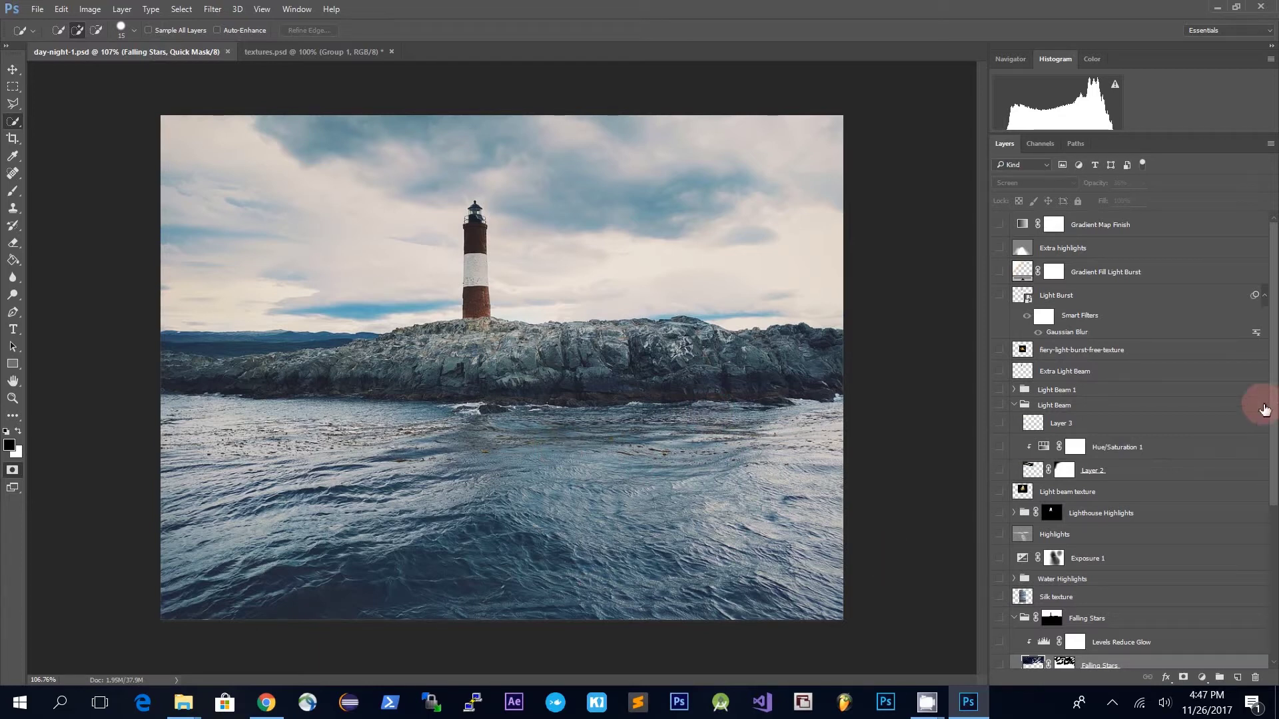
- Turn on the visibility of the Darkness Gradient Map adjustment layer above the Original photo layer
drag(1275, 417, 1274, 597)
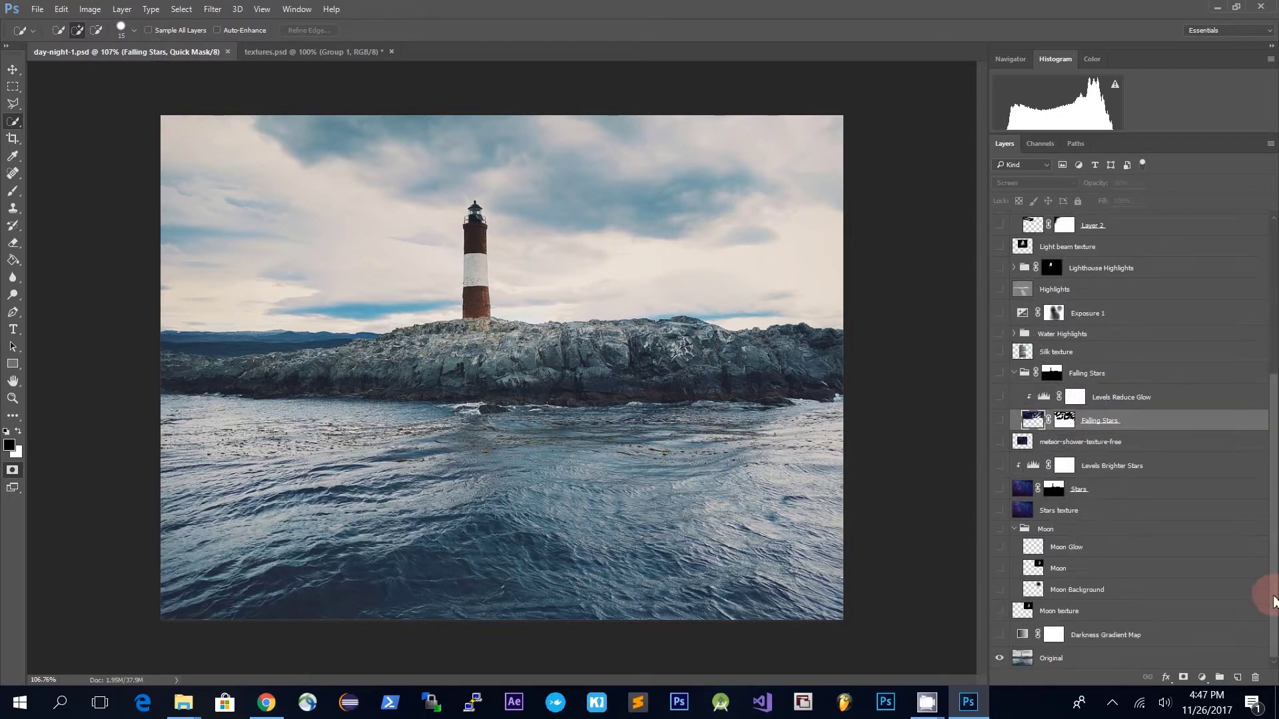
click(1099, 660)
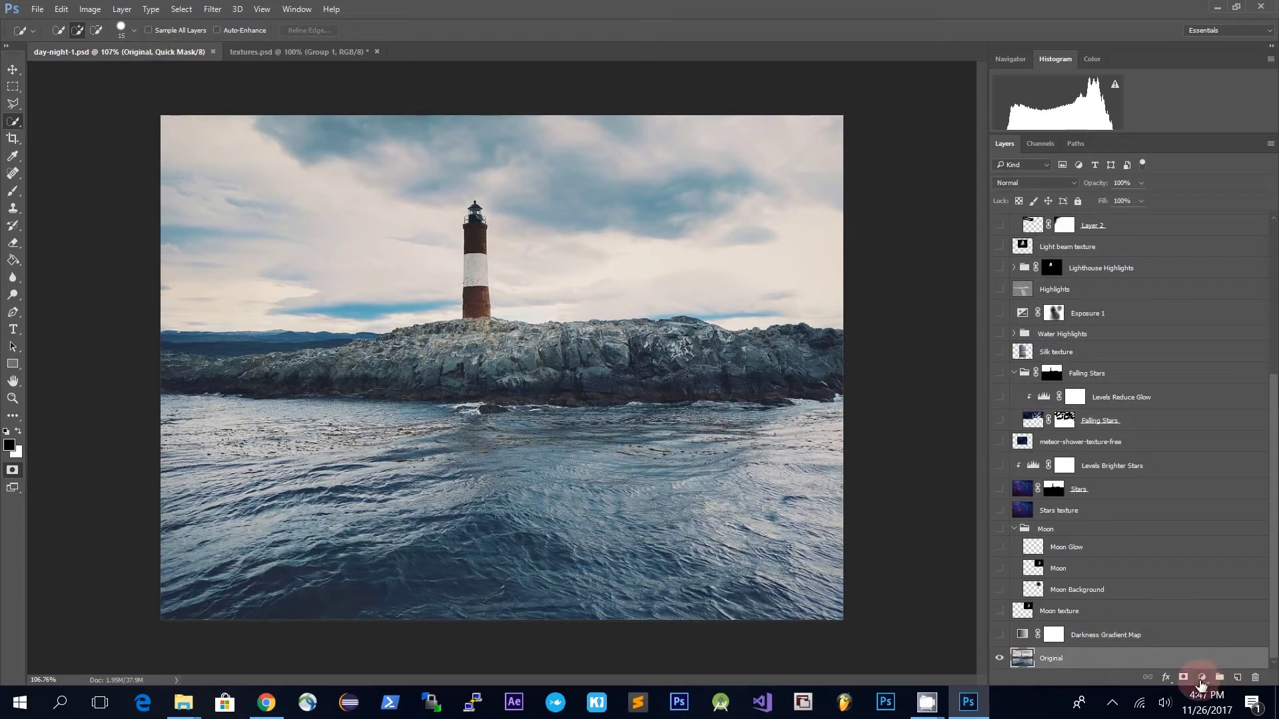
click(1202, 678)
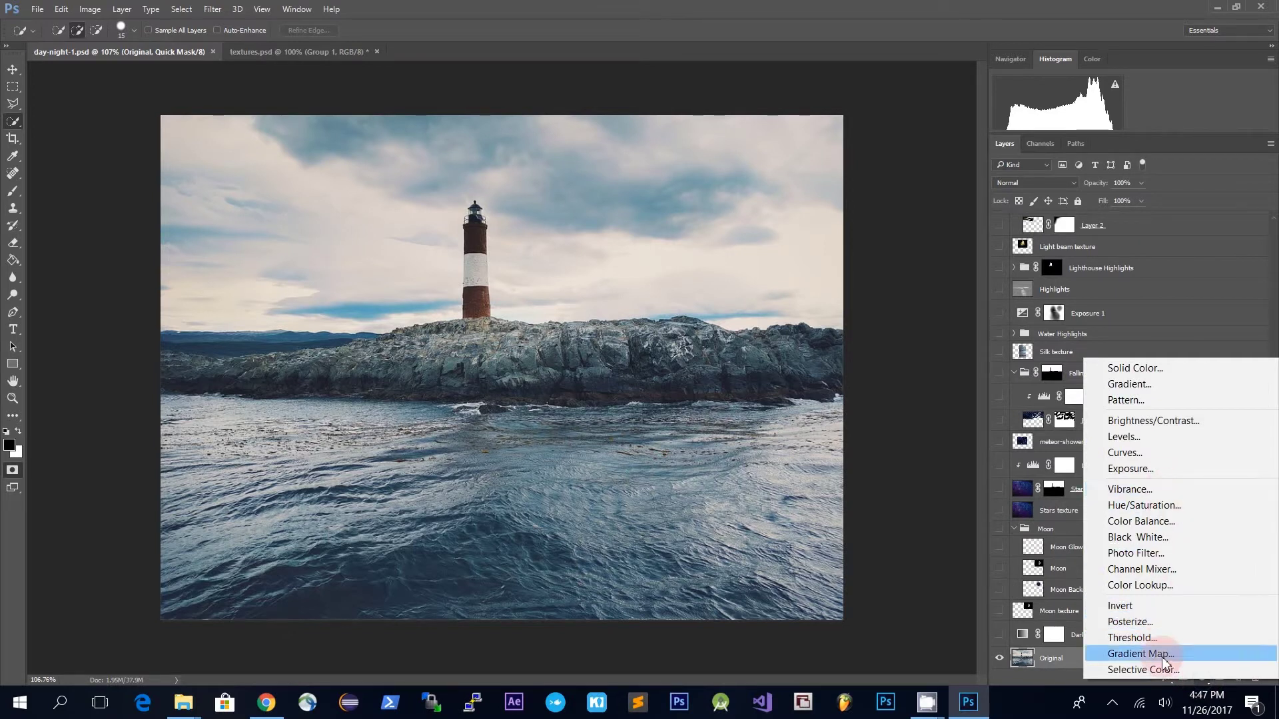
click(1073, 637)
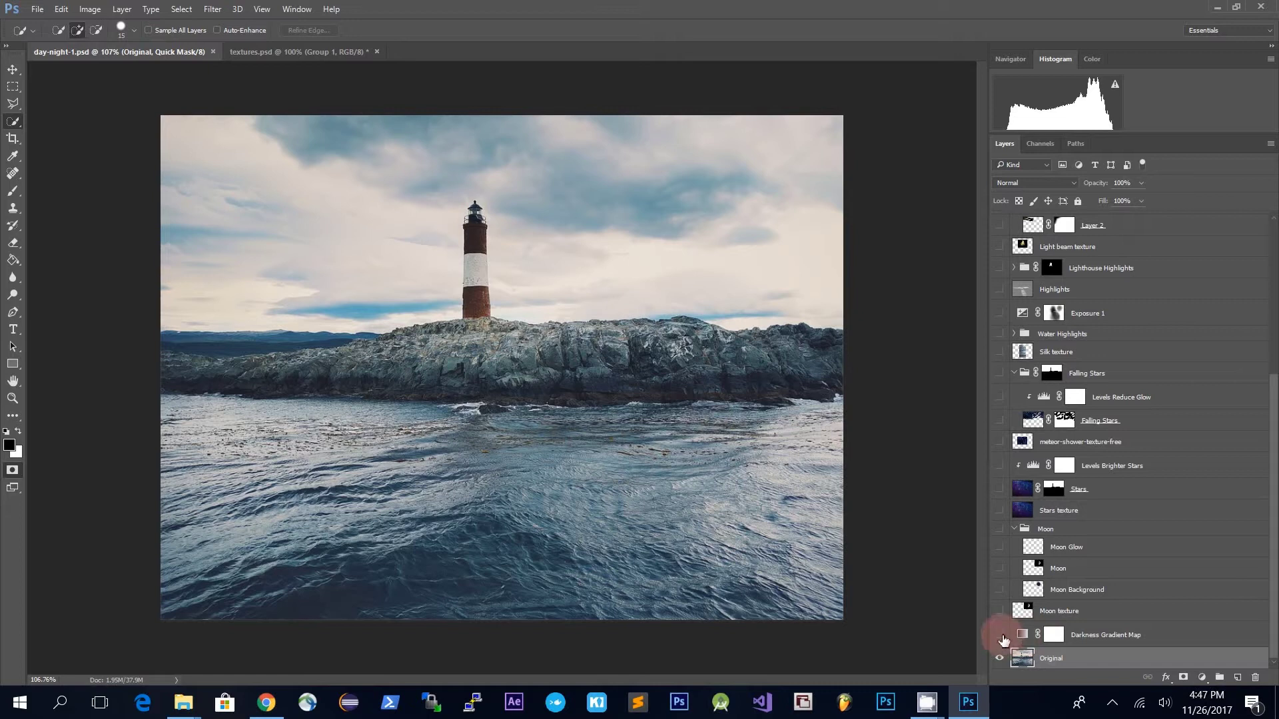
click(1000, 636)
- Examine the Darkness Gradient Map's gradient and the colour of its end stop, then close its settings
double_click(1026, 639)
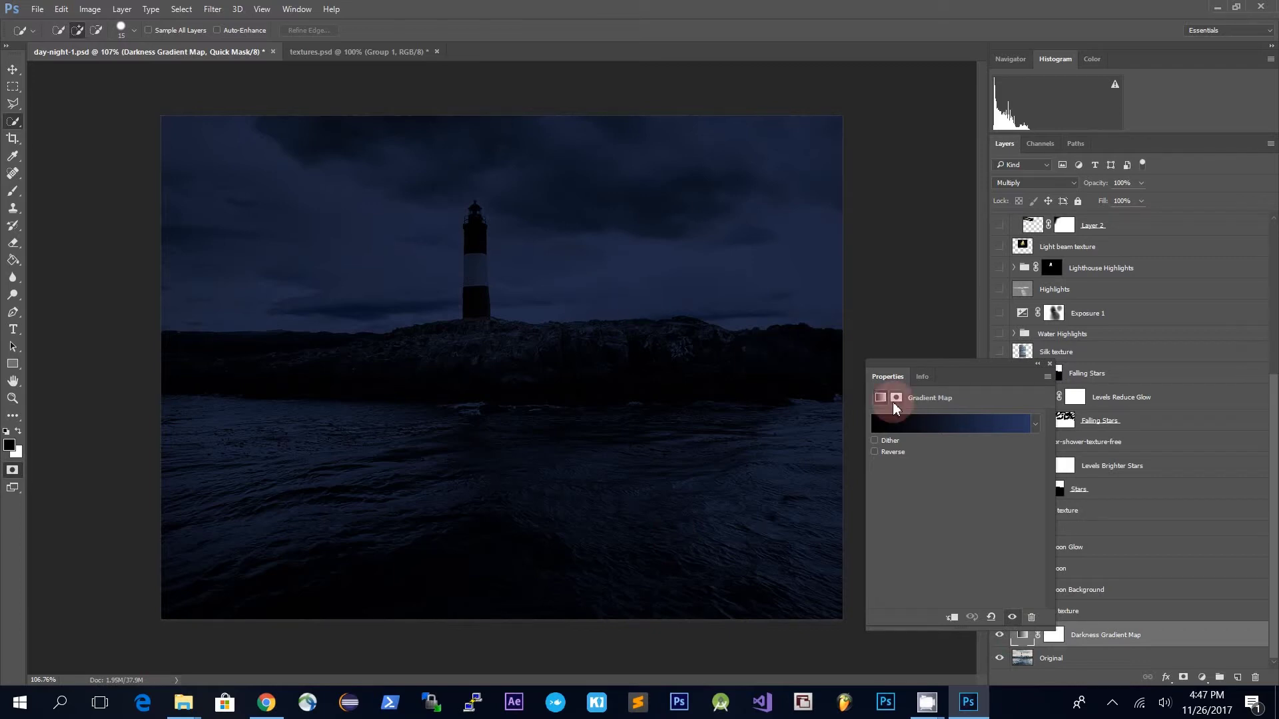
click(933, 430)
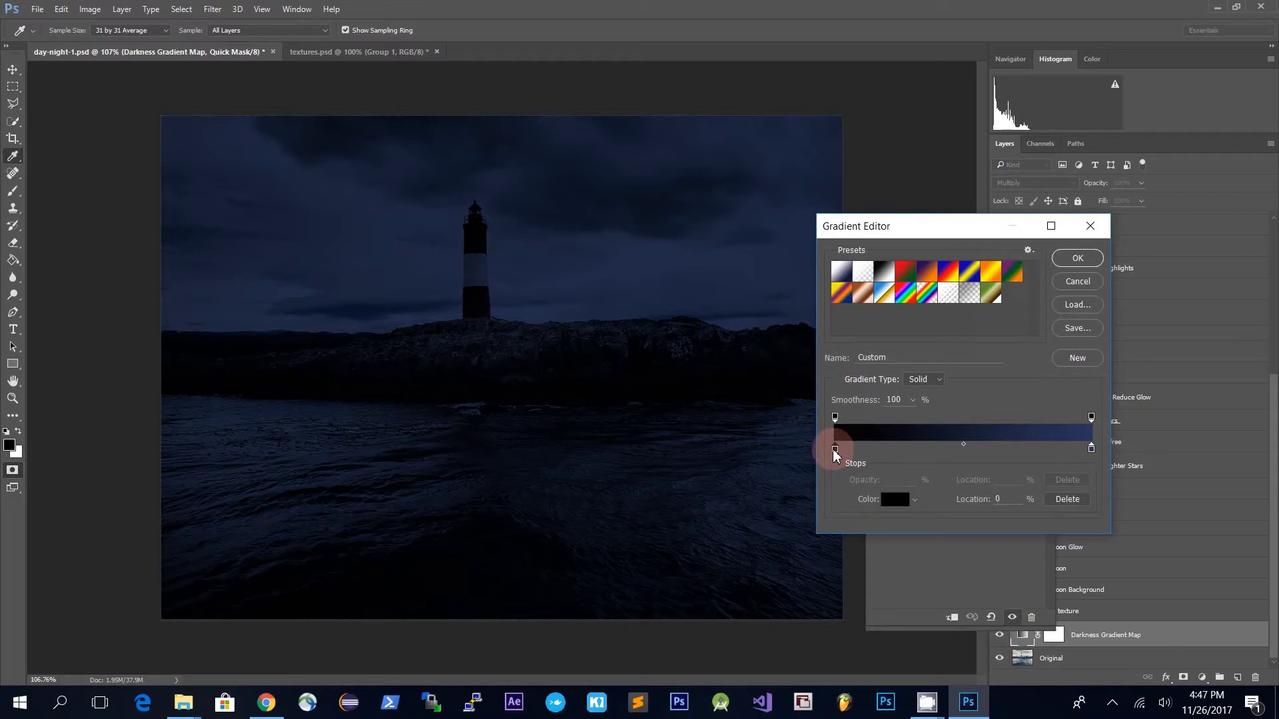
double_click(1092, 449)
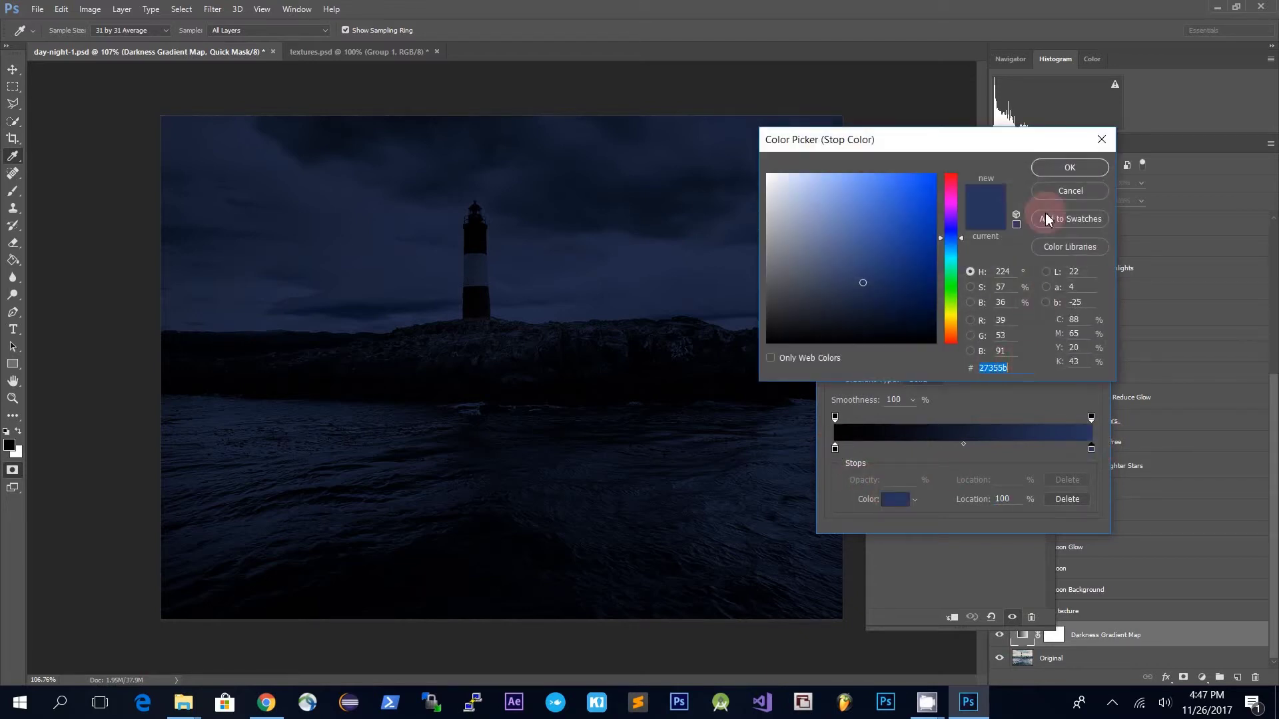
click(1060, 164)
click(1070, 257)
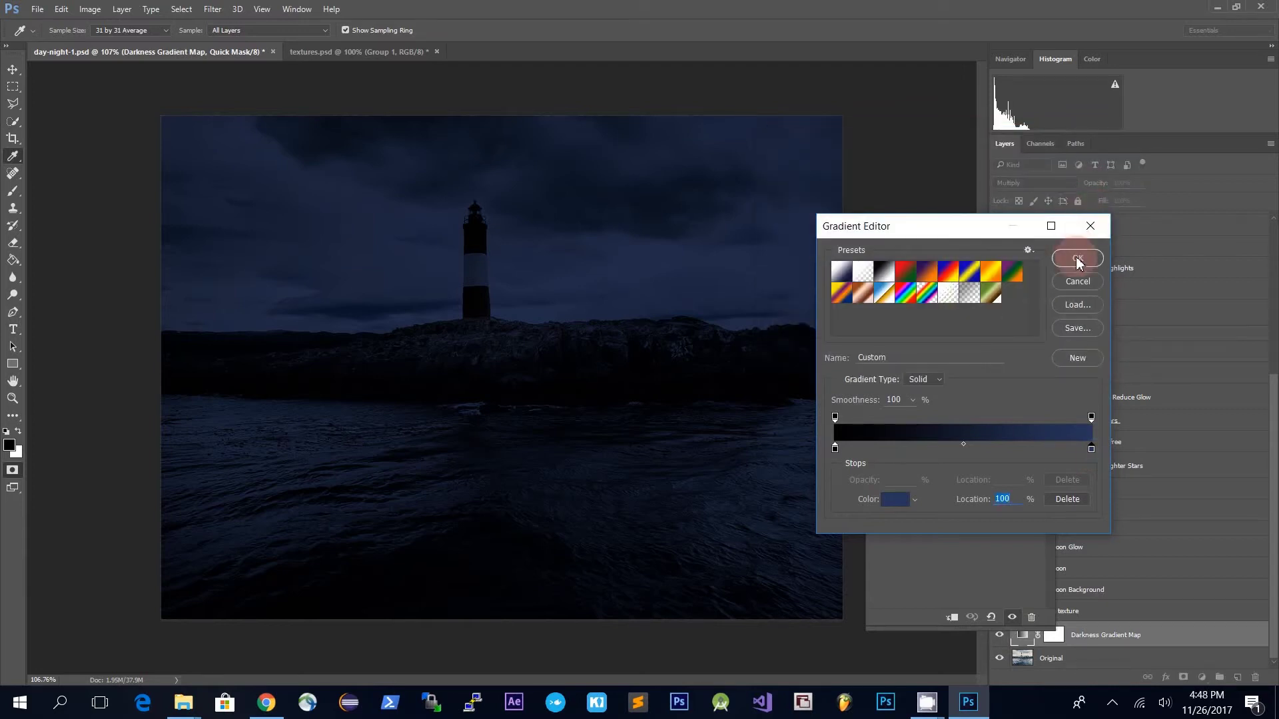
click(1051, 365)
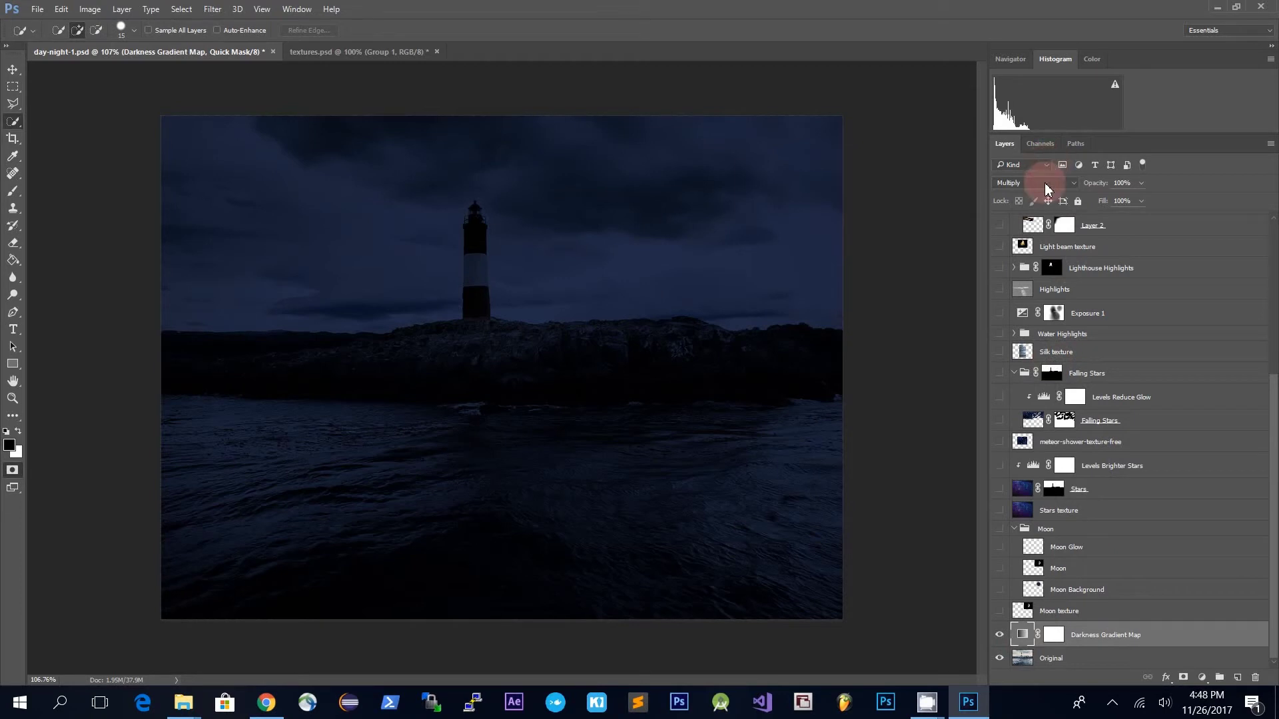
- Briefly preview the Moon texture layer, then select and show the Moon layer inside the Moon group
click(1000, 611)
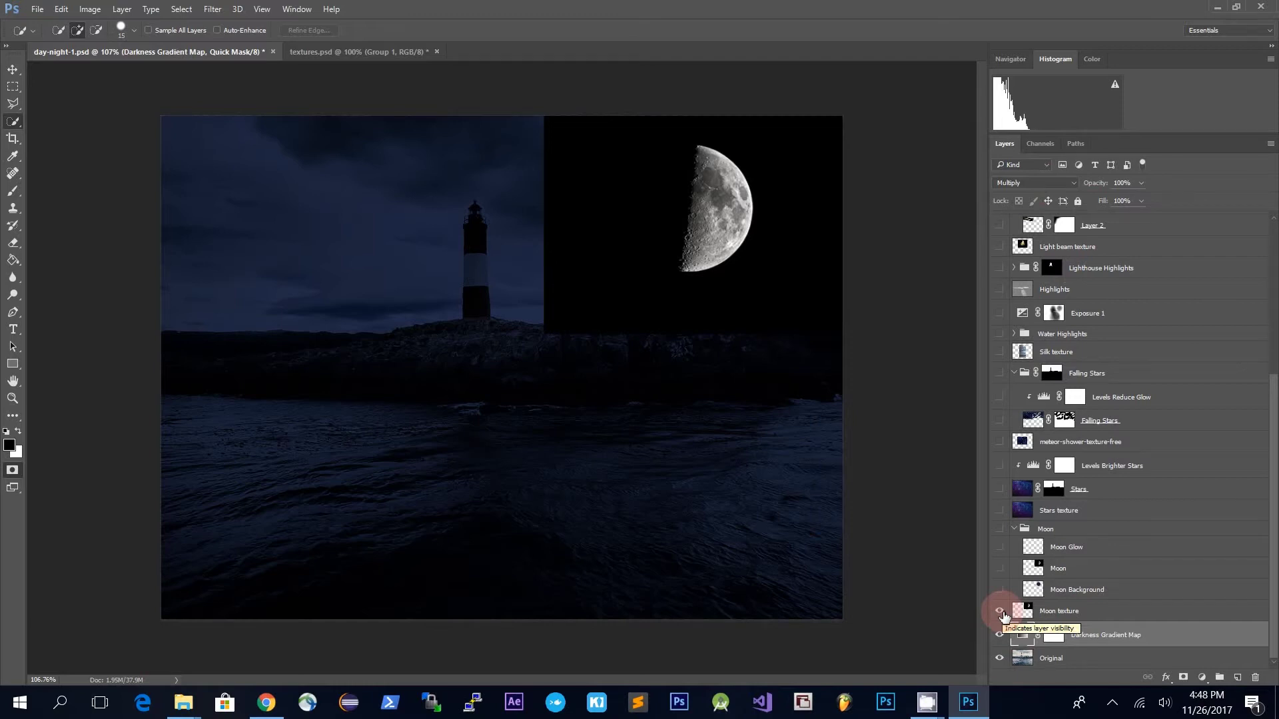
click(1000, 612)
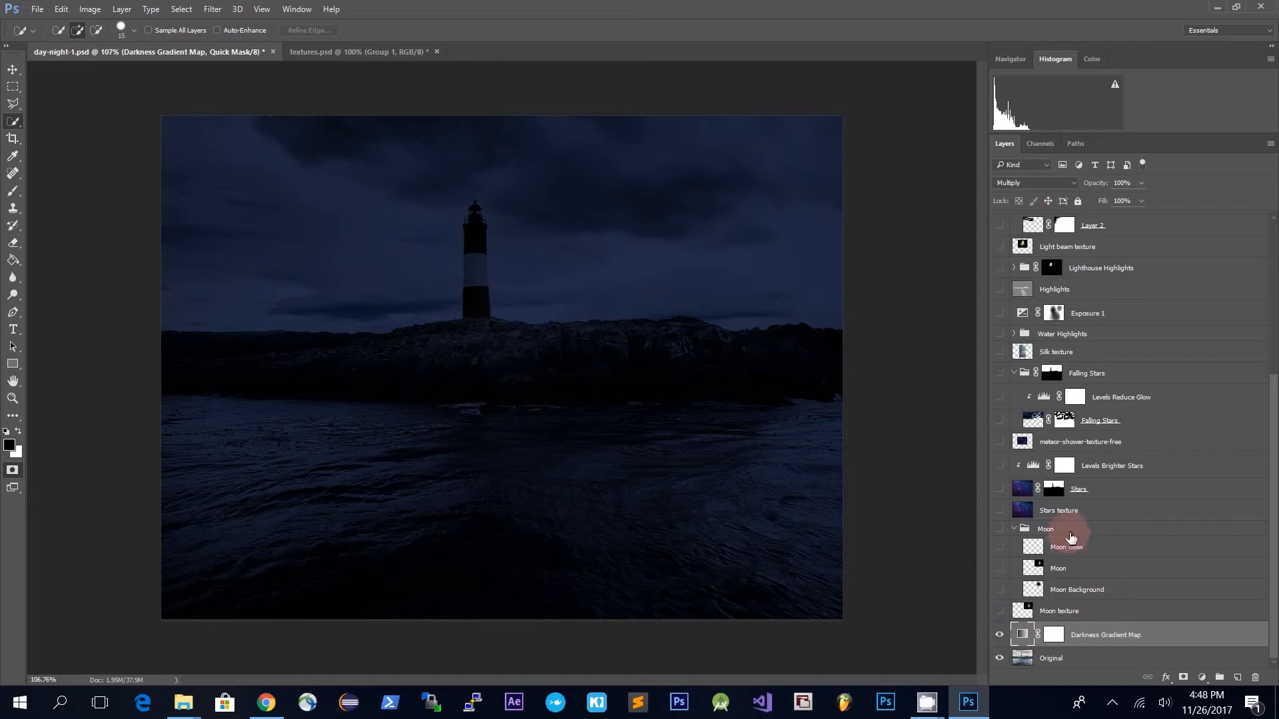
click(1091, 572)
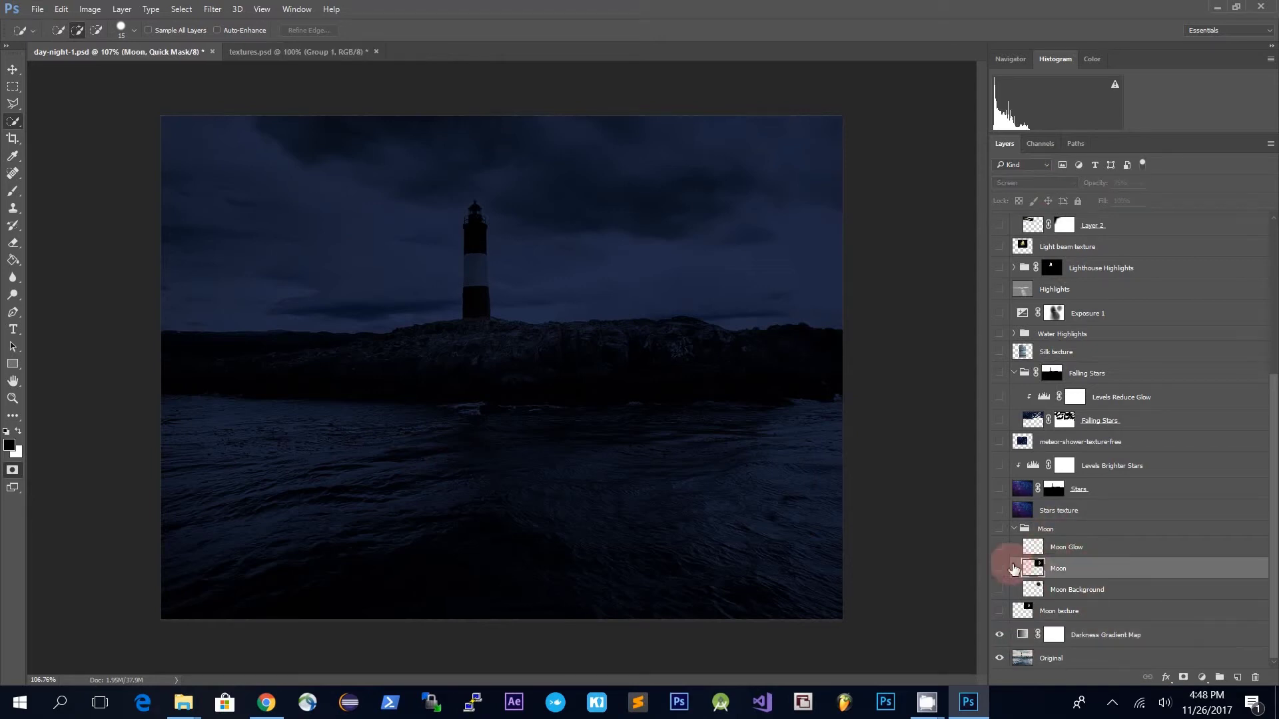
click(1000, 570)
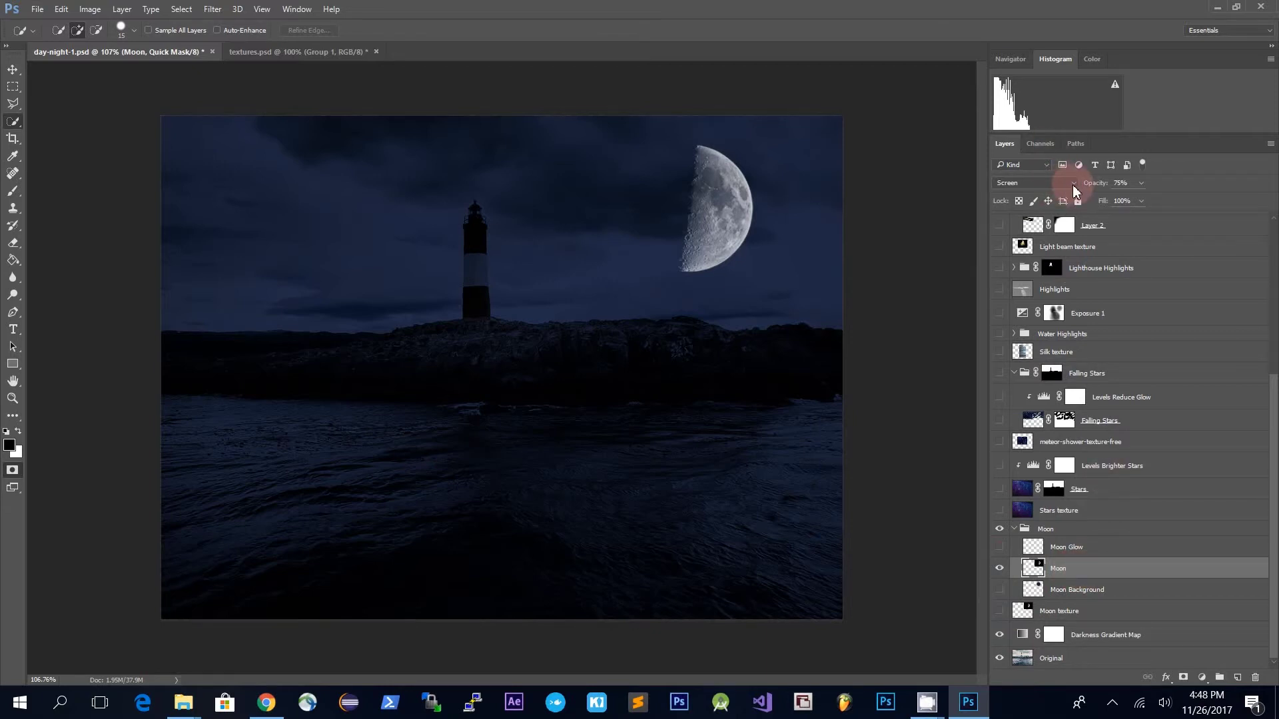
- Create a new empty layer with the default name directly above the Moon Background layer
click(1064, 593)
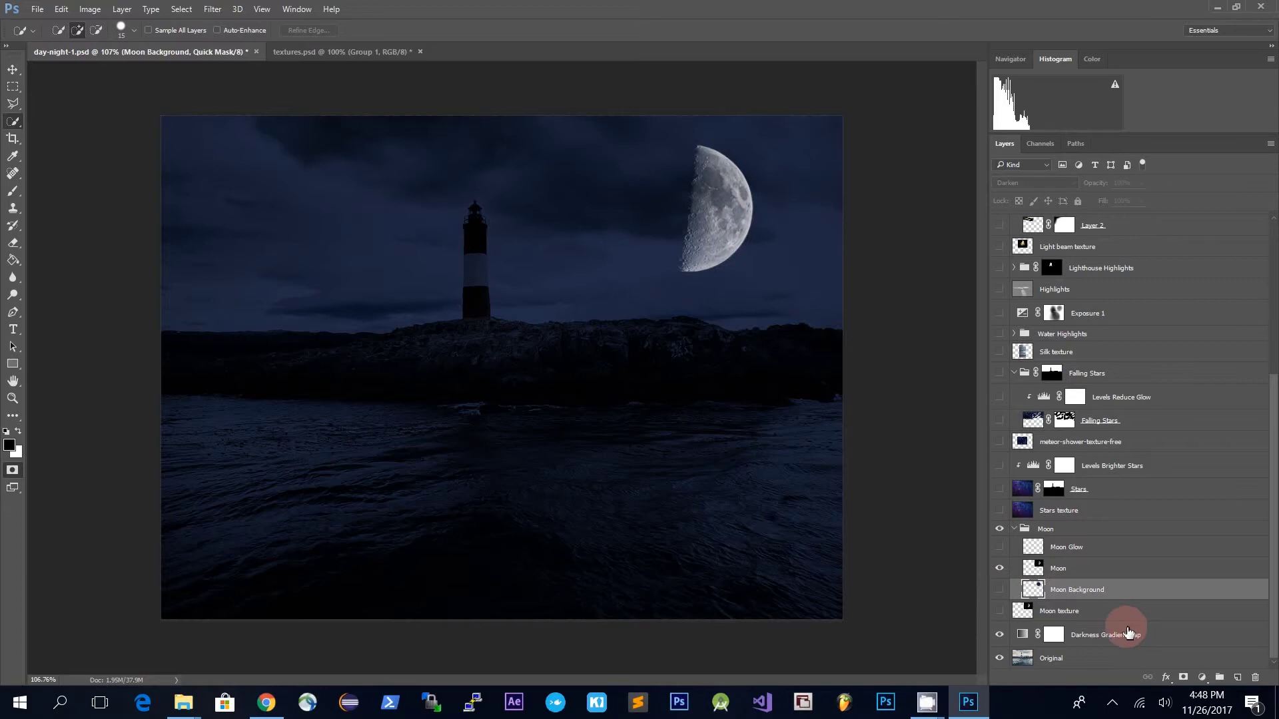
key(ctrl+shift+n)
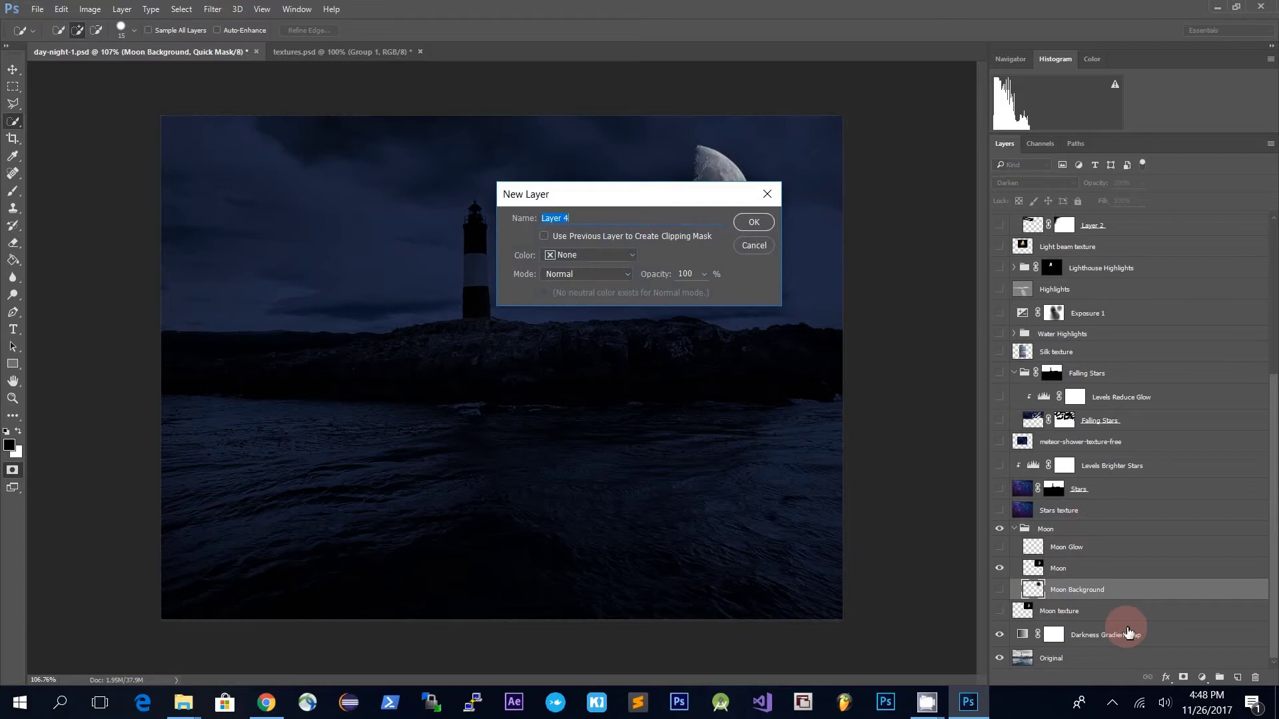
key(Return)
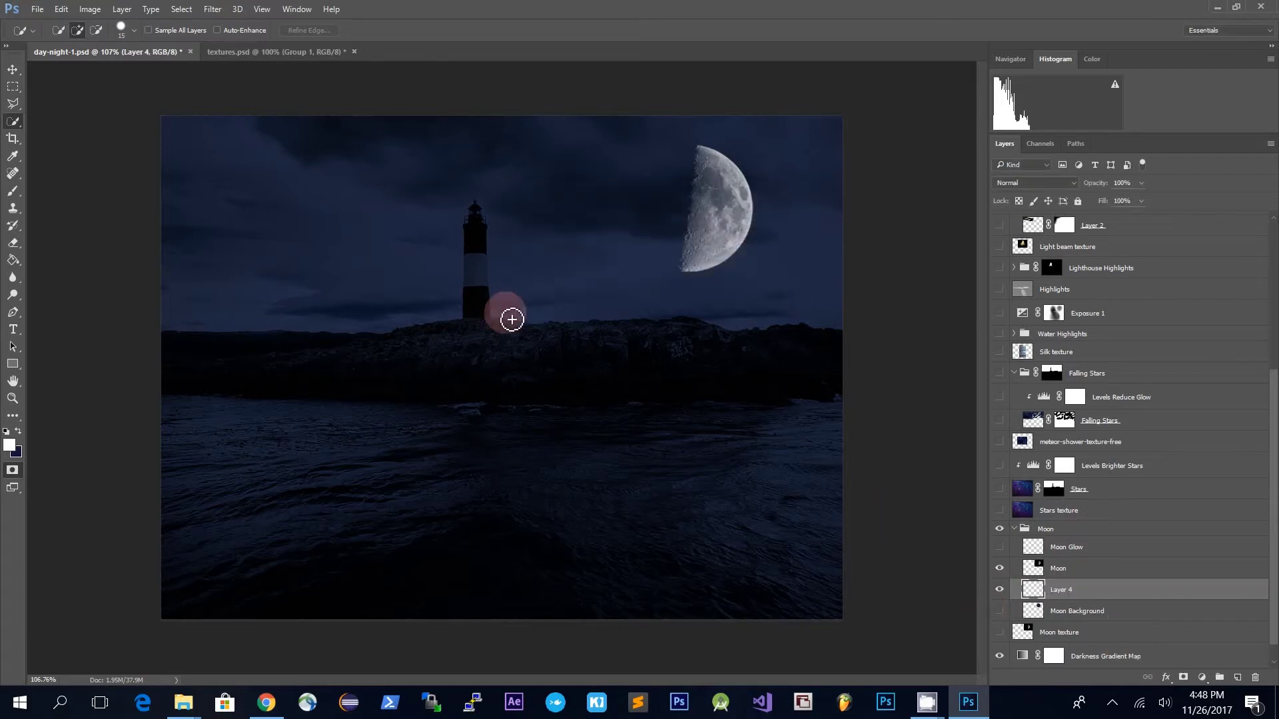
- Choose the Brush tool and set its hardness to 100%
click(13, 191)
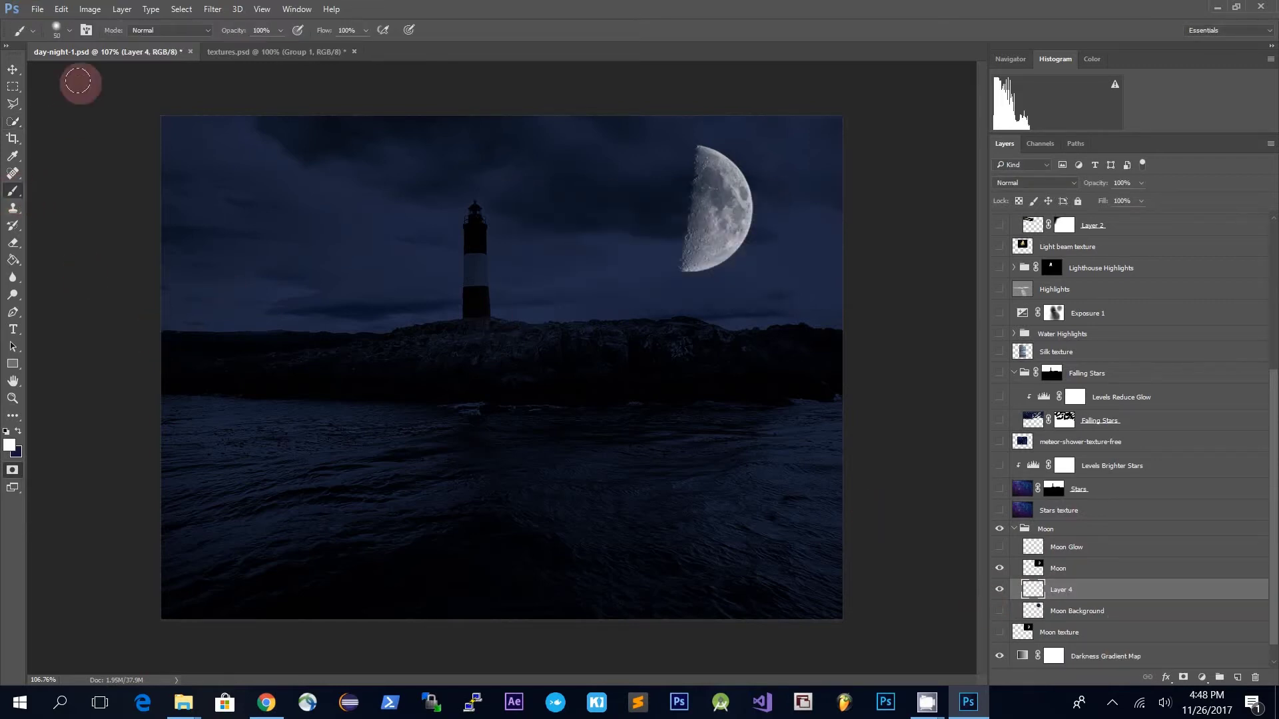
click(69, 33)
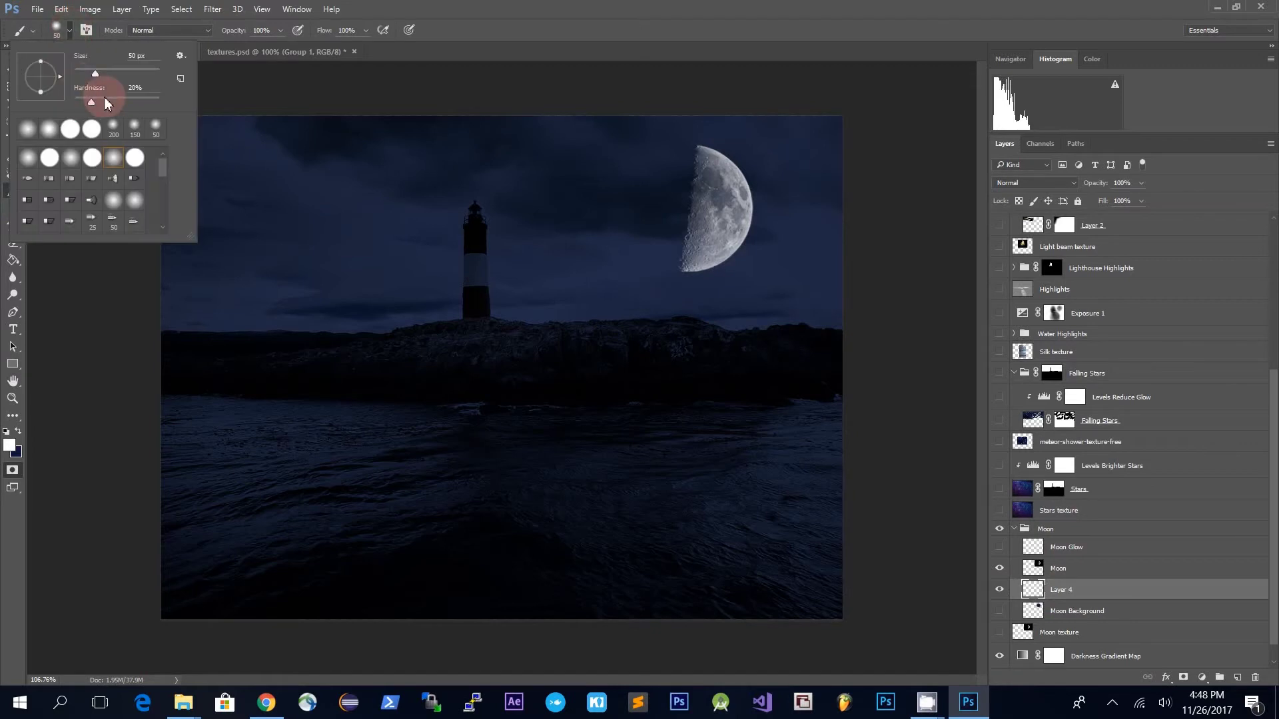
drag(92, 106, 175, 112)
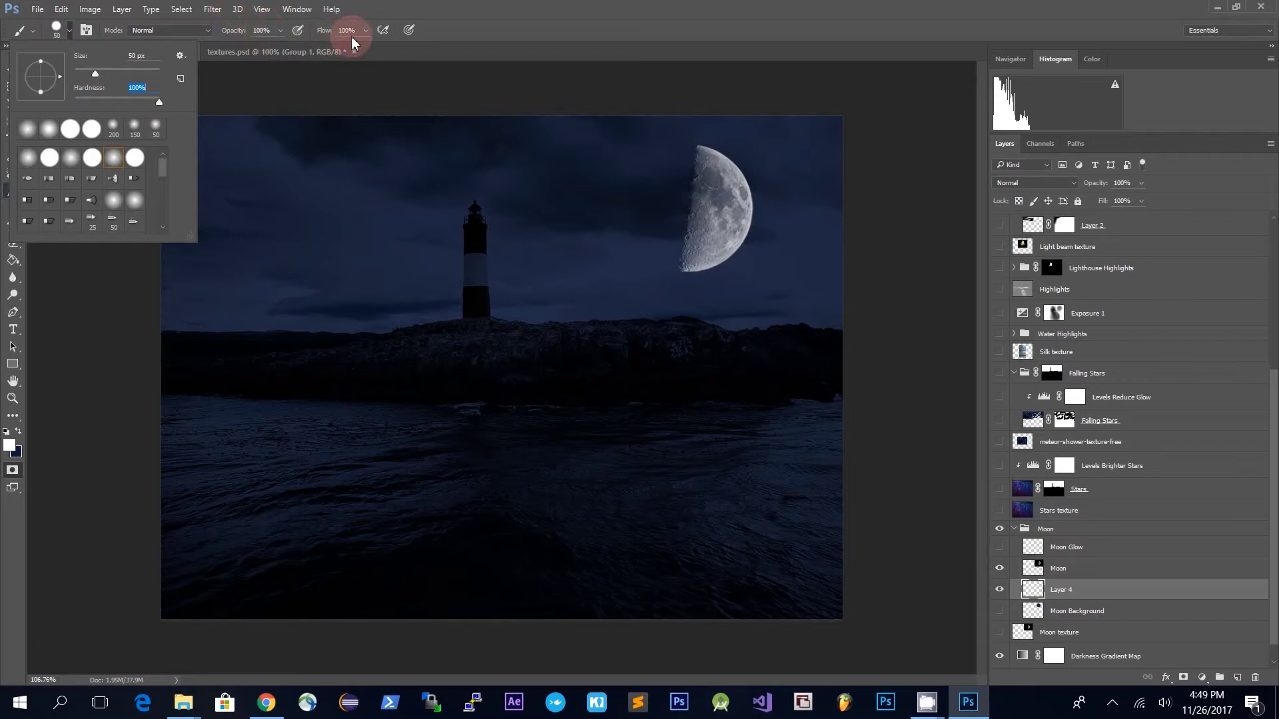
click(510, 35)
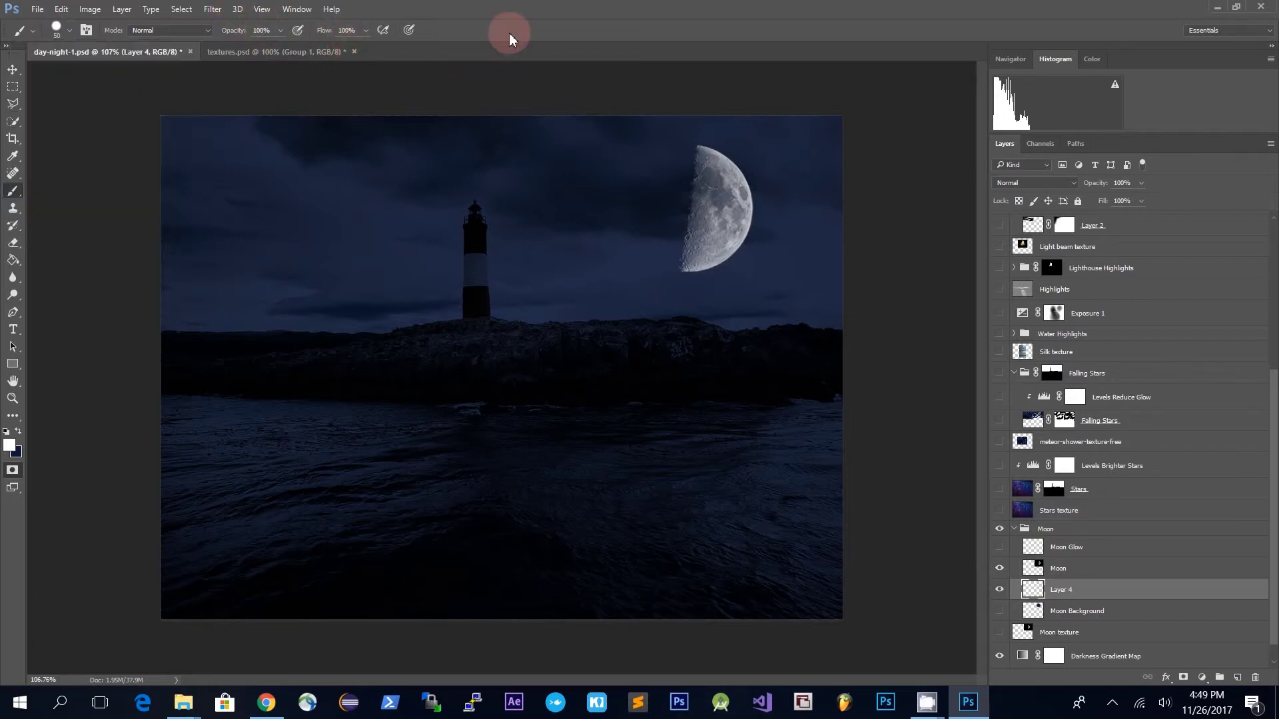
- Sample the sky's dark blue (#151d32) as foreground colour and paint one 175 px dab over the moon's unlit side
click(11, 445)
drag(646, 199, 653, 235)
click(1086, 174)
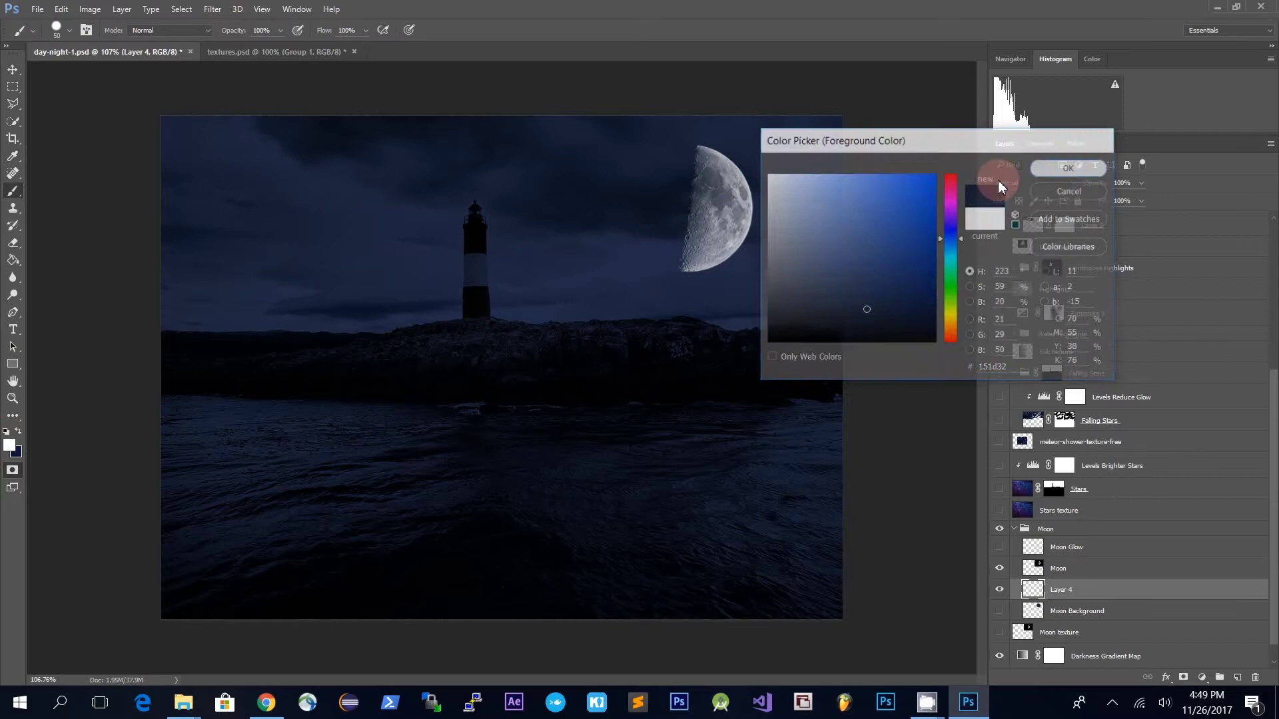
key(])
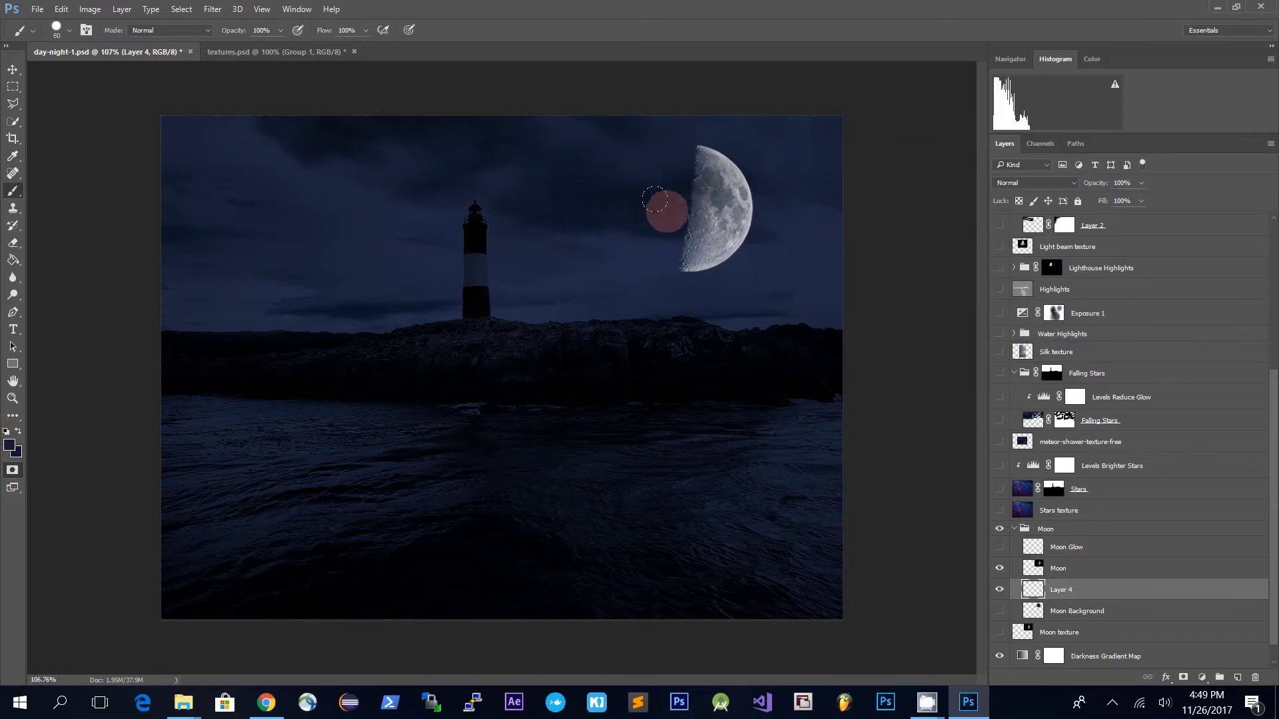
key(])
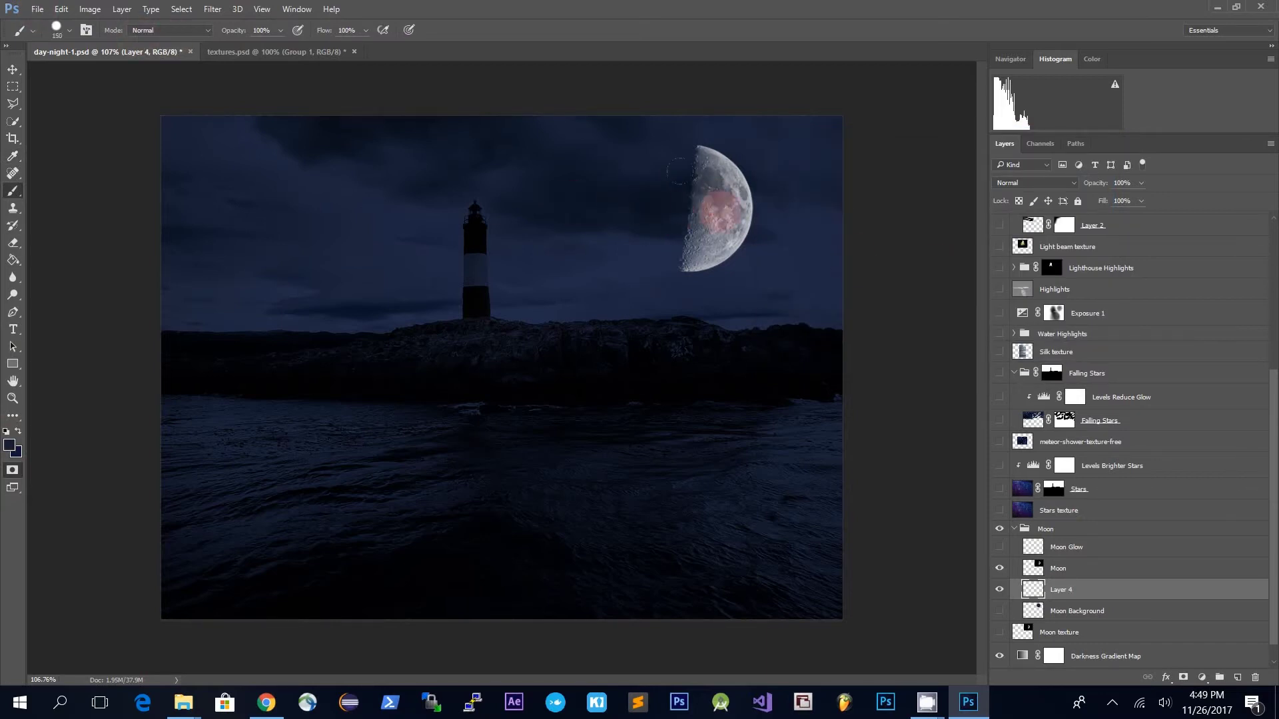
key(])
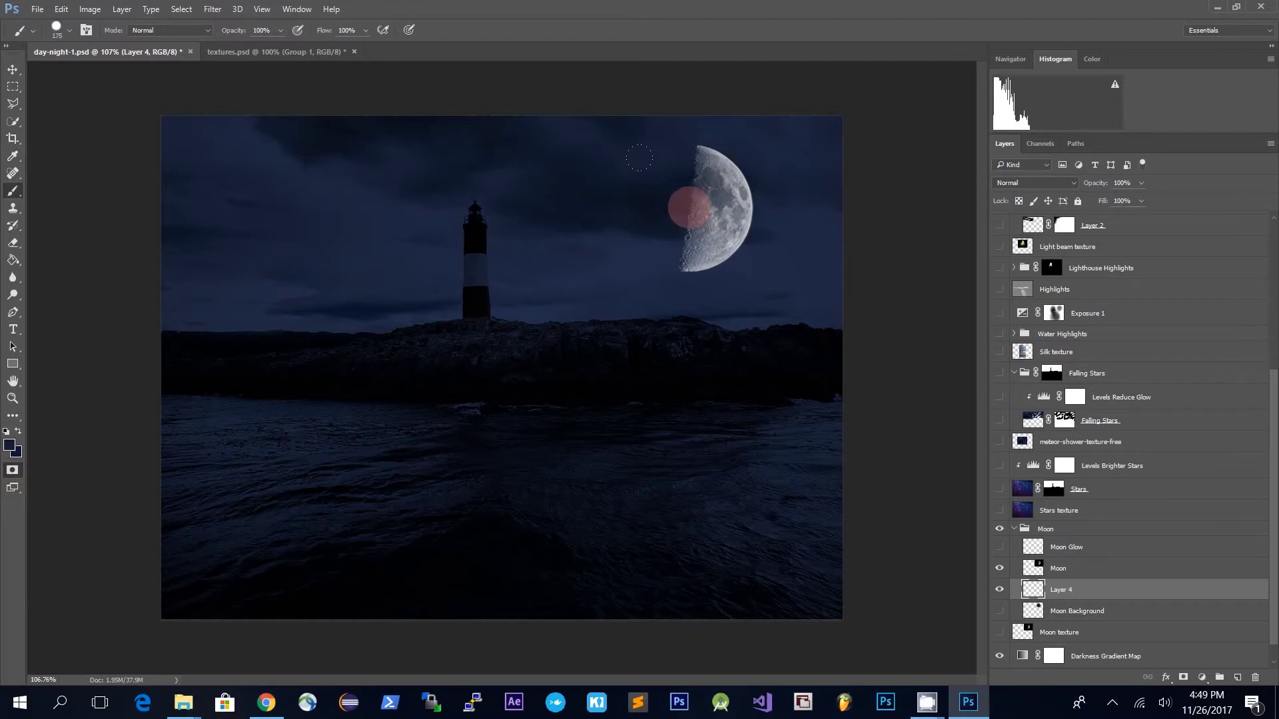
click(689, 207)
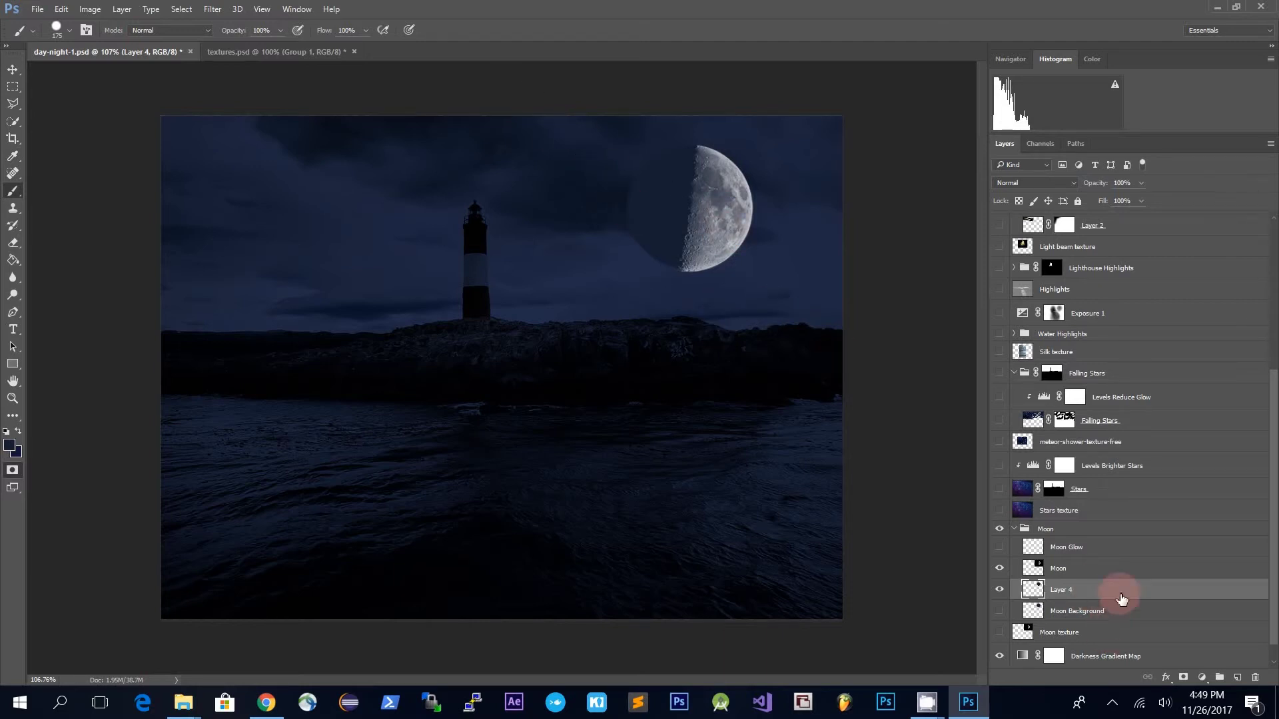
- Set the new layer's blend mode to Darken and apply a Gaussian Blur with a 7.2-pixel radius
click(1072, 184)
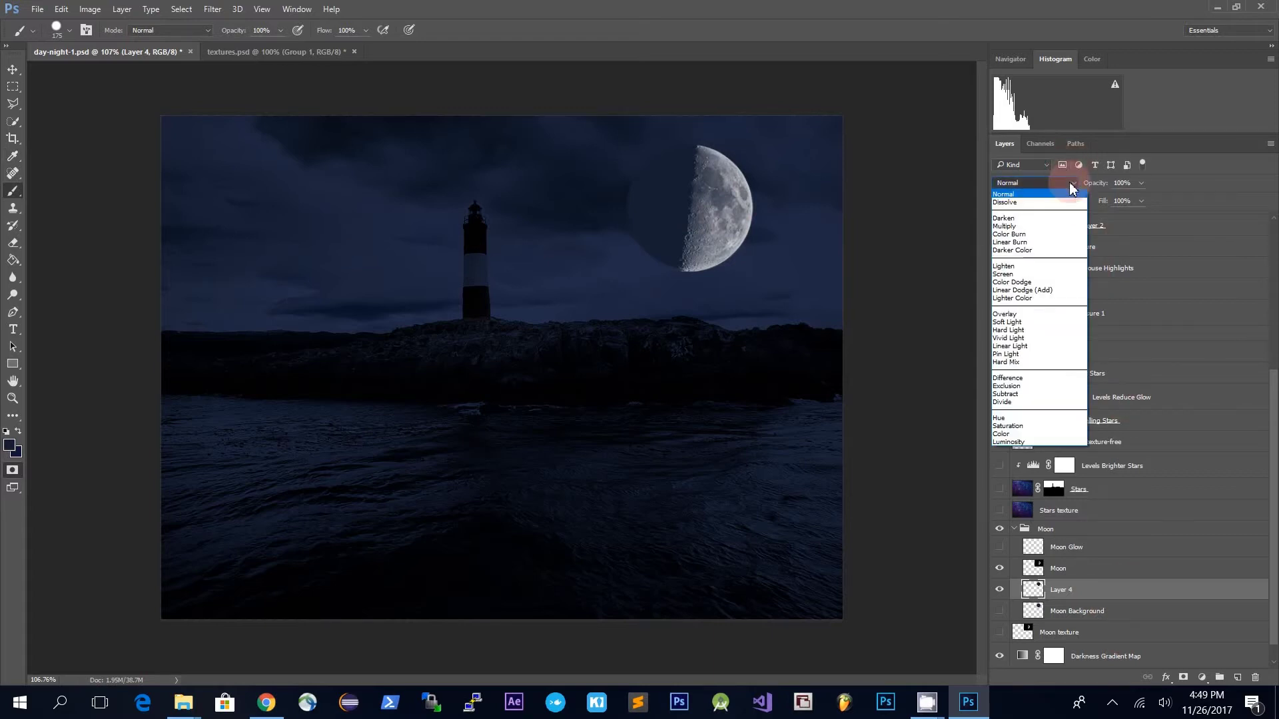
click(1048, 218)
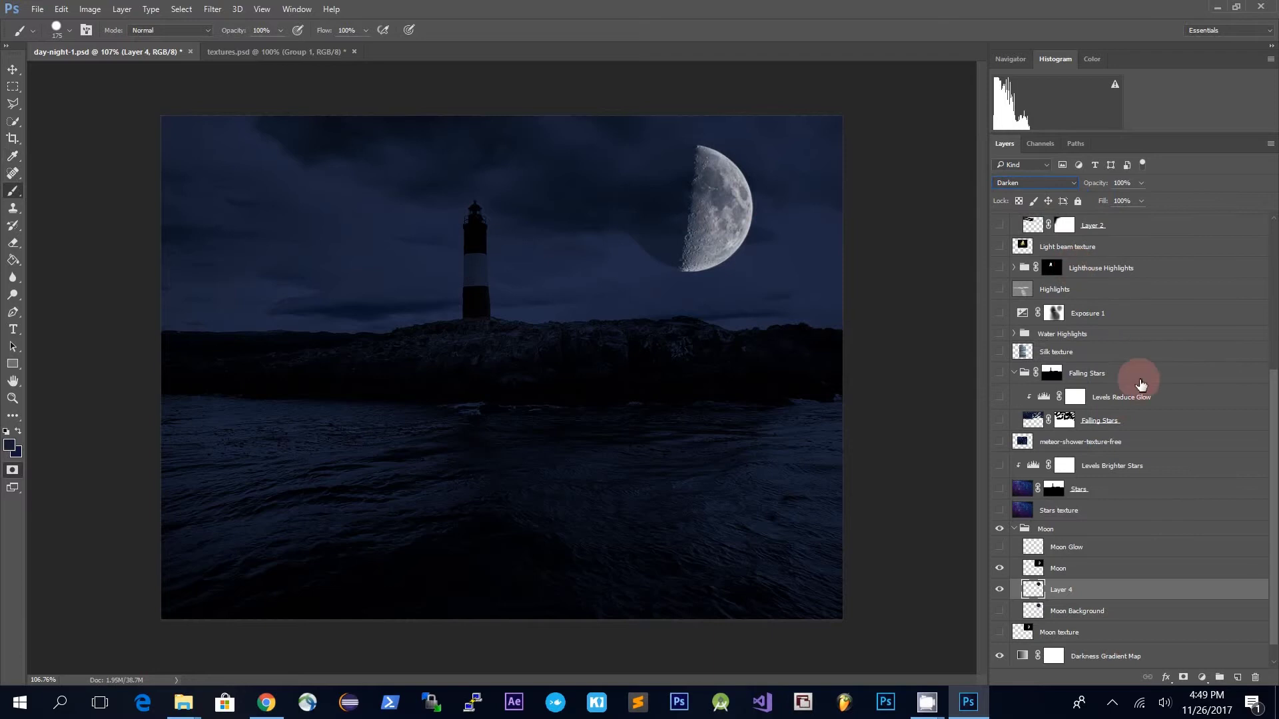
click(212, 10)
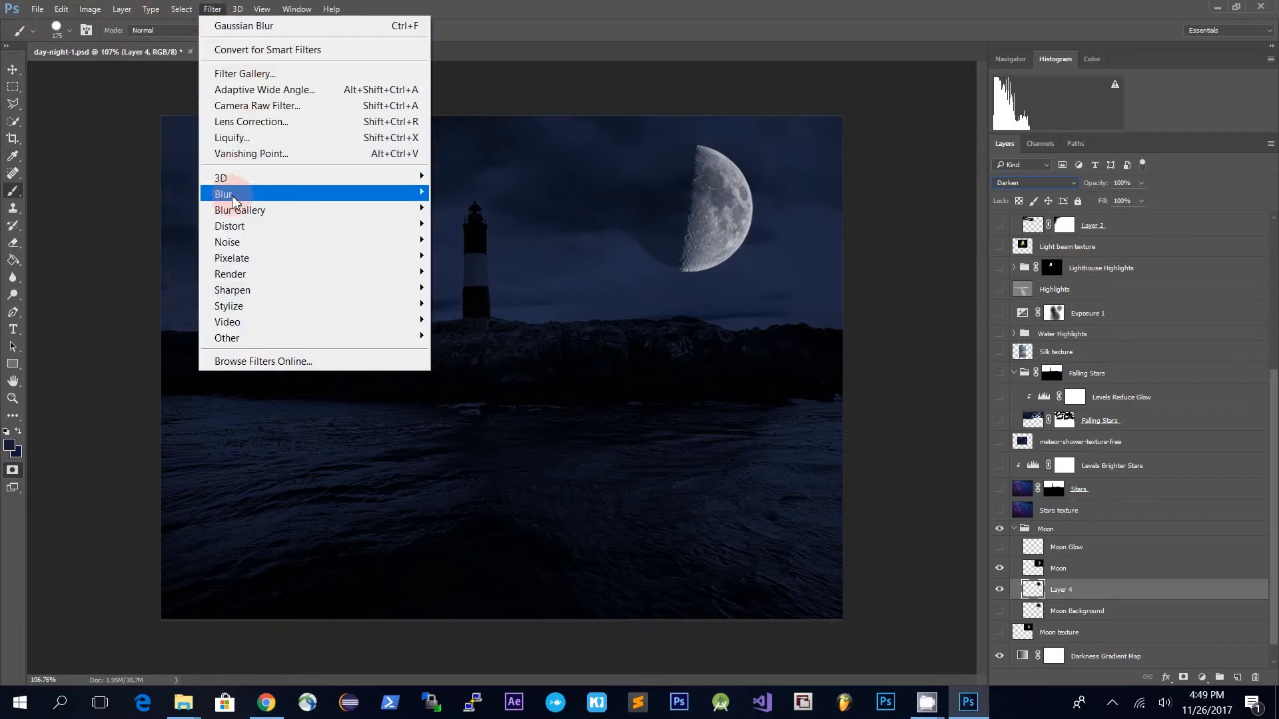
mouse_move(226, 193)
click(160, 258)
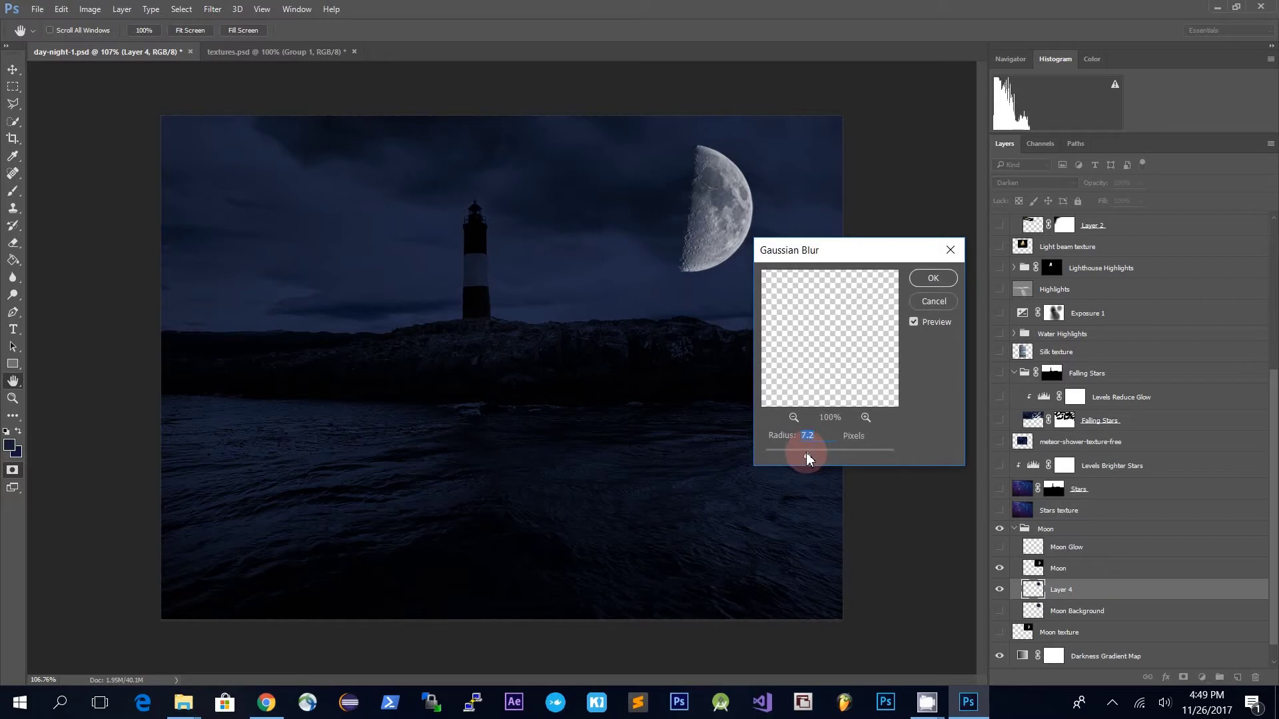
click(933, 279)
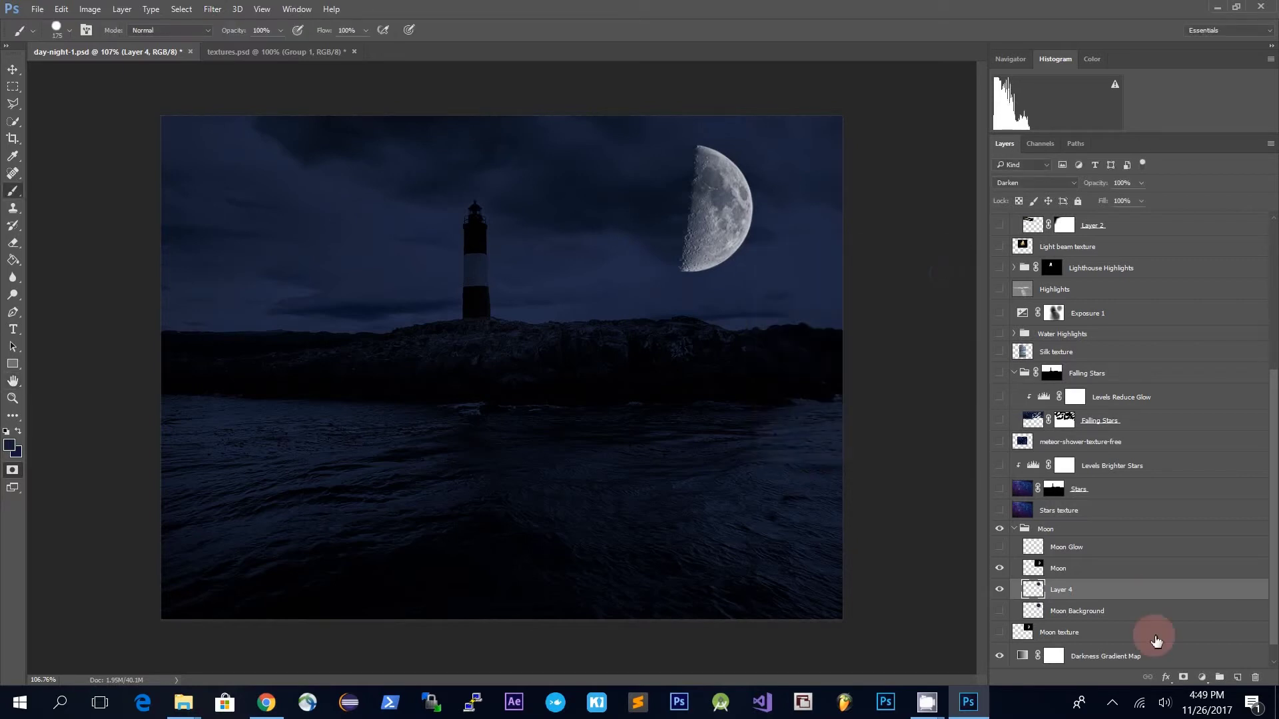
- Delete the trial Layer 4 and show the prepared Moon Background layer instead
key(Delete)
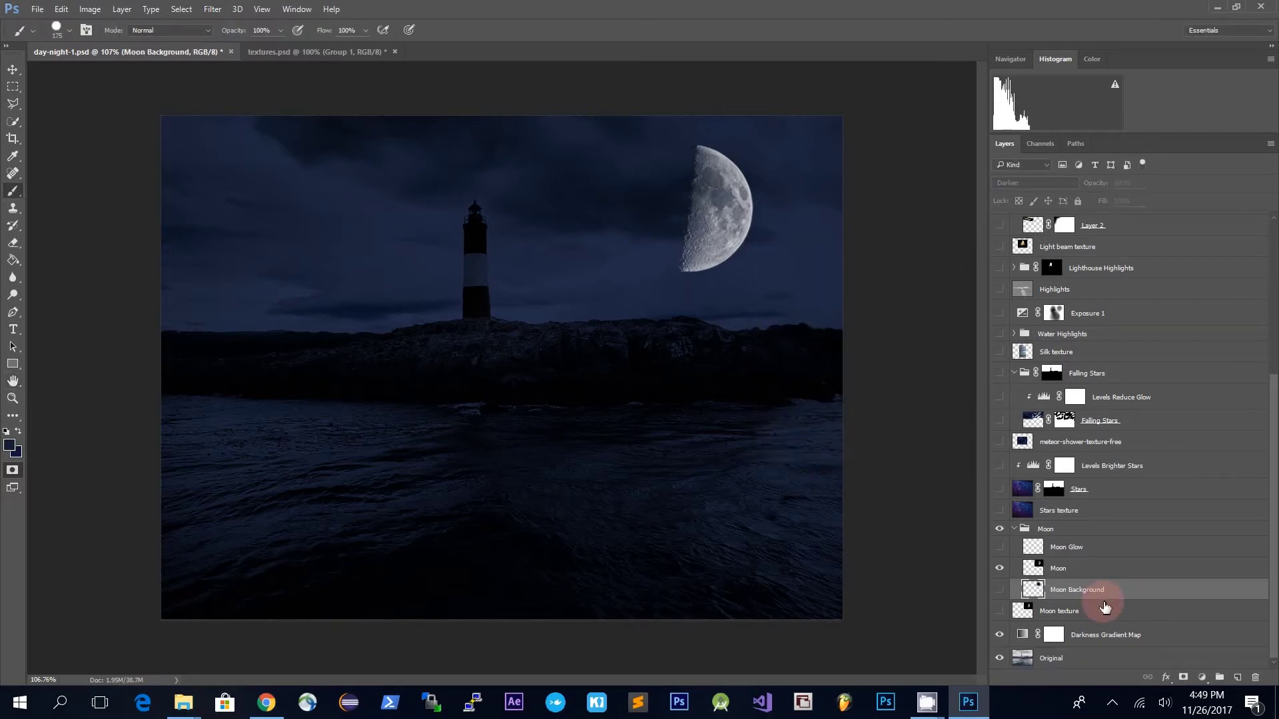
click(999, 589)
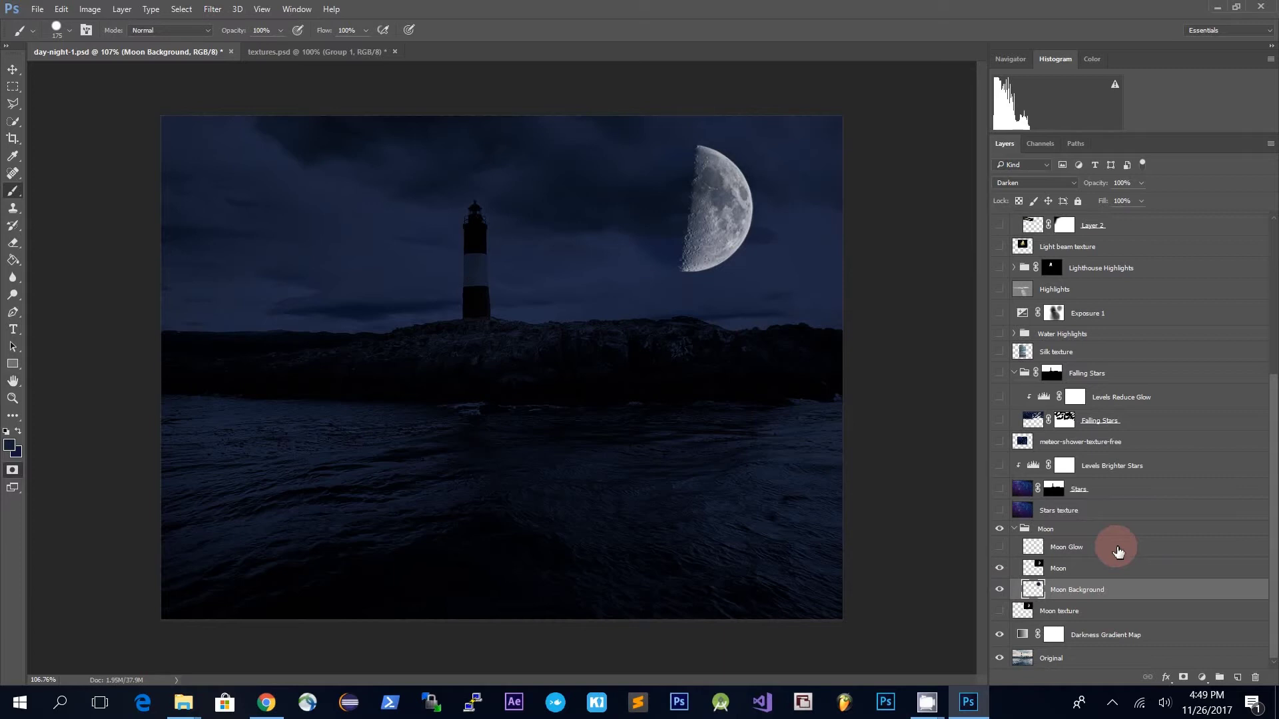
- Preview the Moon Glow layer around the moon, select it and hide it again
click(999, 547)
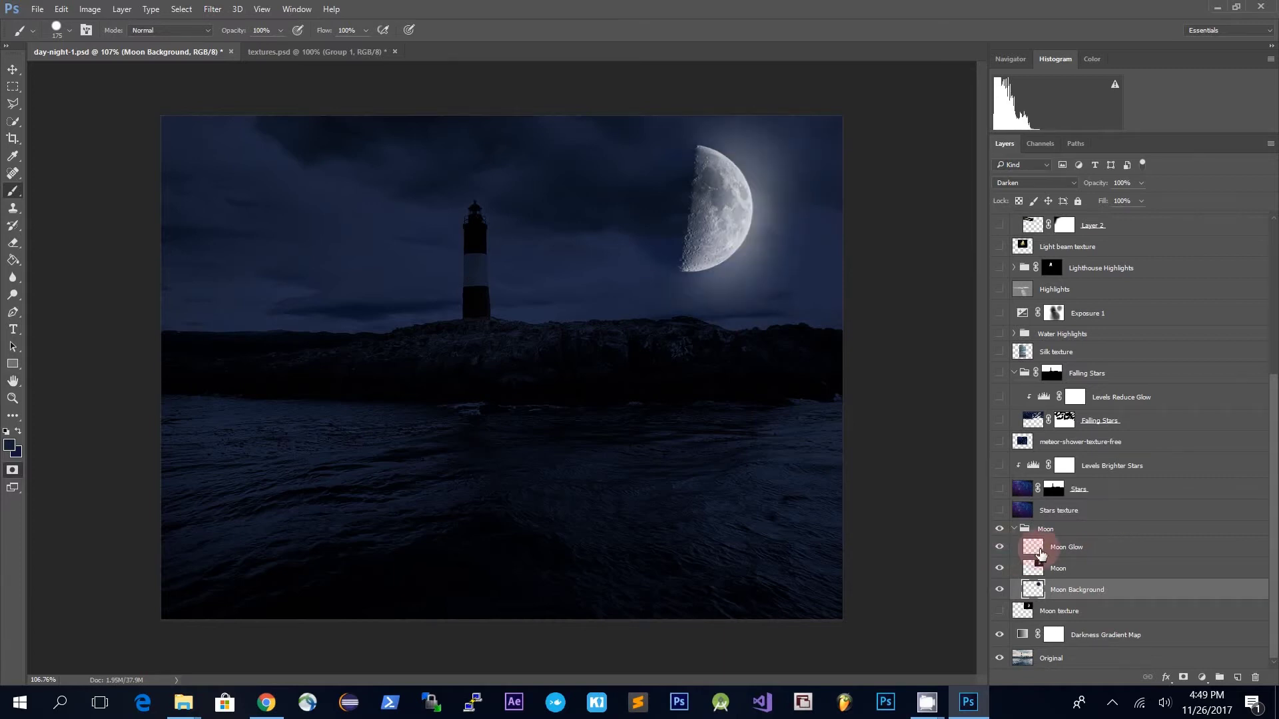
click(1082, 568)
click(1090, 550)
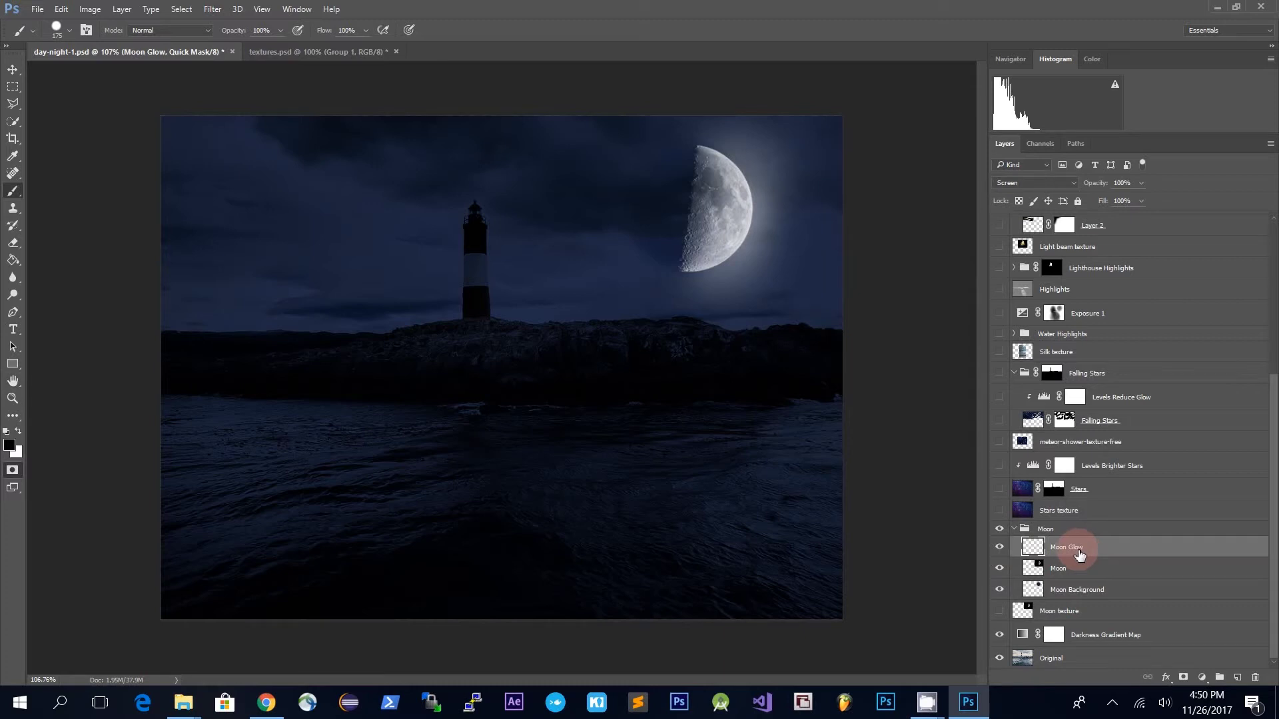
click(999, 549)
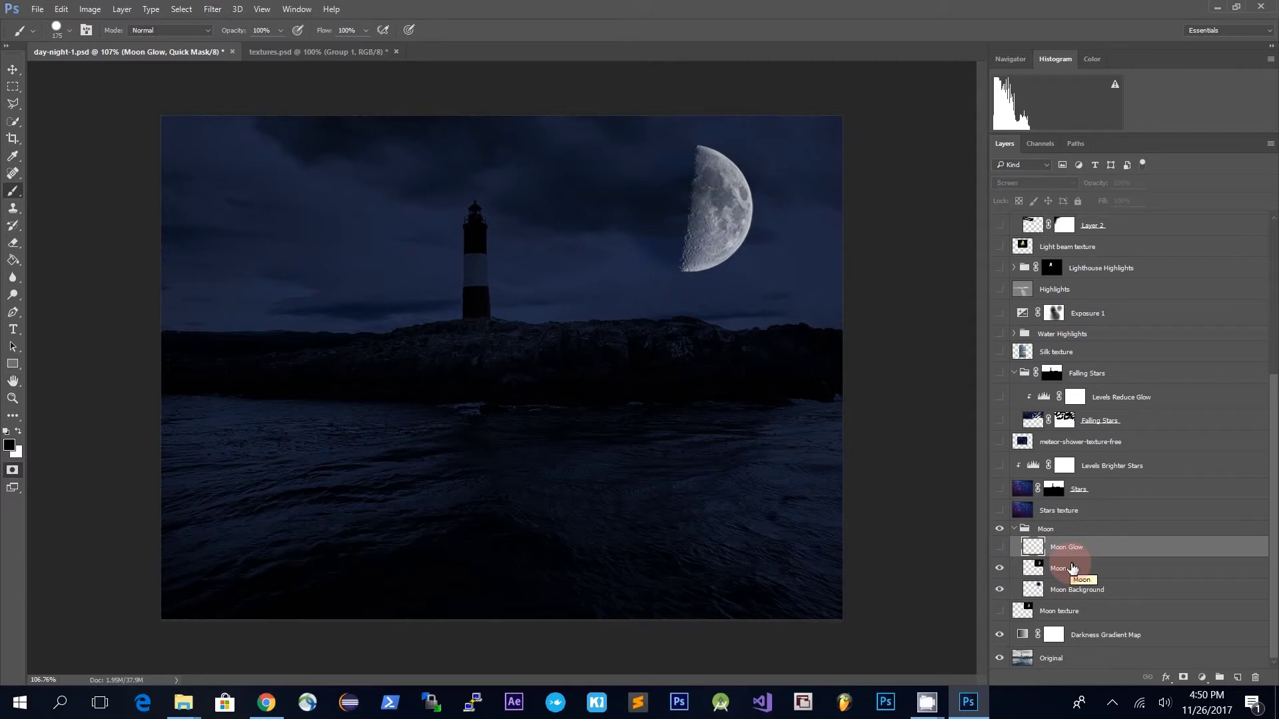
- Create a new layer and paint a white stroke along the moon's lit edge with a 51 px brush at 50% hardness
key(ctrl+shift+n)
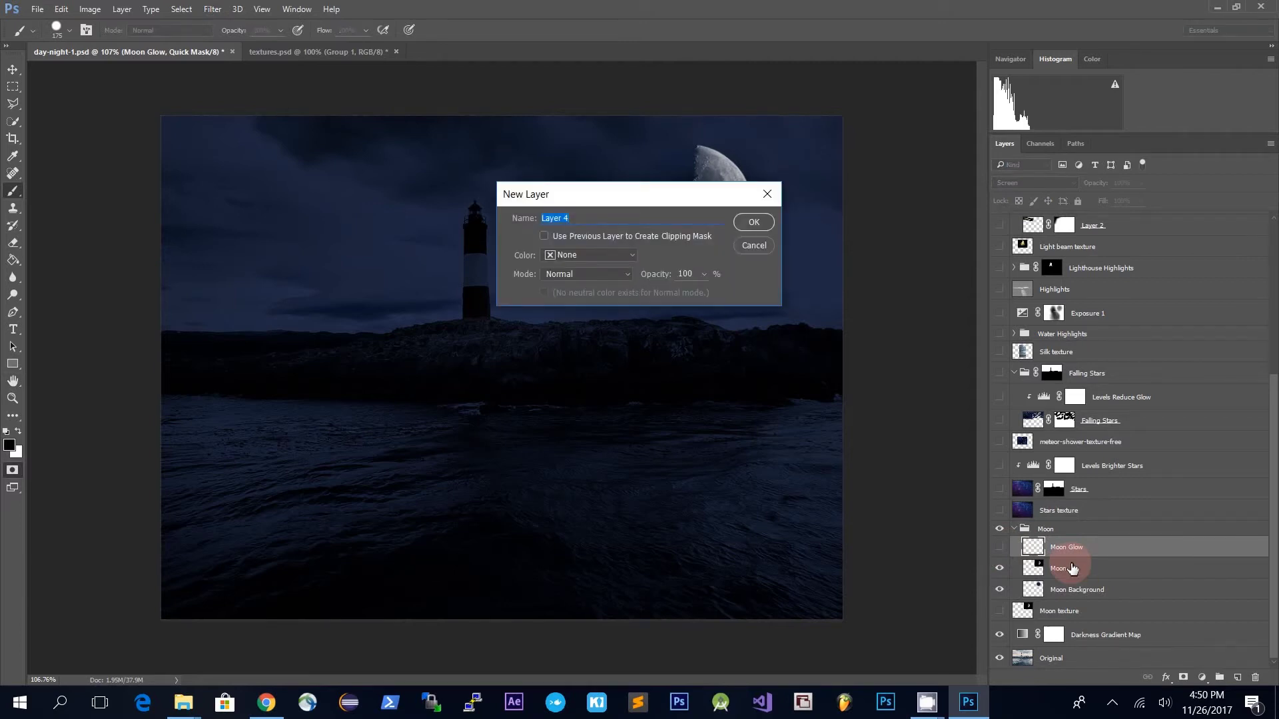
key(Return)
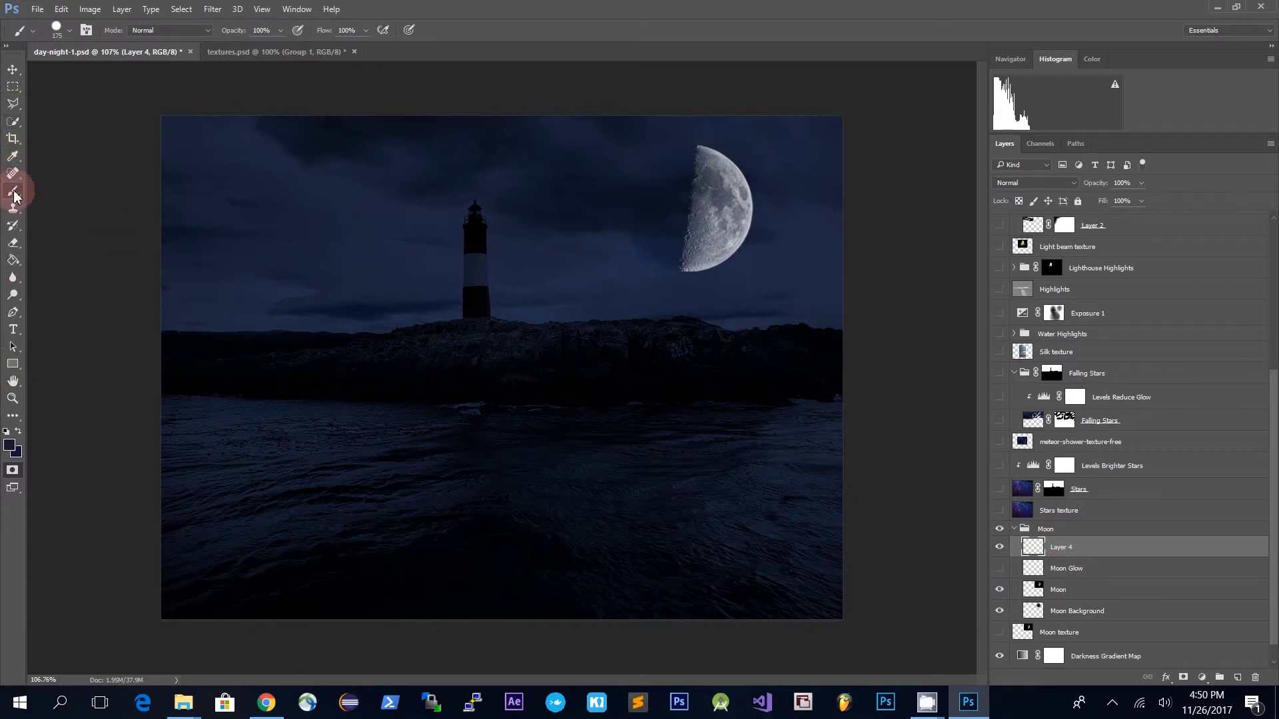
click(66, 30)
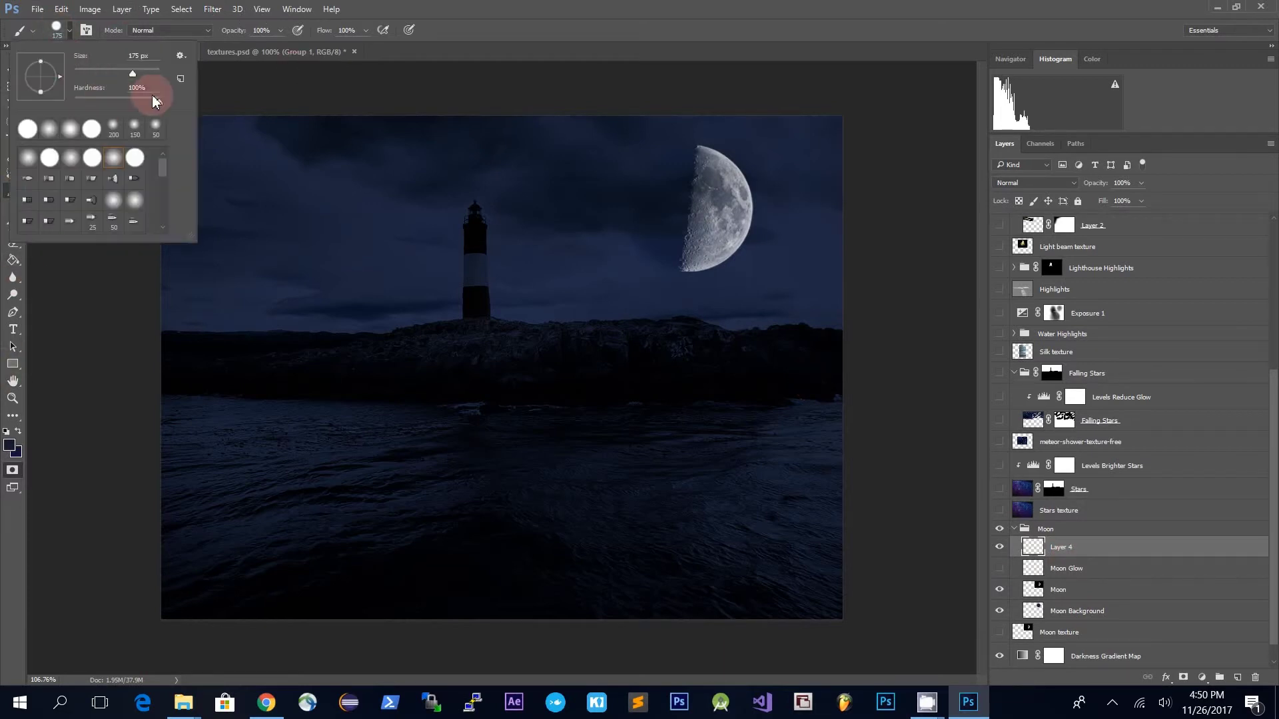
drag(111, 101, 117, 99)
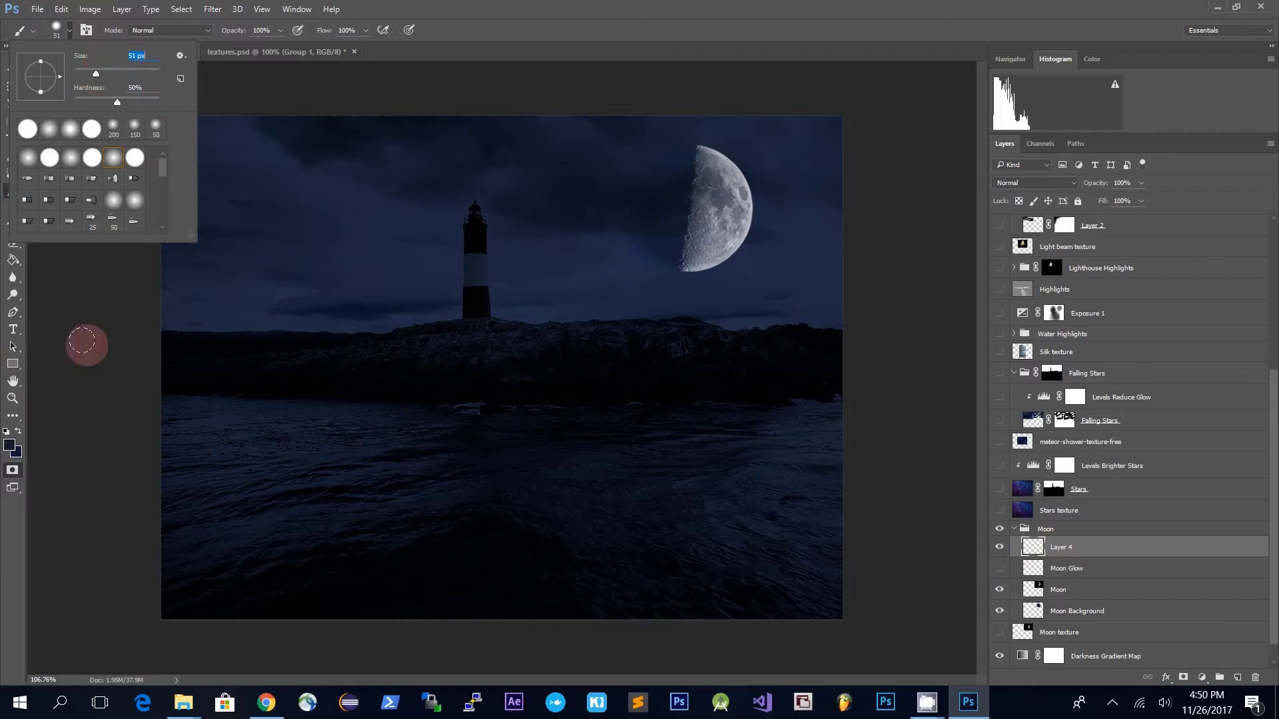
click(12, 443)
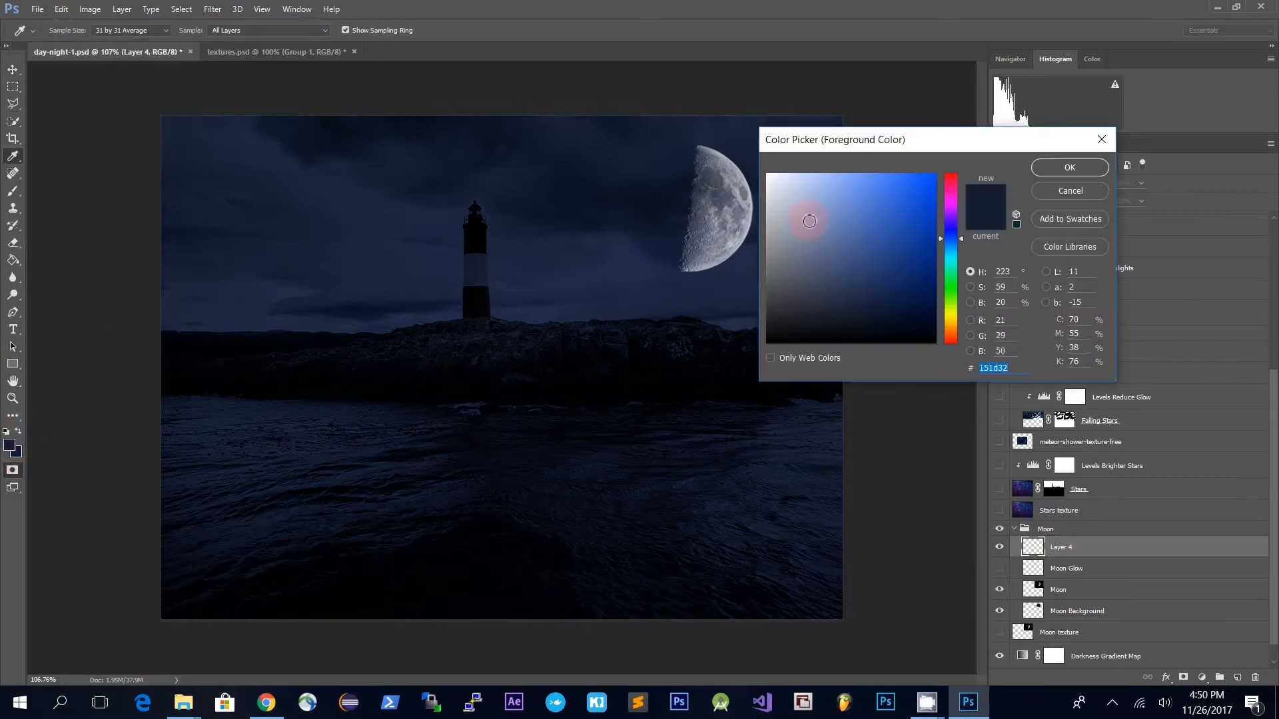
click(808, 214)
click(1096, 169)
mouse_move(709, 140)
mouse_down()
mouse_move(745, 173)
mouse_move(749, 223)
mouse_move(686, 268)
mouse_up()
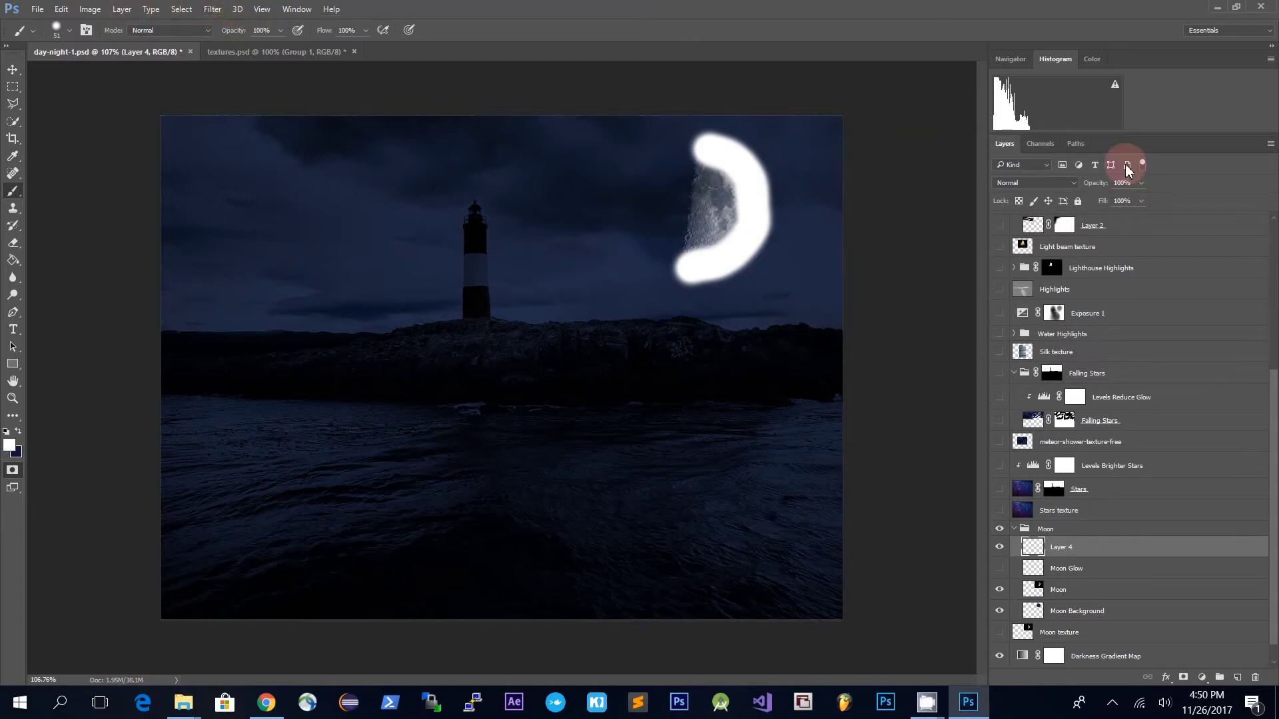
- Set the stroke layer to Screen with a 40.1-pixel Gaussian Blur and trim the glow with the Eraser
click(1056, 183)
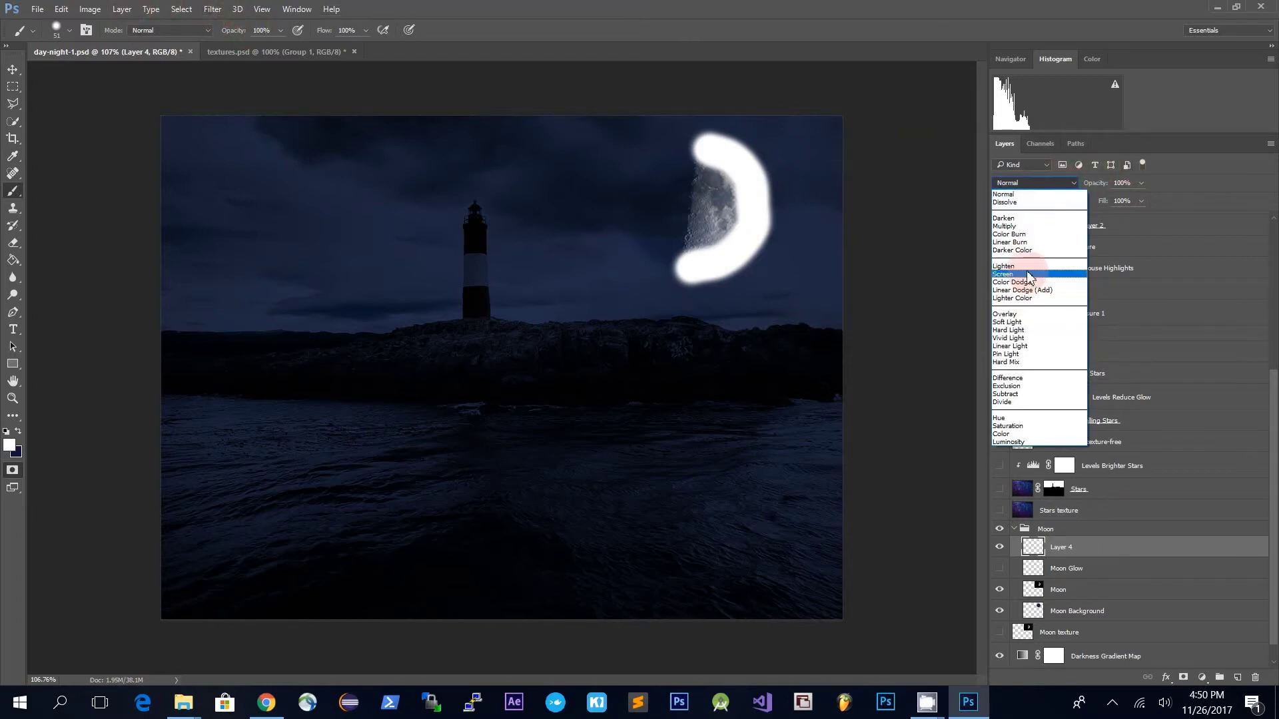
click(1028, 275)
click(203, 9)
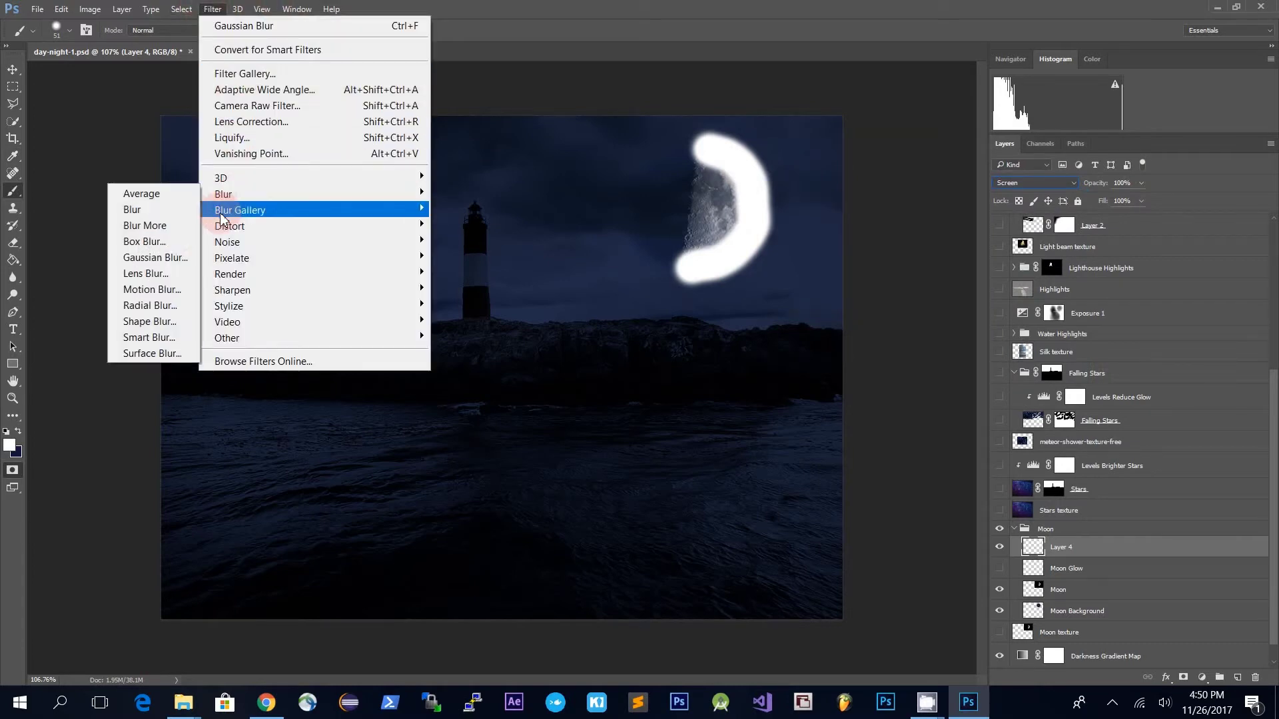
click(175, 258)
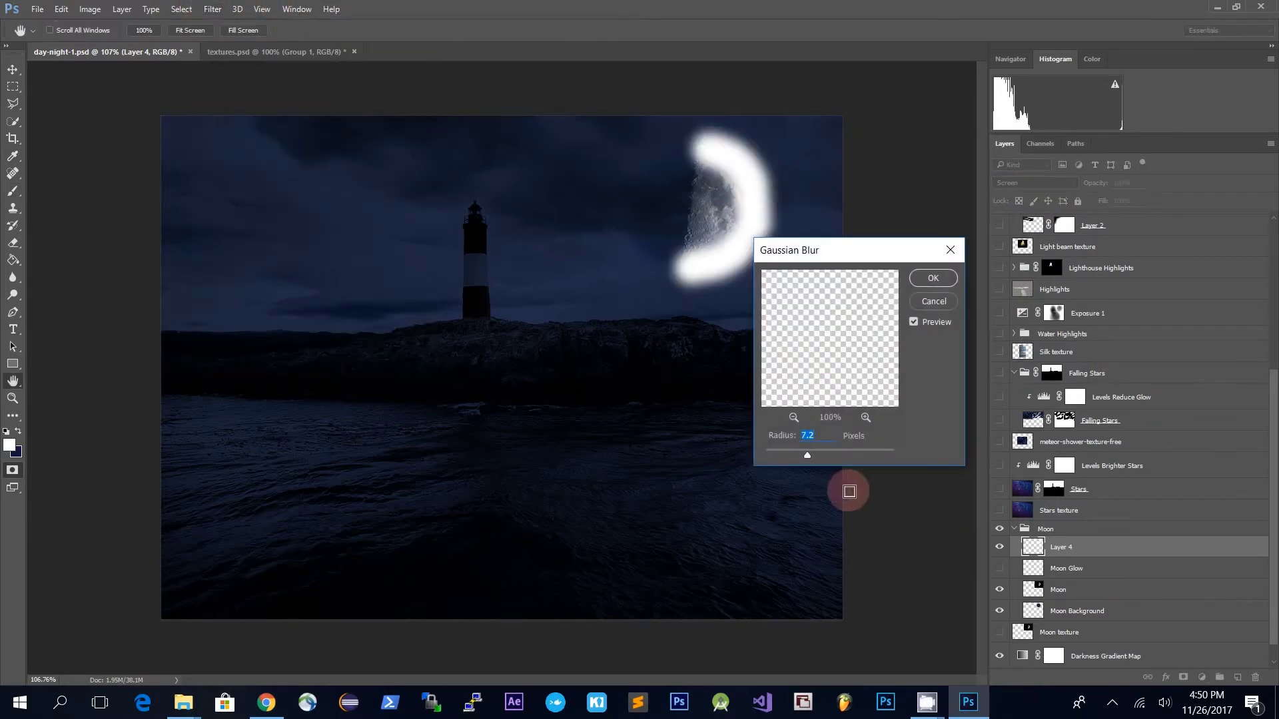
drag(849, 457, 832, 458)
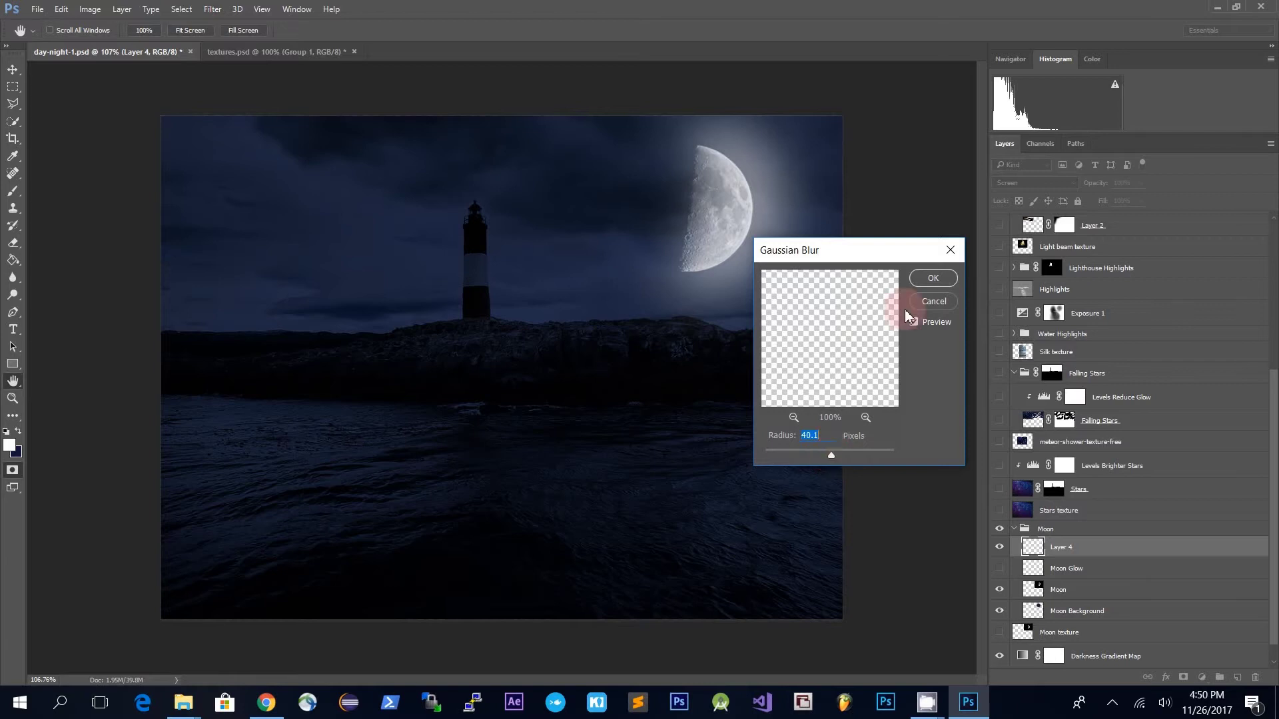
click(920, 278)
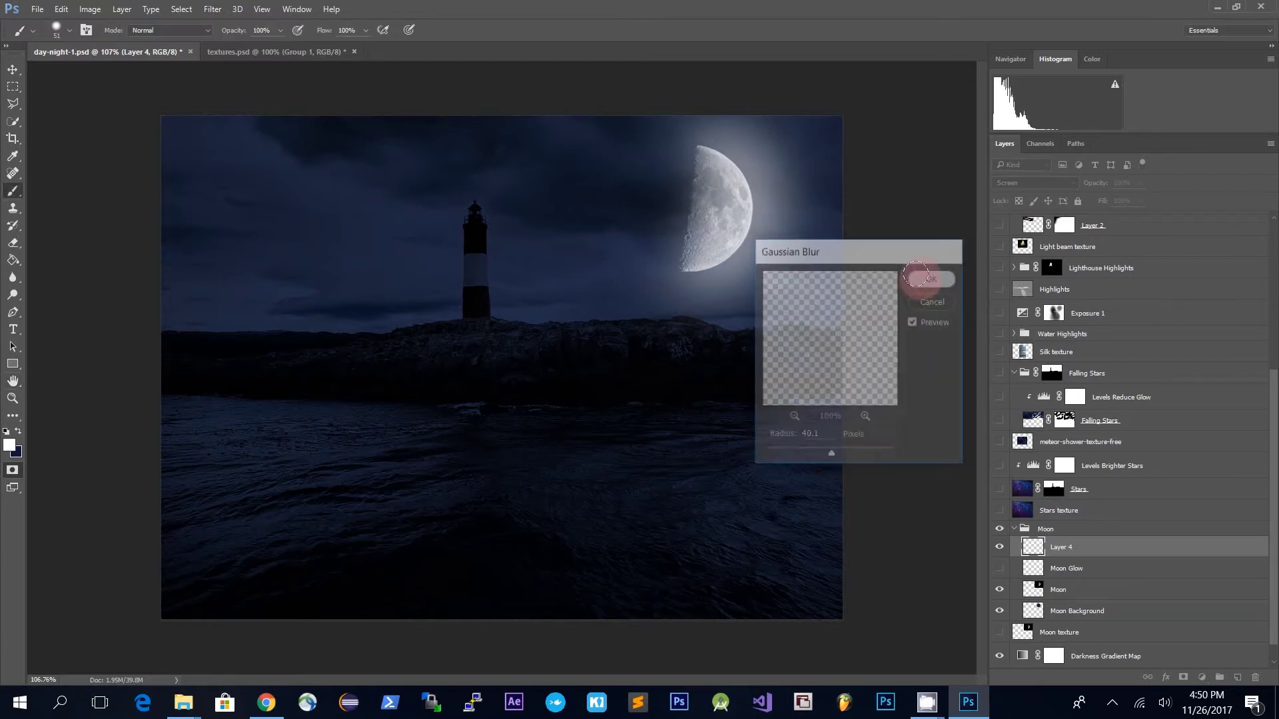
click(14, 246)
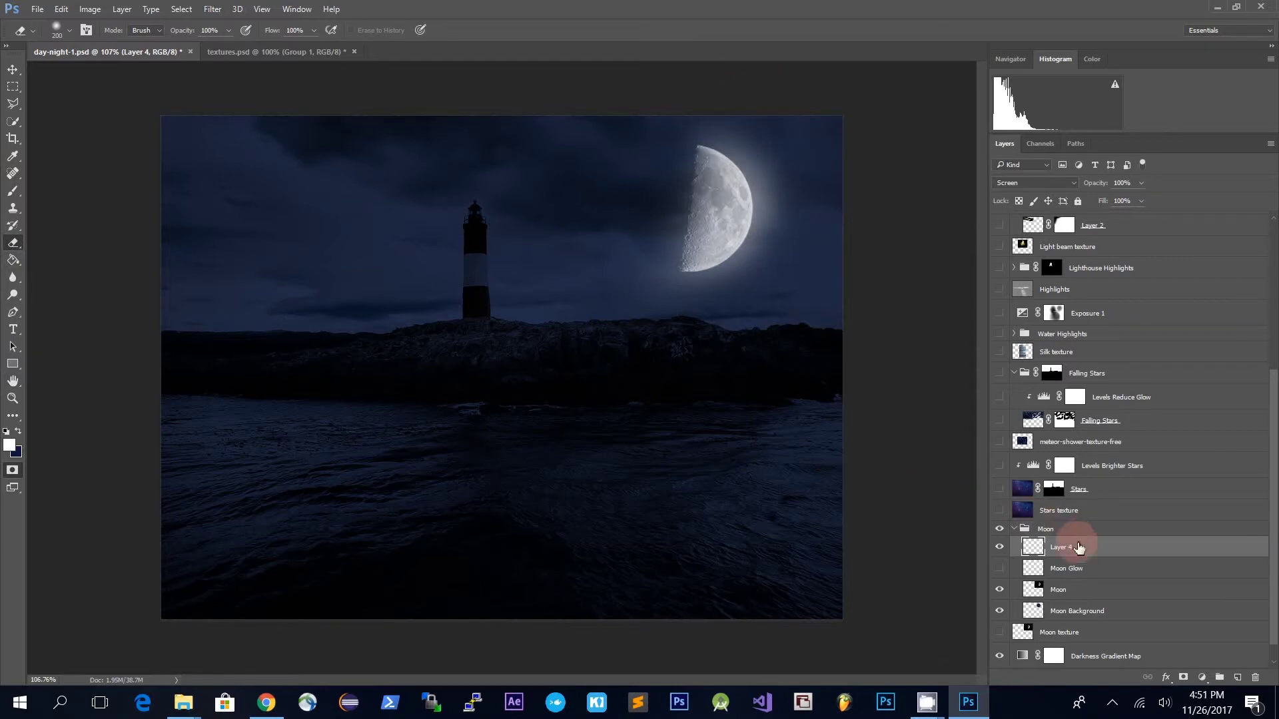
- Delete the trial glow layer, show the prepared Moon Glow layer instead and collapse the Moon group
key(Delete)
click(1000, 546)
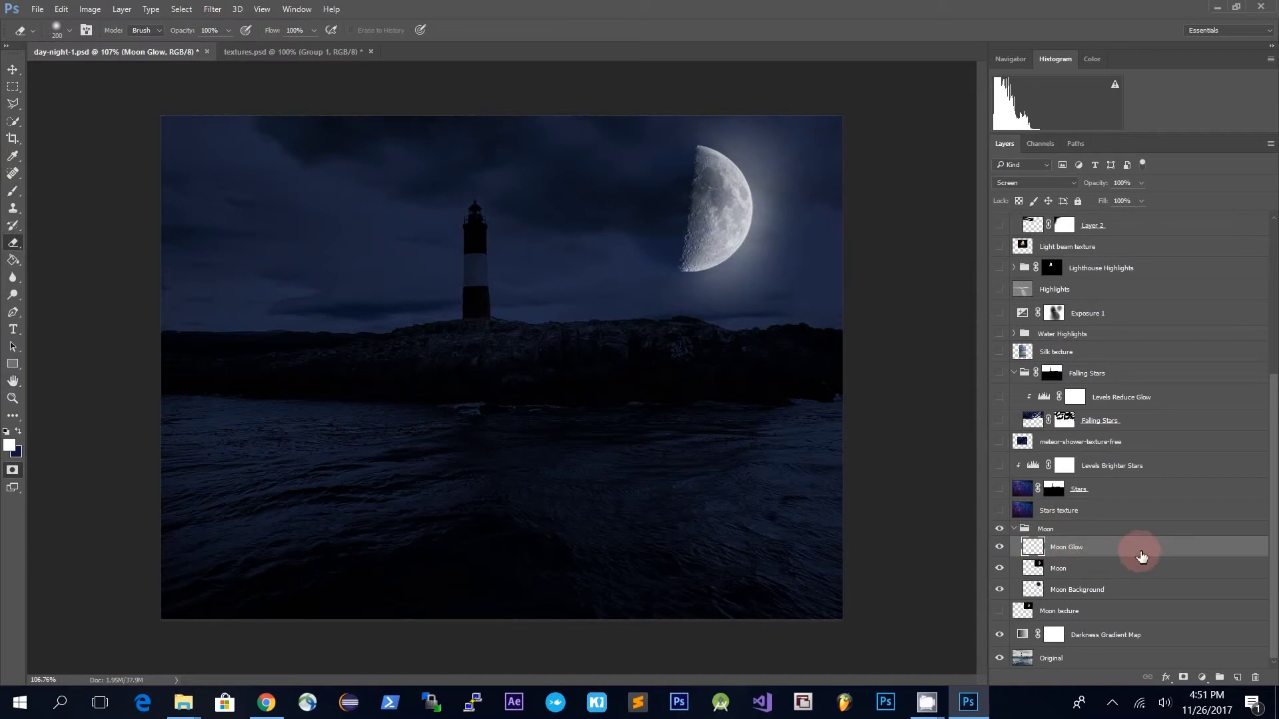
click(1014, 530)
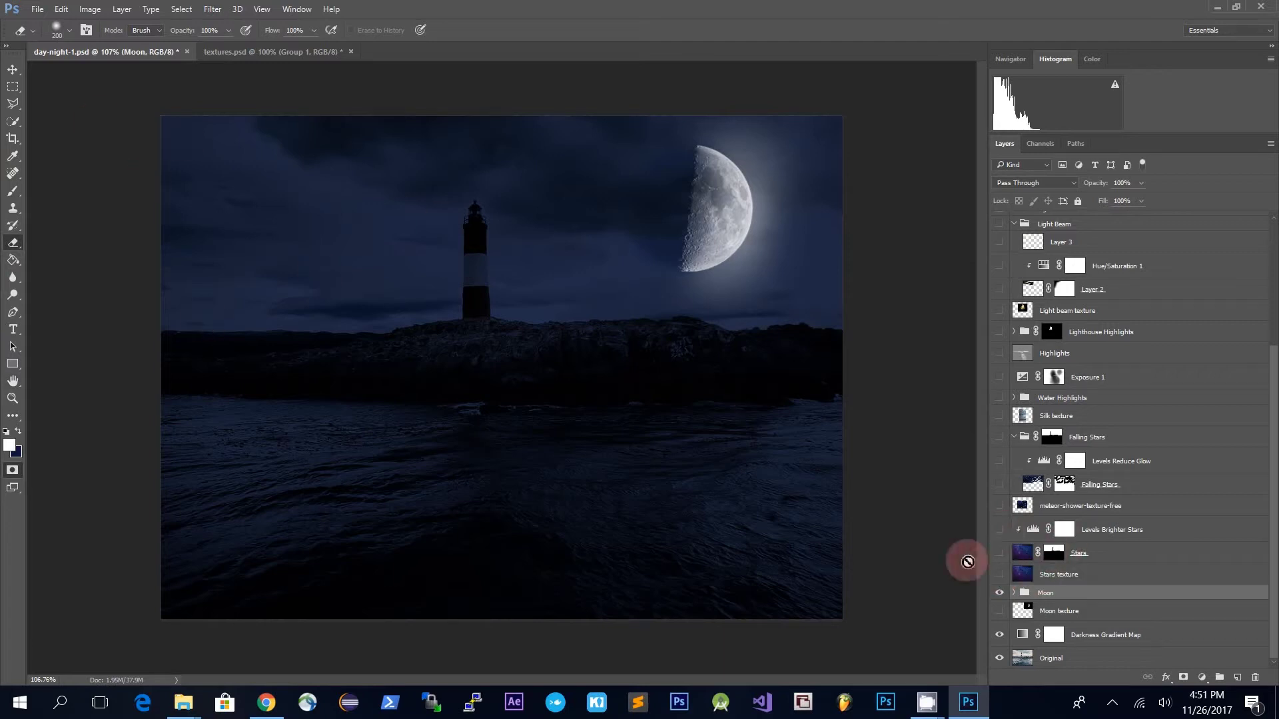
- Compare the Stars texture layer with the prepared Stars layer by toggling their visibility
click(1000, 575)
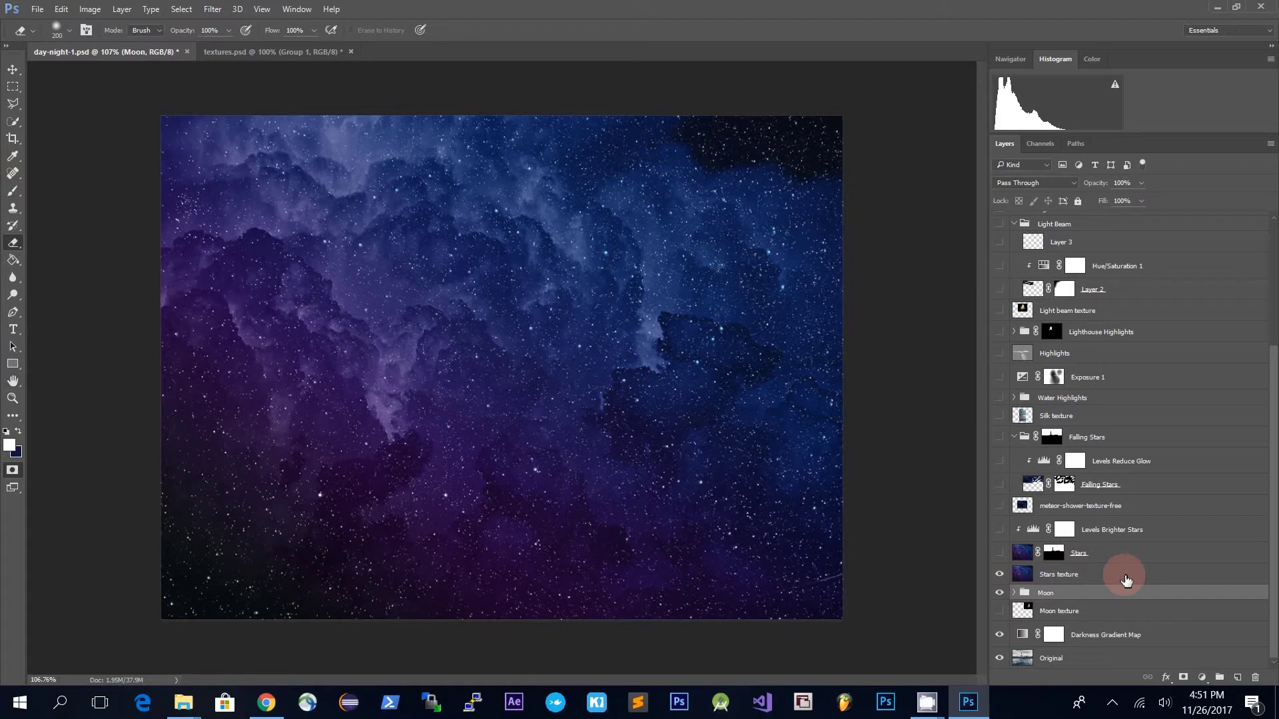
click(1126, 580)
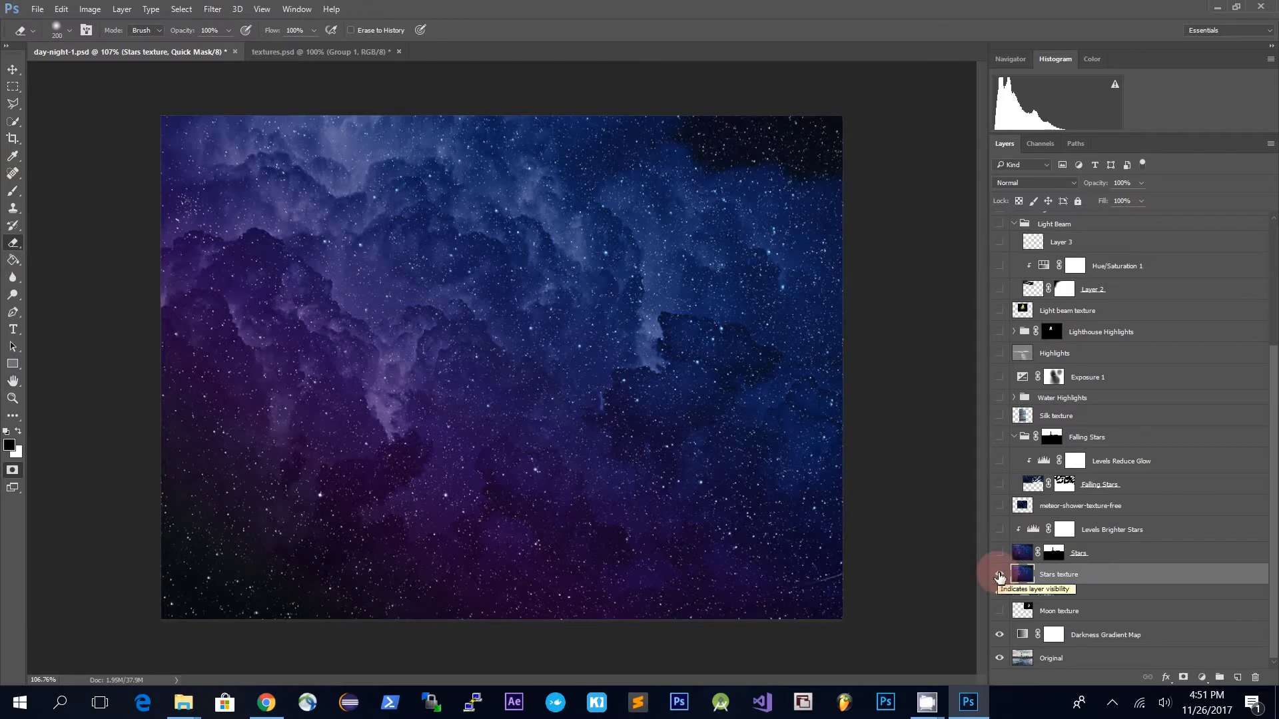
click(999, 576)
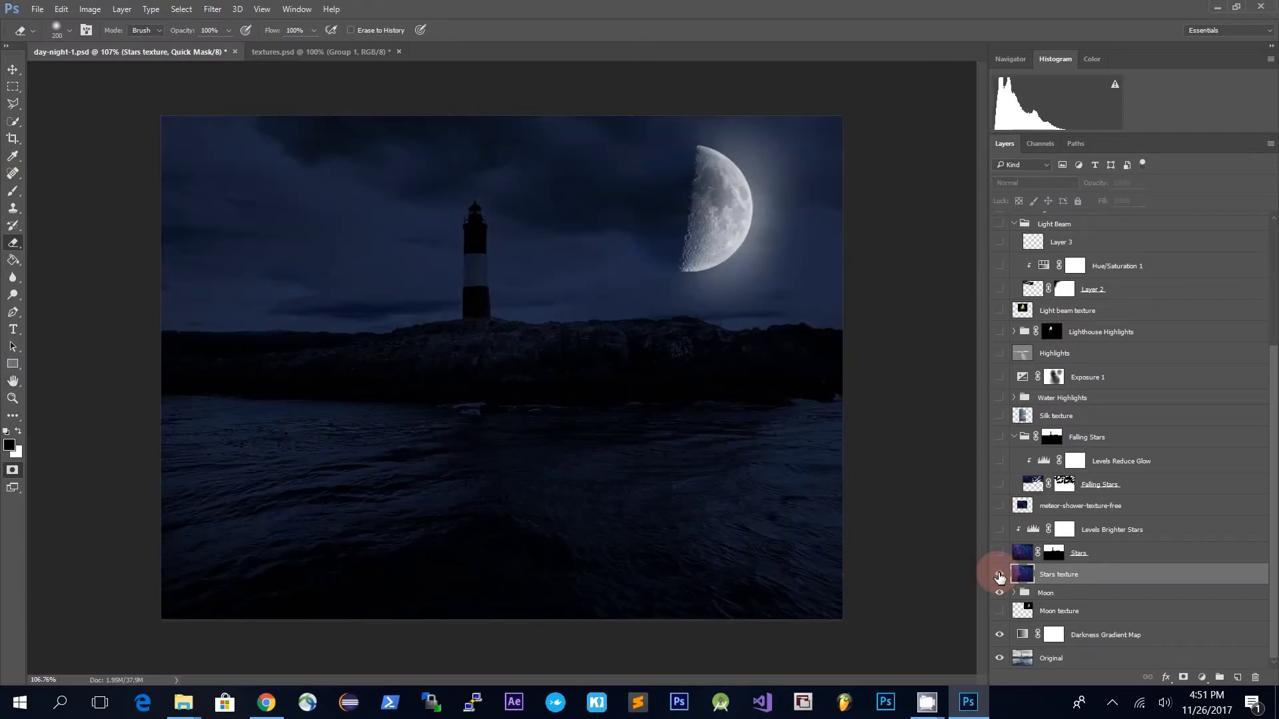
click(999, 575)
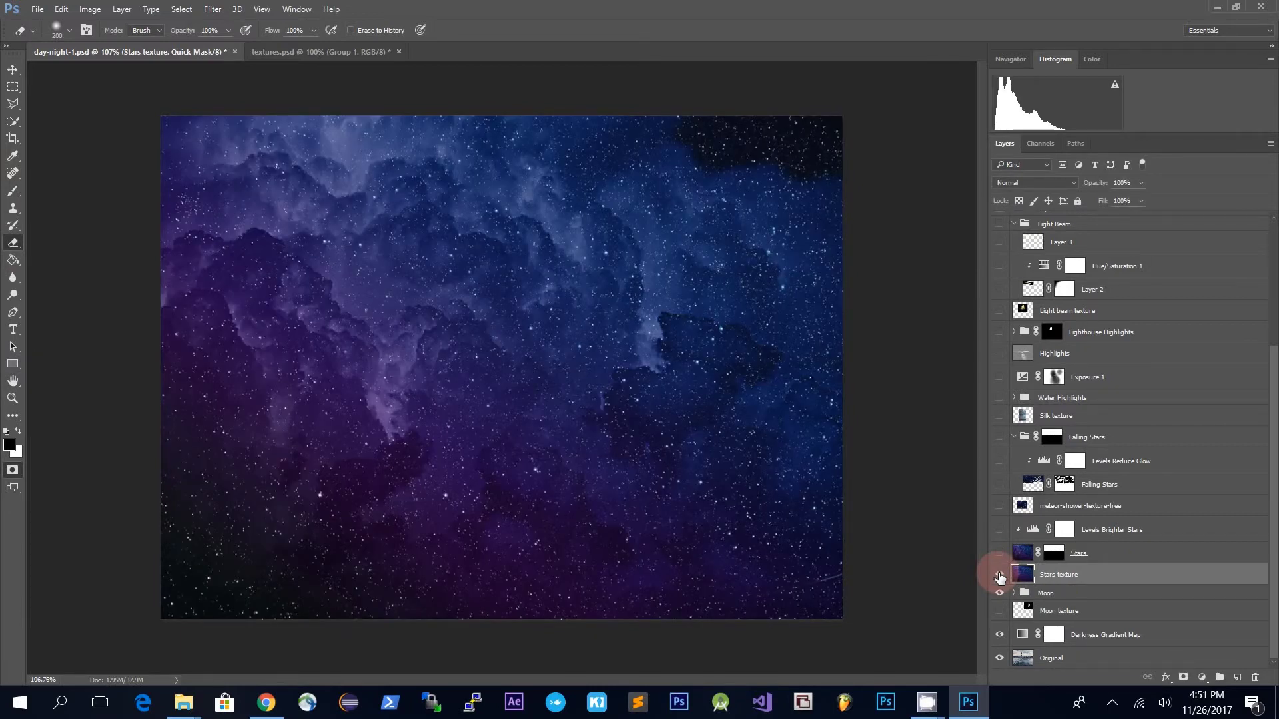
click(999, 576)
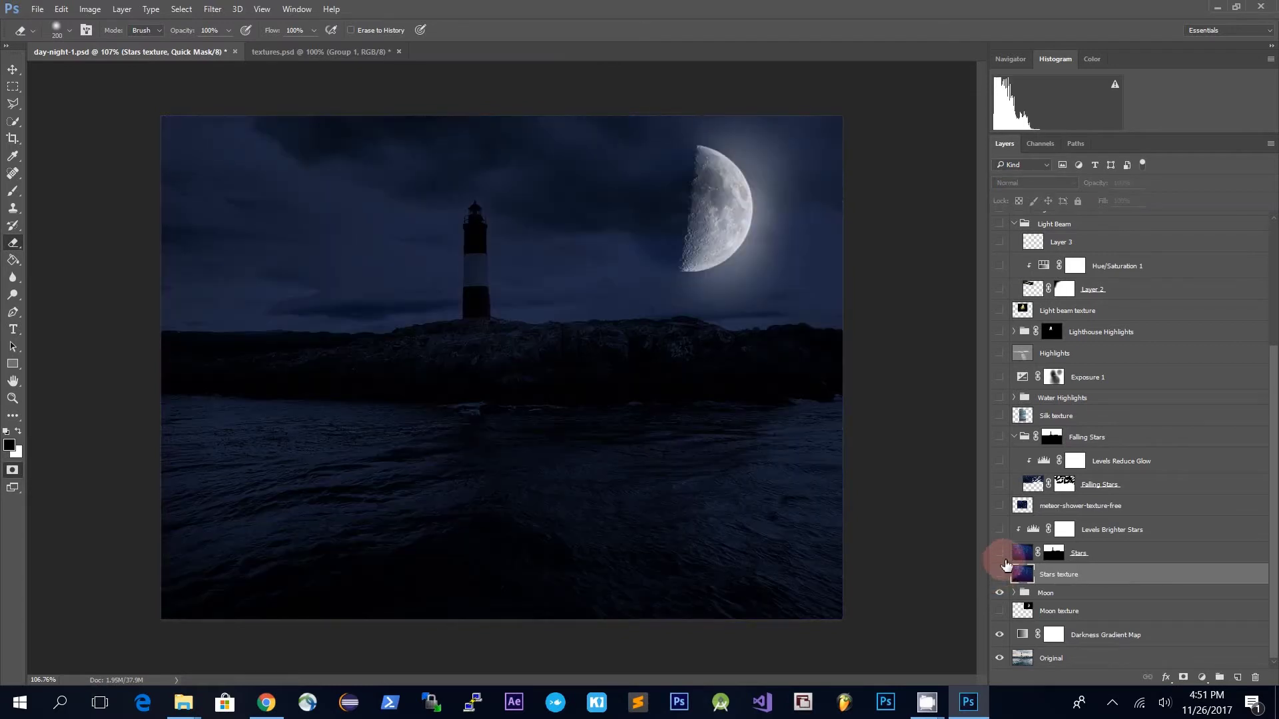
click(999, 553)
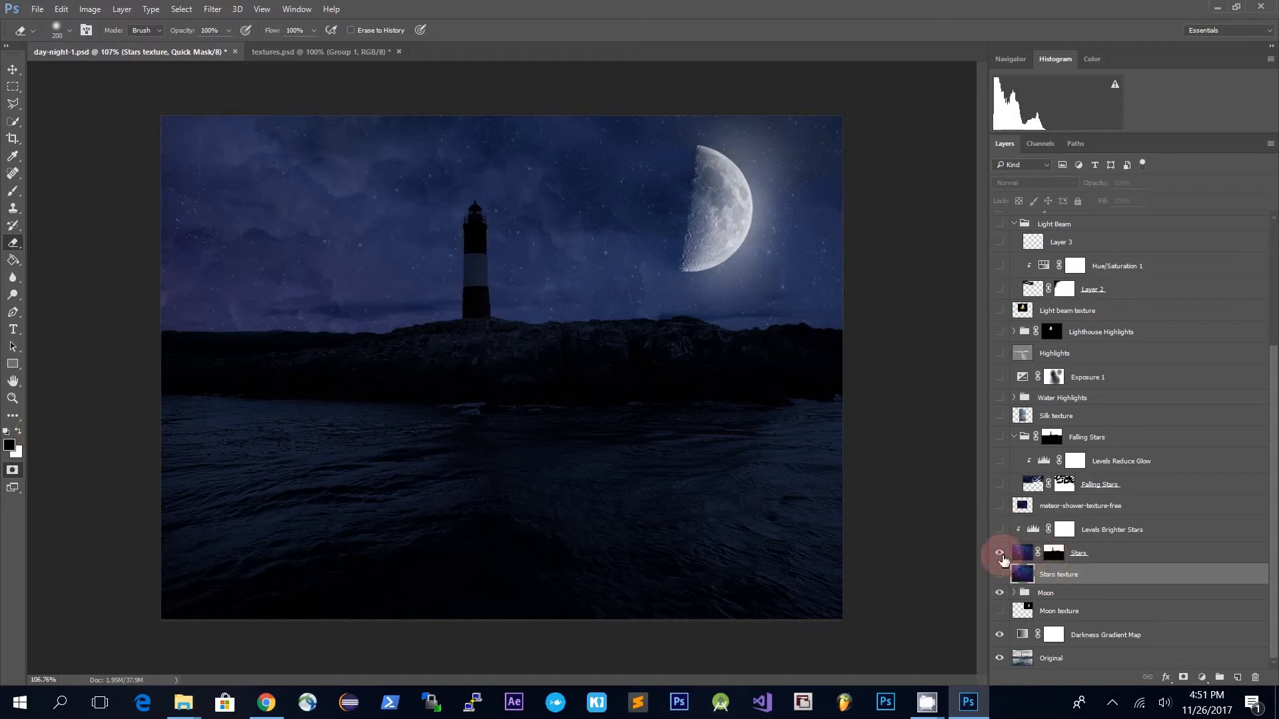
- Add a blank layer mask to the Stars texture layer and leave both star layers hidden
click(1000, 575)
click(1000, 553)
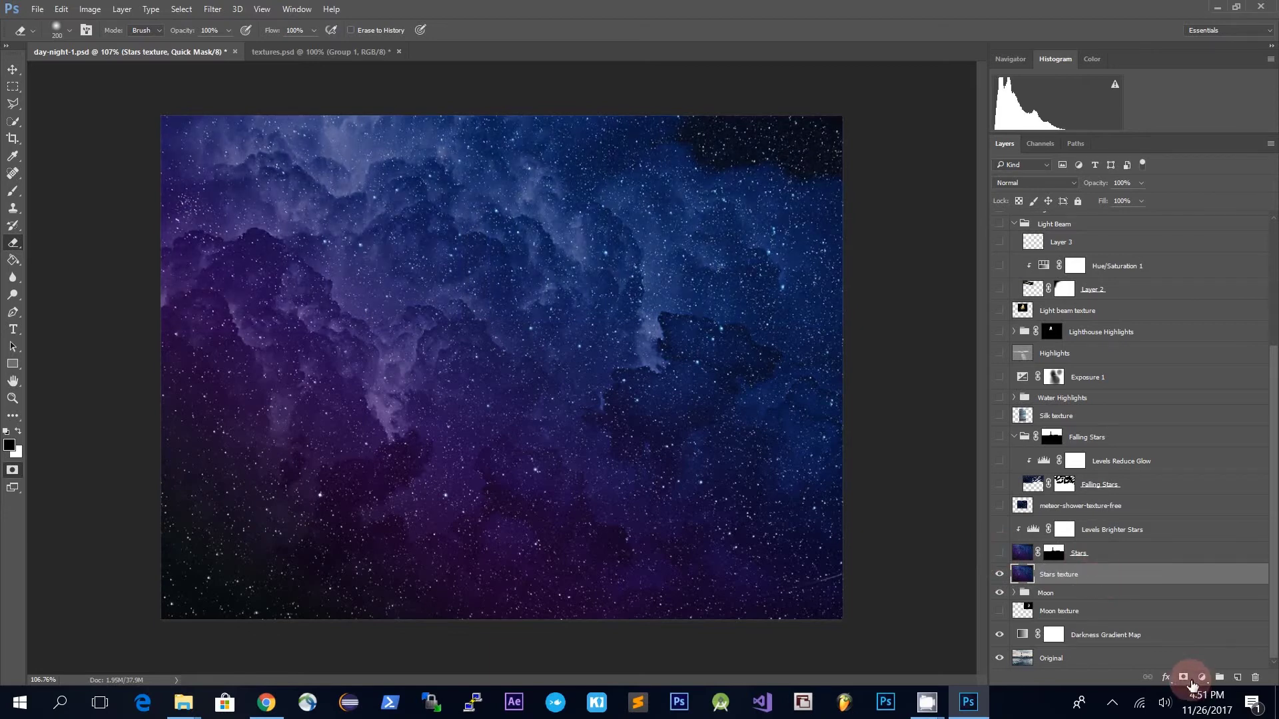
click(1186, 678)
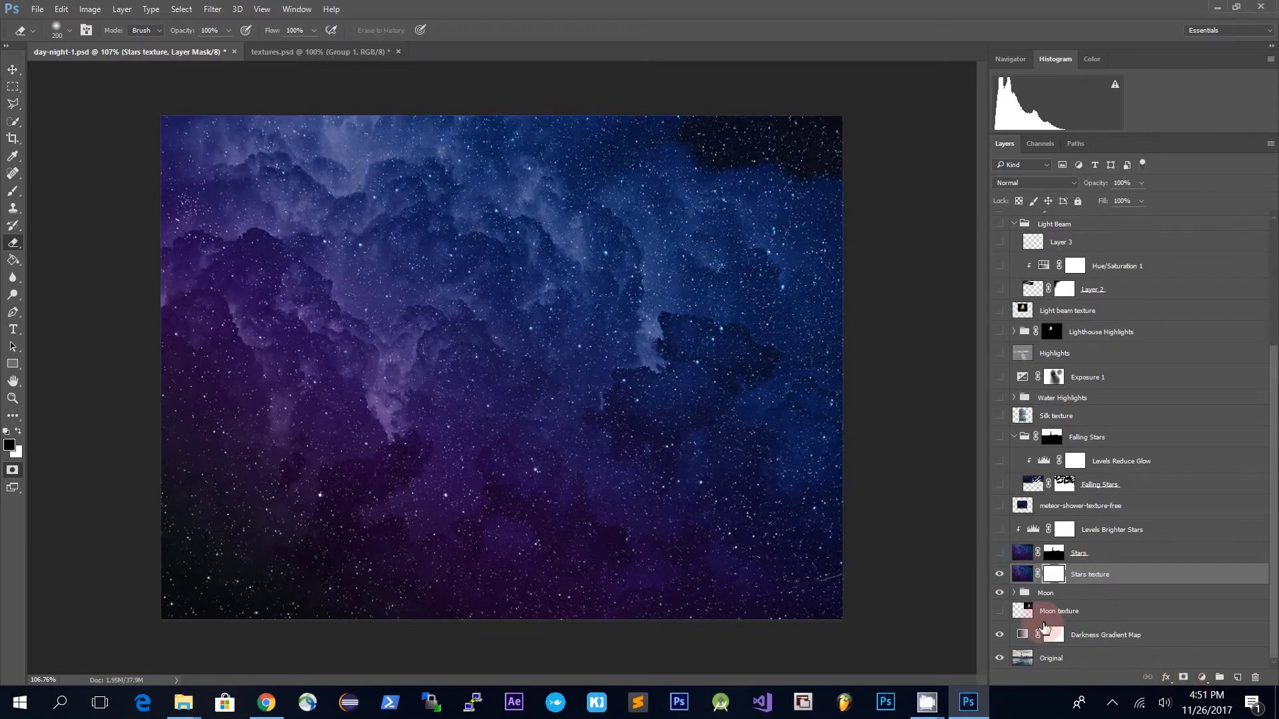
click(1000, 575)
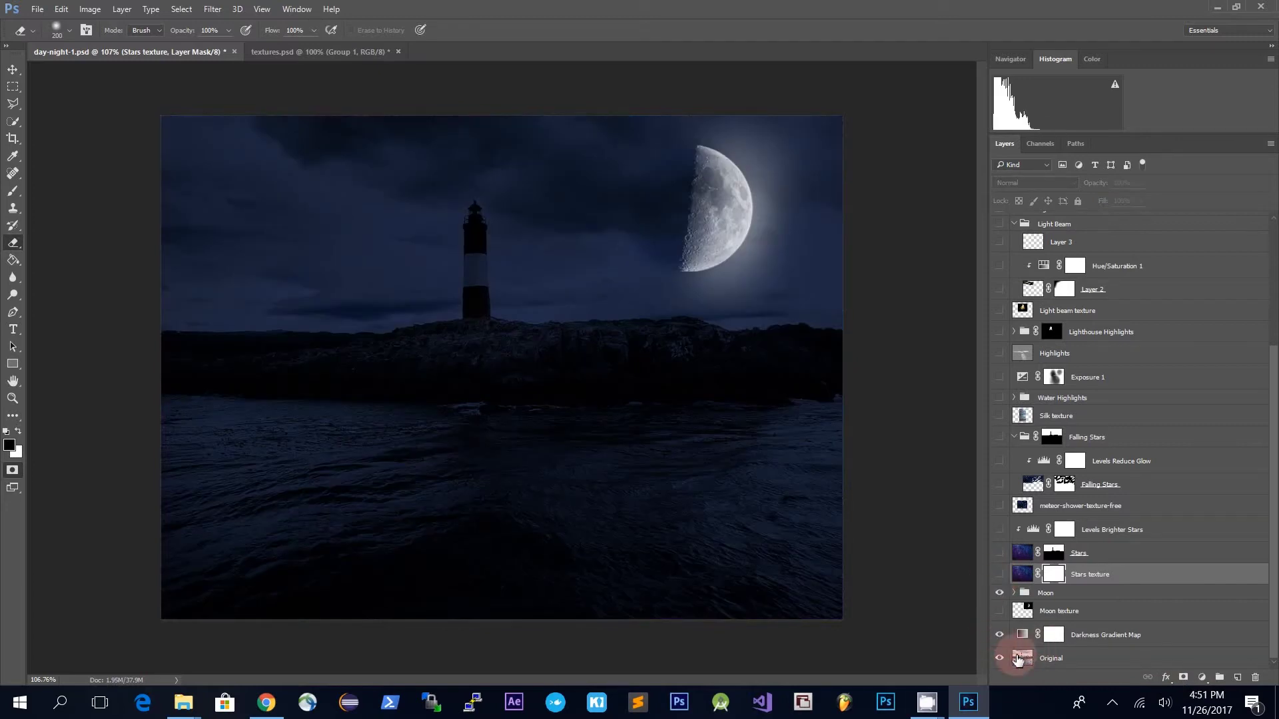
- Select the sea, the rocky land and the lighthouse on the Original layer with the Quick Selection tool
click(1054, 661)
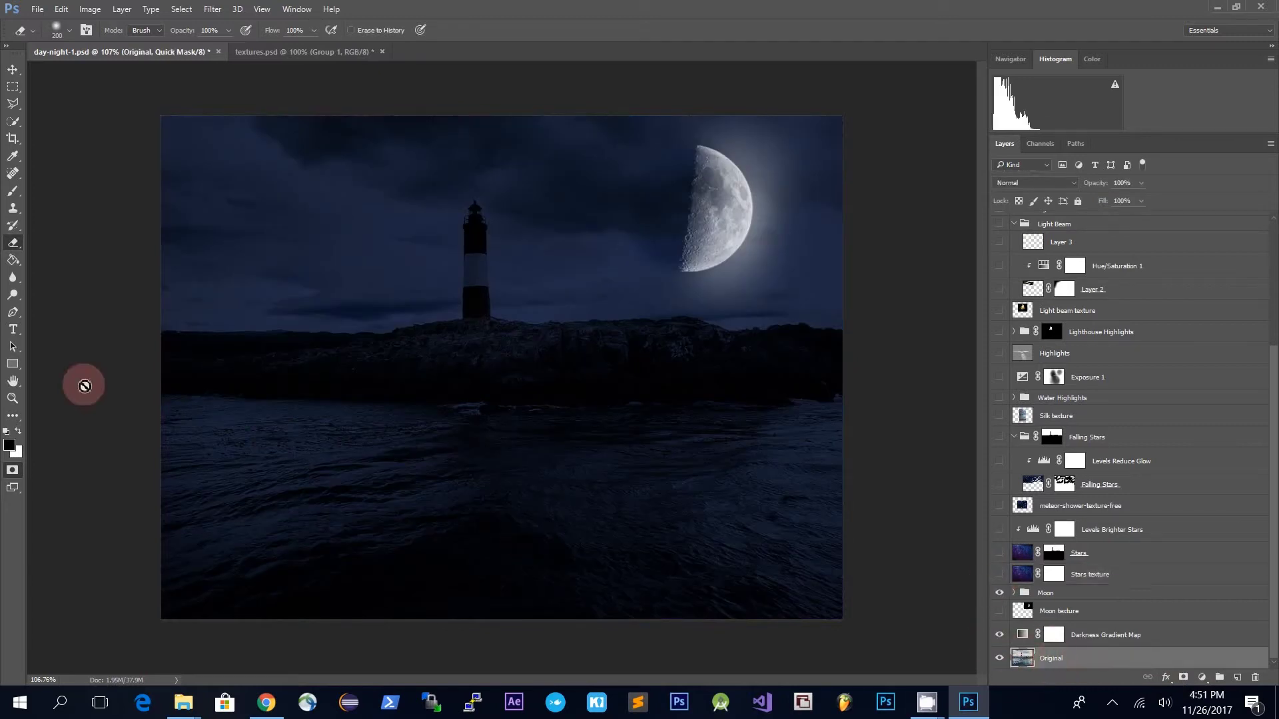
click(14, 121)
click(74, 122)
mouse_move(178, 351)
mouse_down()
mouse_move(345, 381)
mouse_move(836, 388)
mouse_move(845, 438)
mouse_move(222, 448)
mouse_move(214, 531)
mouse_move(406, 516)
mouse_move(430, 547)
mouse_move(423, 540)
mouse_move(959, 609)
mouse_move(731, 518)
mouse_move(813, 497)
mouse_up()
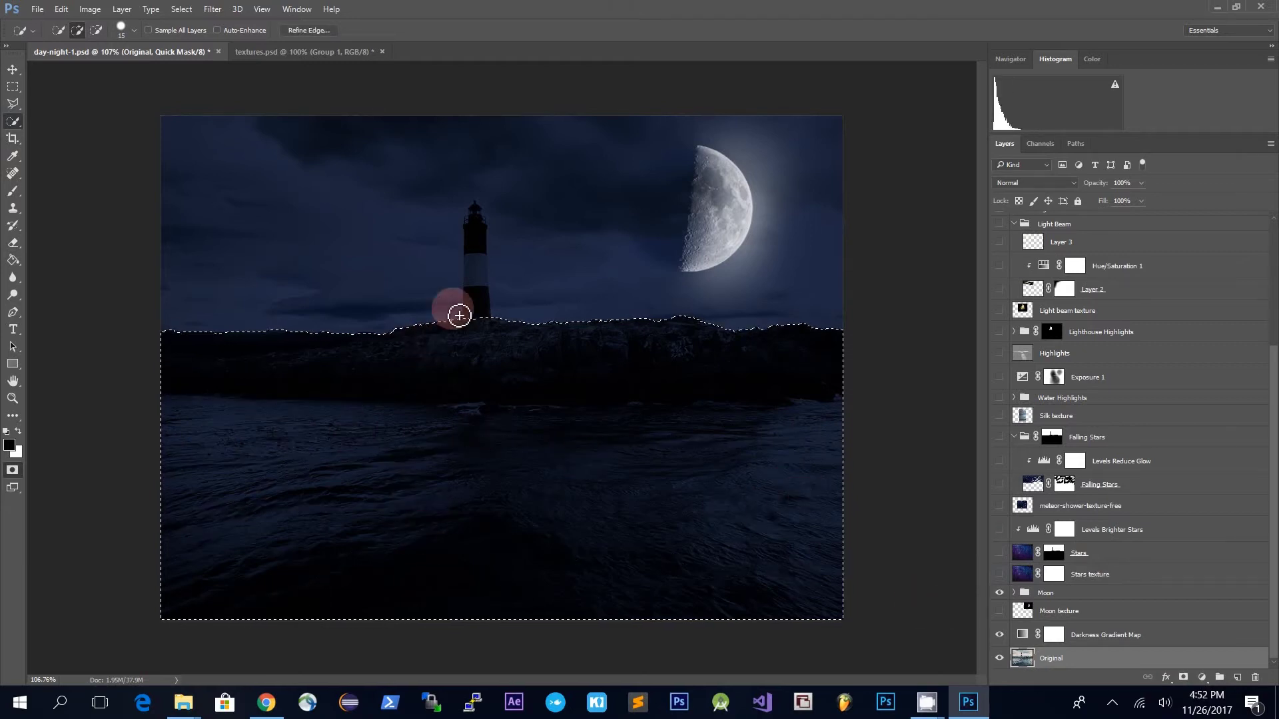
drag(472, 321, 479, 310)
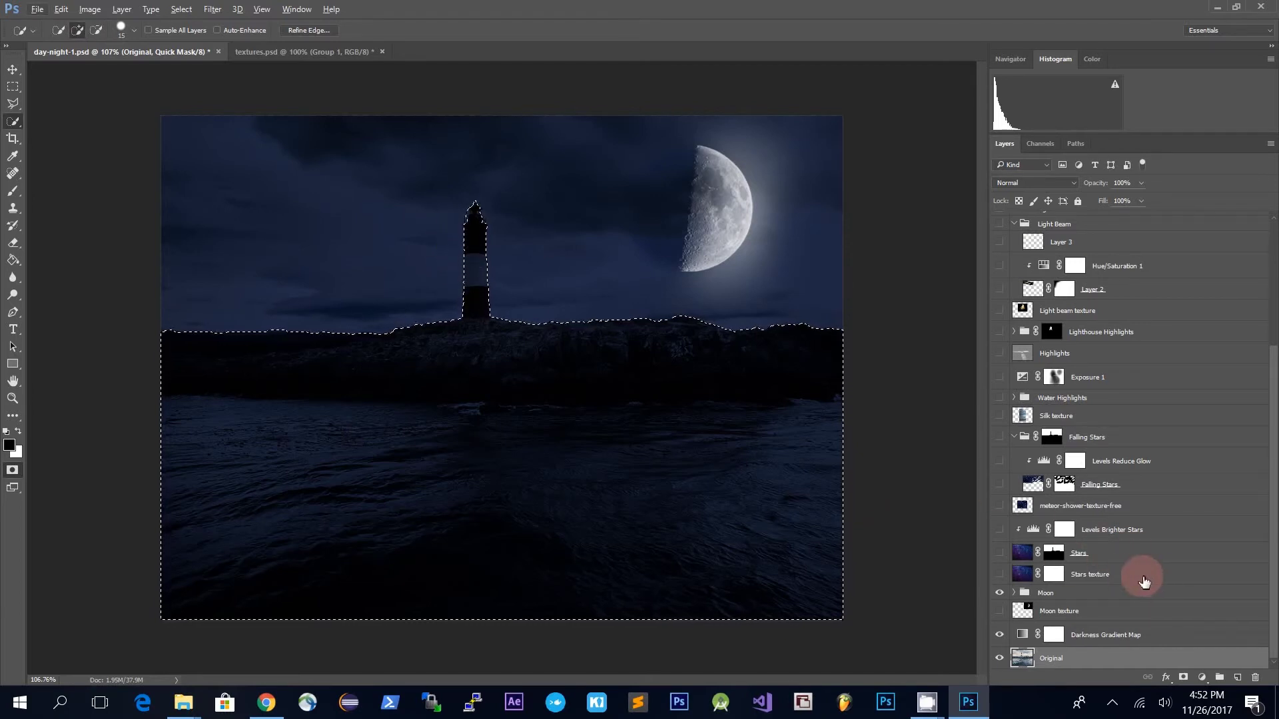
- Replace the Stars texture layer's blank mask with a new mask made from the land, sea and lighthouse selection
click(1144, 580)
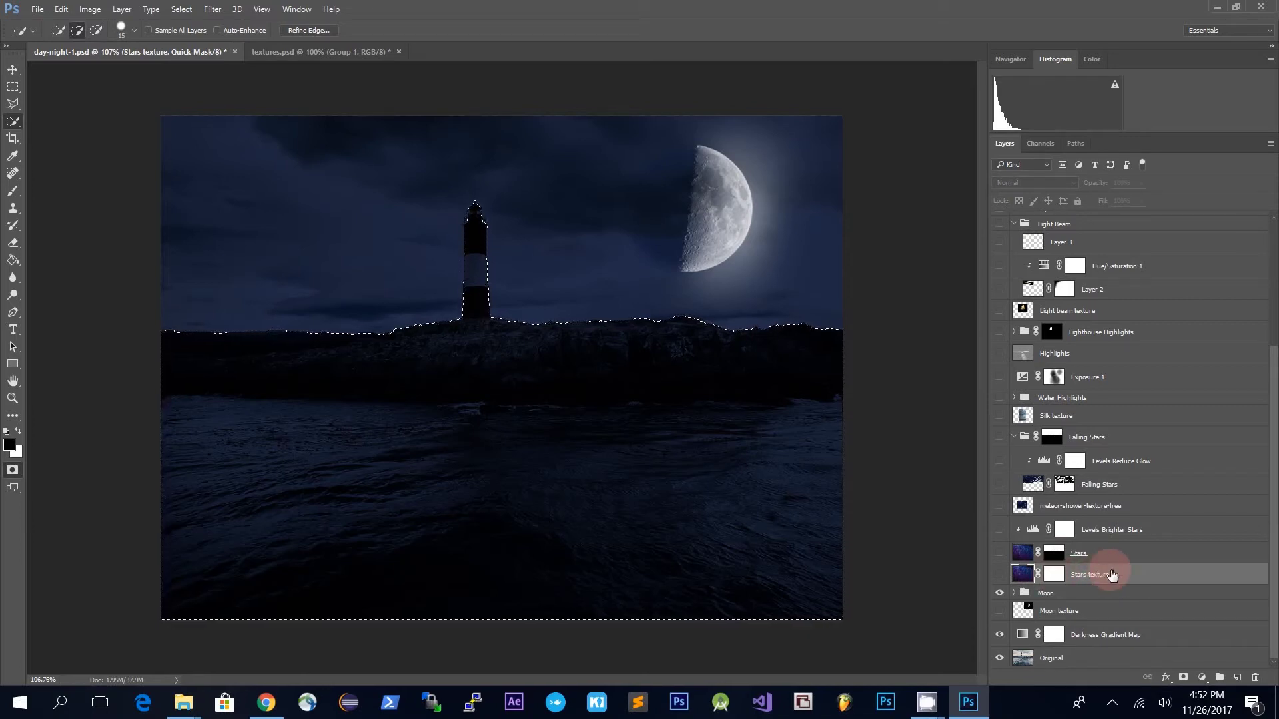
right_click(1054, 573)
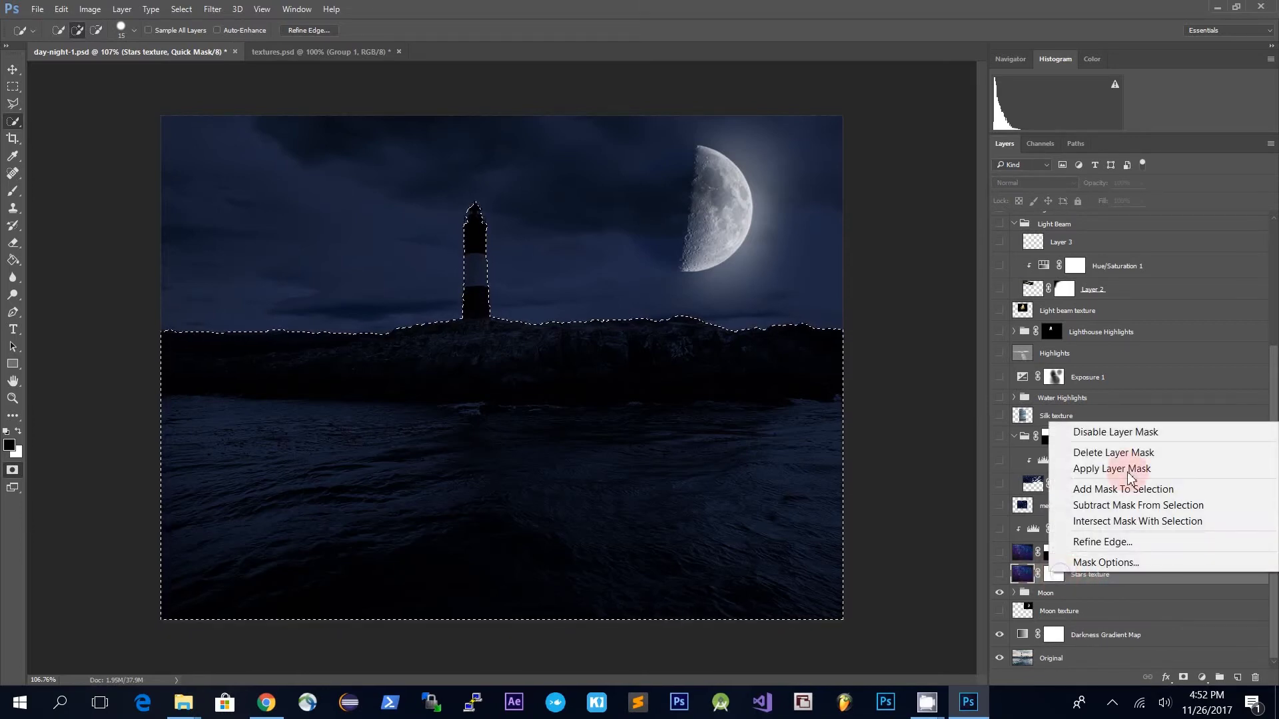
click(1125, 453)
click(1186, 677)
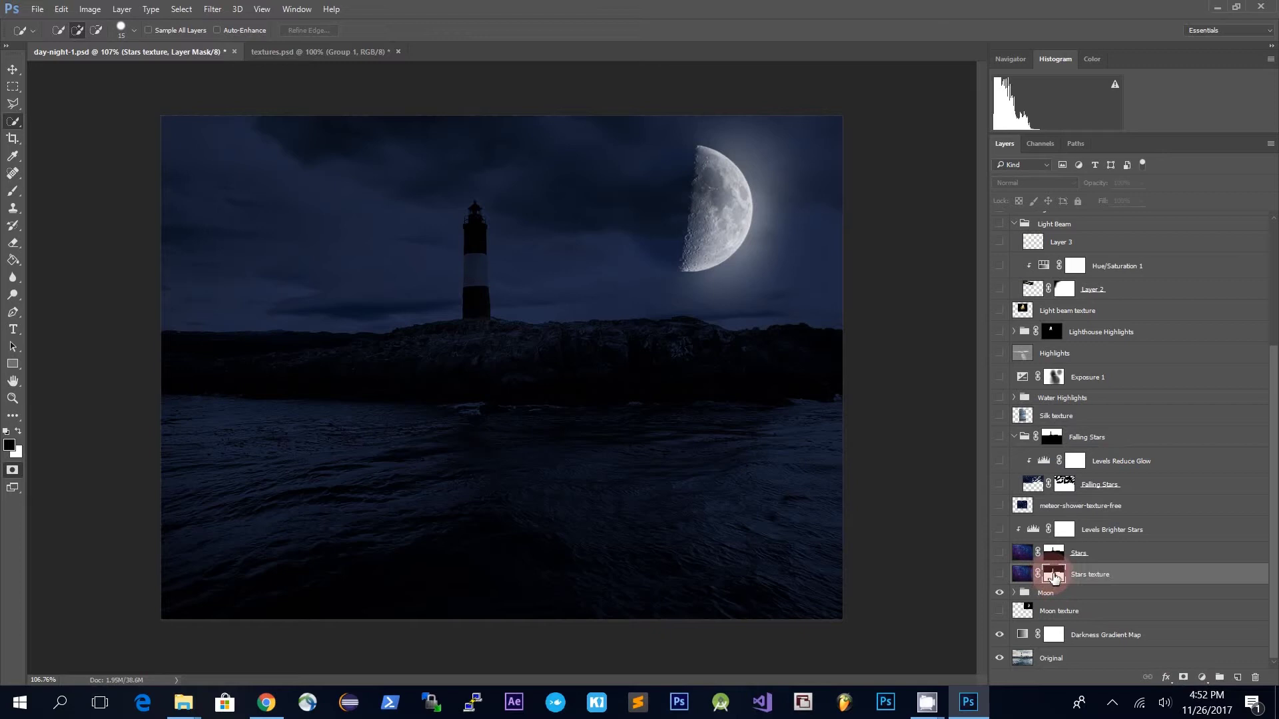
- Show the Stars texture layer and invert its mask so the stars cover only the sky
click(1000, 574)
click(1063, 577)
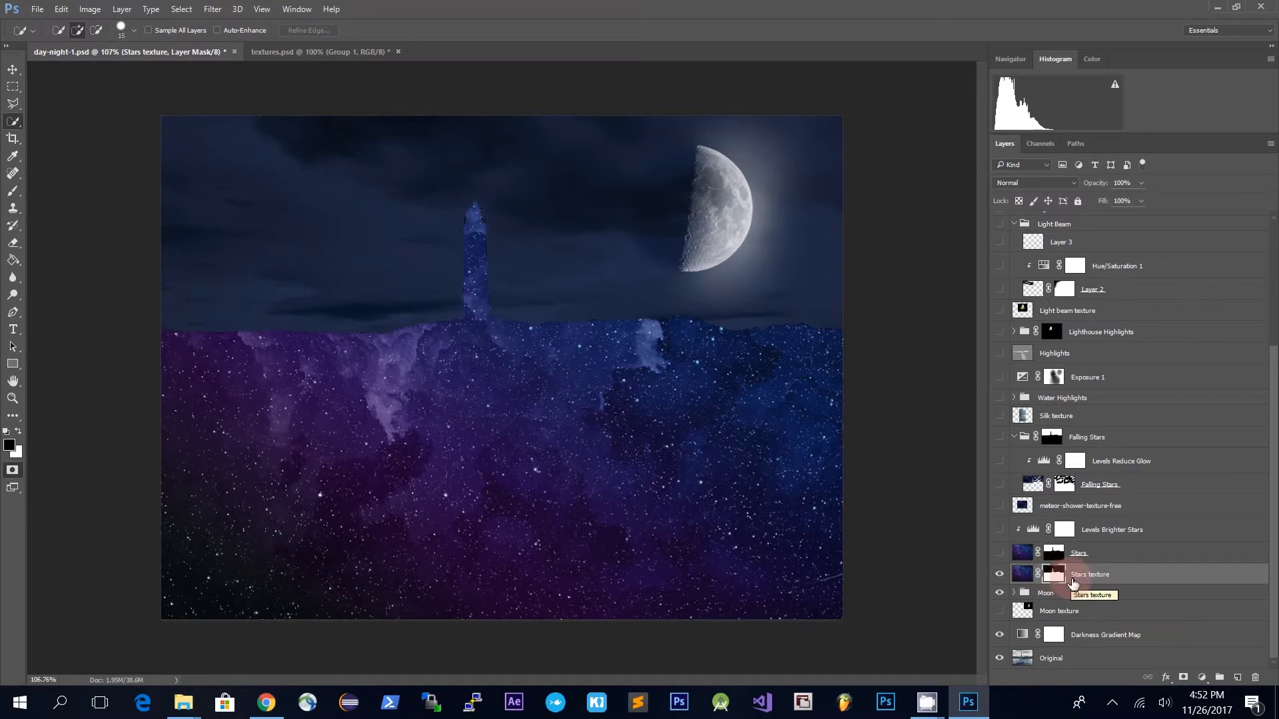
key(ctrl+i)
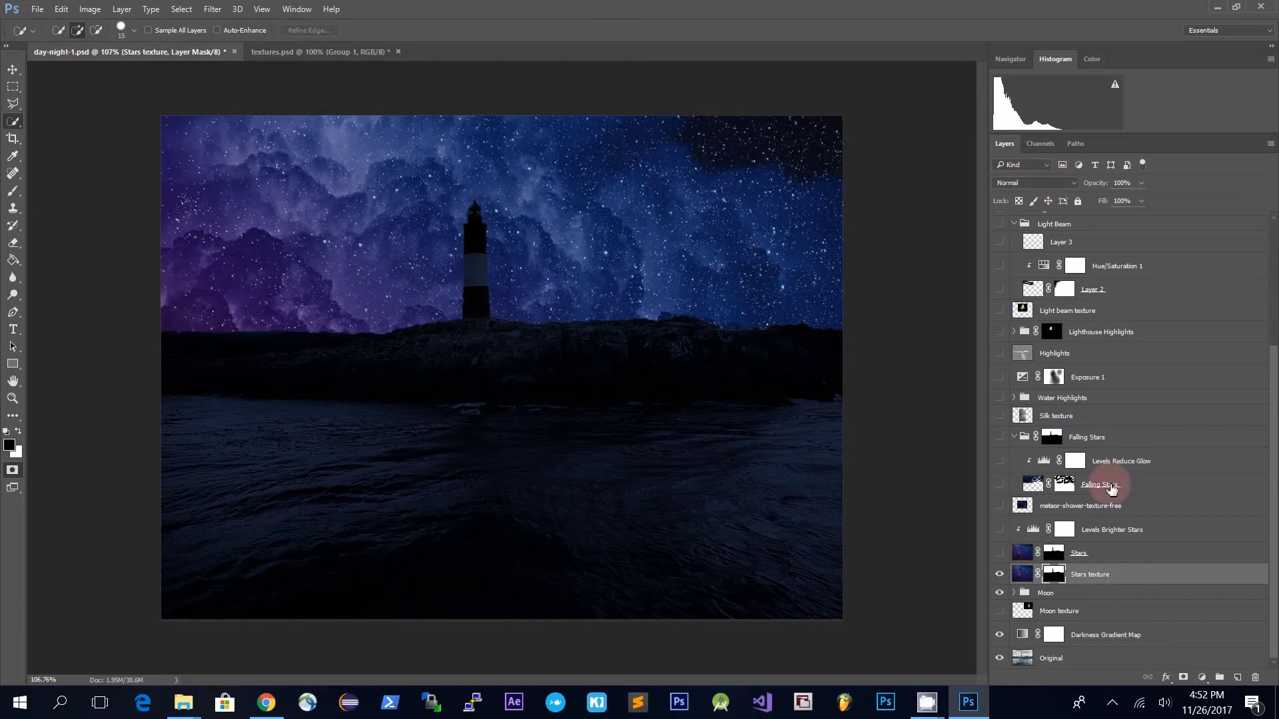
- Set the Stars texture layer's blend mode to Screen and its opacity to 34%
click(1136, 563)
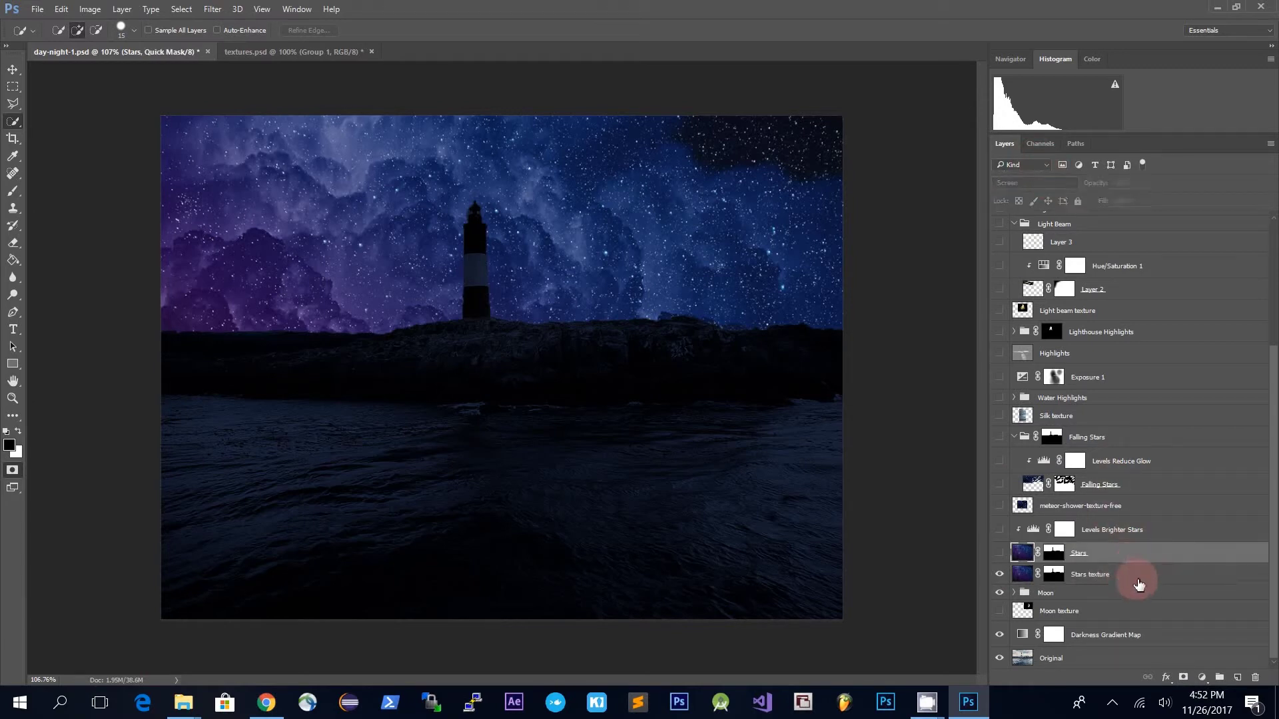
click(1139, 584)
click(1060, 182)
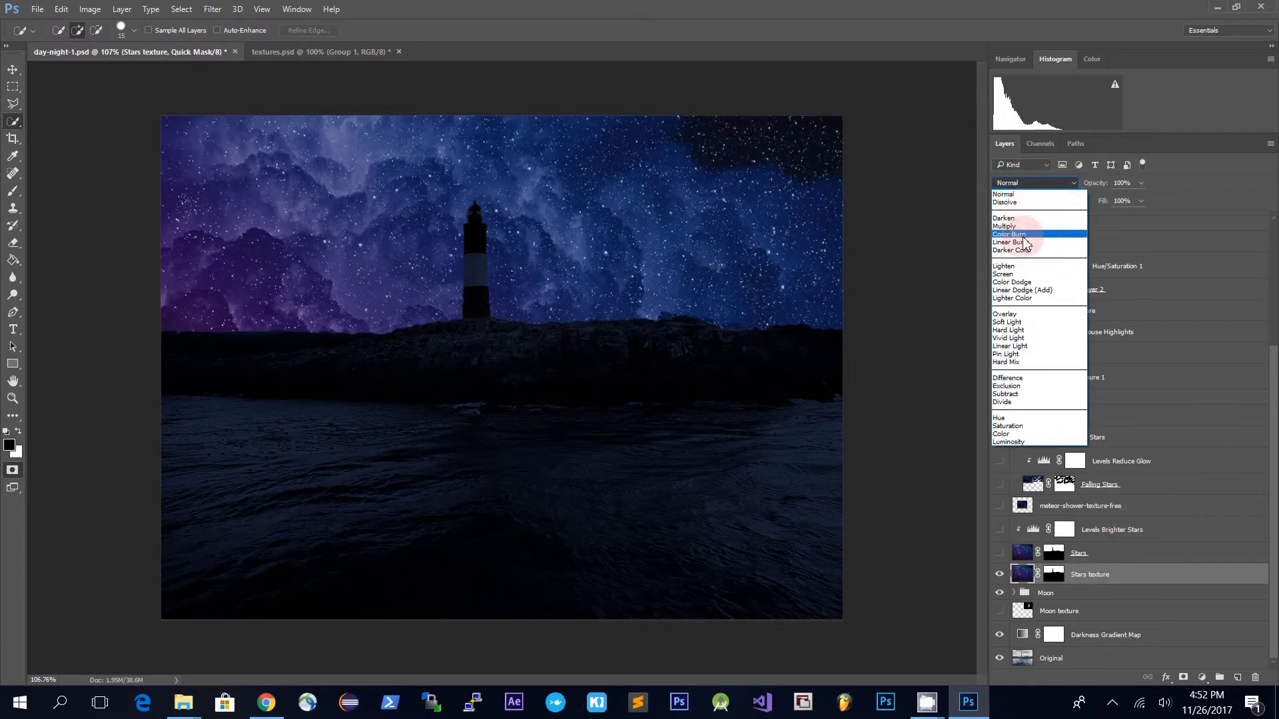
click(1024, 274)
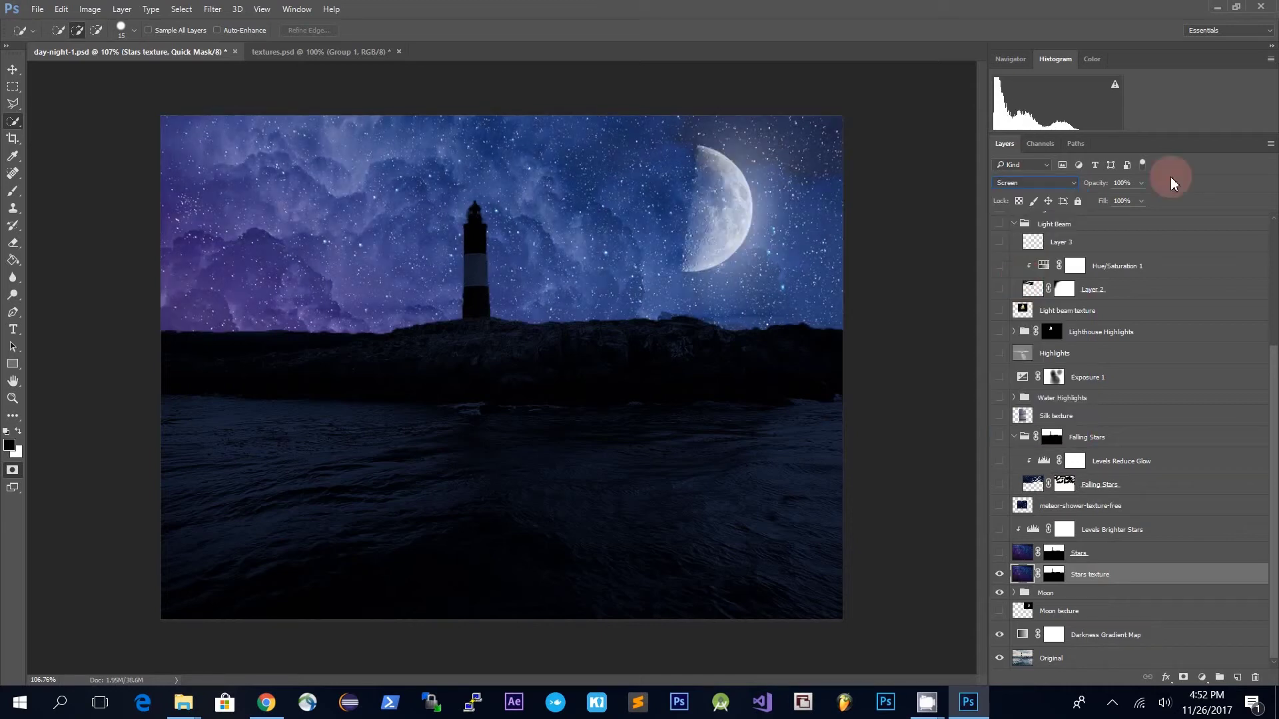
click(1139, 185)
drag(1140, 206, 1108, 208)
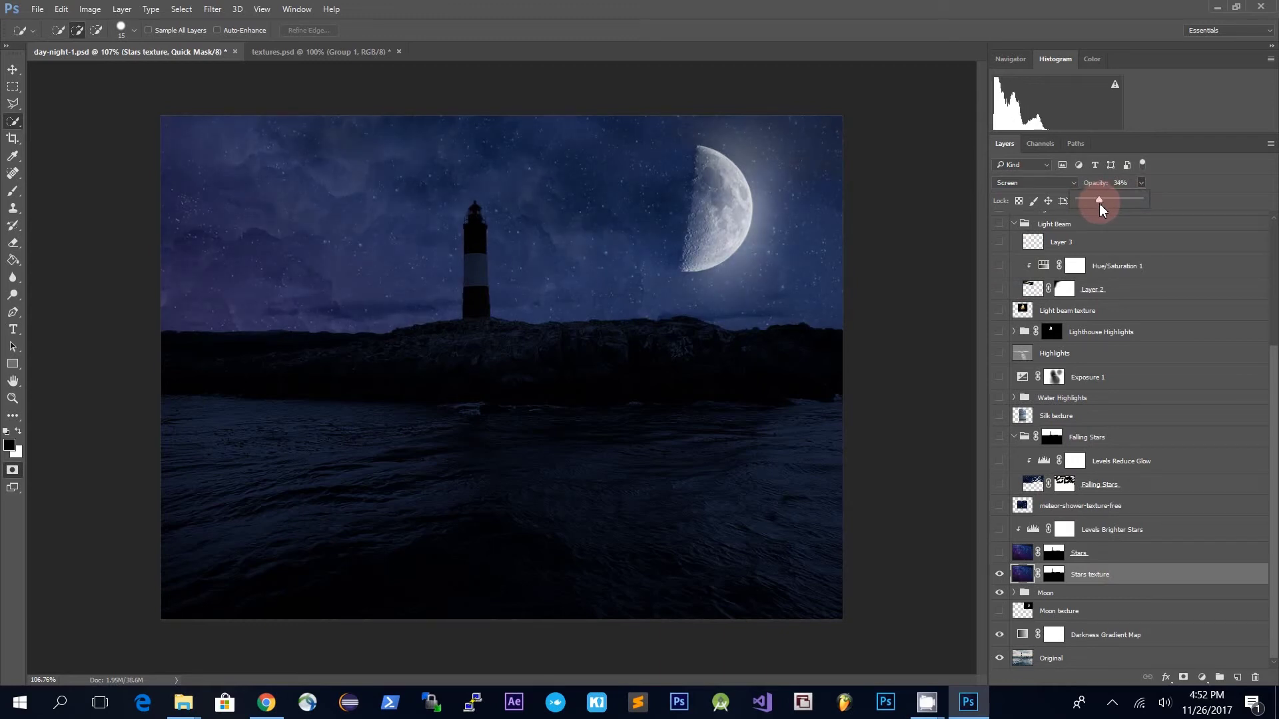
- Show the Stars layer, delete the duplicate Stars texture layer, and make Stars the active layer
click(1118, 575)
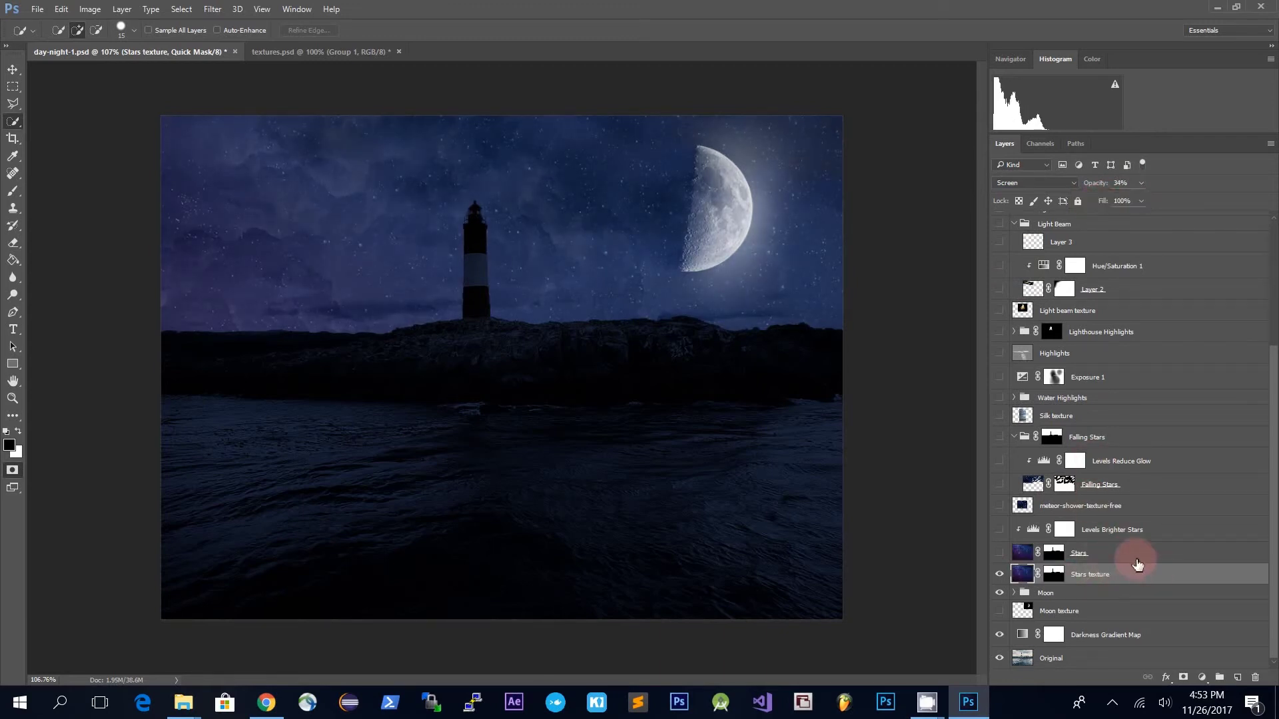
click(1000, 552)
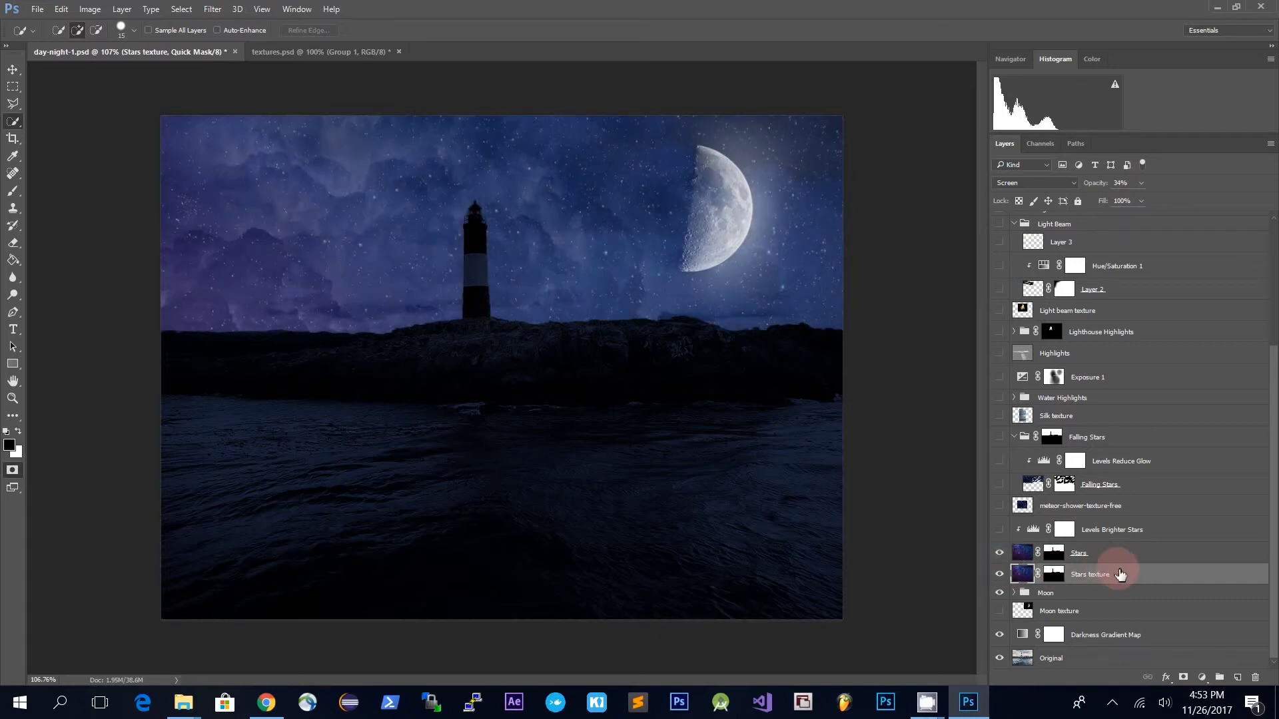
key(Delete)
key(Delete)
key(ctrl+z)
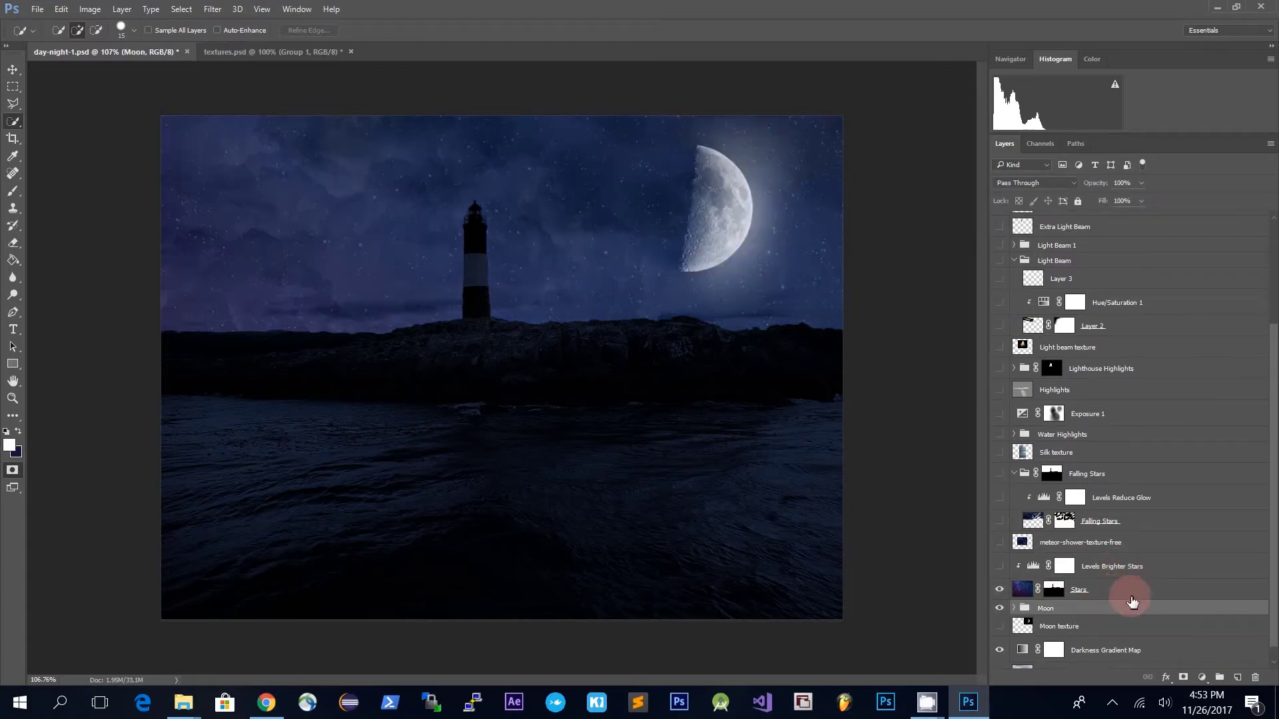
click(1136, 596)
scroll(1135, 605, up, 1)
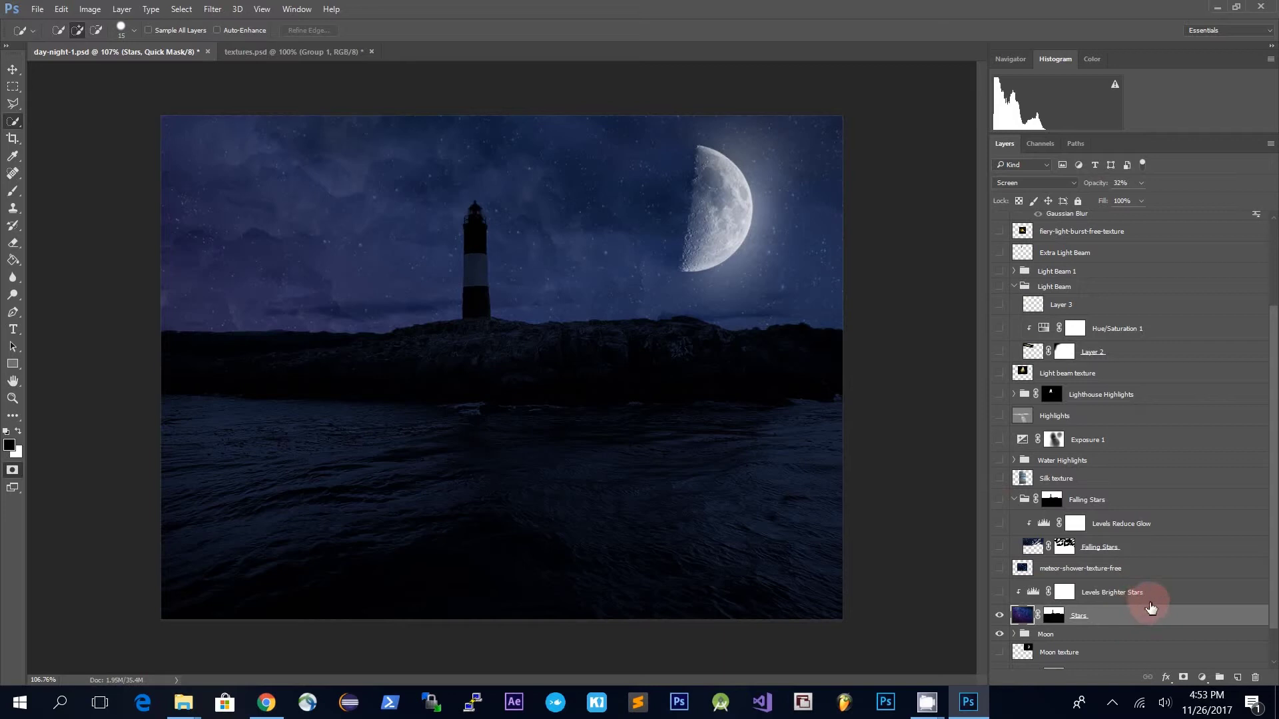
- Show the Levels Brighter Stars adjustment layer and set its white input level to 216
click(1158, 598)
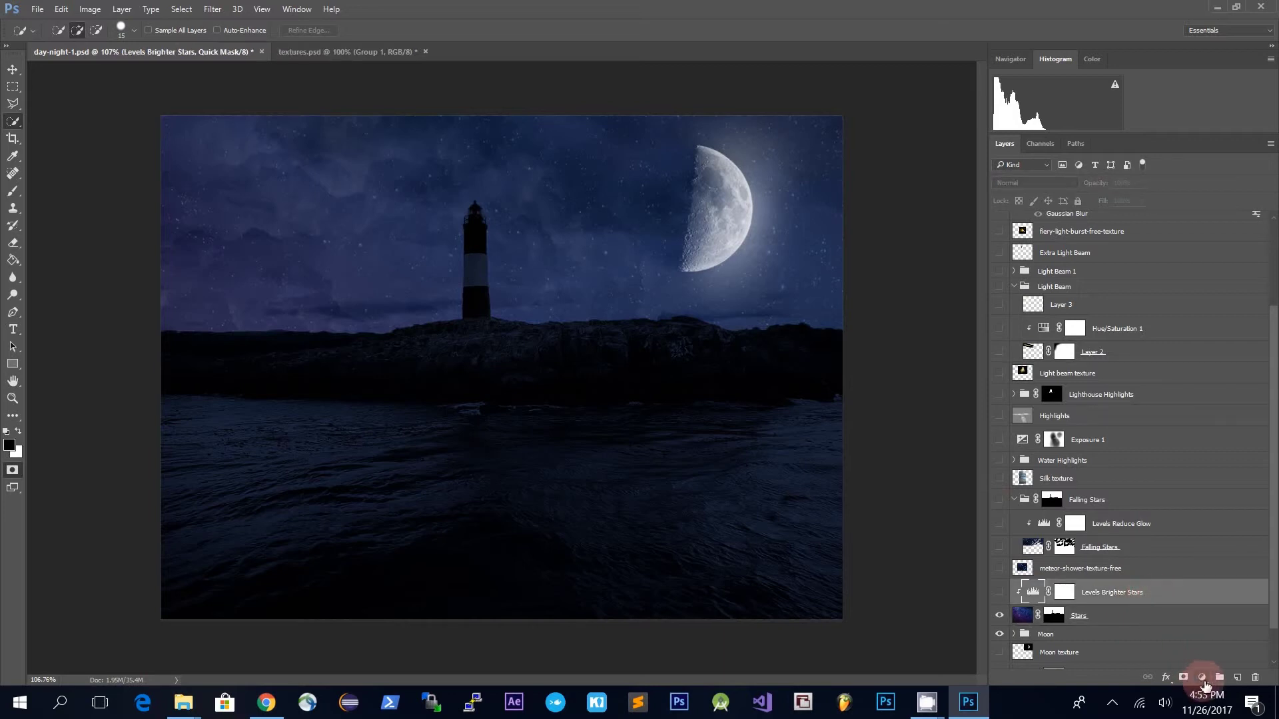
click(1203, 680)
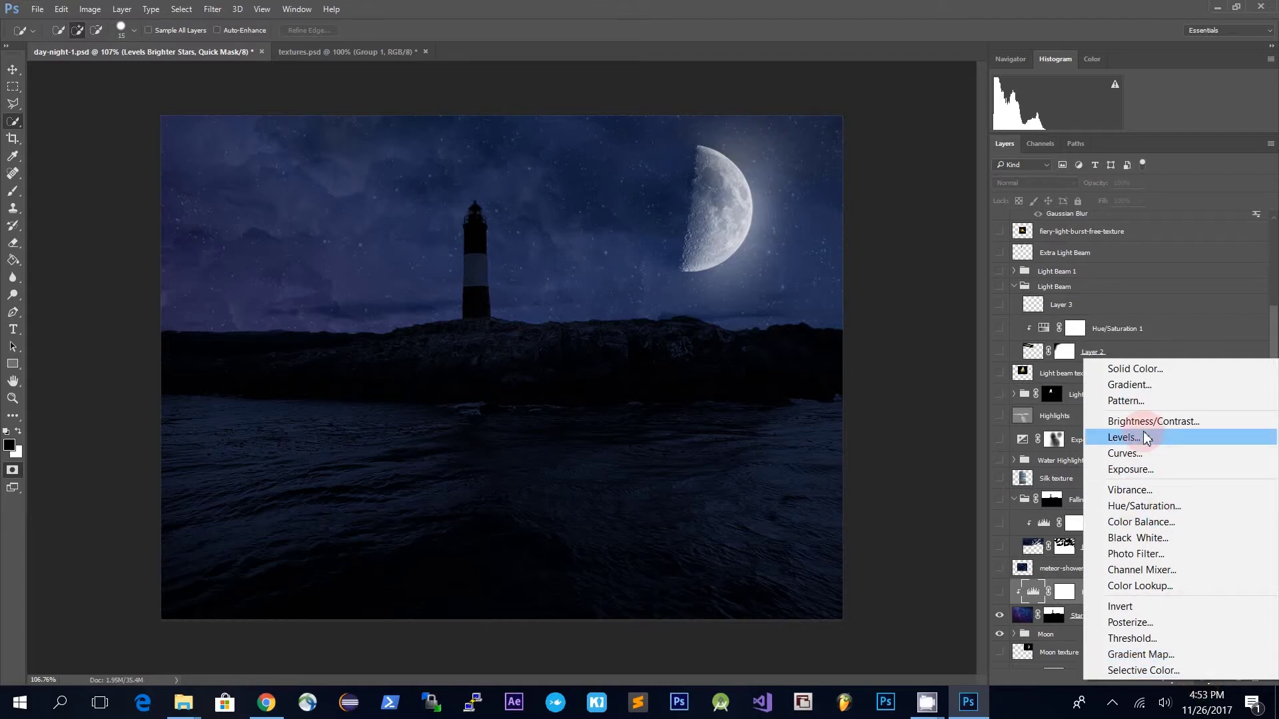
click(996, 595)
click(998, 594)
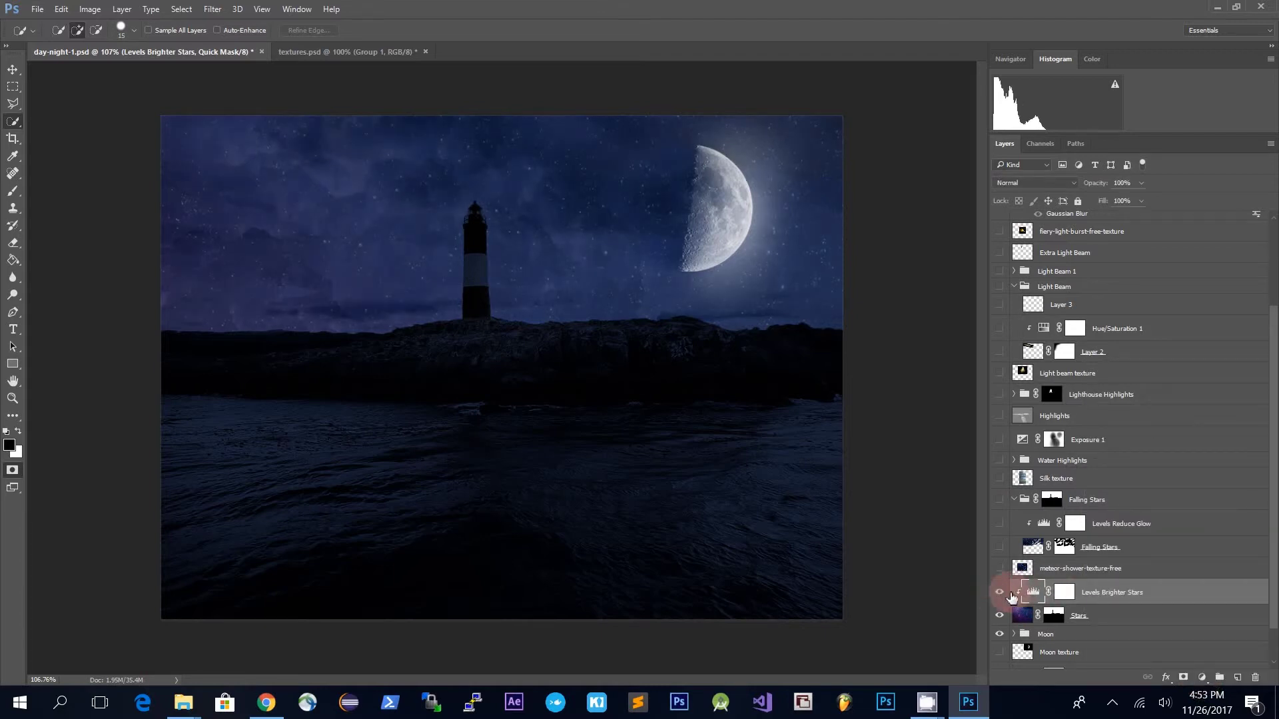
double_click(1034, 594)
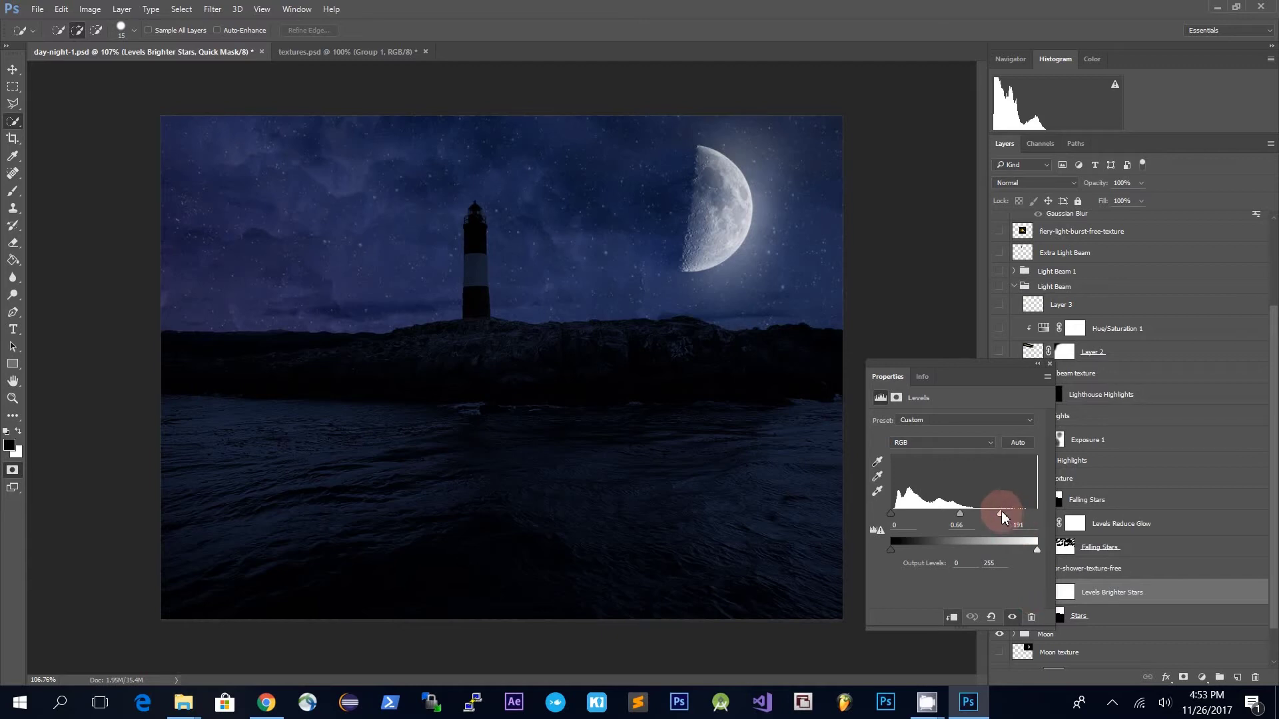
mouse_move(1003, 517)
mouse_down()
mouse_move(1034, 517)
mouse_move(977, 520)
mouse_move(1049, 521)
mouse_move(981, 524)
mouse_move(1036, 517)
mouse_move(1016, 515)
mouse_up()
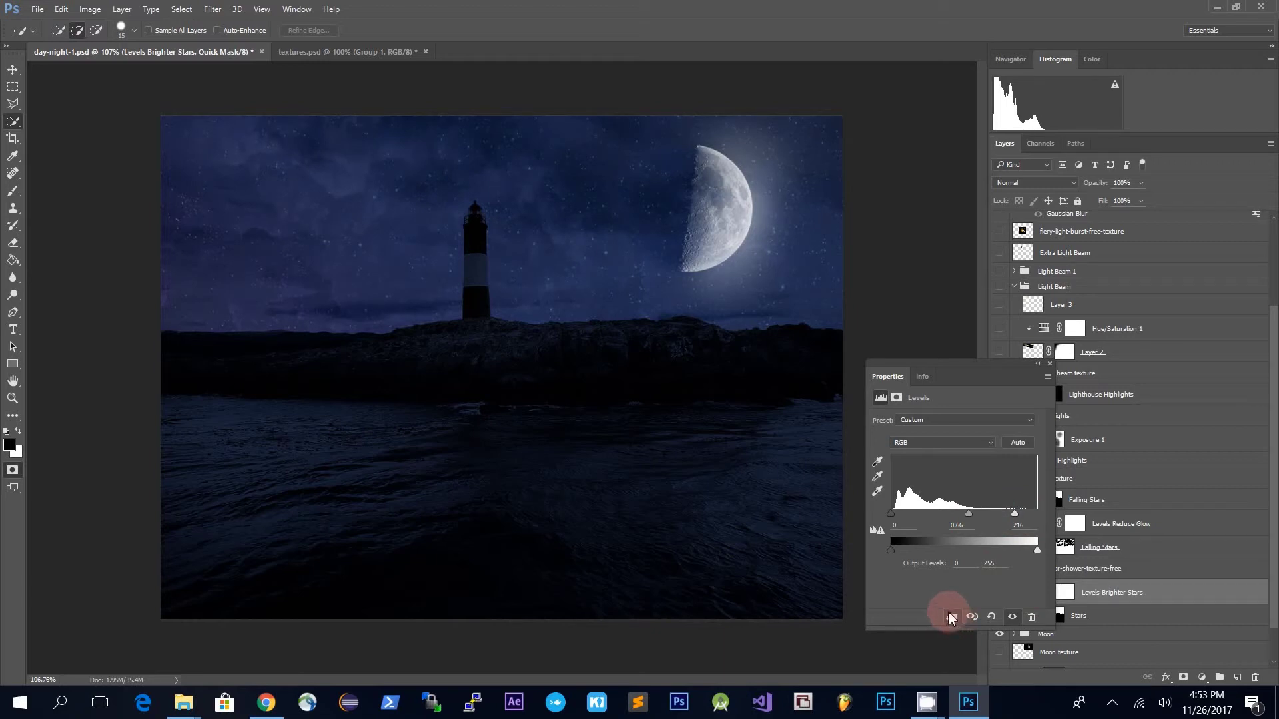
click(1051, 365)
scroll(1114, 570, up, 2)
scroll(1112, 568, down, 3)
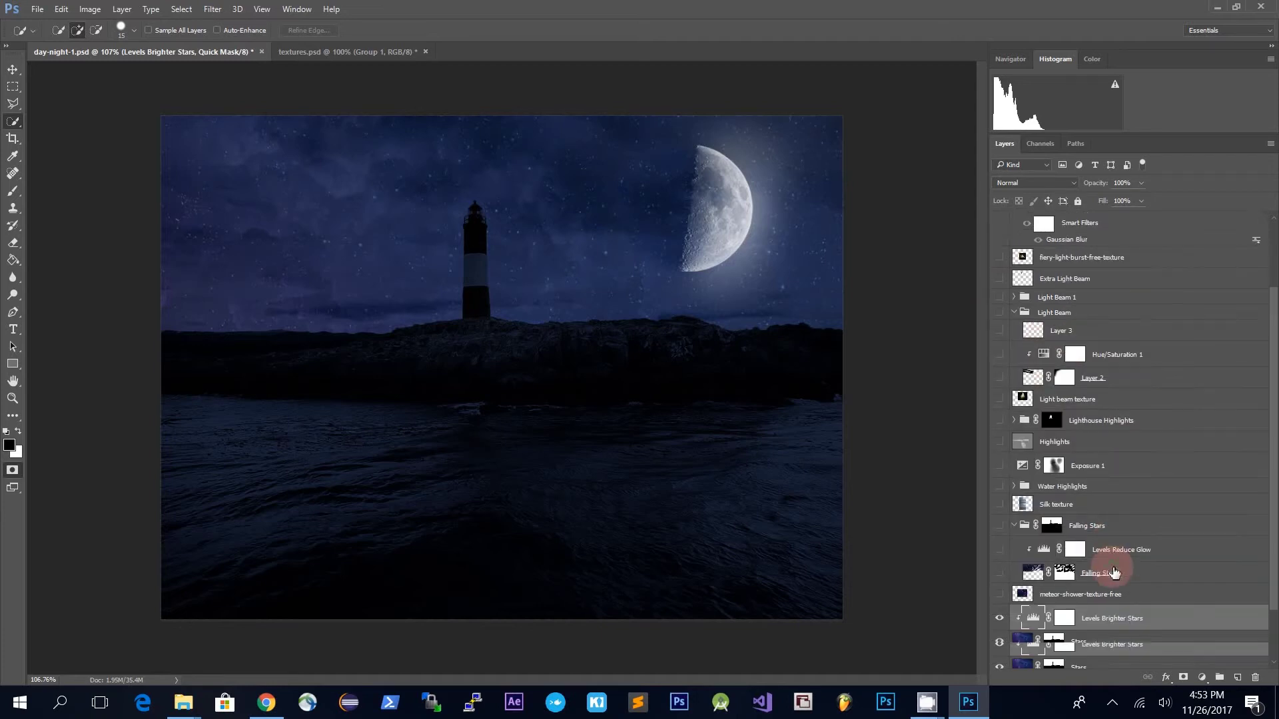
- Preview the meteor-shower-texture-free layer, and show the Falling Stars layer across the sky
click(999, 544)
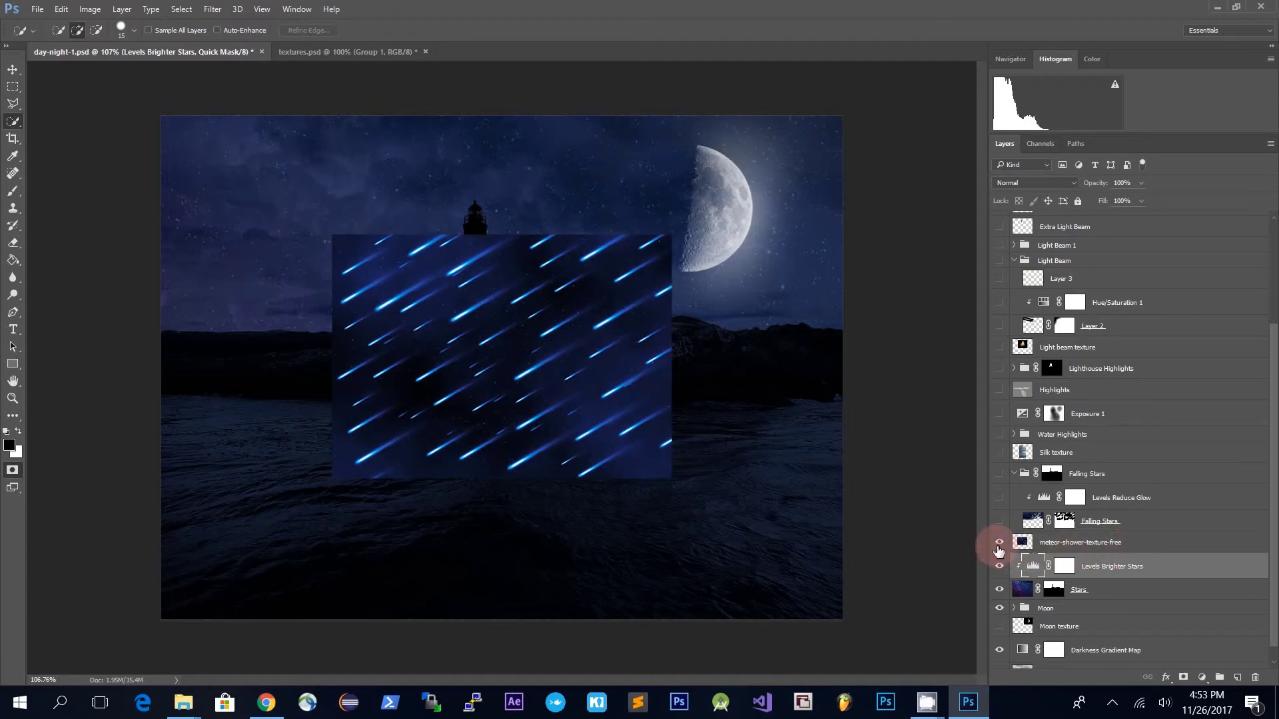
click(999, 543)
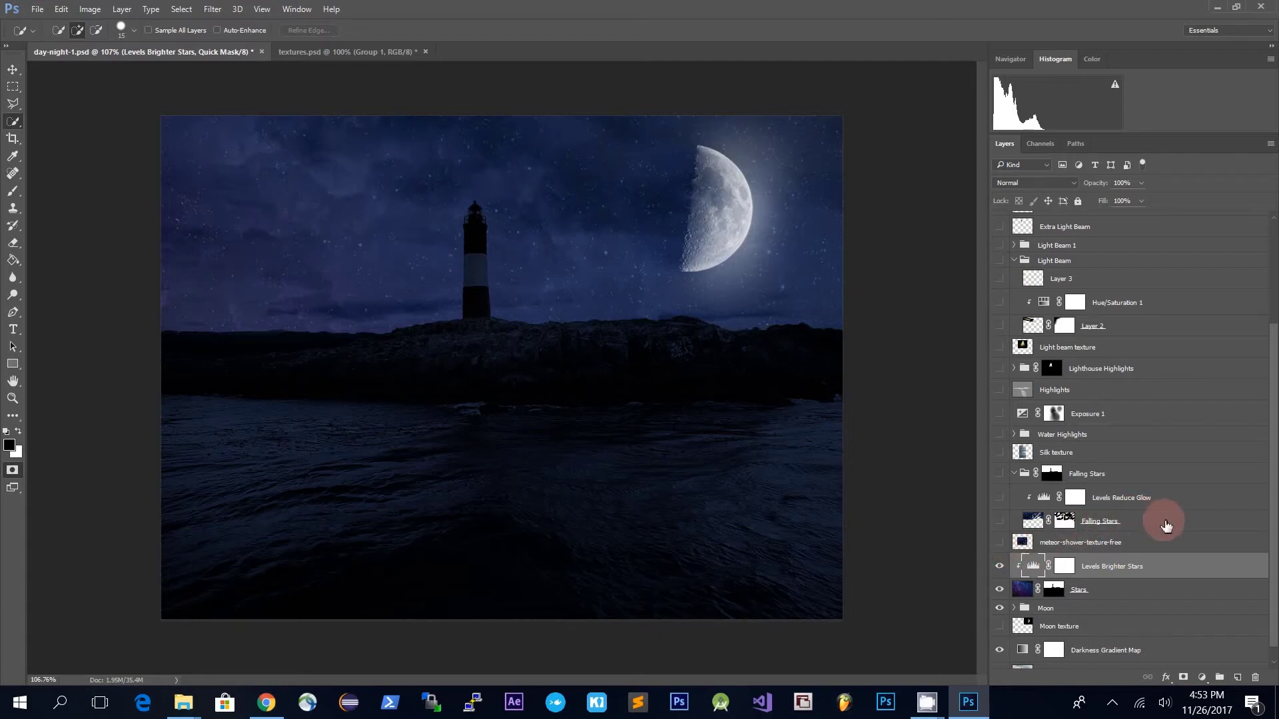
click(1100, 522)
click(999, 523)
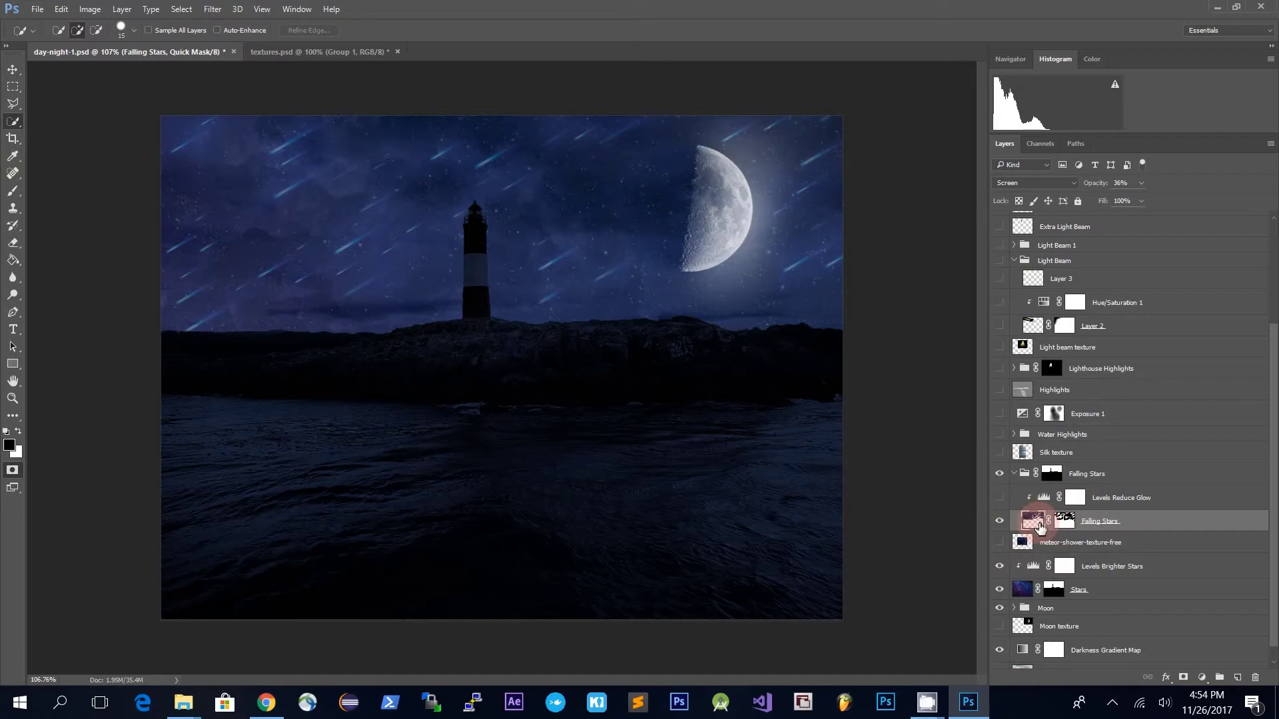
- Replace the Falling Stars group's mask with a new one made from the Stars layer's mask selection
click(1125, 478)
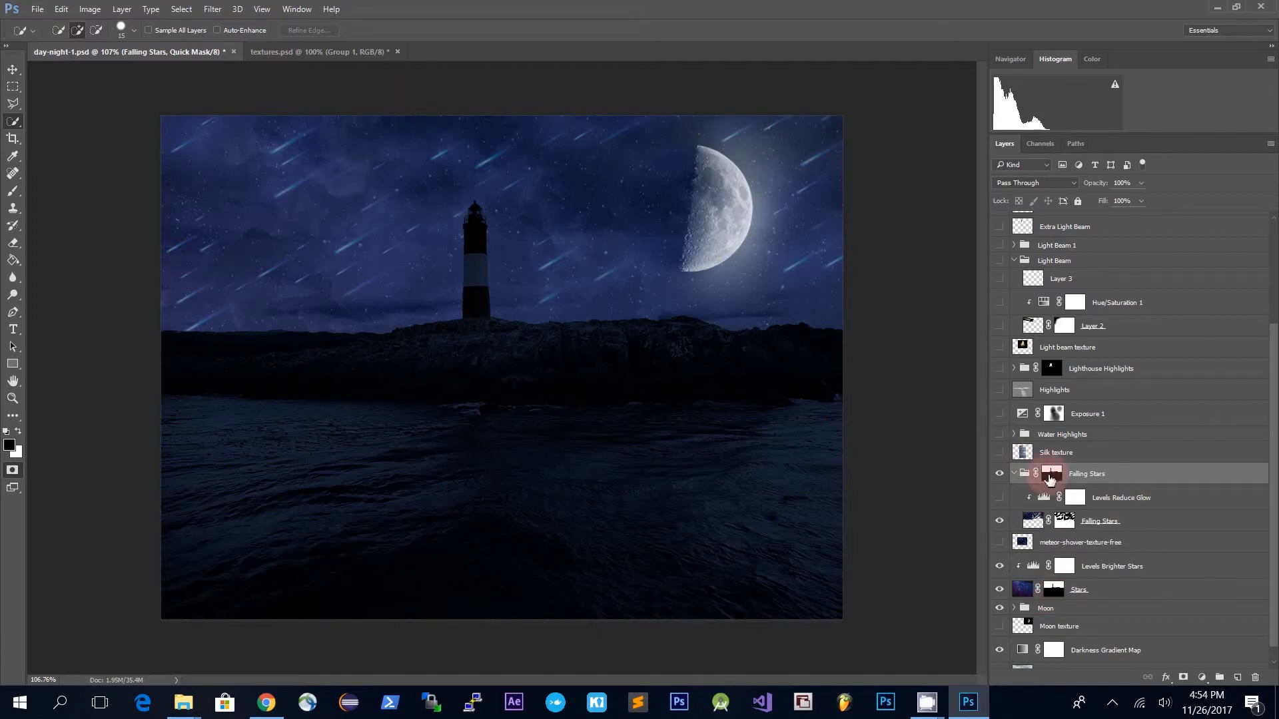
right_click(1051, 479)
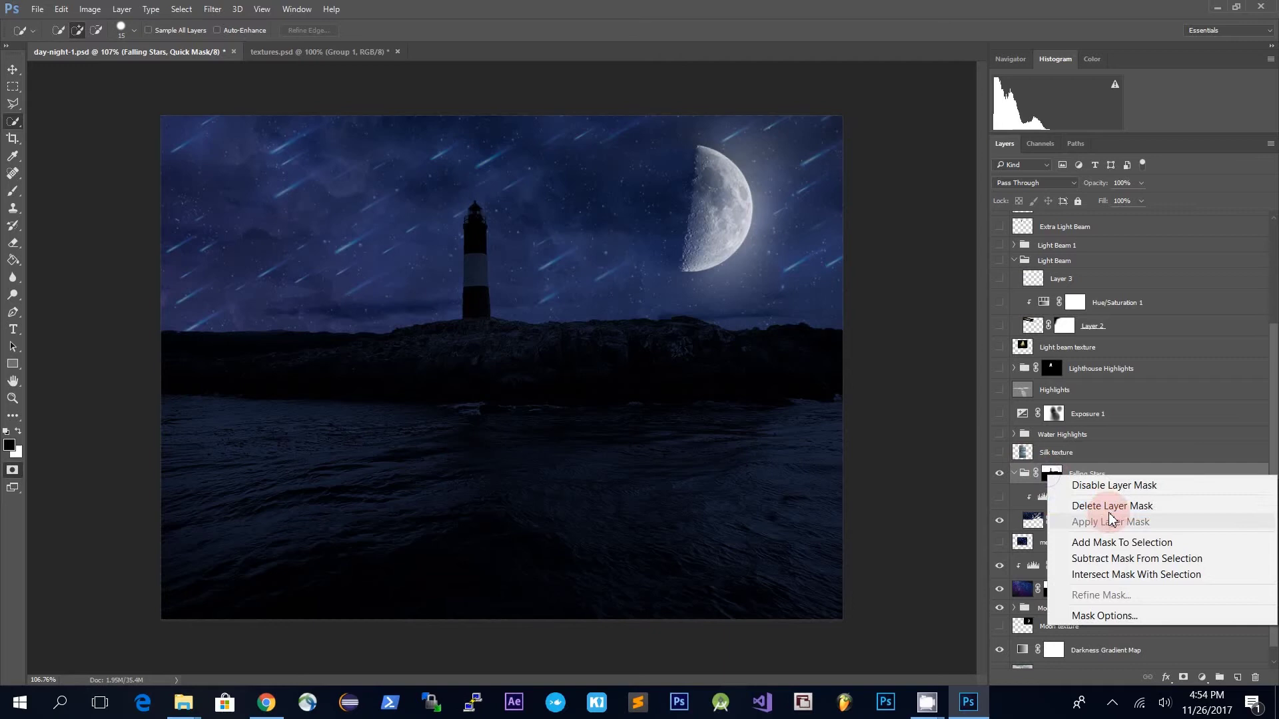
click(1083, 504)
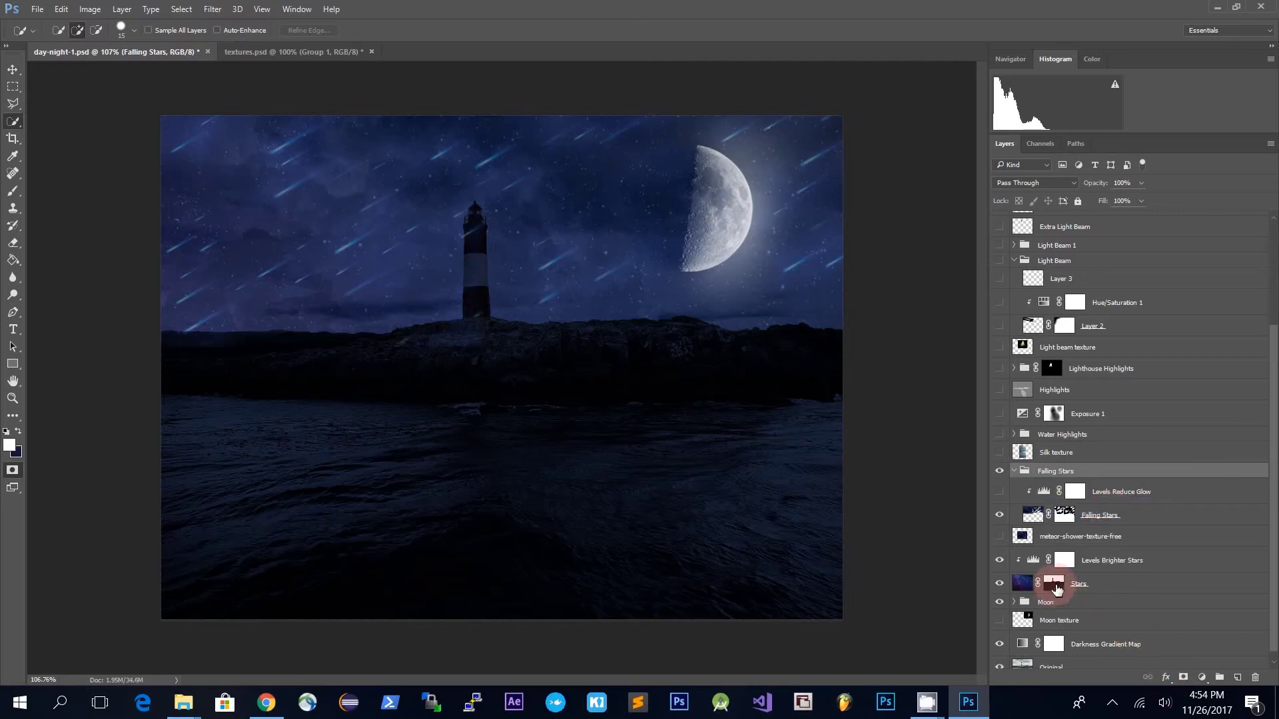
ctrl+click(1055, 586)
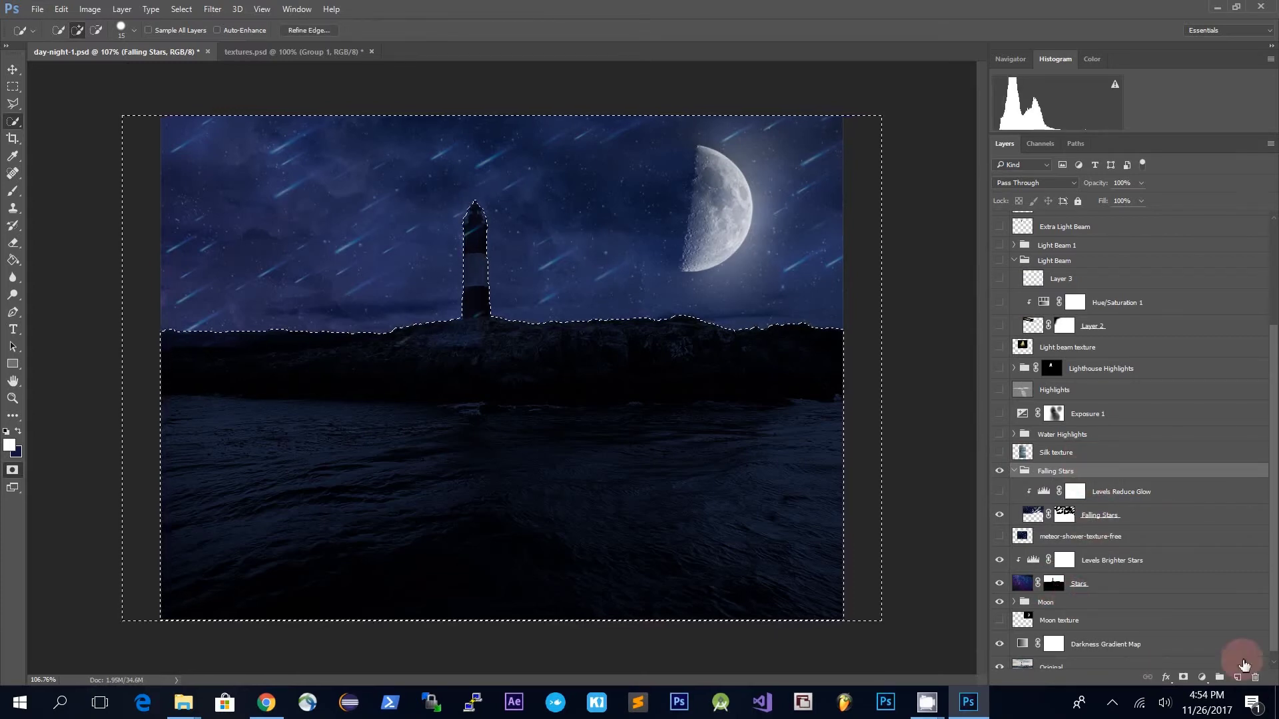
click(1184, 680)
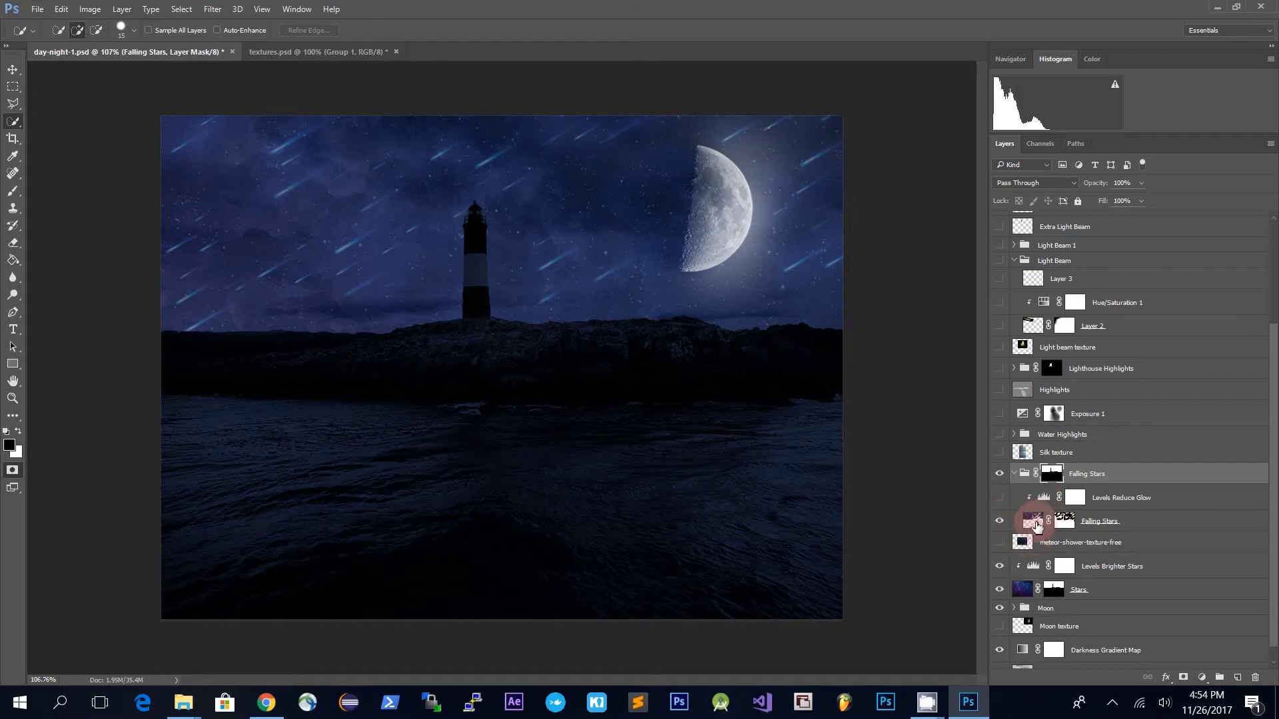
- Show the Levels Reduce Glow adjustment layer and adjust its midtone input level to tone down the falling stars' glow
click(1151, 528)
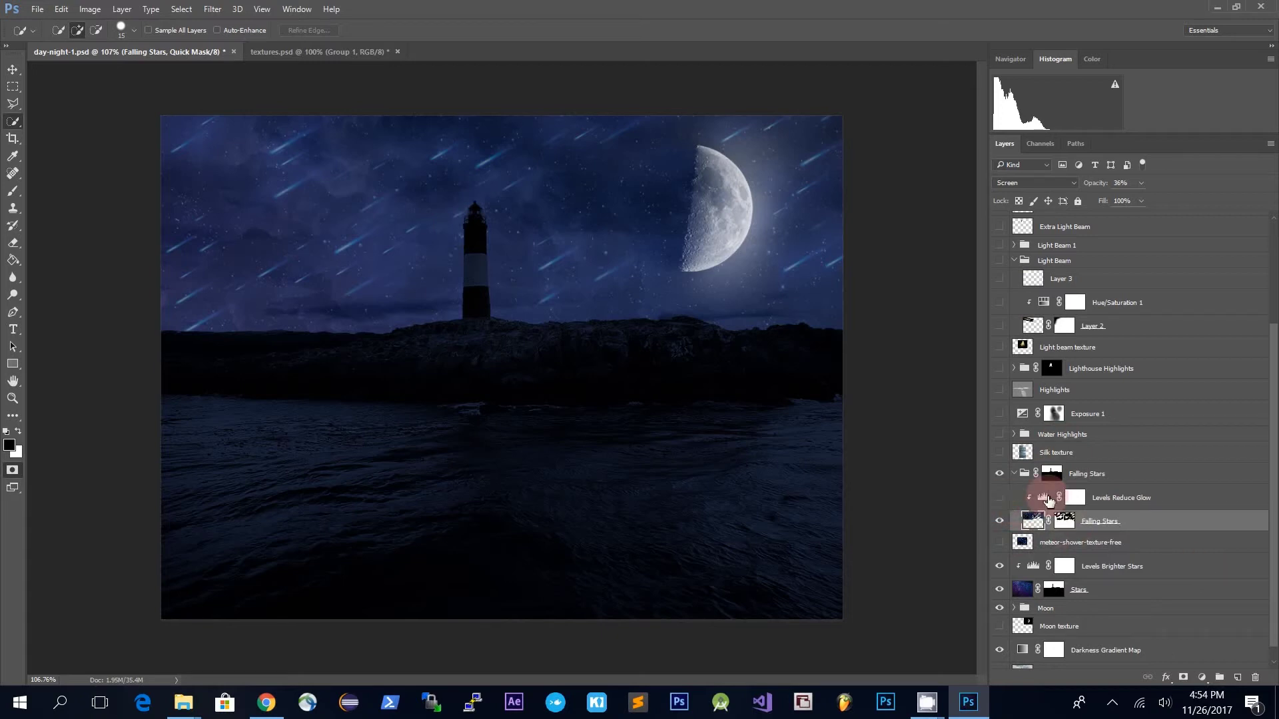
click(1126, 499)
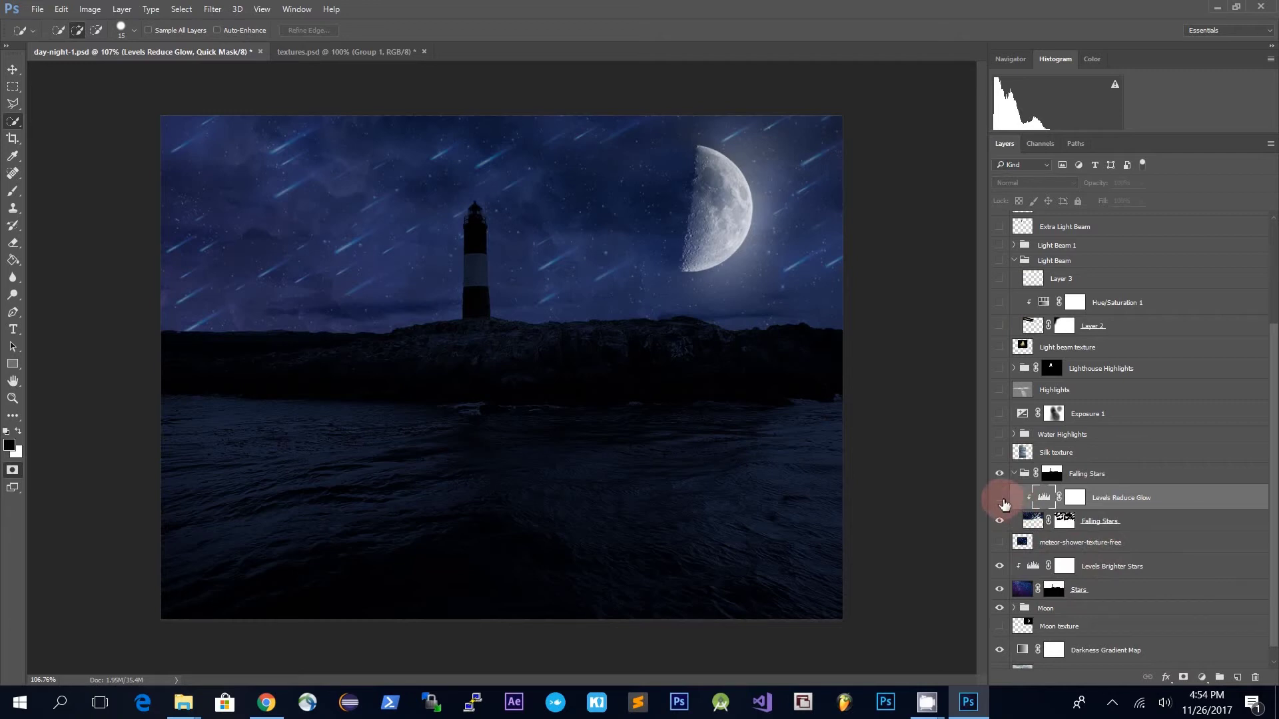
click(1001, 500)
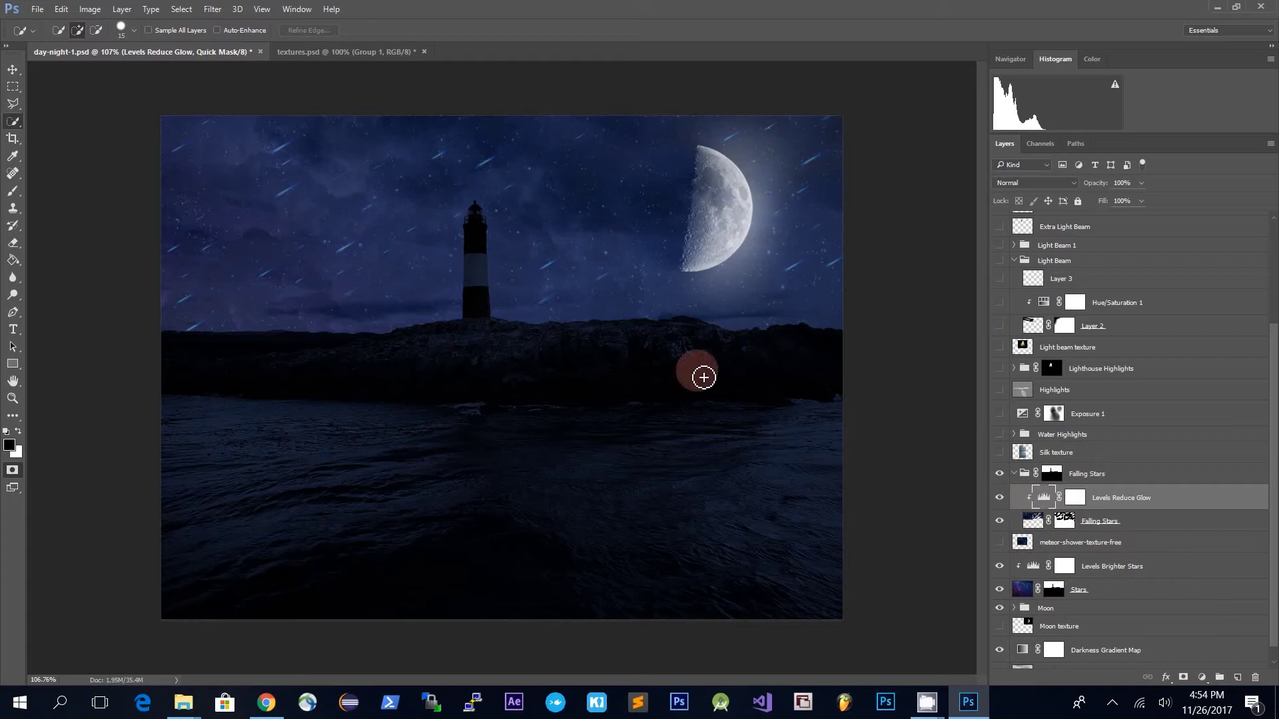
double_click(1041, 498)
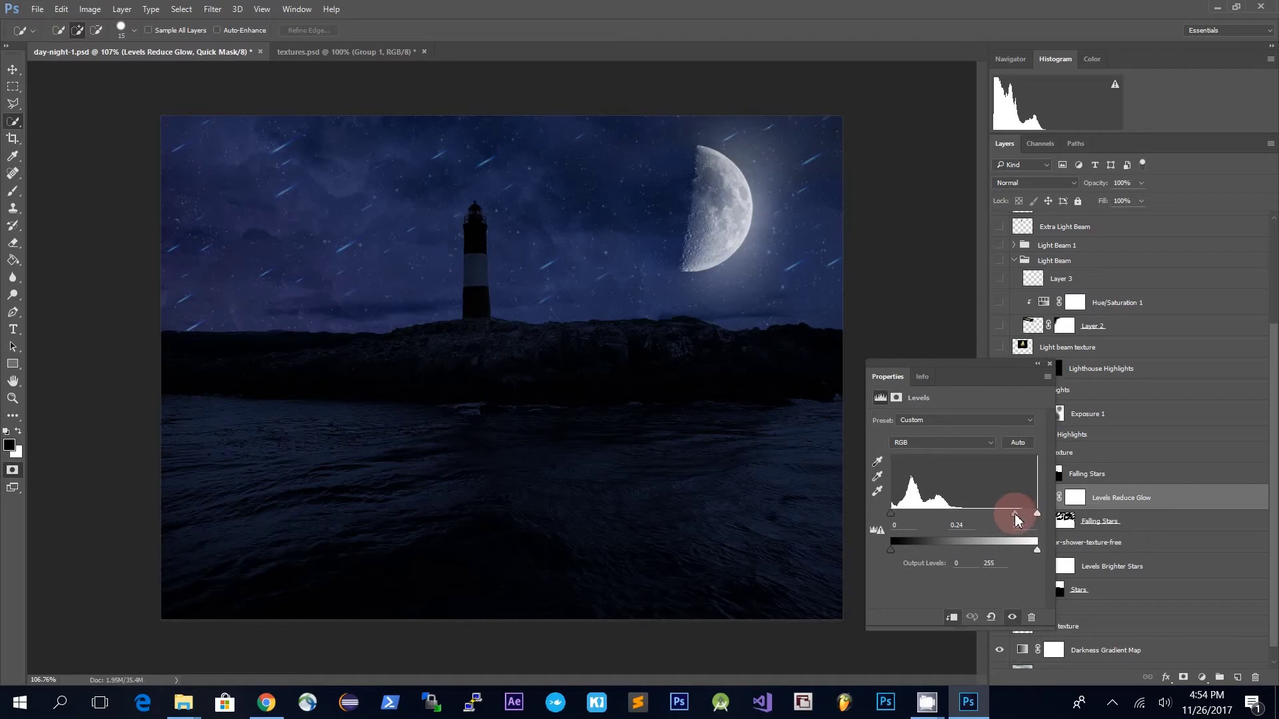
mouse_move(1023, 519)
mouse_down()
mouse_move(909, 521)
mouse_move(1022, 525)
mouse_up()
click(1050, 368)
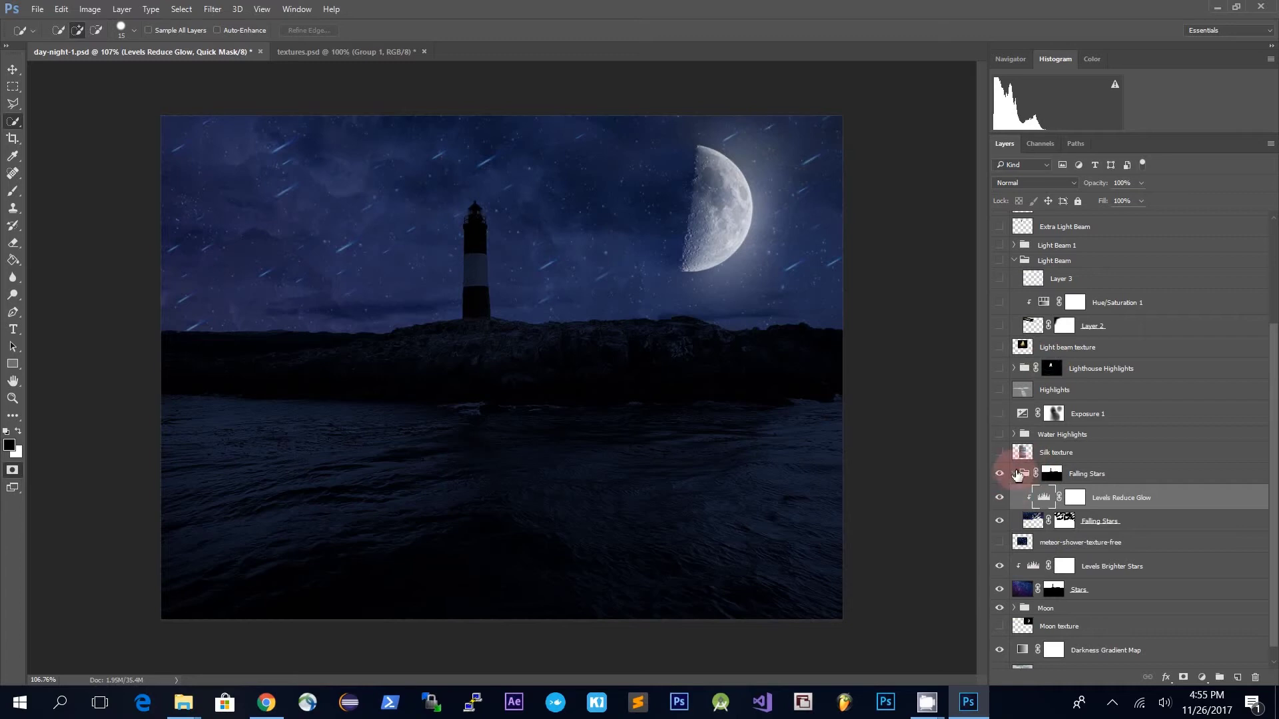
- Collapse the Falling Stars group and briefly preview the Silk texture layer
click(1011, 472)
click(999, 485)
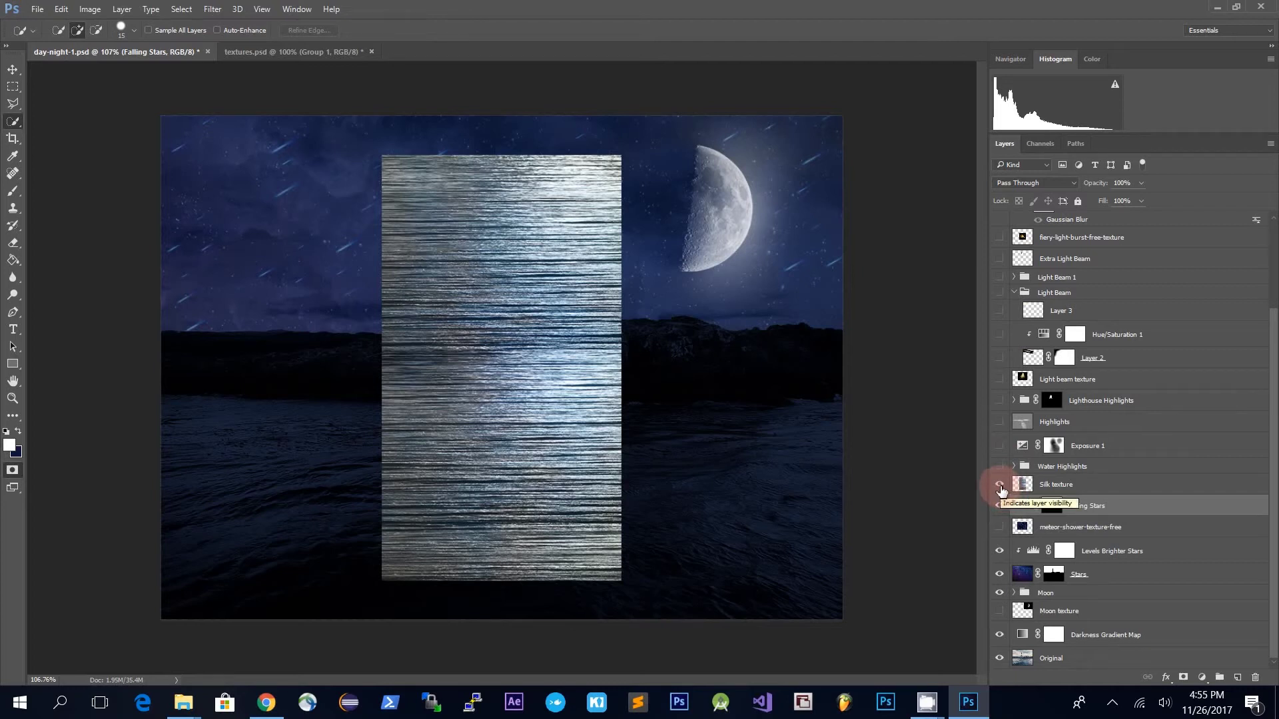
click(1000, 484)
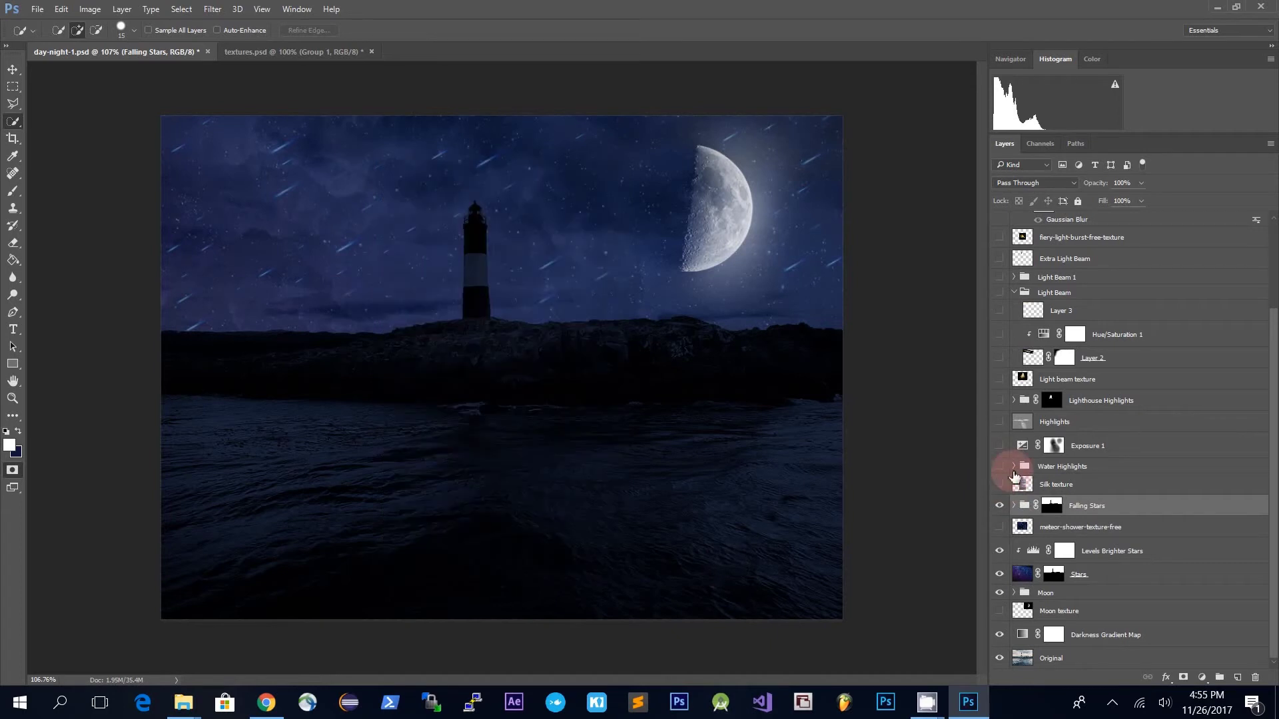
- Expand the Water Highlights group and show its Water Highlights layer
click(1014, 468)
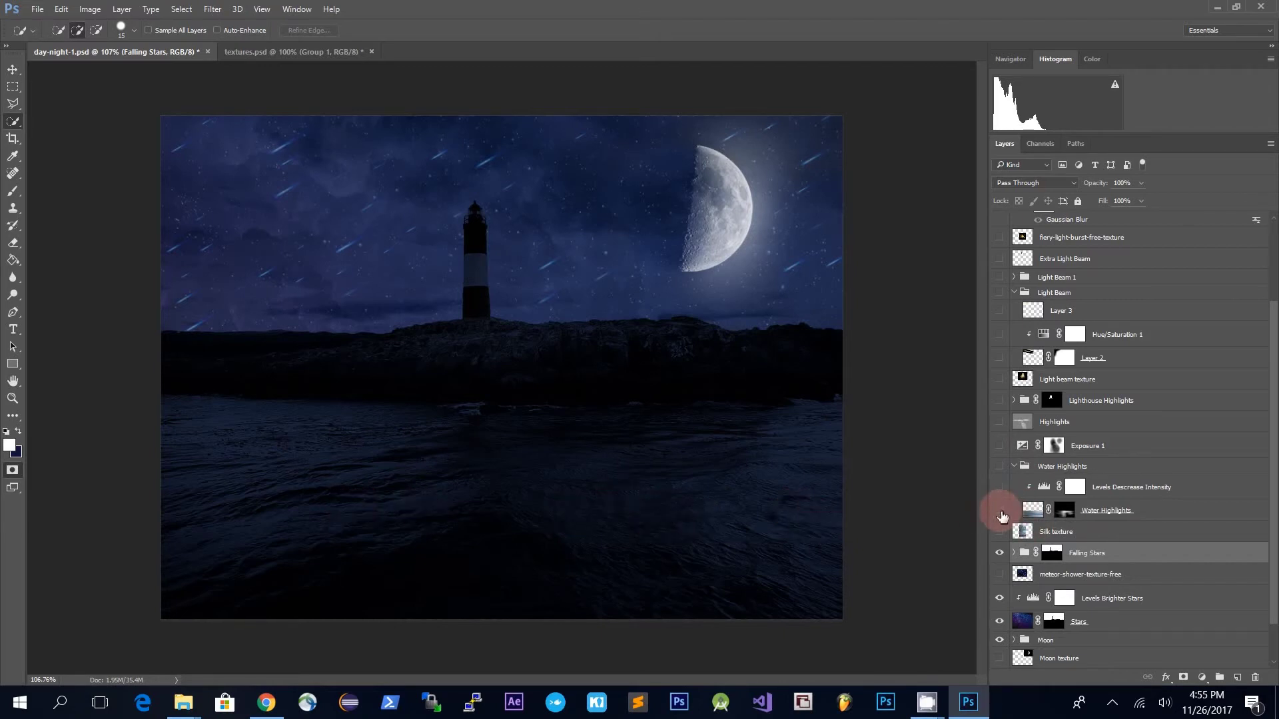
click(1001, 513)
click(1119, 519)
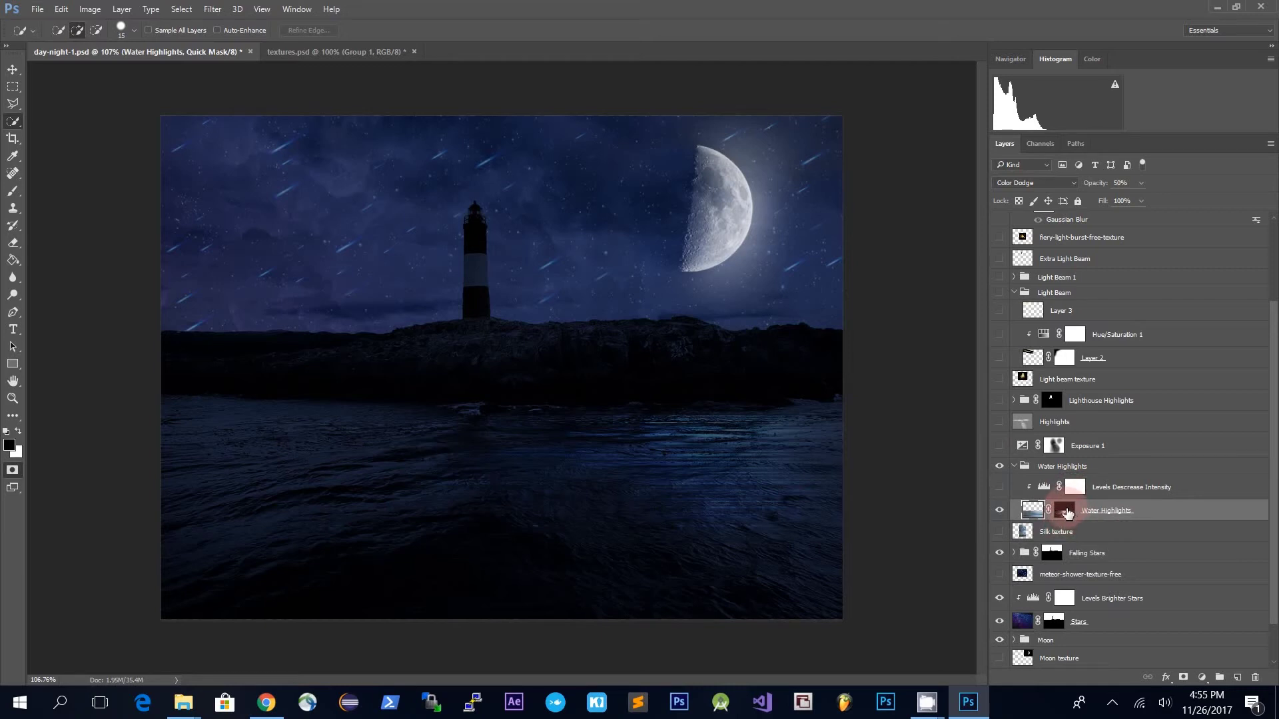
- Replace the Water Highlights layer's mask with a new mask inverted to black, hiding the whole texture
right_click(1067, 513)
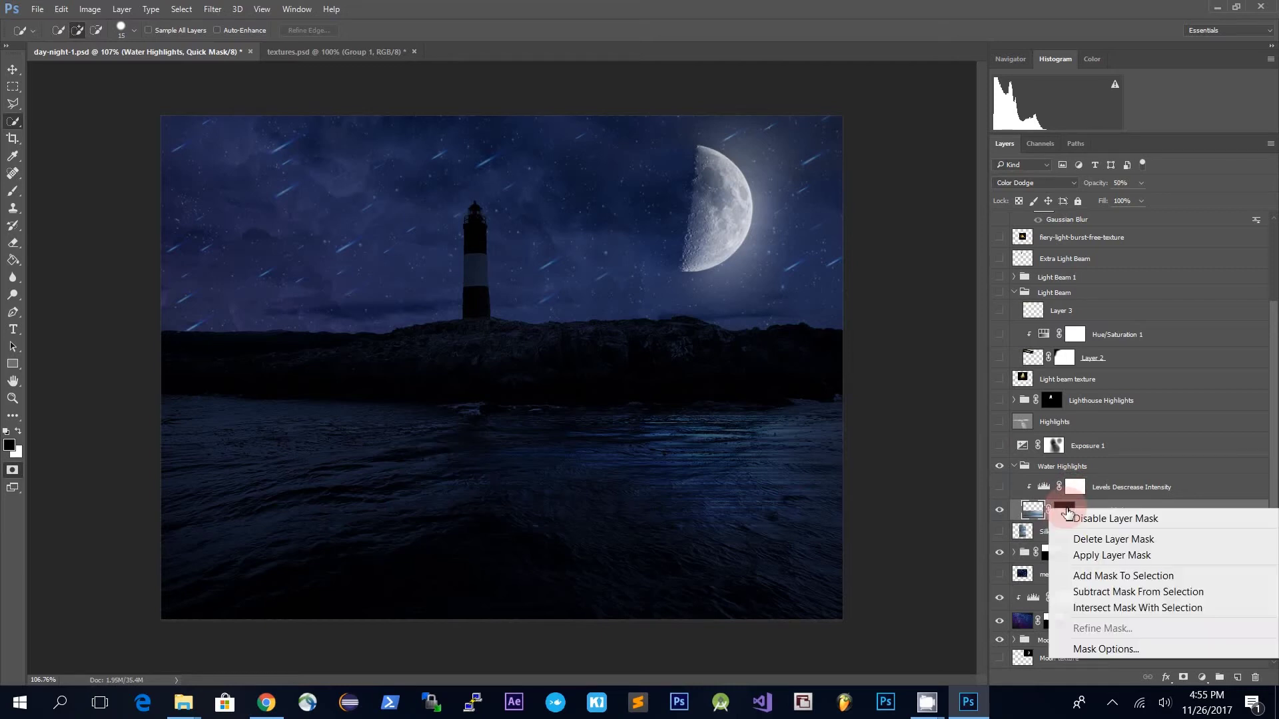
click(1110, 541)
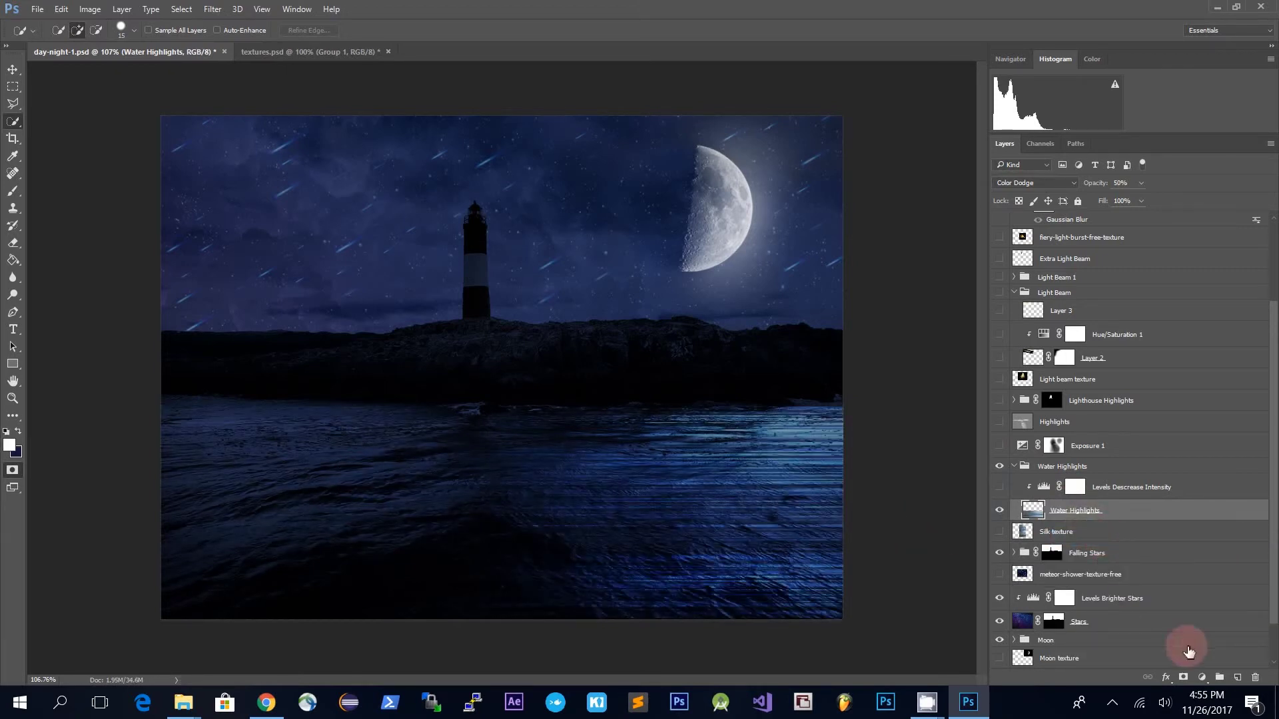
click(1184, 677)
key(x)
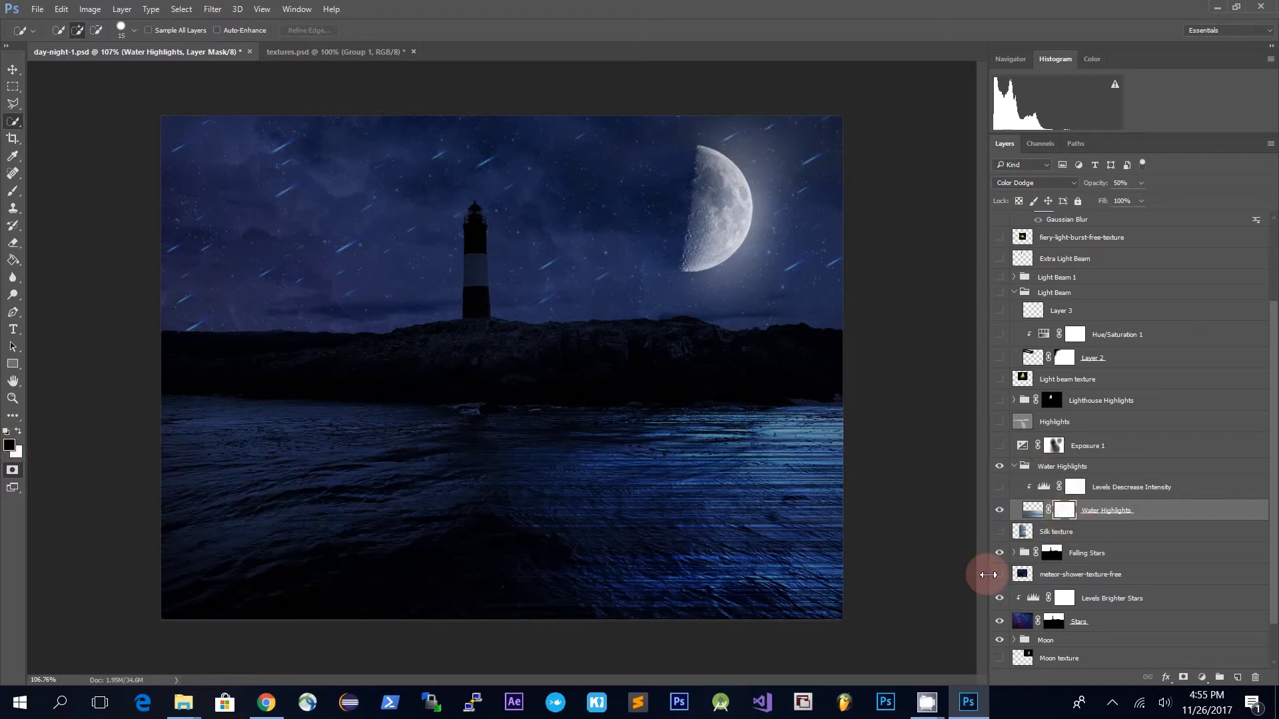
key(ctrl+i)
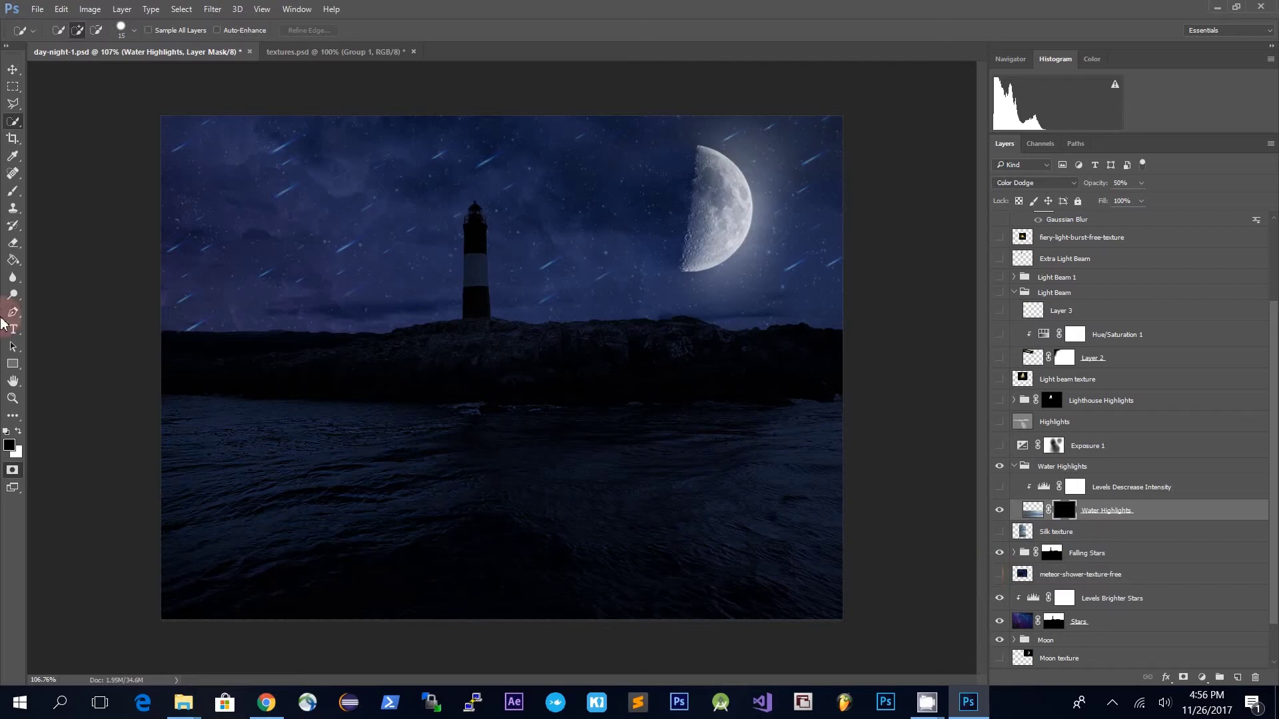
- Paint white on the Water Highlights mask with a 51 px Brush at 50% hardness to reveal highlights on the water below the moon
click(12, 191)
click(66, 29)
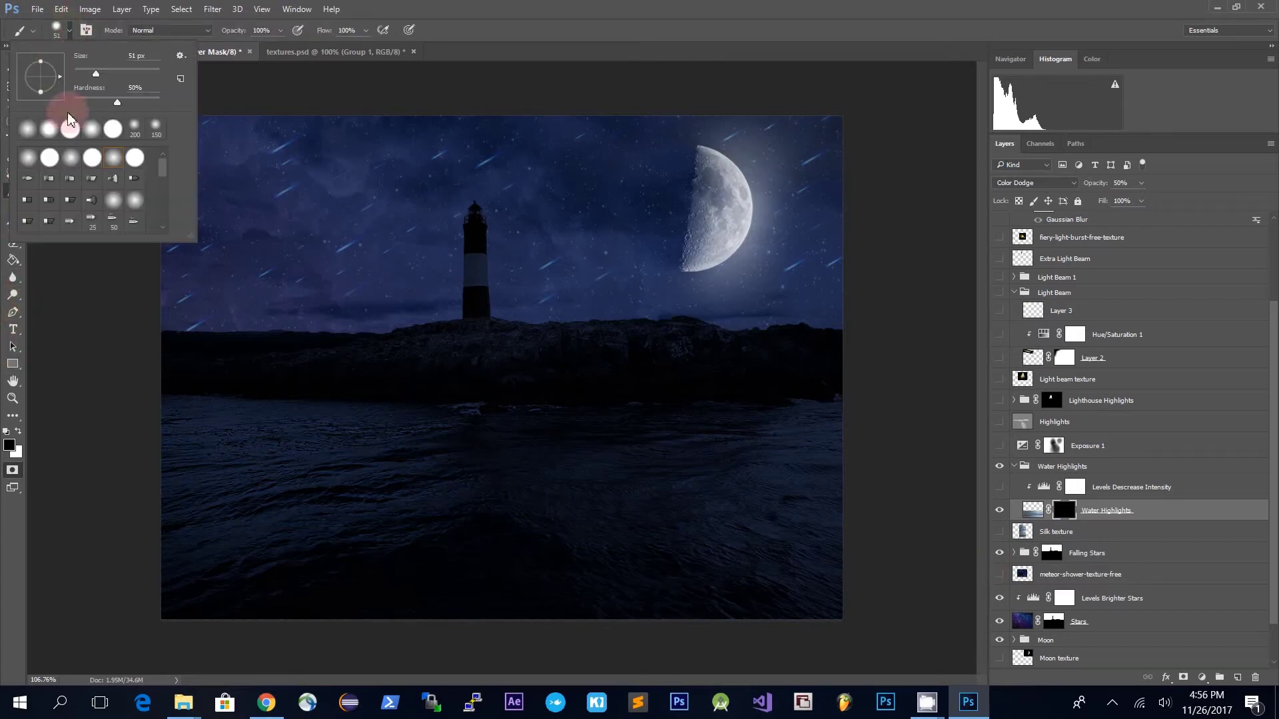
click(19, 432)
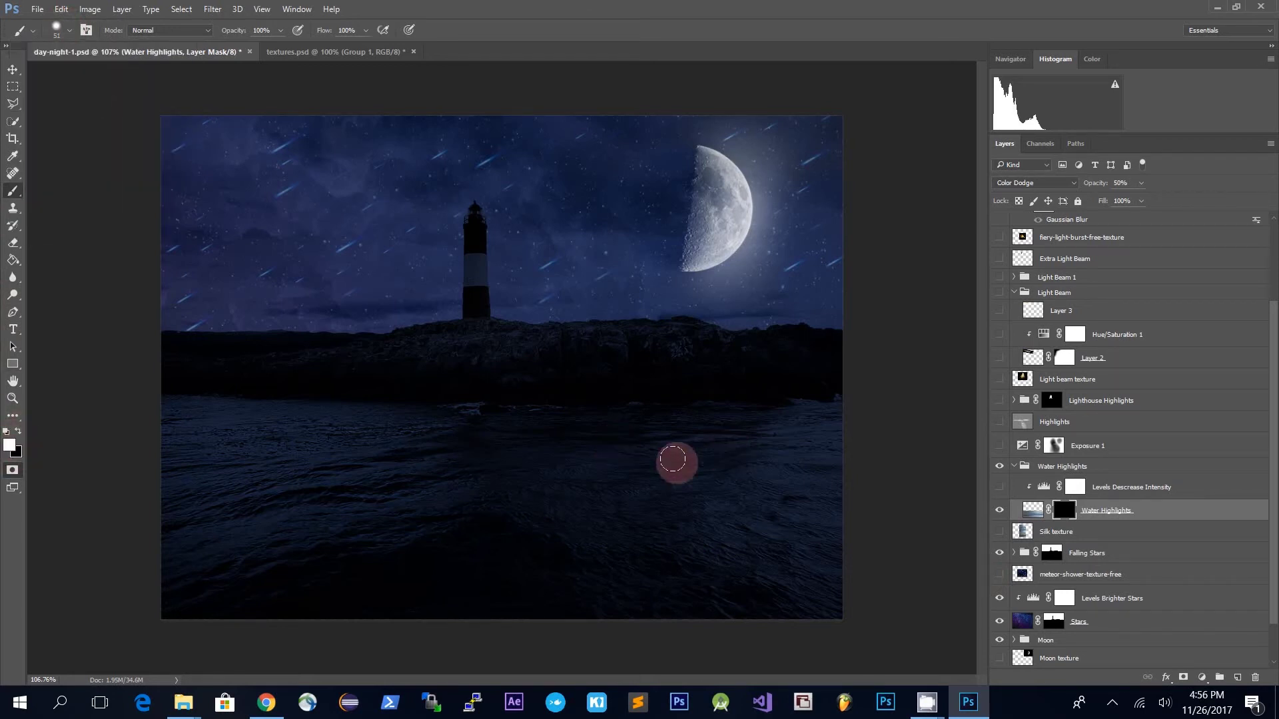
mouse_move(685, 434)
mouse_down()
mouse_move(668, 455)
mouse_move(706, 462)
mouse_move(705, 475)
mouse_move(777, 480)
mouse_move(761, 523)
mouse_move(599, 477)
mouse_up()
mouse_move(456, 431)
mouse_down()
mouse_move(681, 465)
mouse_move(629, 478)
mouse_move(632, 513)
mouse_move(547, 533)
mouse_move(638, 548)
mouse_move(656, 564)
mouse_move(697, 558)
mouse_move(680, 529)
mouse_move(750, 514)
mouse_move(748, 536)
mouse_move(790, 543)
mouse_move(777, 574)
mouse_move(761, 563)
mouse_move(832, 581)
mouse_up()
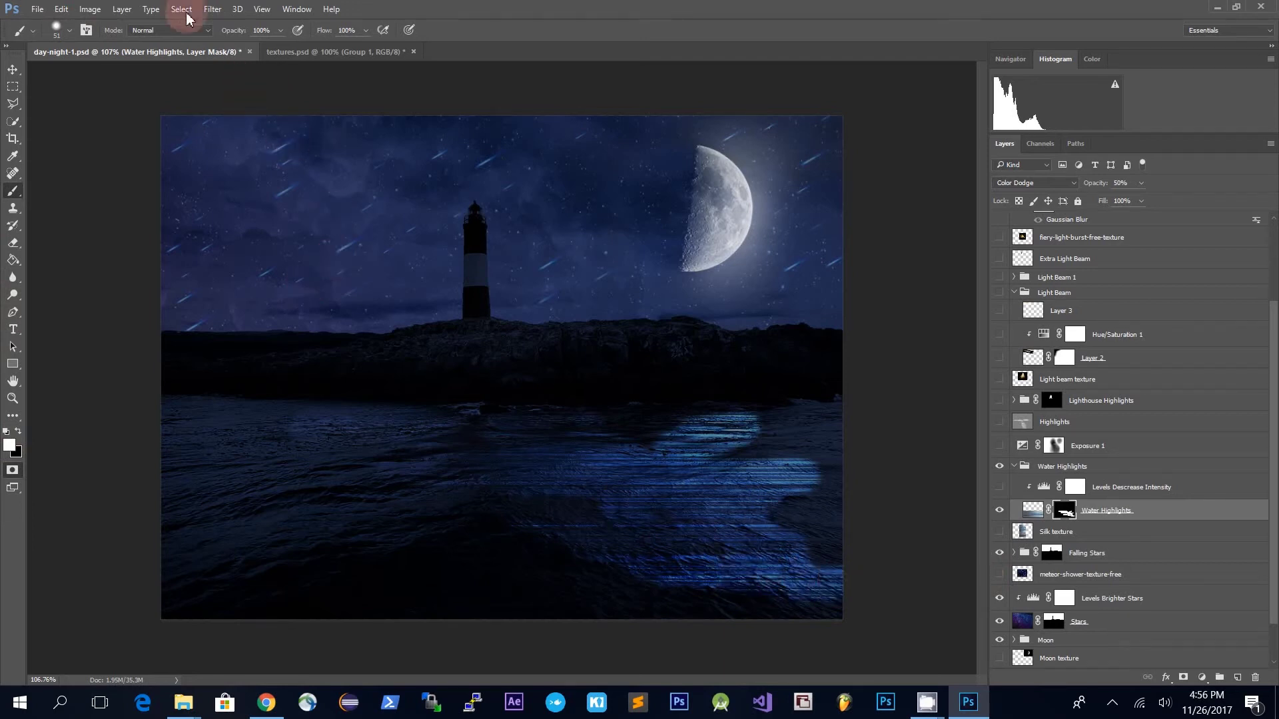
- Try softening the painted Water Highlights mask with a Gaussian Blur
click(212, 9)
mouse_move(236, 202)
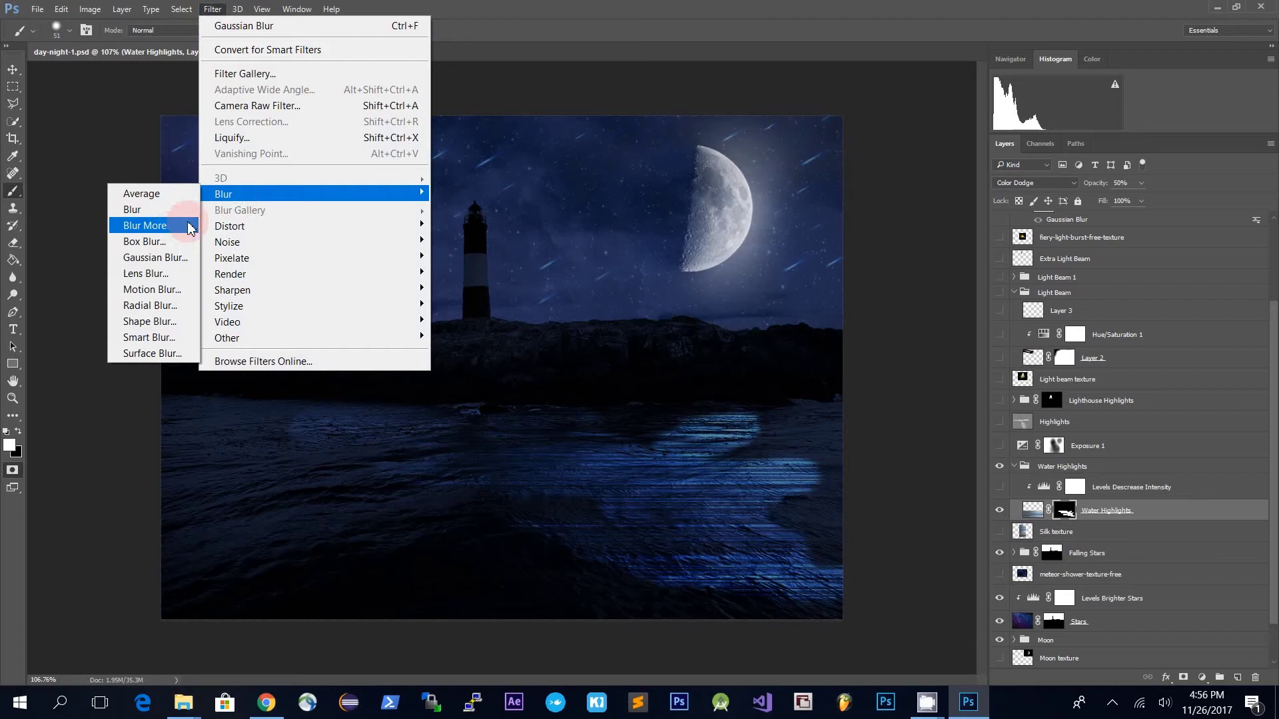
click(166, 257)
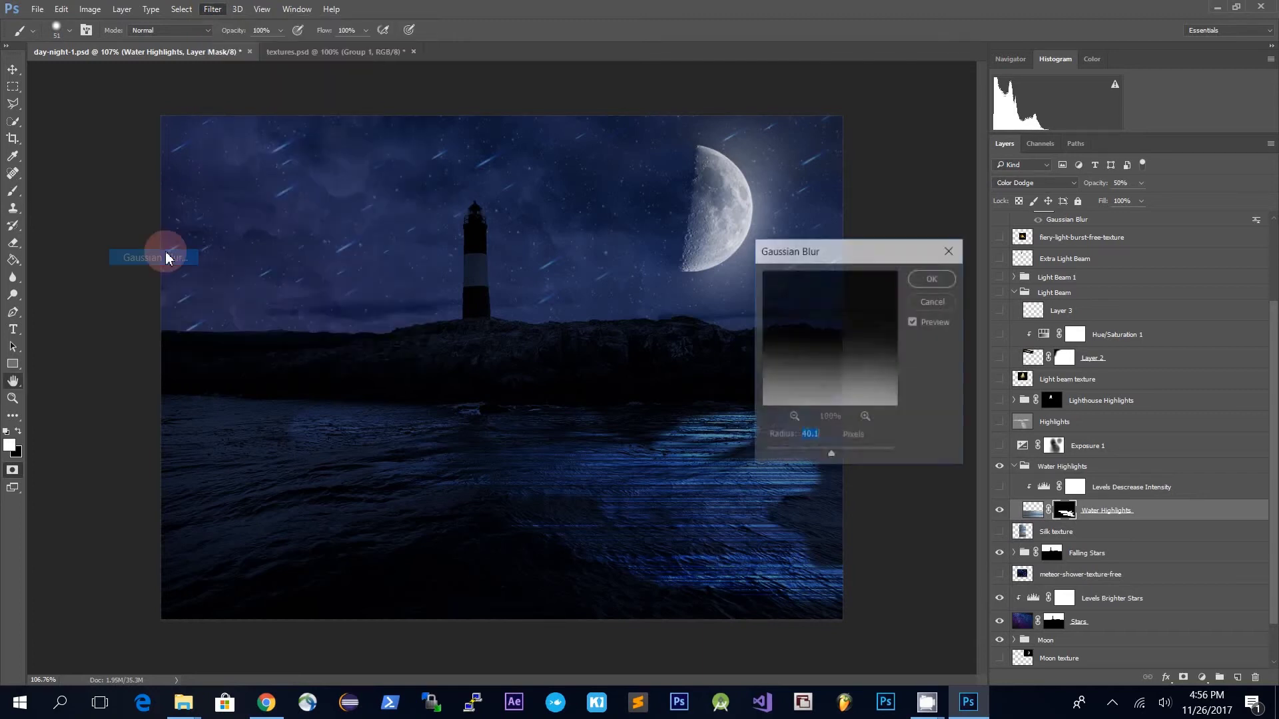
drag(832, 460, 850, 463)
click(932, 279)
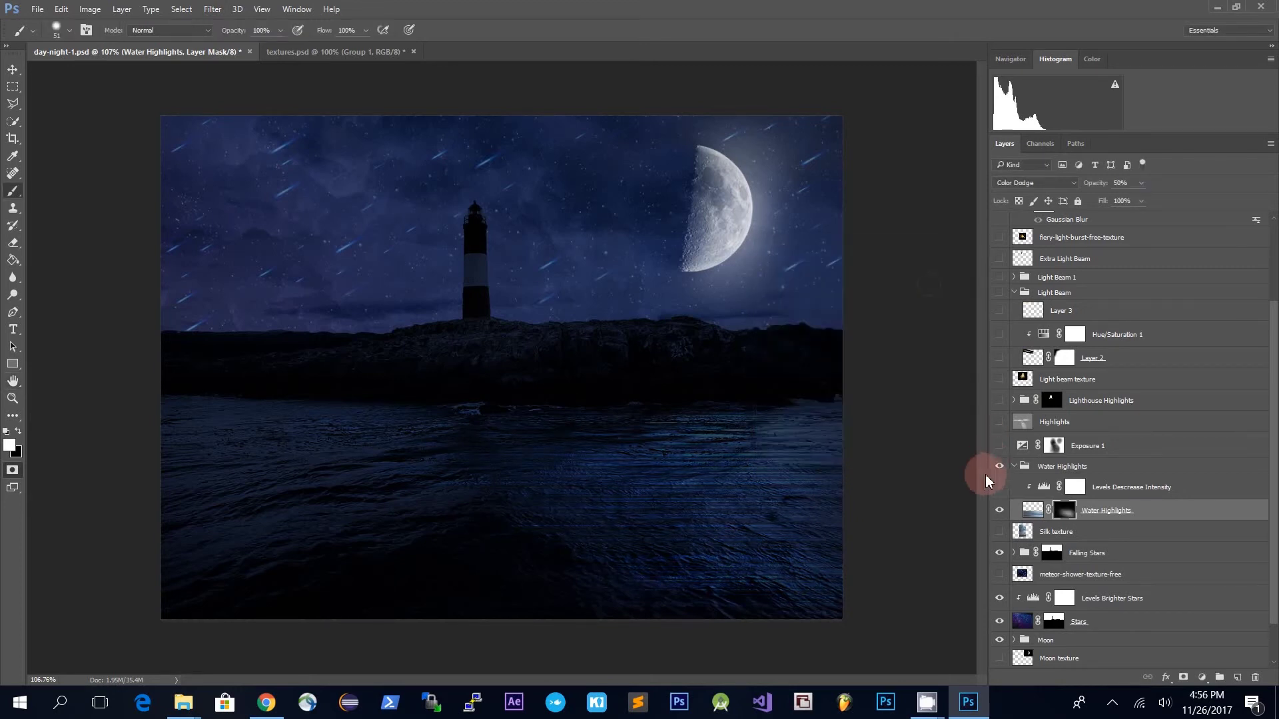
- Undo the blur, the brush strokes and the mask replacement to bring back the original Water Highlights mask
key(ctrl+alt+z)
key(ctrl+alt+z)
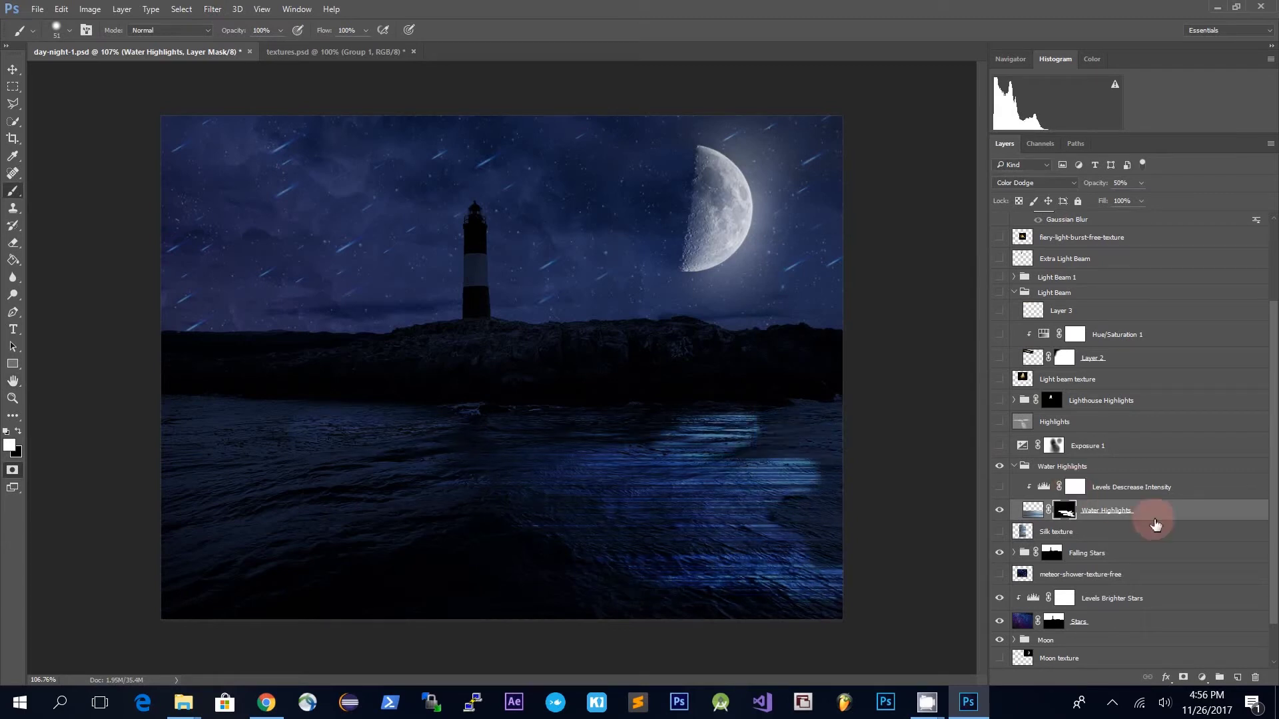
key(ctrl+alt+z)
key(ctrl+alt+z)
key(ctrl+alt+z)
key(ctrl+alt+z)
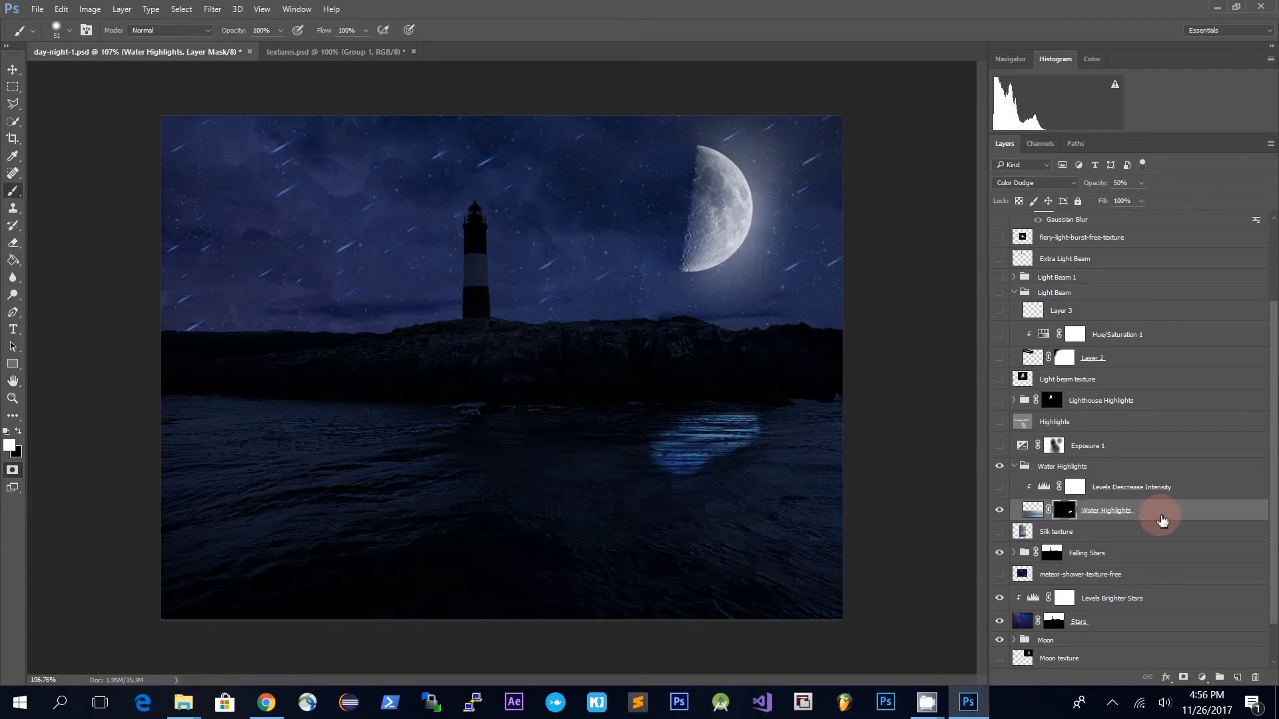
key(ctrl+alt+z)
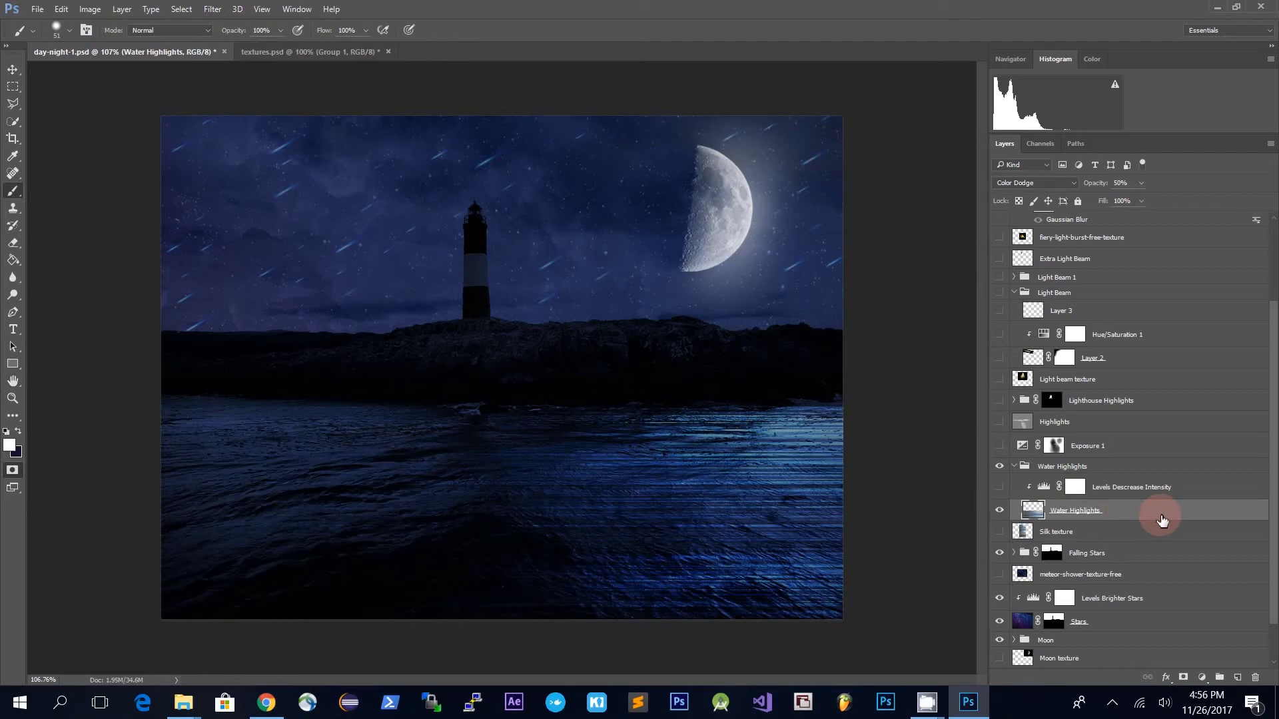
key(ctrl+shift+z)
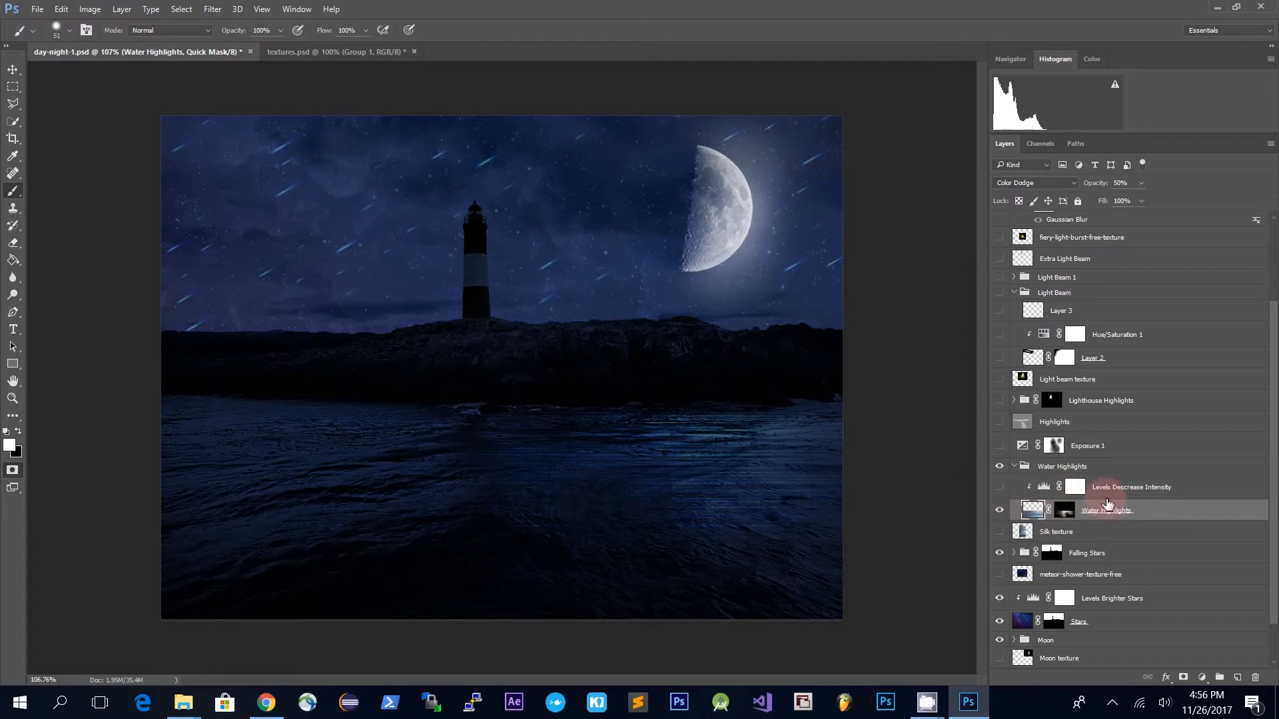
- Show the Levels Descrease Intensity adjustment layer and set its midtone input level to 0.76
click(1124, 494)
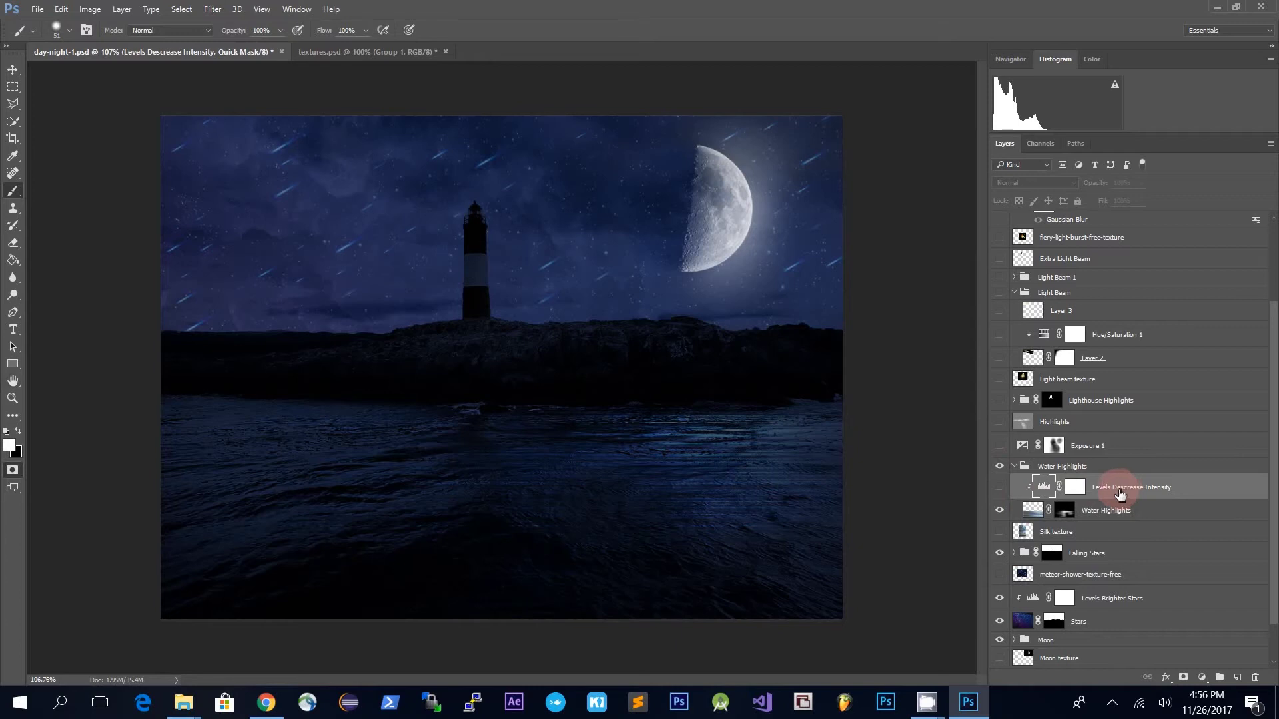
click(1000, 487)
click(1047, 488)
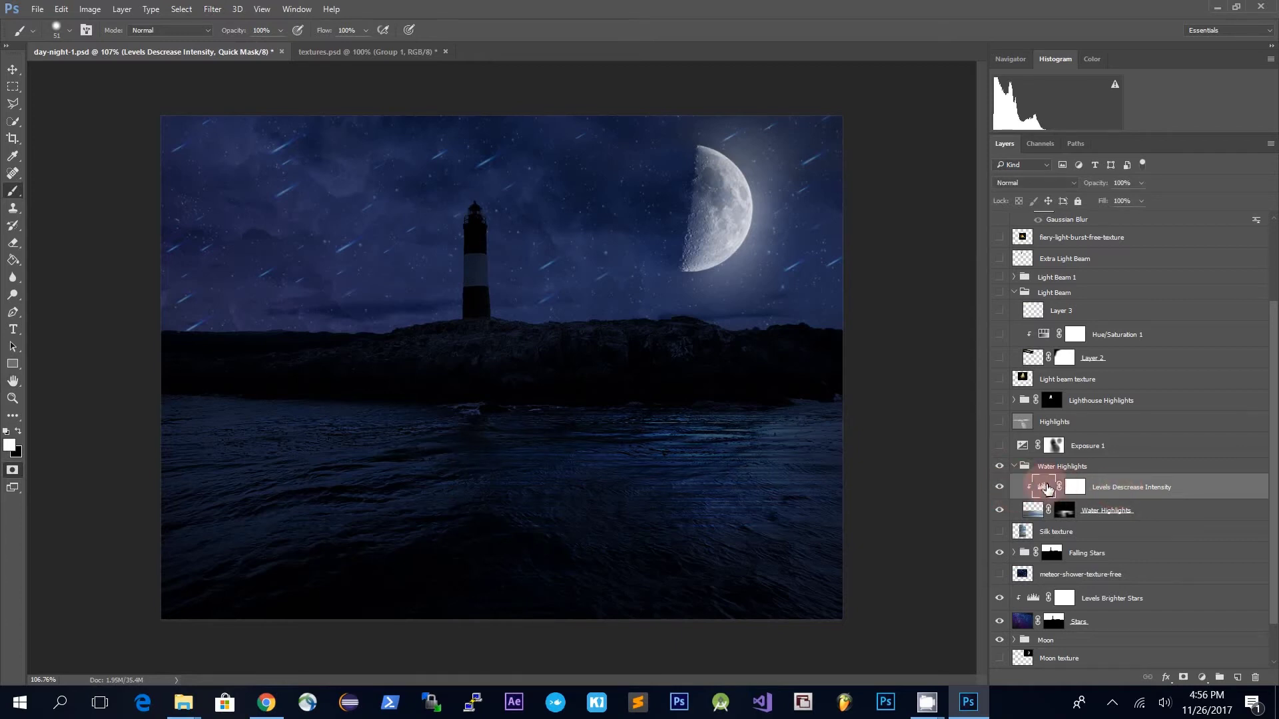
double_click(1047, 489)
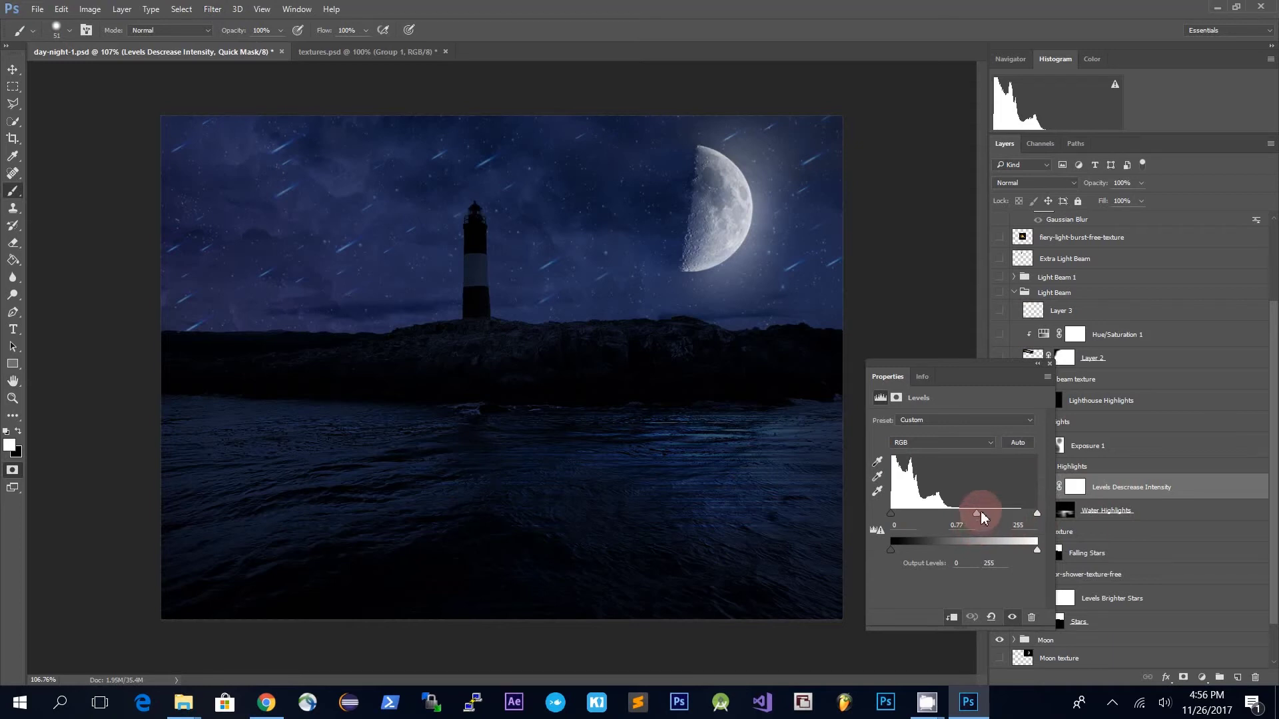
mouse_move(985, 515)
mouse_down()
mouse_move(999, 516)
mouse_move(972, 523)
mouse_up()
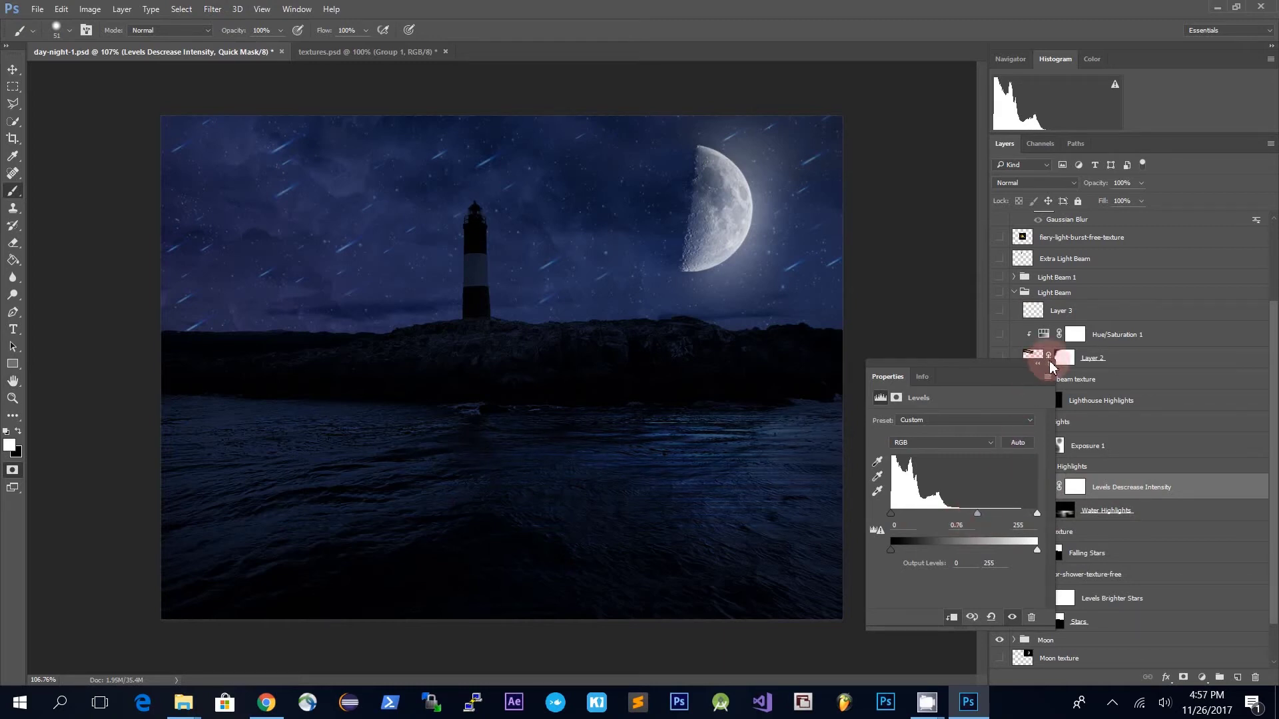
click(1049, 368)
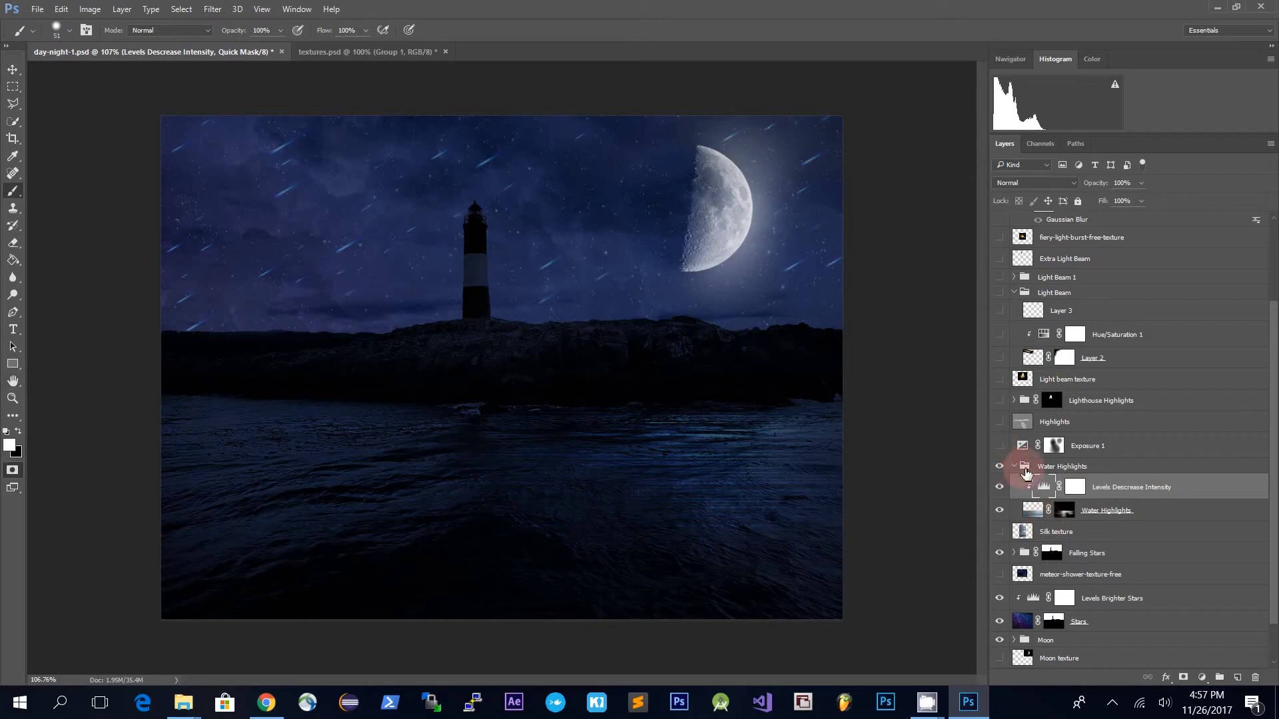
- Collapse the Water Highlights group and show the Exposure 1 adjustment layer
click(1015, 467)
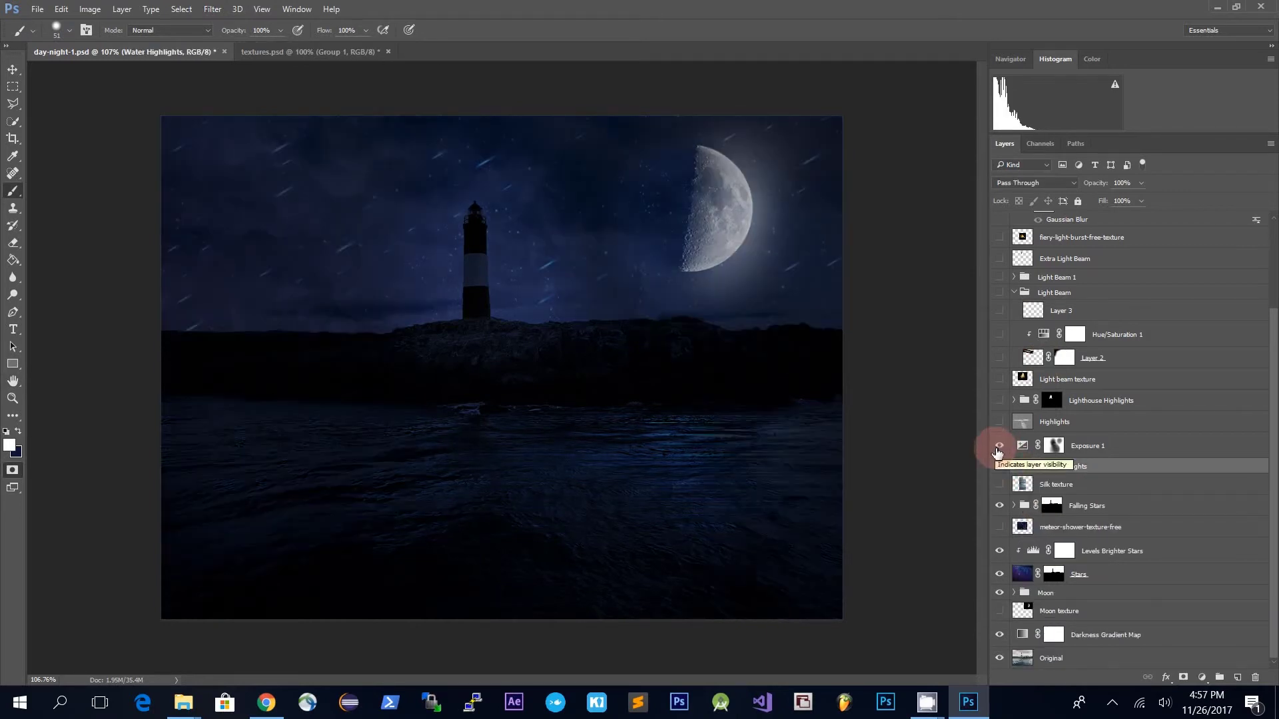
click(998, 449)
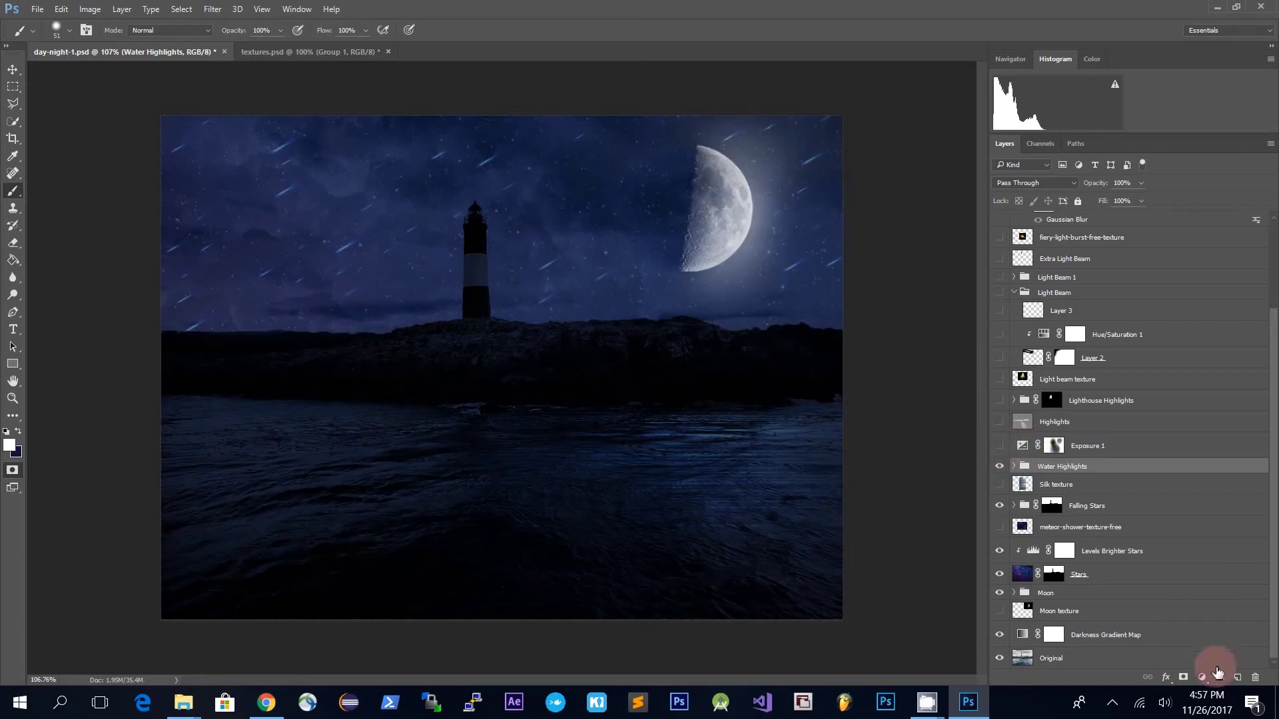
click(1203, 678)
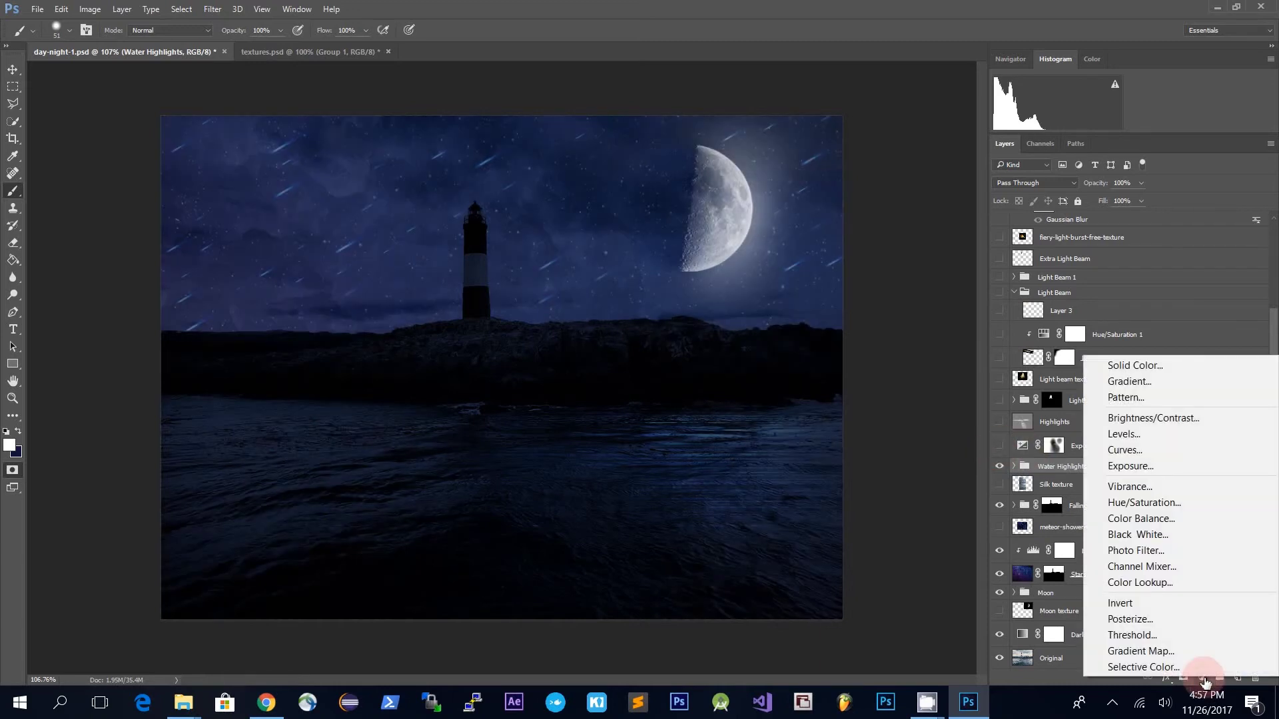
click(1054, 445)
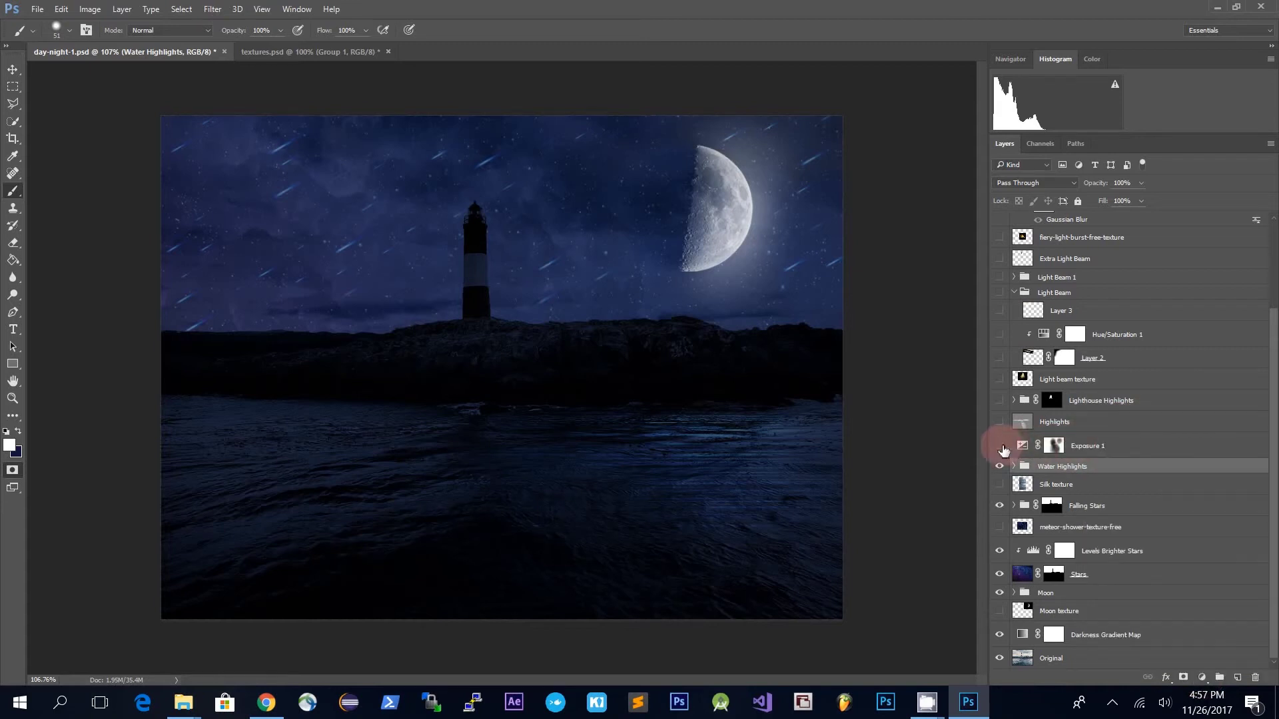
click(1001, 447)
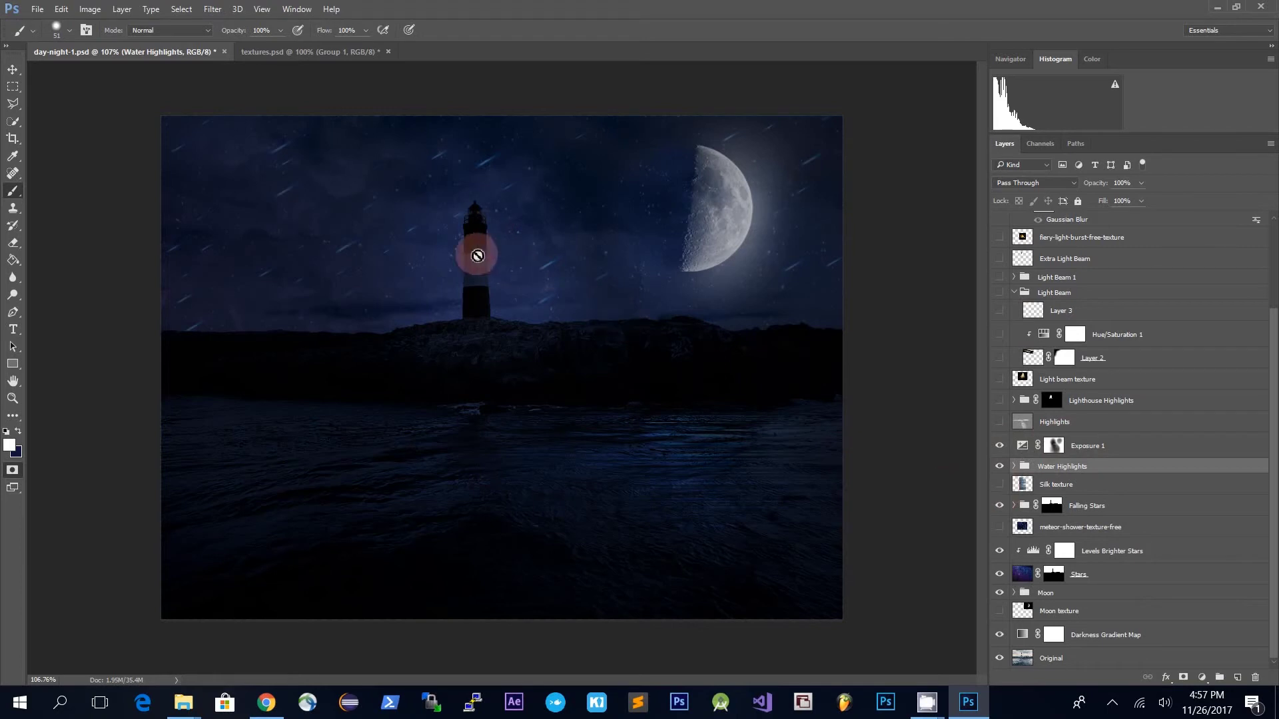
- Try raising the exposure of the Exposure 1 adjustment layer to +13.33 and undo the change
click(18, 431)
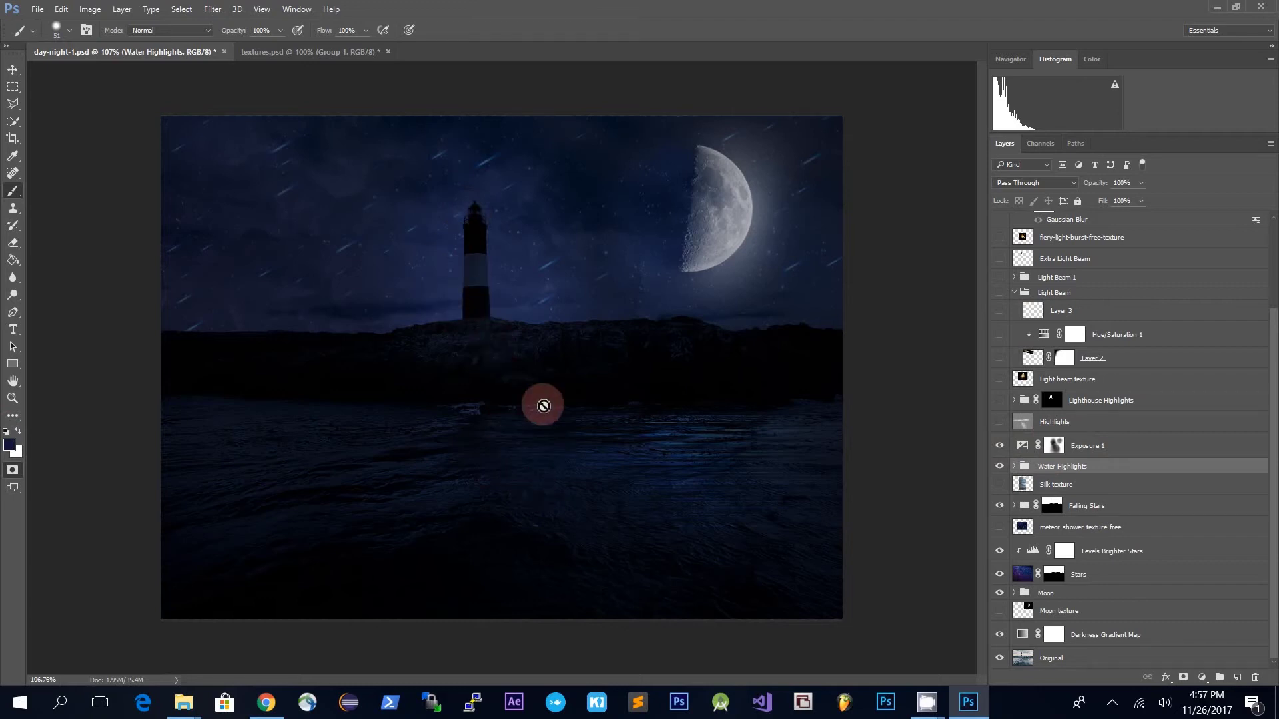
double_click(1022, 447)
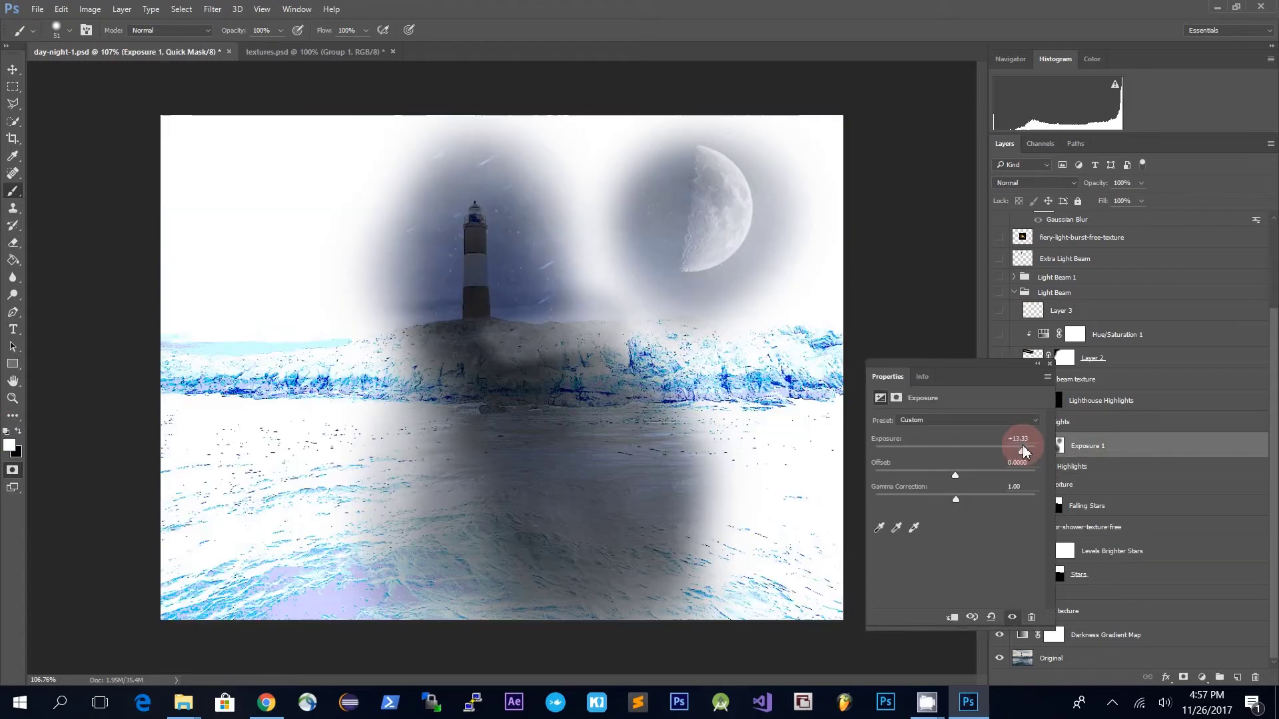
key(ctrl+z)
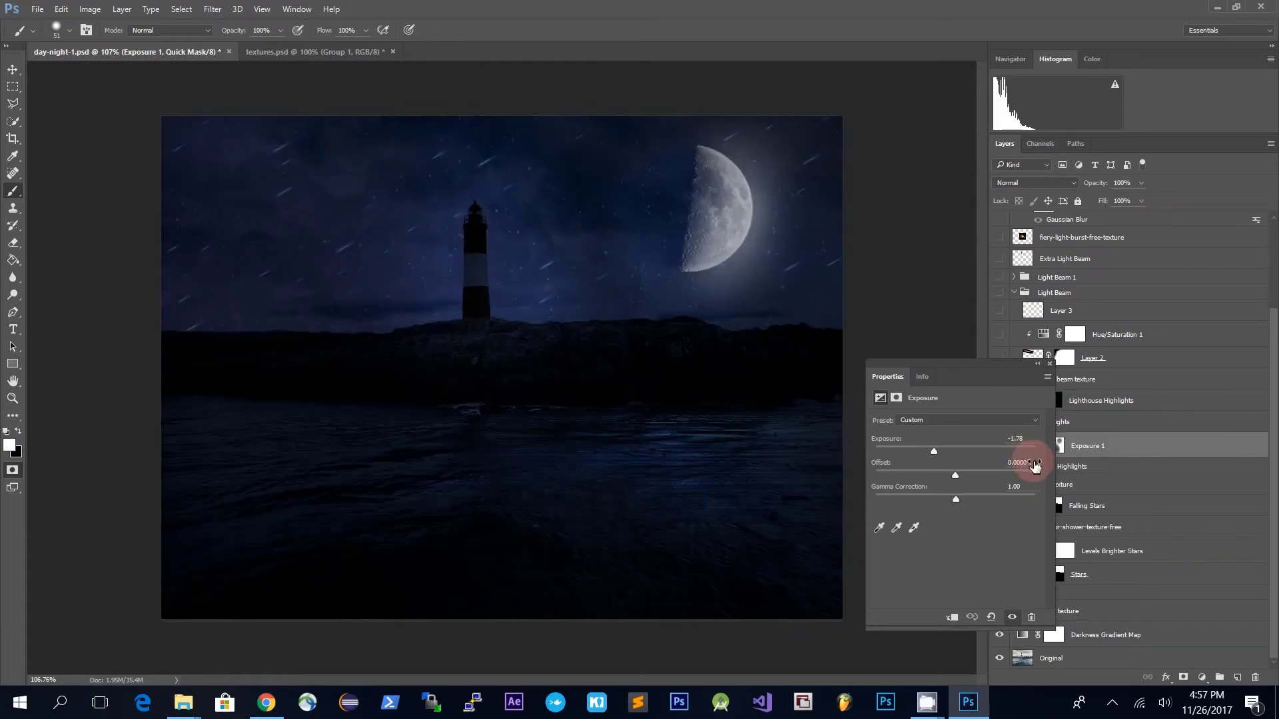
click(1050, 365)
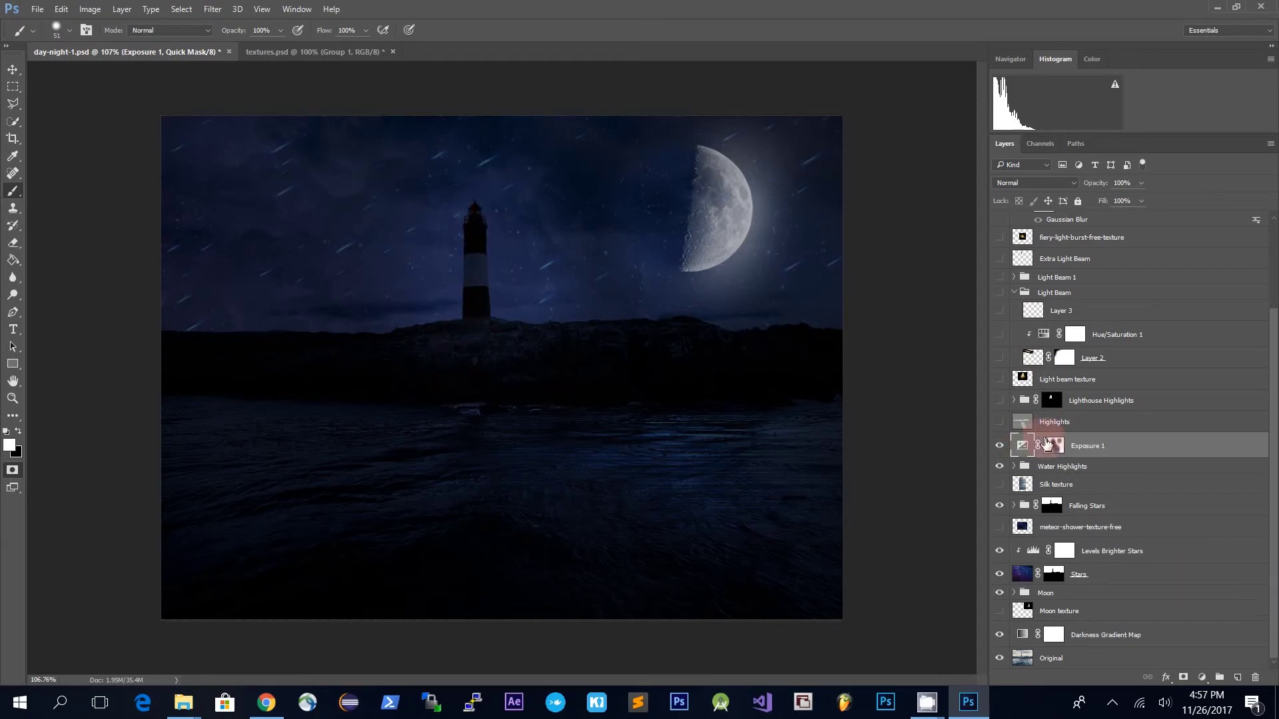
- Preview the existing Highlights layer, then select and hide it
click(1000, 423)
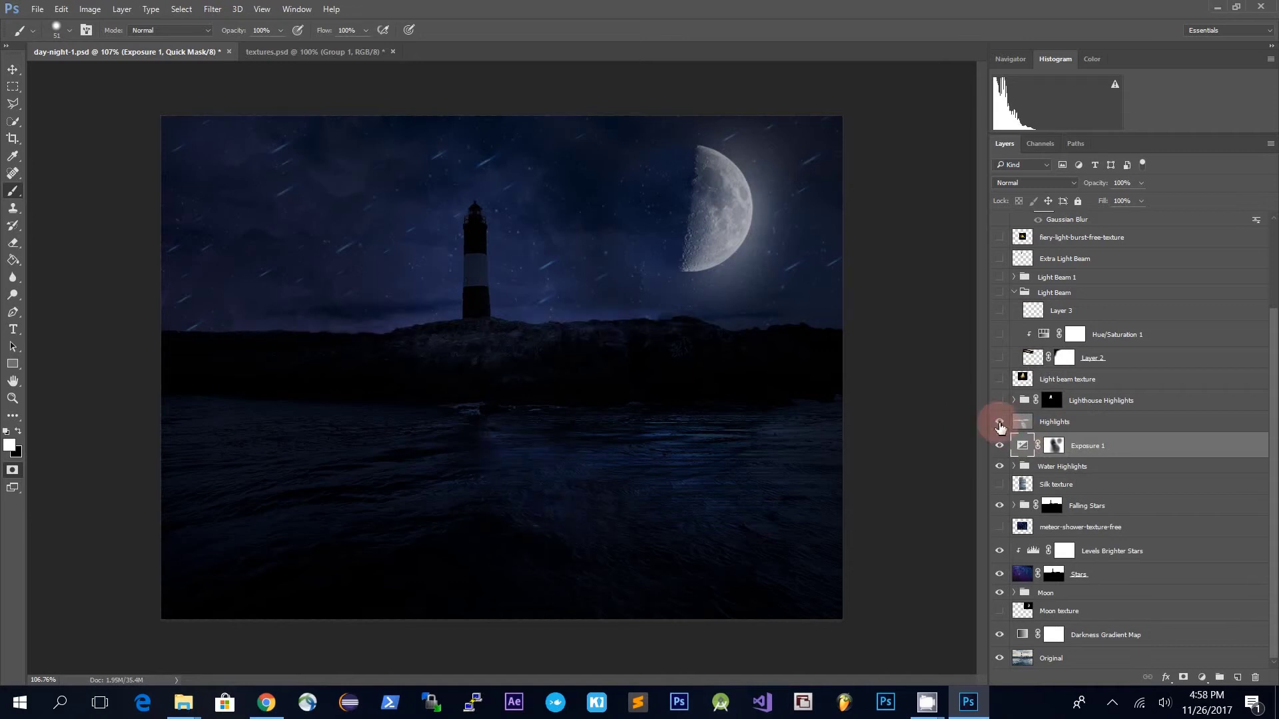
click(1149, 427)
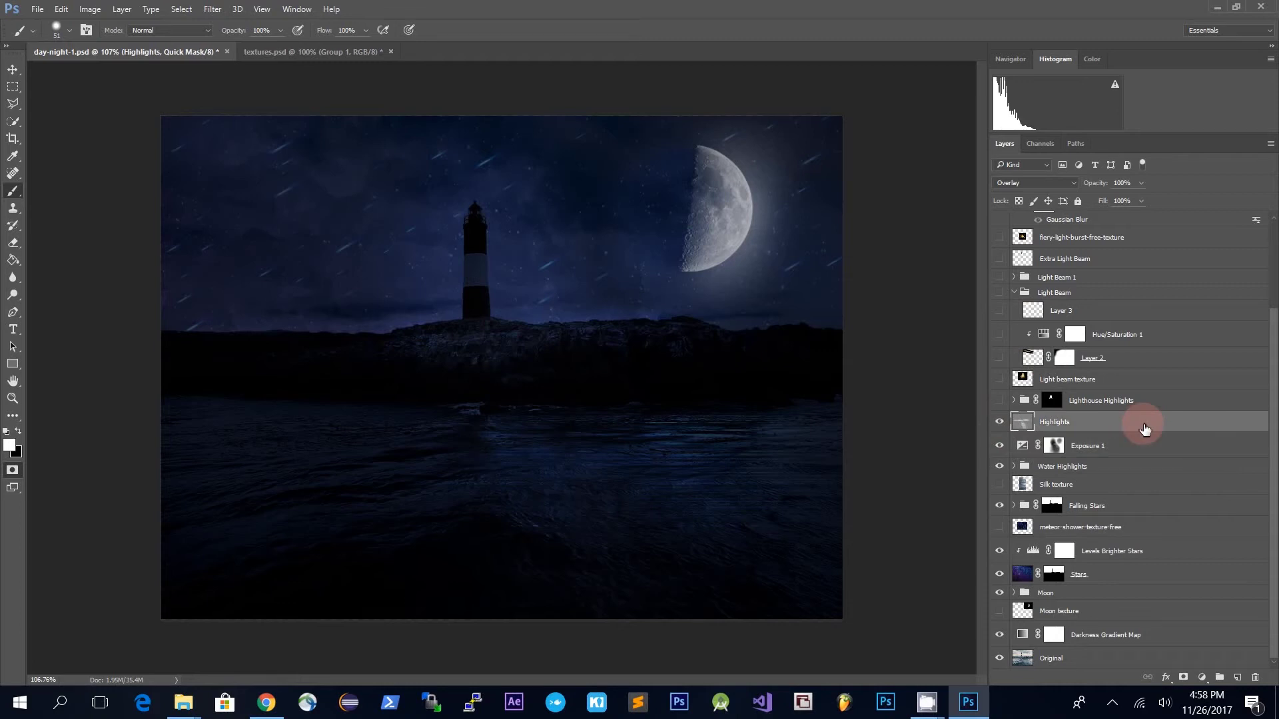
click(1000, 423)
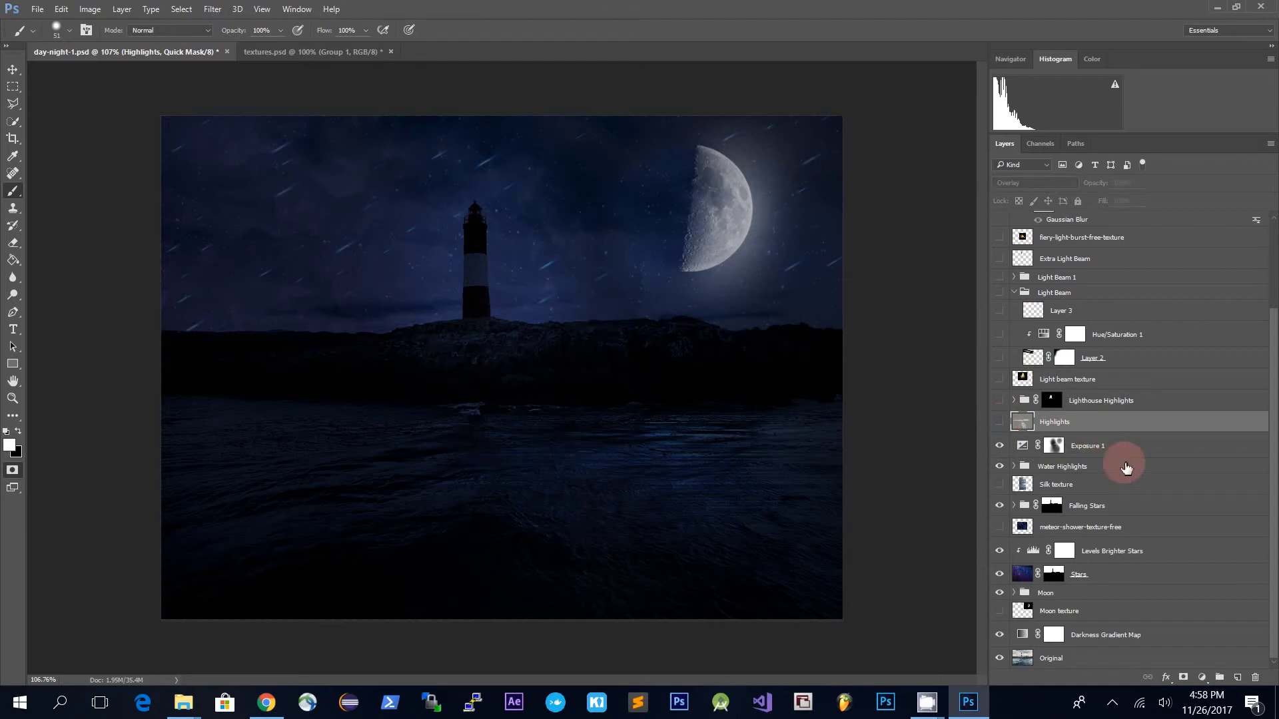
- Create a new layer filled with 50% Gray above the Highlights layer and set its blend mode to Overlay
key(ctrl+shift+n)
key(Return)
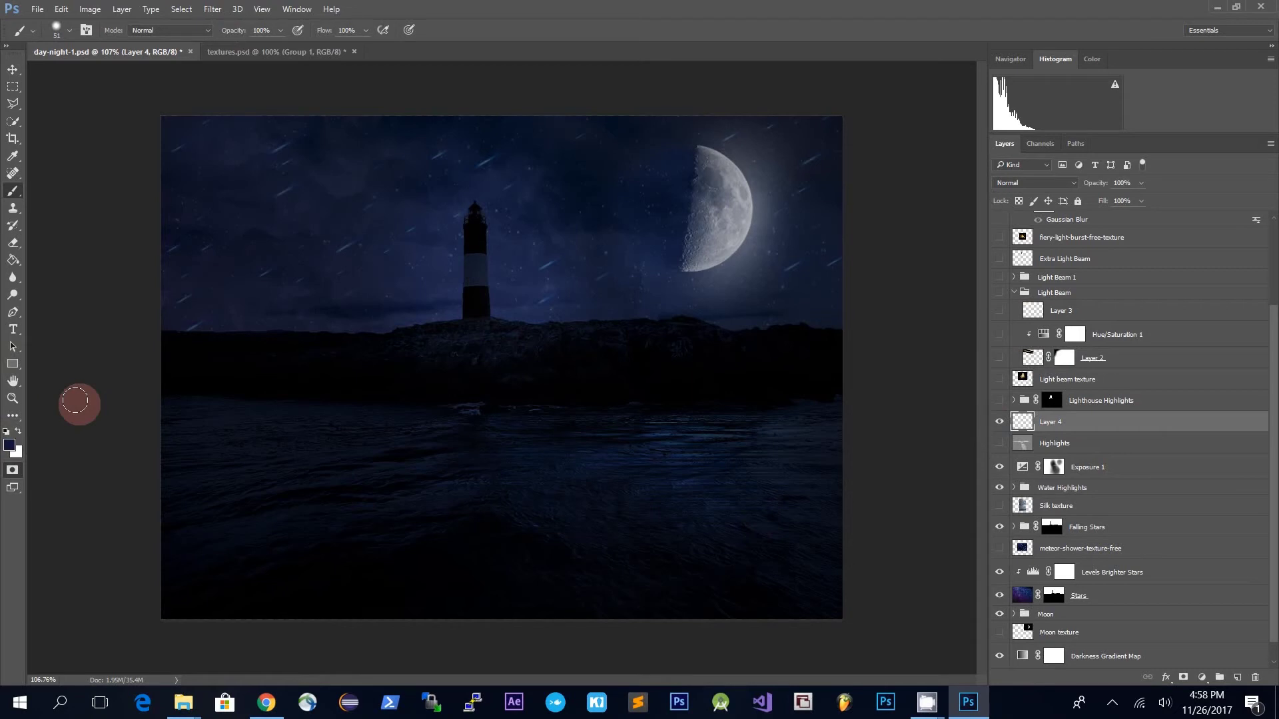
key(shift+BackSpace)
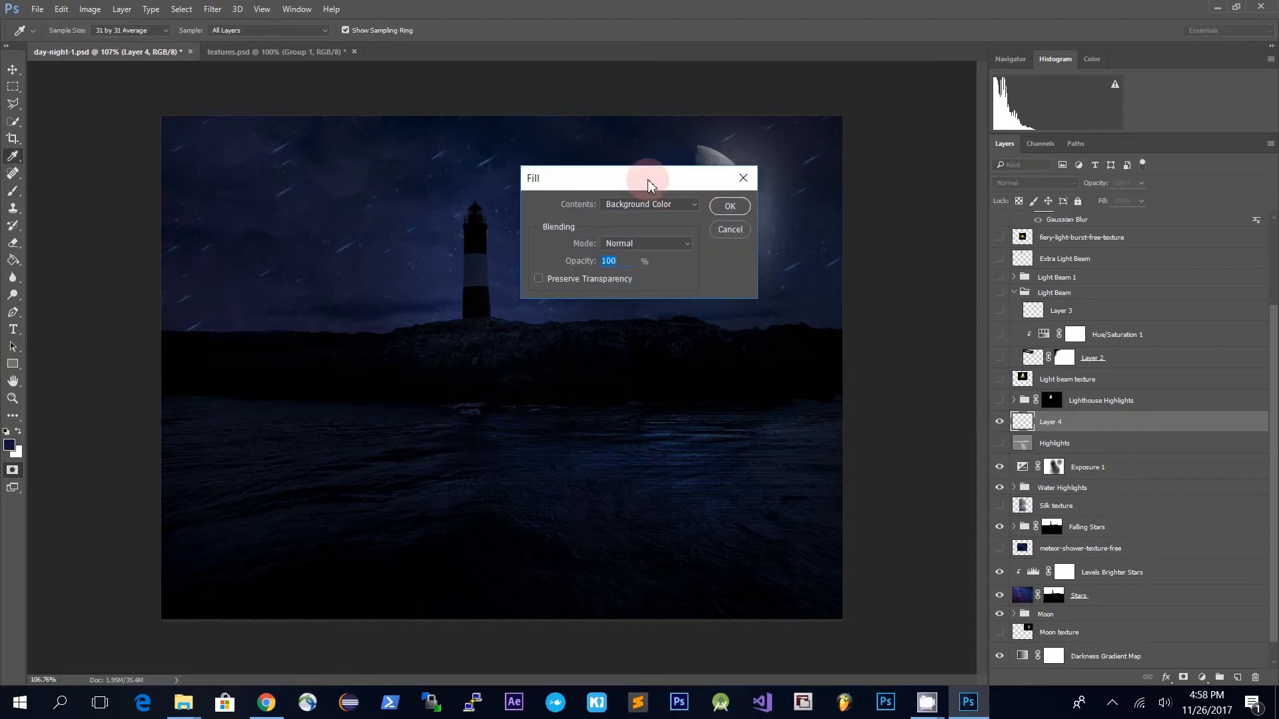
drag(648, 179, 614, 204)
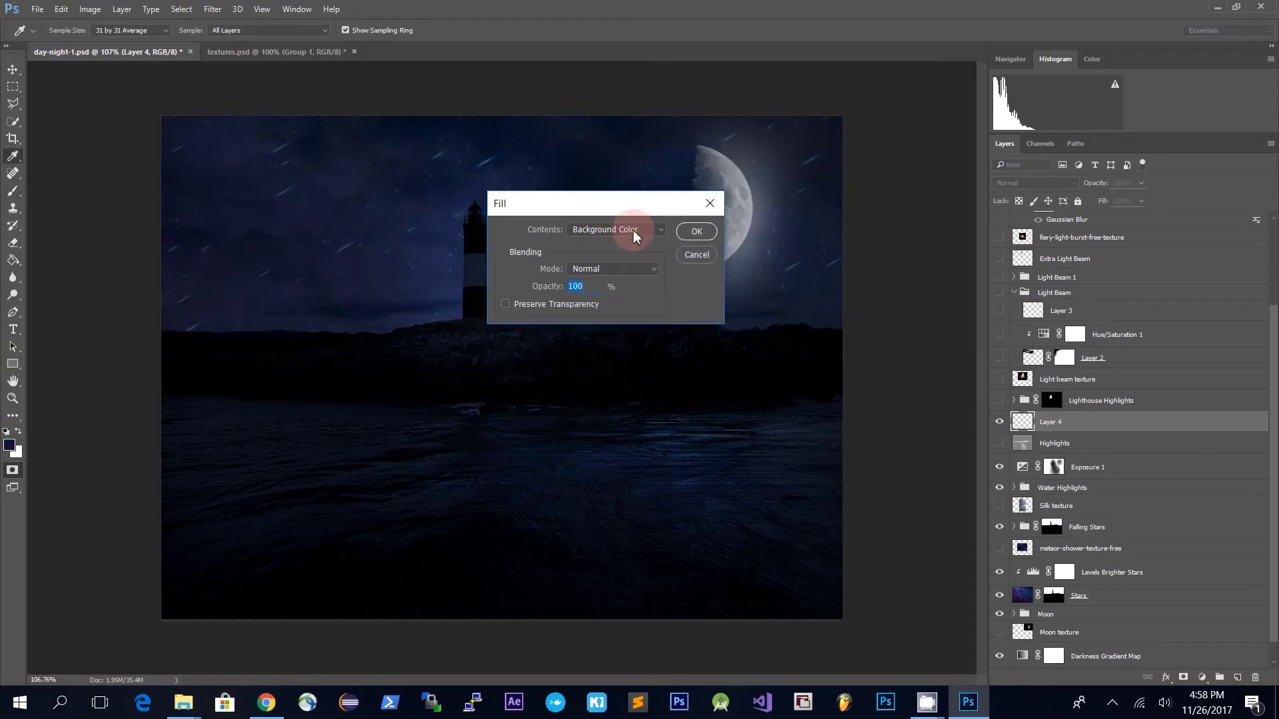
click(622, 230)
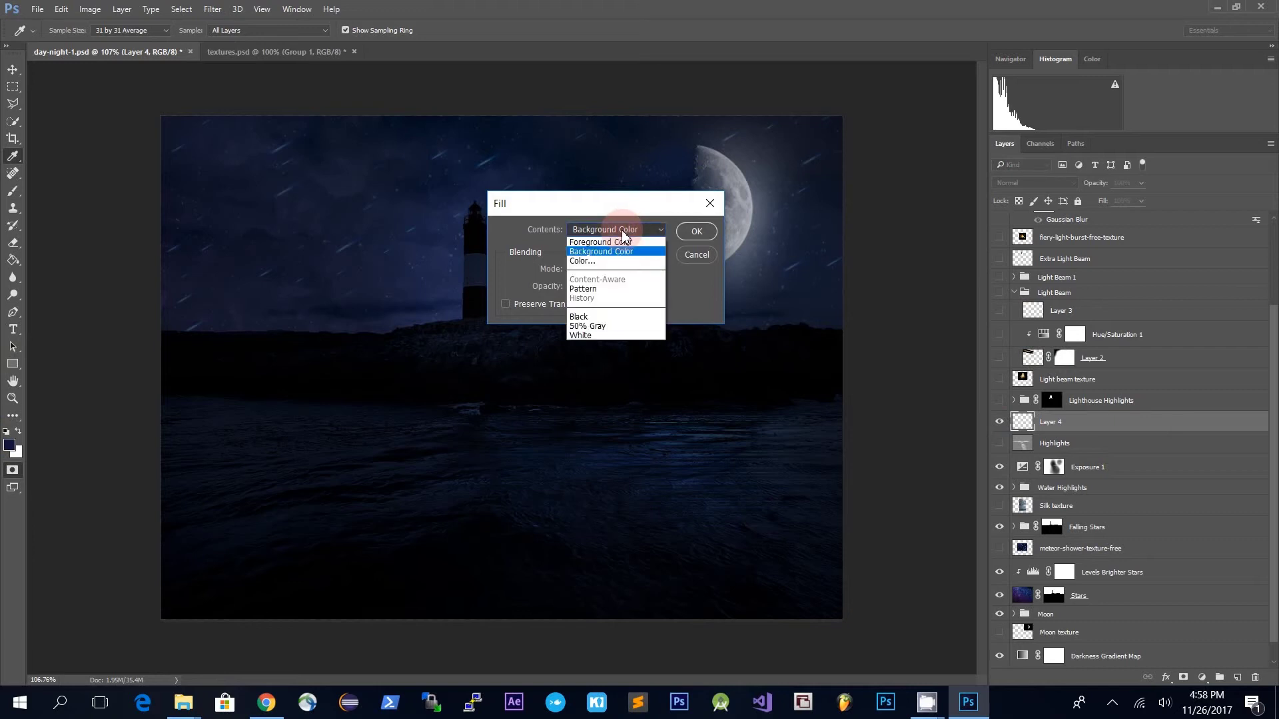
click(621, 328)
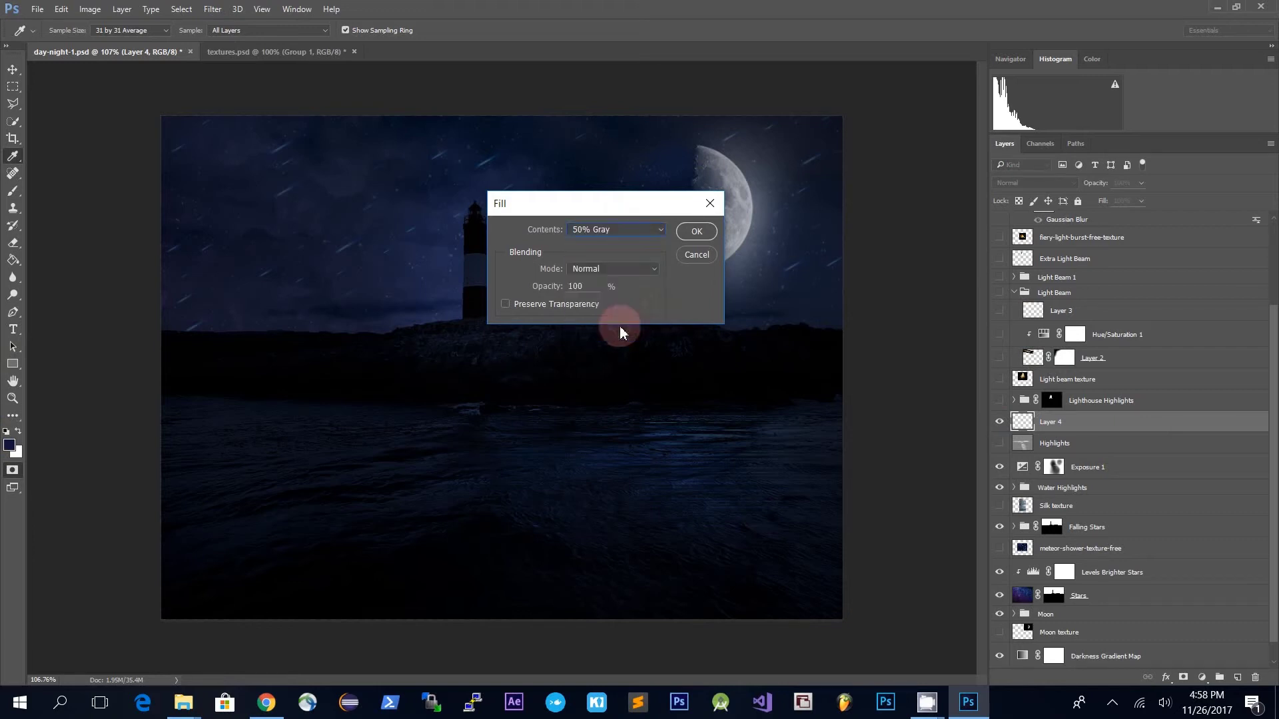
click(696, 231)
key(b)
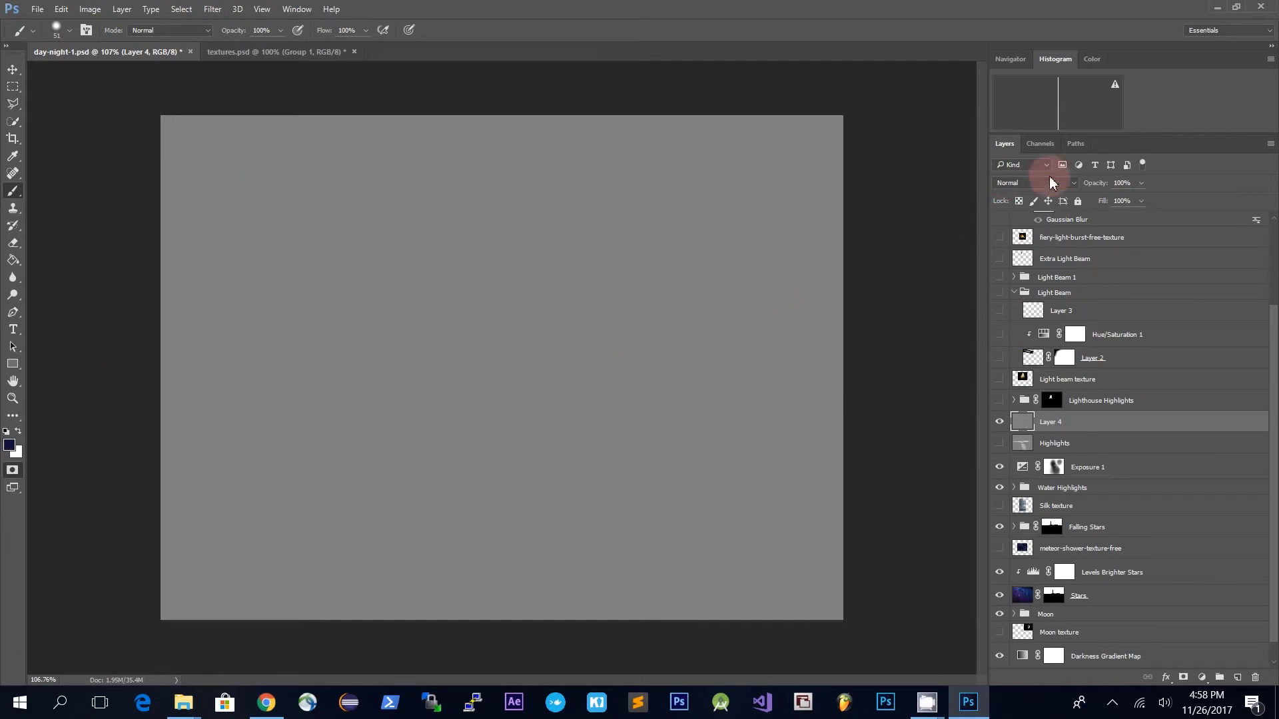
click(1051, 183)
click(1046, 318)
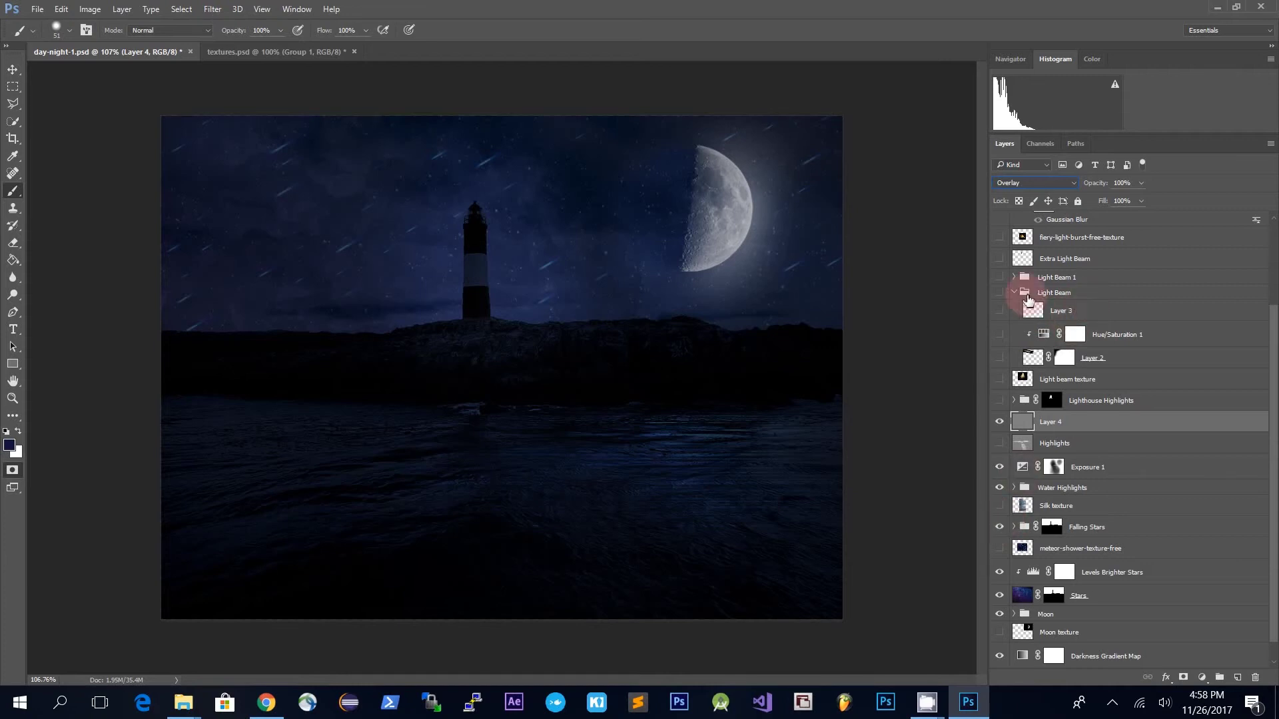
- Brighten the rocks, horizon and water on the gray layer using the Dodge Tool at 86 px, 0% hardness, Midtones and 82% exposure
click(15, 303)
right_click(15, 303)
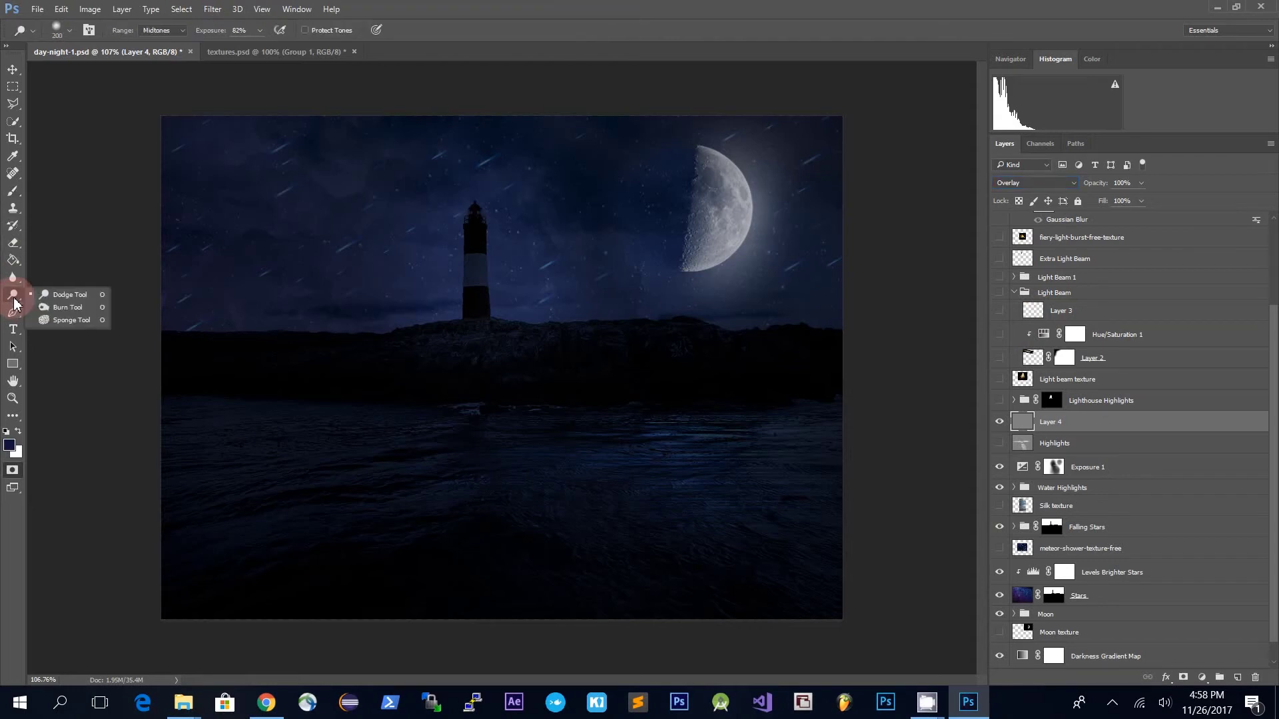
click(70, 295)
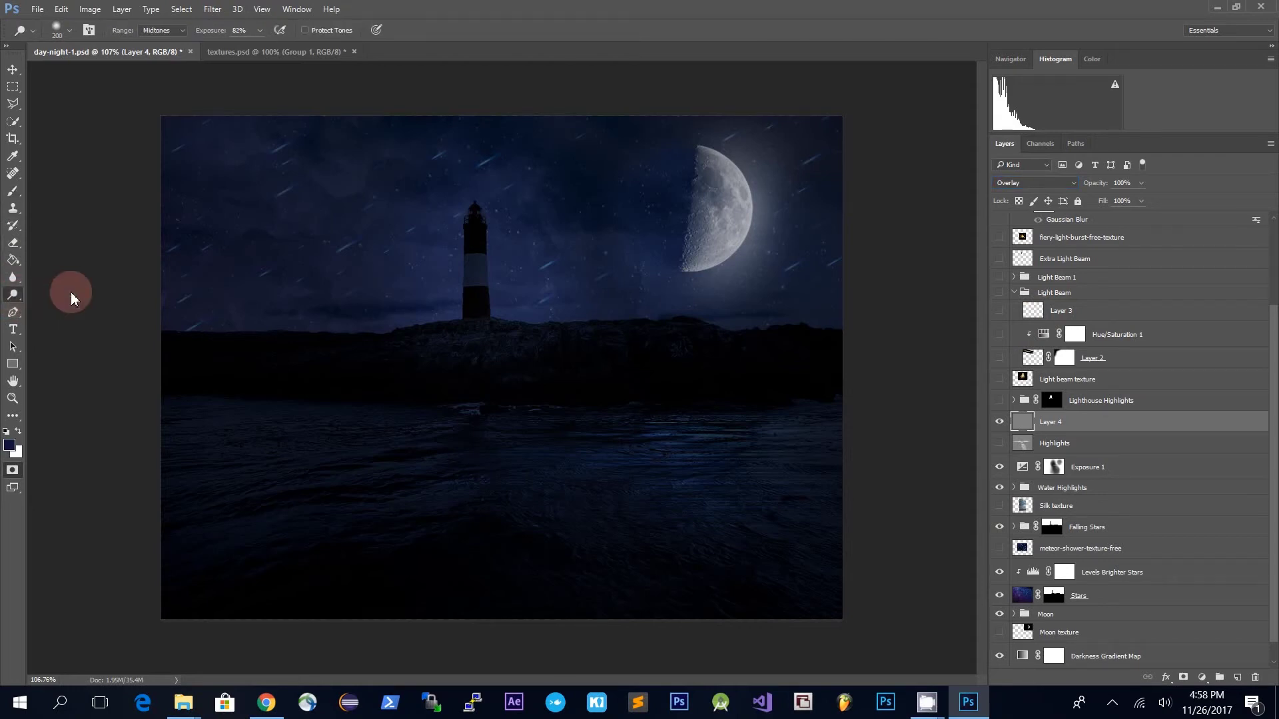
click(71, 36)
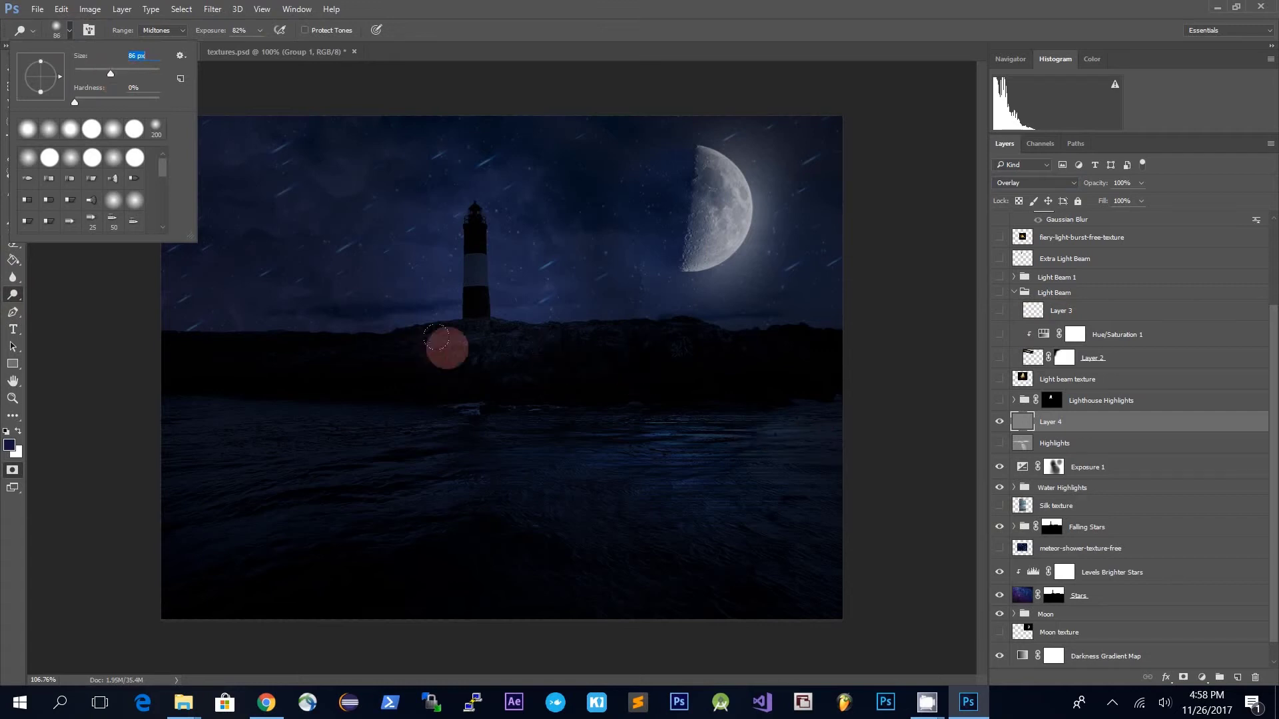
click(409, 331)
mouse_move(409, 330)
mouse_down()
mouse_move(544, 329)
mouse_move(544, 343)
mouse_move(595, 352)
mouse_move(577, 351)
mouse_move(591, 327)
mouse_move(692, 326)
mouse_move(541, 331)
mouse_move(666, 353)
mouse_move(547, 350)
mouse_move(644, 369)
mouse_move(540, 339)
mouse_move(568, 348)
mouse_move(542, 353)
mouse_move(509, 396)
mouse_move(566, 423)
mouse_move(505, 404)
mouse_move(497, 464)
mouse_move(584, 477)
mouse_move(625, 466)
mouse_move(660, 432)
mouse_move(582, 477)
mouse_move(562, 547)
mouse_move(512, 593)
mouse_move(608, 548)
mouse_move(665, 561)
mouse_move(439, 431)
mouse_move(432, 443)
mouse_move(594, 496)
mouse_move(683, 405)
mouse_move(608, 351)
mouse_move(732, 351)
mouse_move(492, 285)
mouse_move(529, 313)
mouse_move(469, 328)
mouse_move(297, 326)
mouse_move(402, 326)
mouse_move(353, 351)
mouse_move(325, 341)
mouse_move(354, 338)
mouse_move(159, 331)
mouse_move(293, 349)
mouse_up()
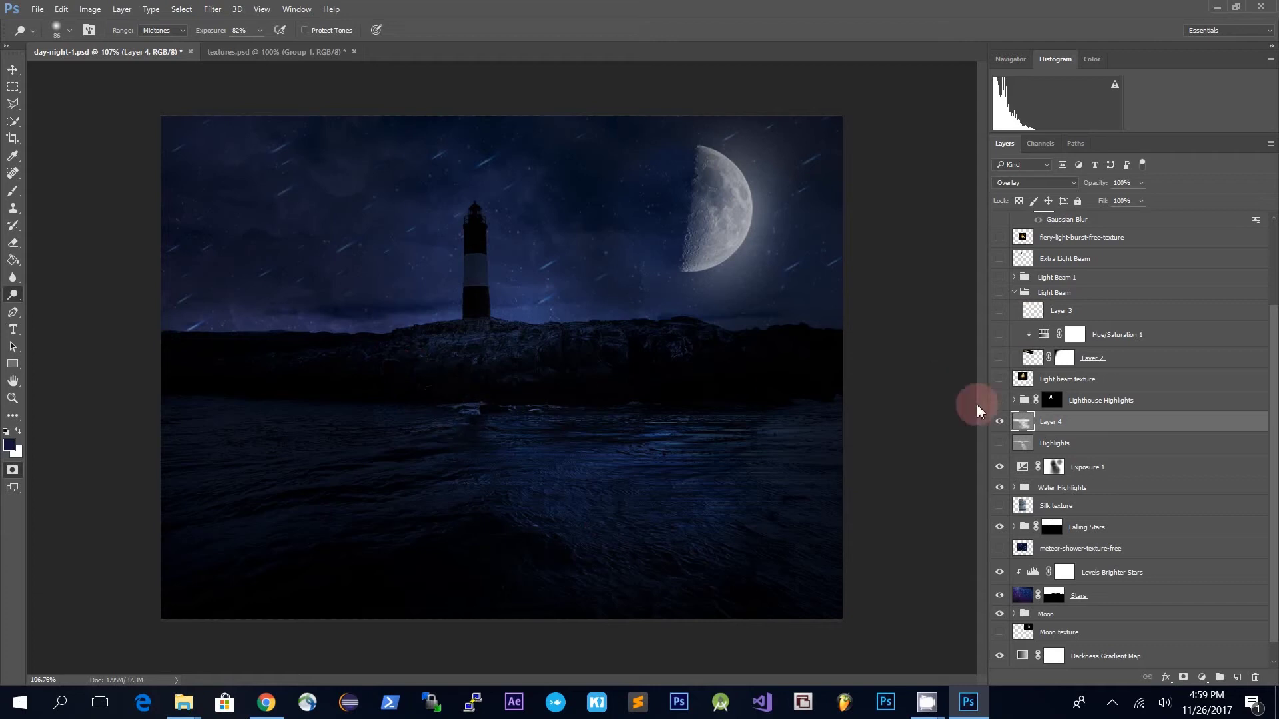
- Toggle the dodged gray layer to compare, then delete it and show the original Highlights layer again
click(1001, 423)
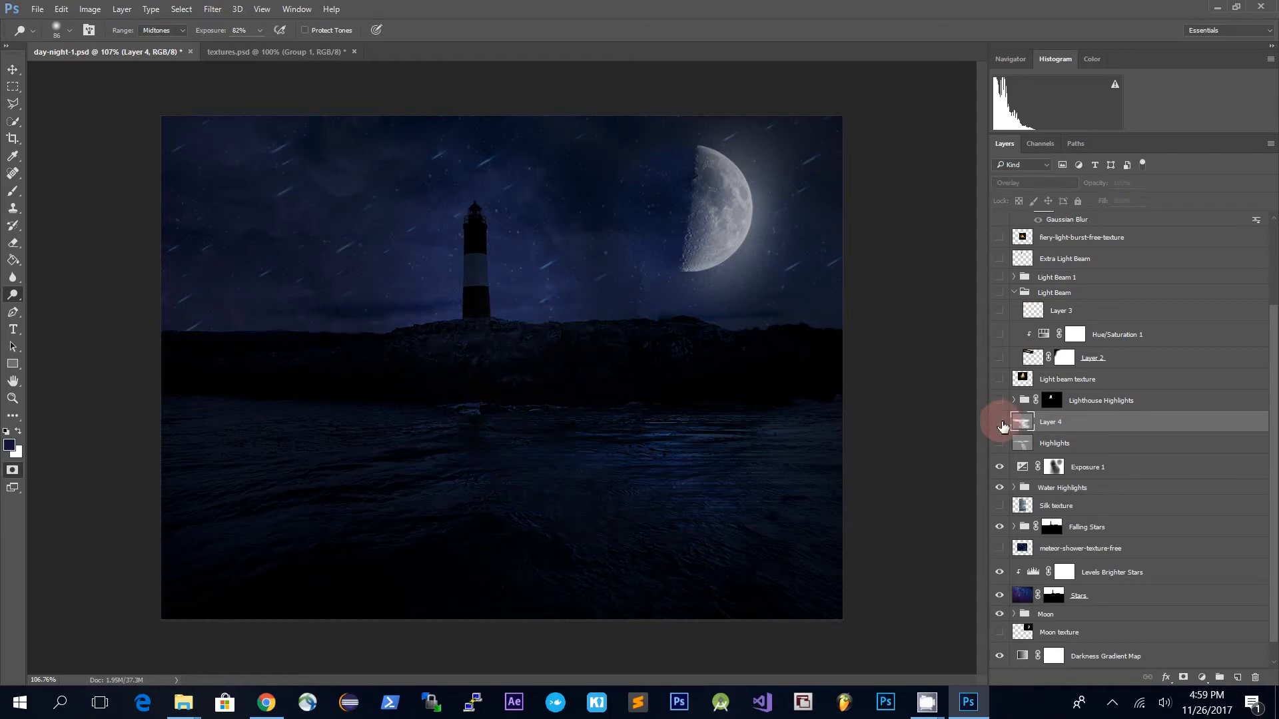
click(1002, 424)
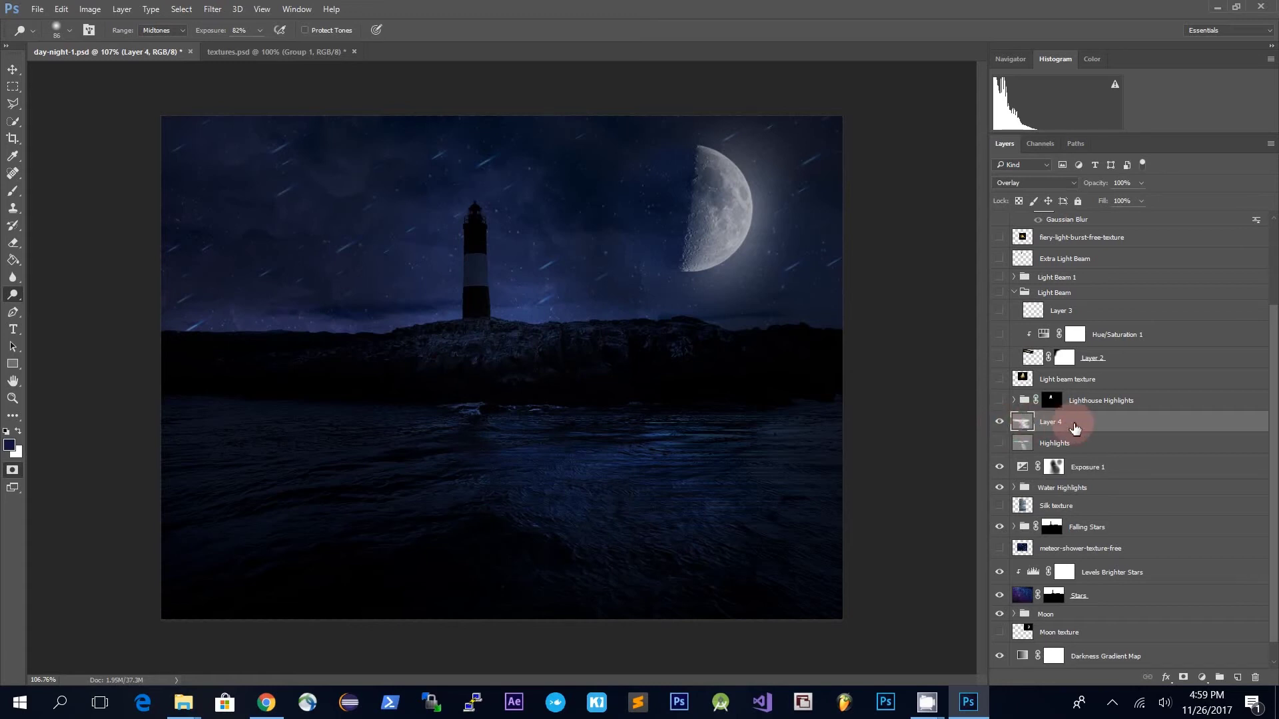
key(Delete)
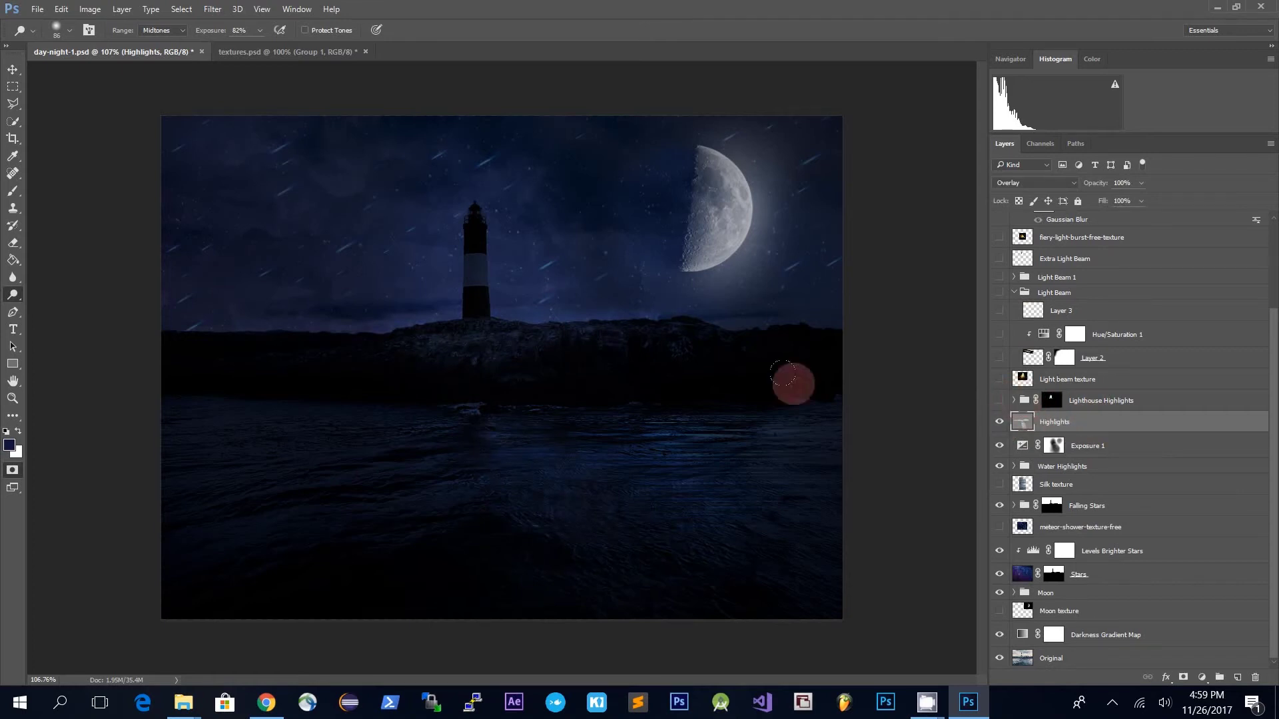
- Expand the Lighthouse Highlights group and show its Original Copy layer
click(1015, 400)
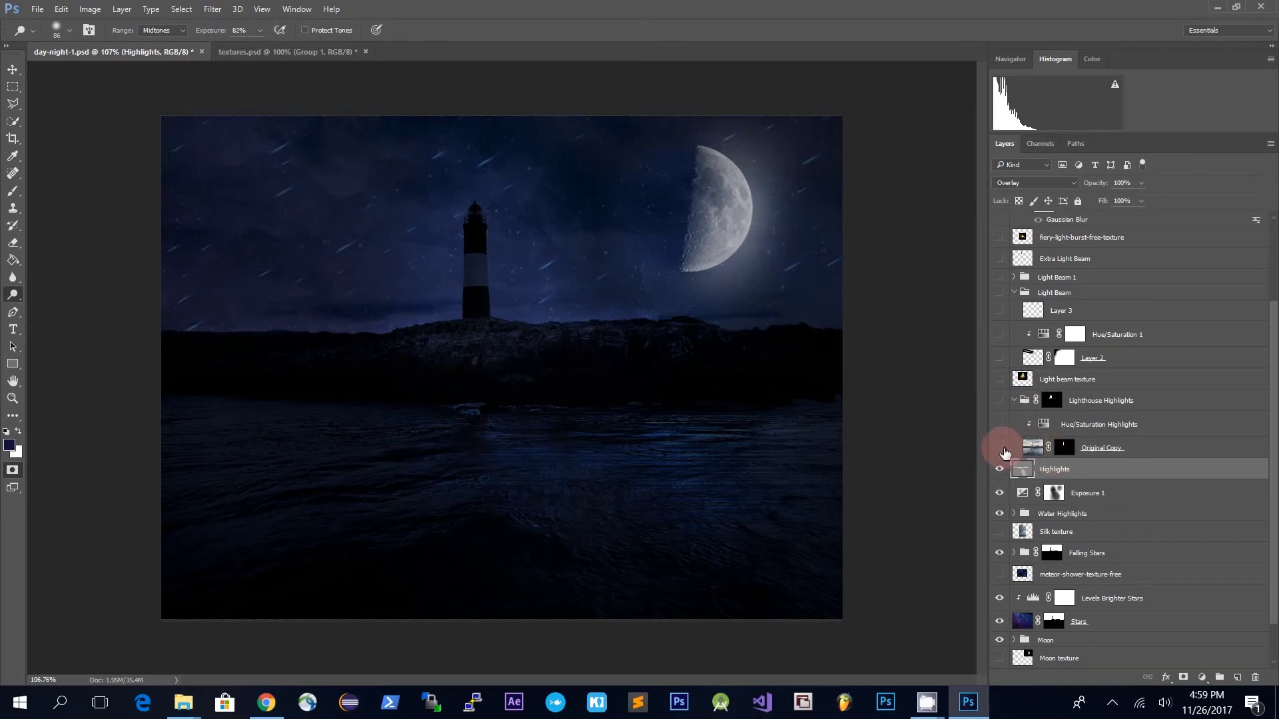
click(1000, 449)
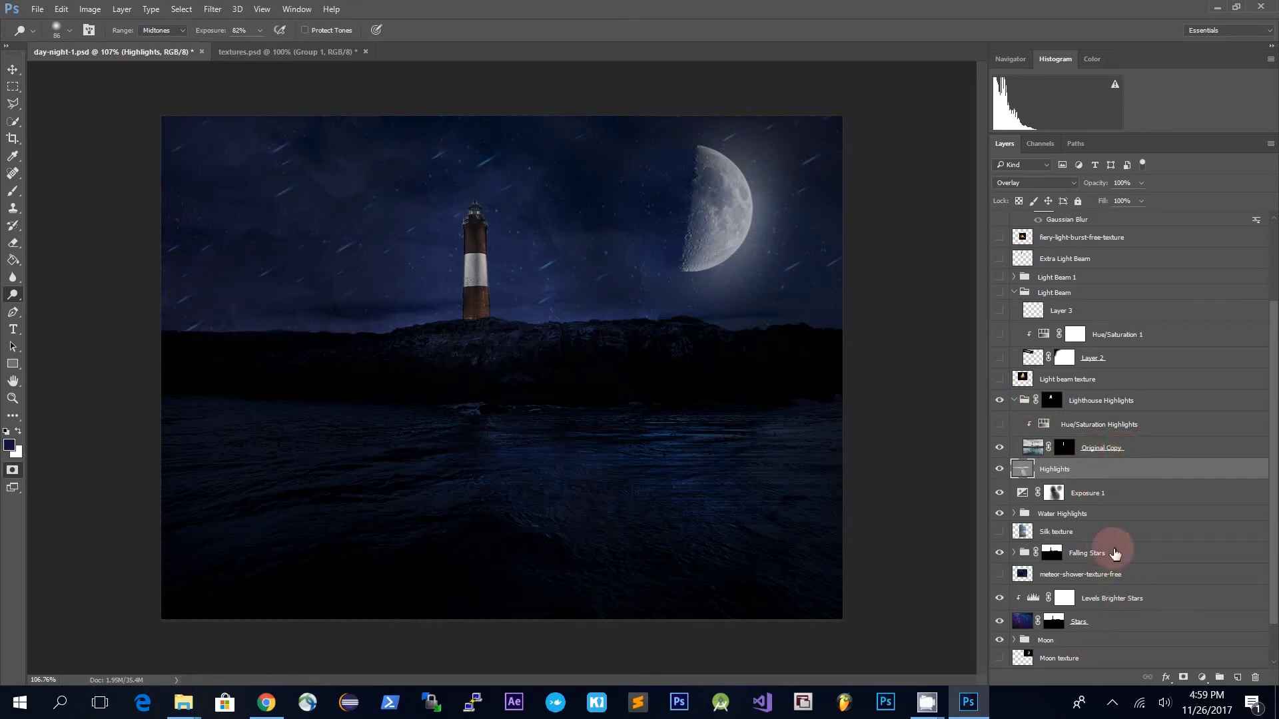
scroll(1099, 542, down, 2)
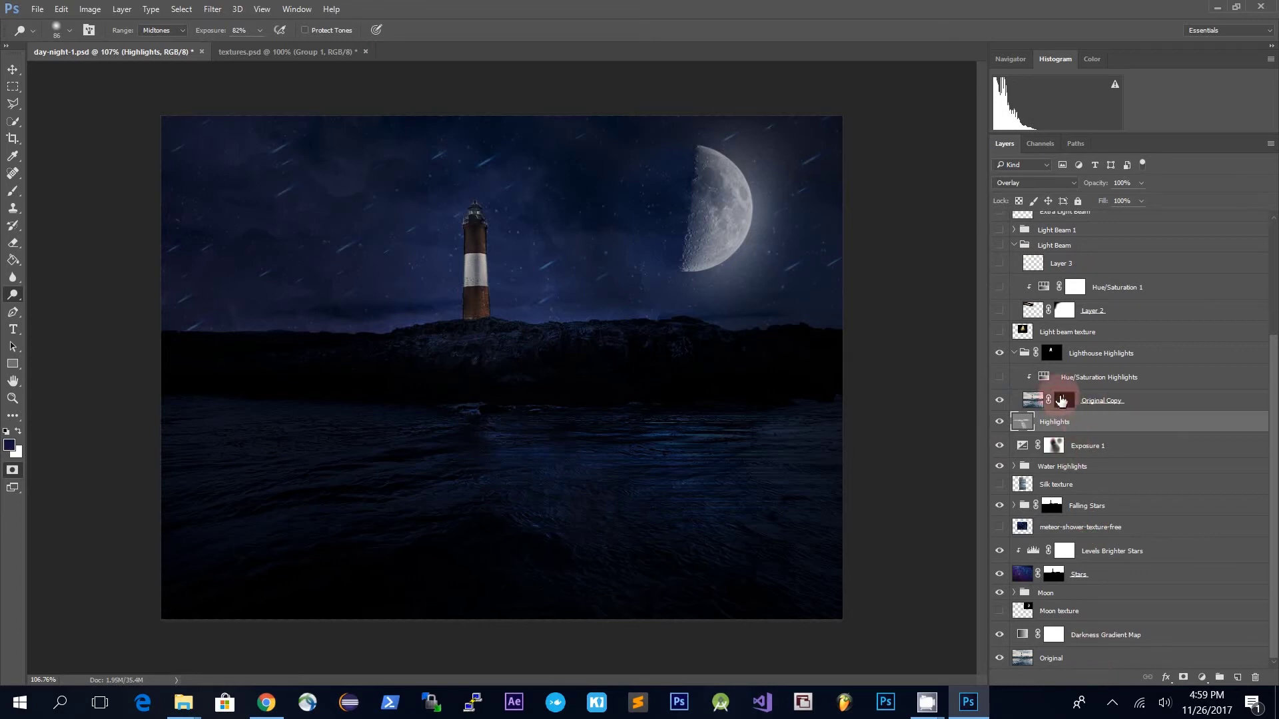
- Load the Original Copy layer's mask as a selection to check the lighthouse outline, and deselect it
ctrl+click(1064, 402)
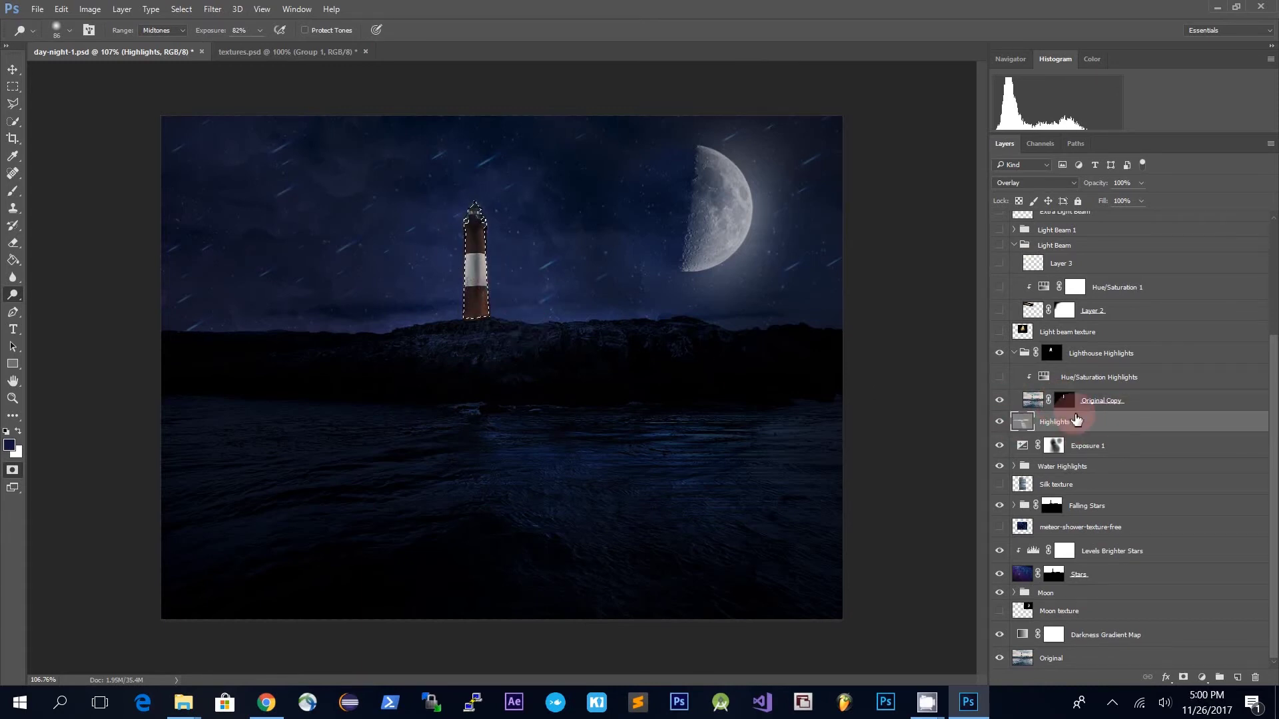
key(ctrl+d)
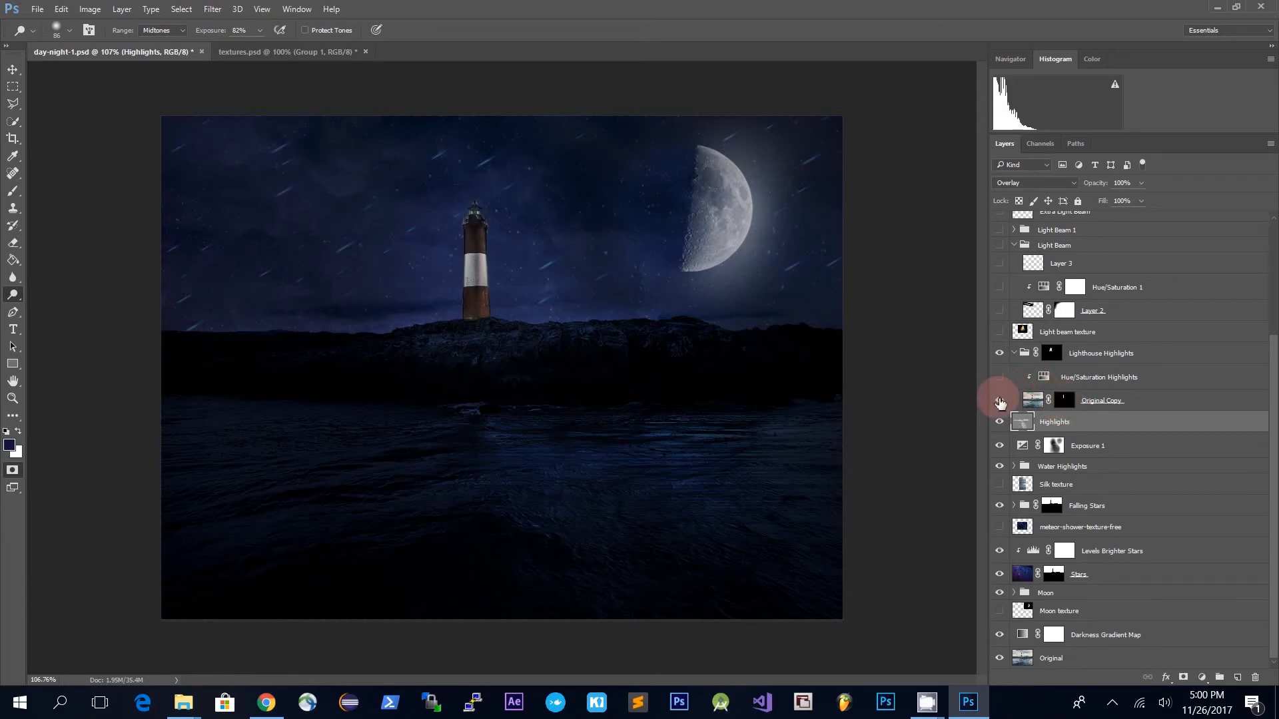
click(1000, 401)
click(1152, 404)
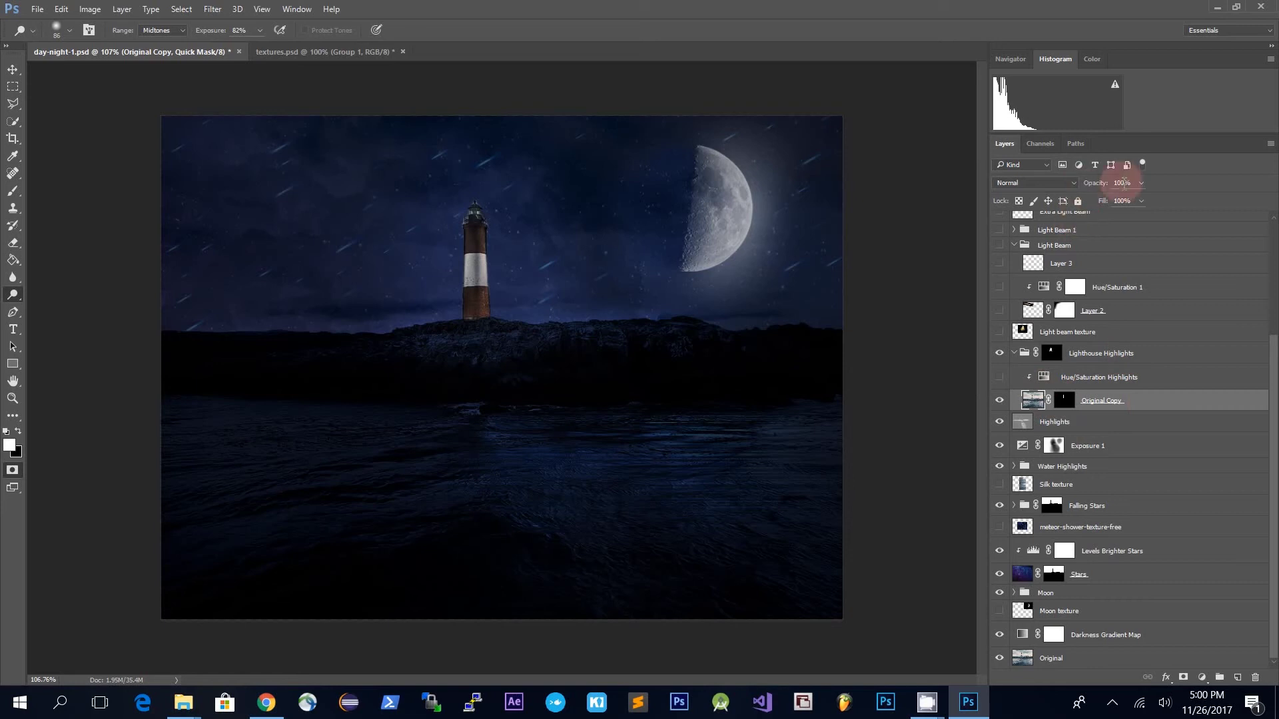
click(1137, 377)
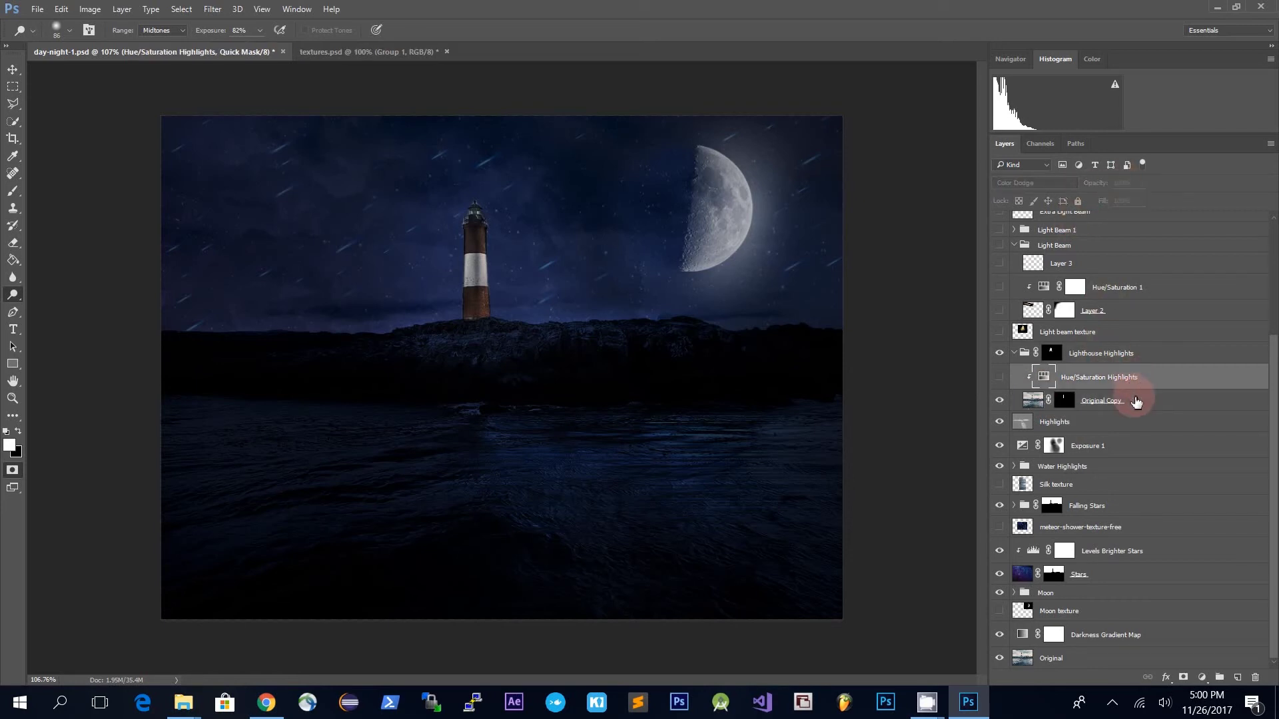
click(1137, 401)
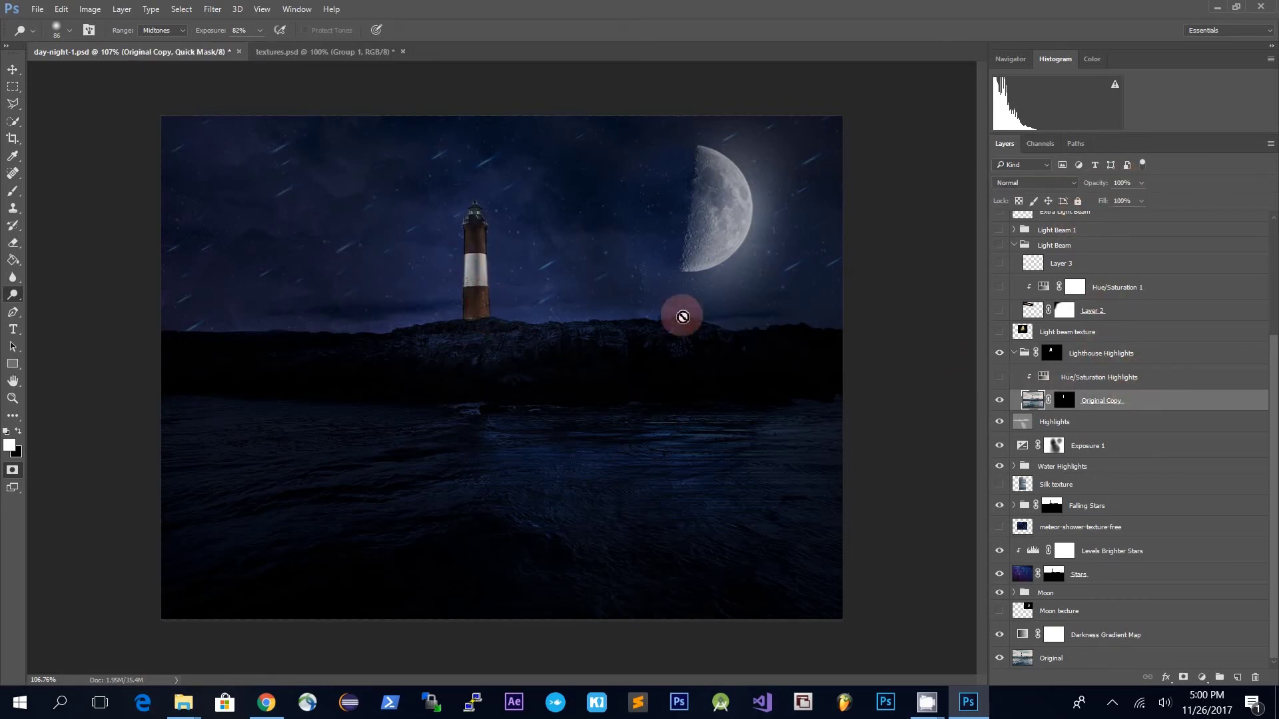
- Show the Hue/Saturation Highlights adjustment layer, review its settings and compare the lighthouse with and without it
click(1189, 376)
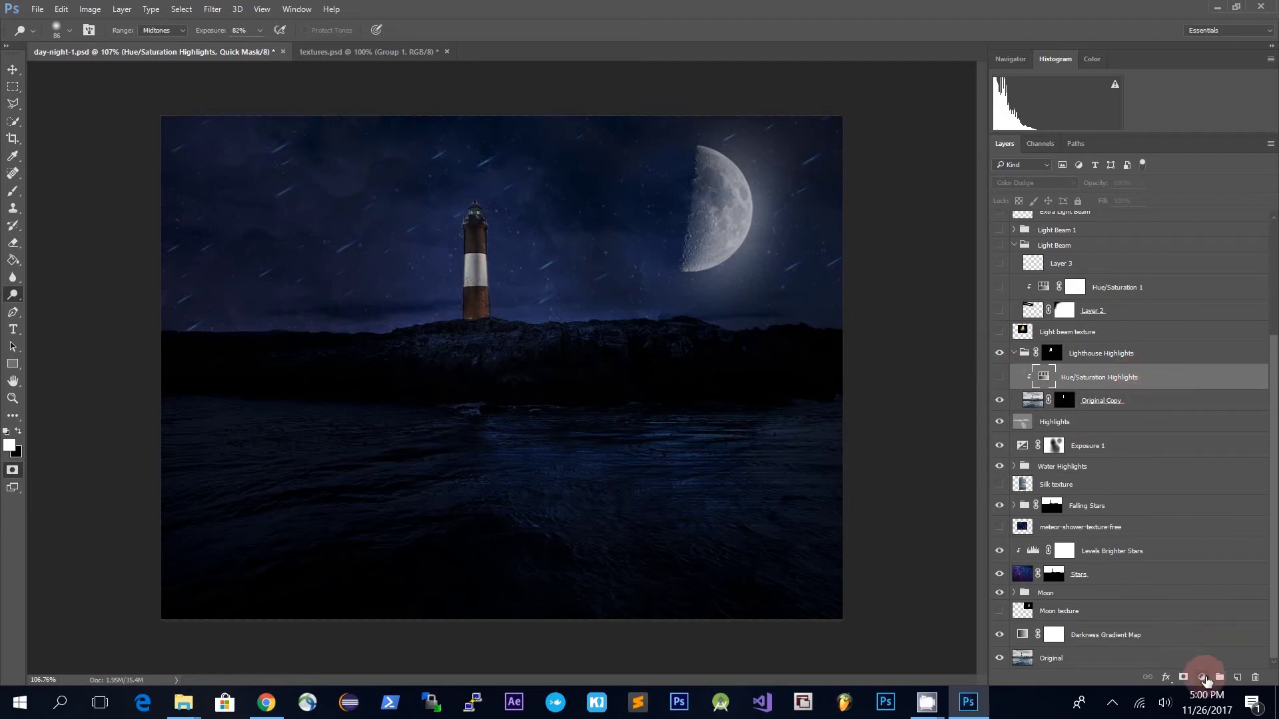
click(1203, 678)
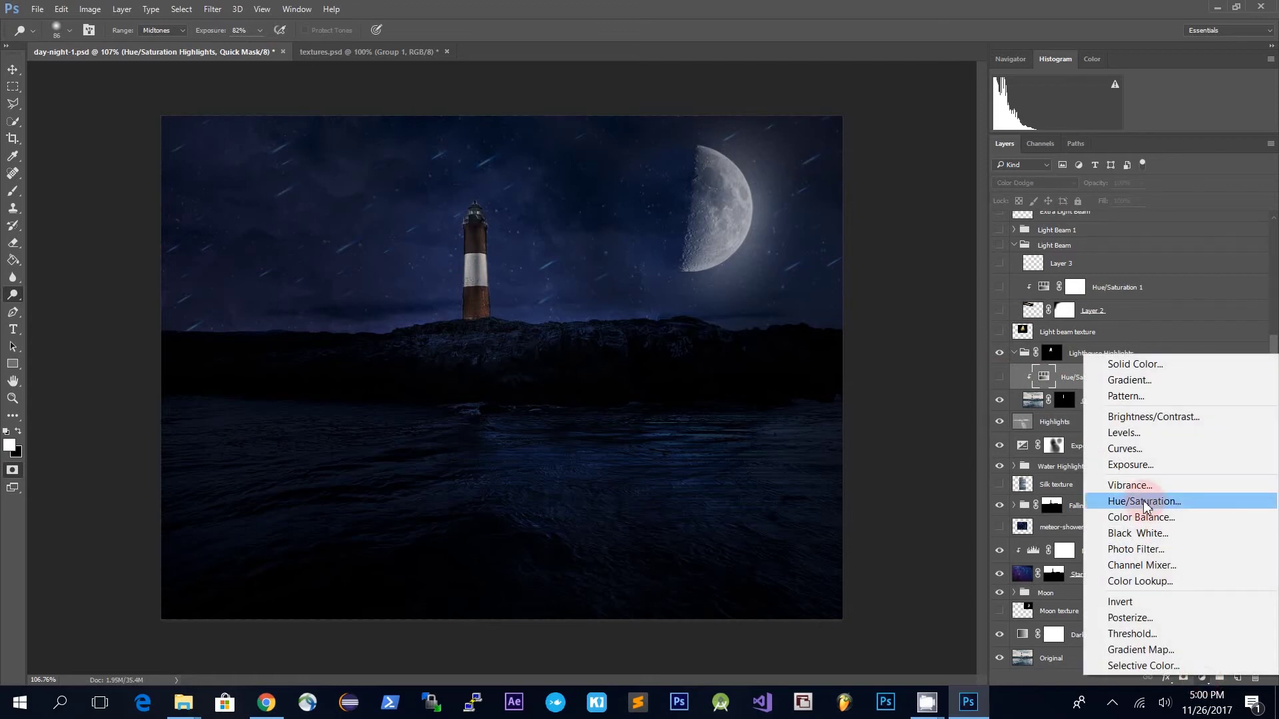
click(1041, 379)
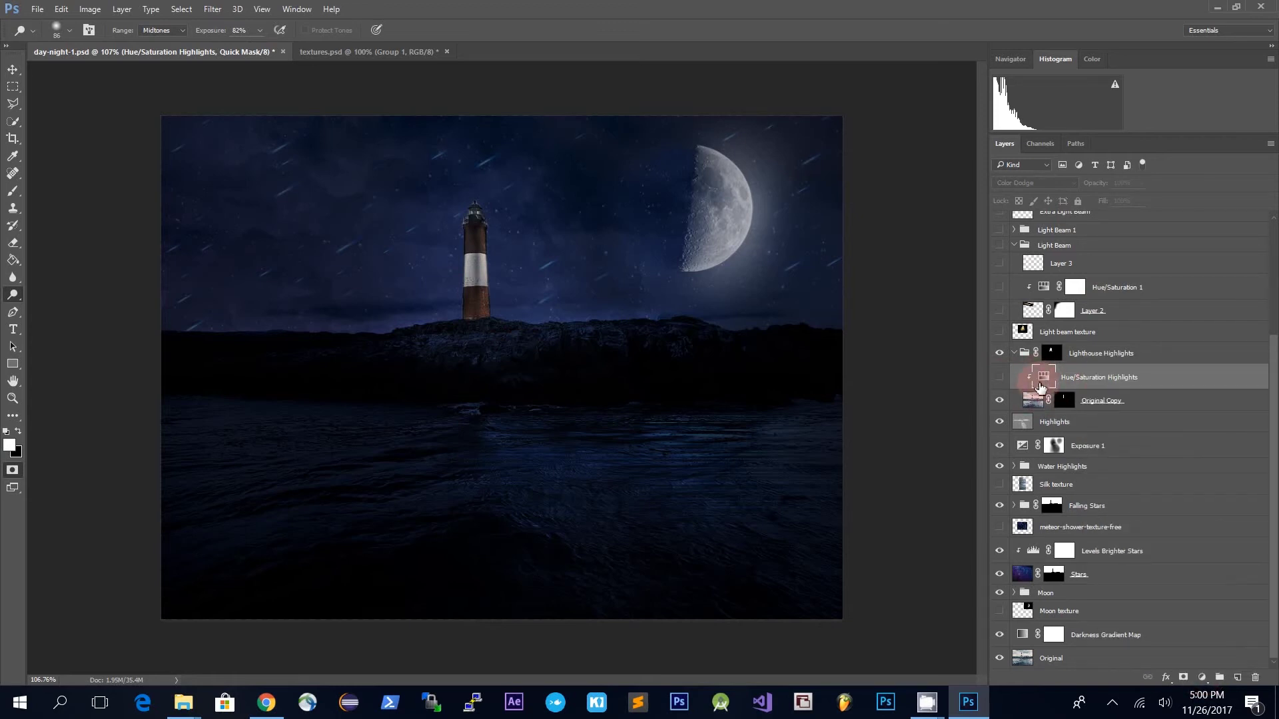
click(1000, 377)
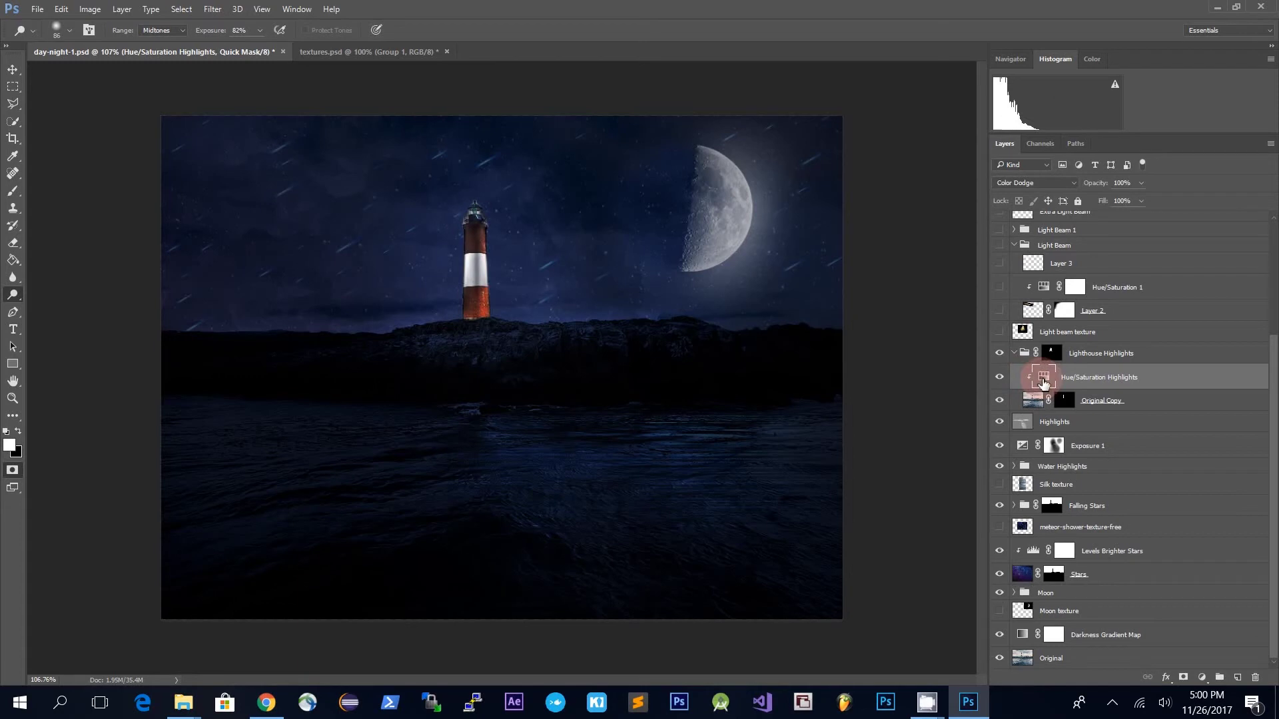
double_click(1043, 383)
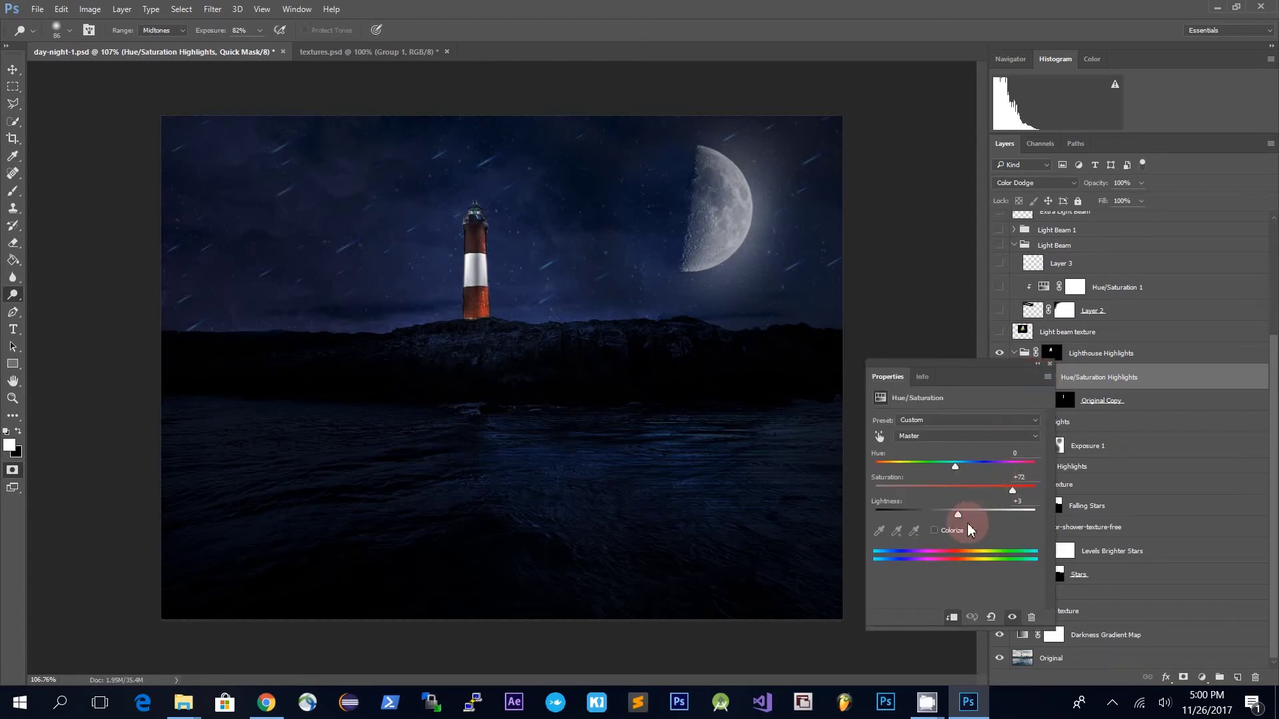
click(1050, 367)
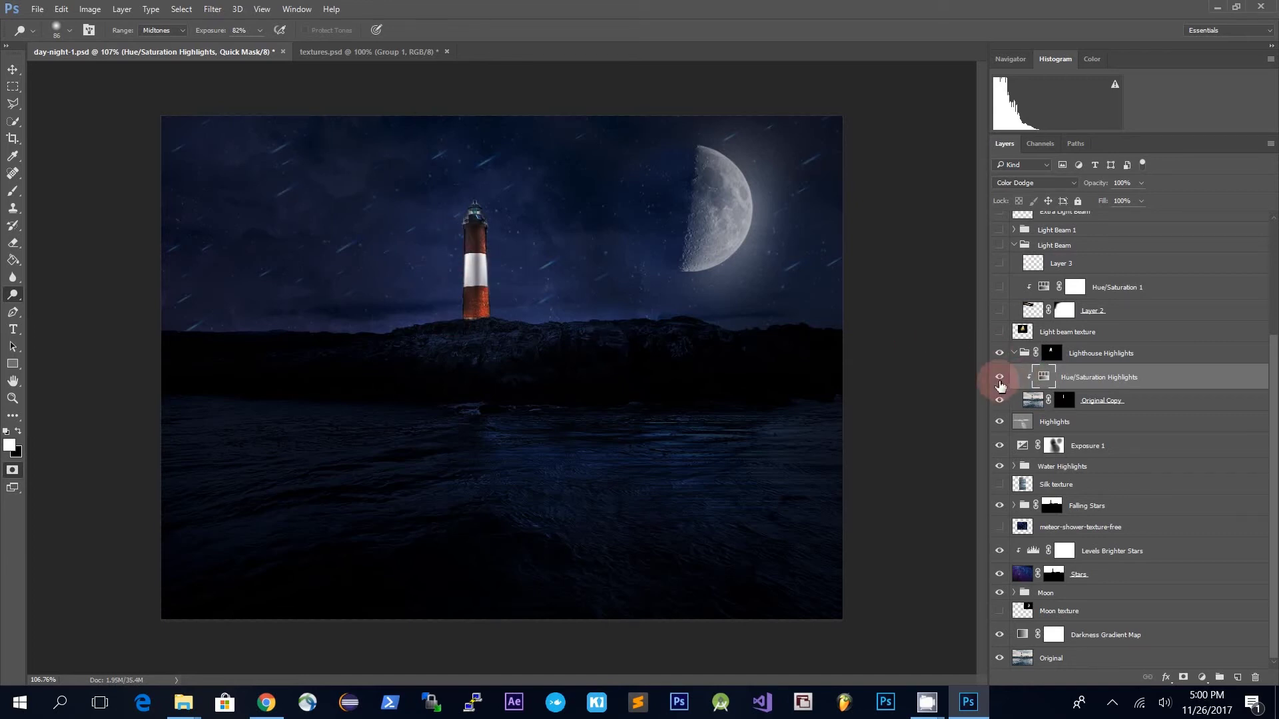
click(999, 383)
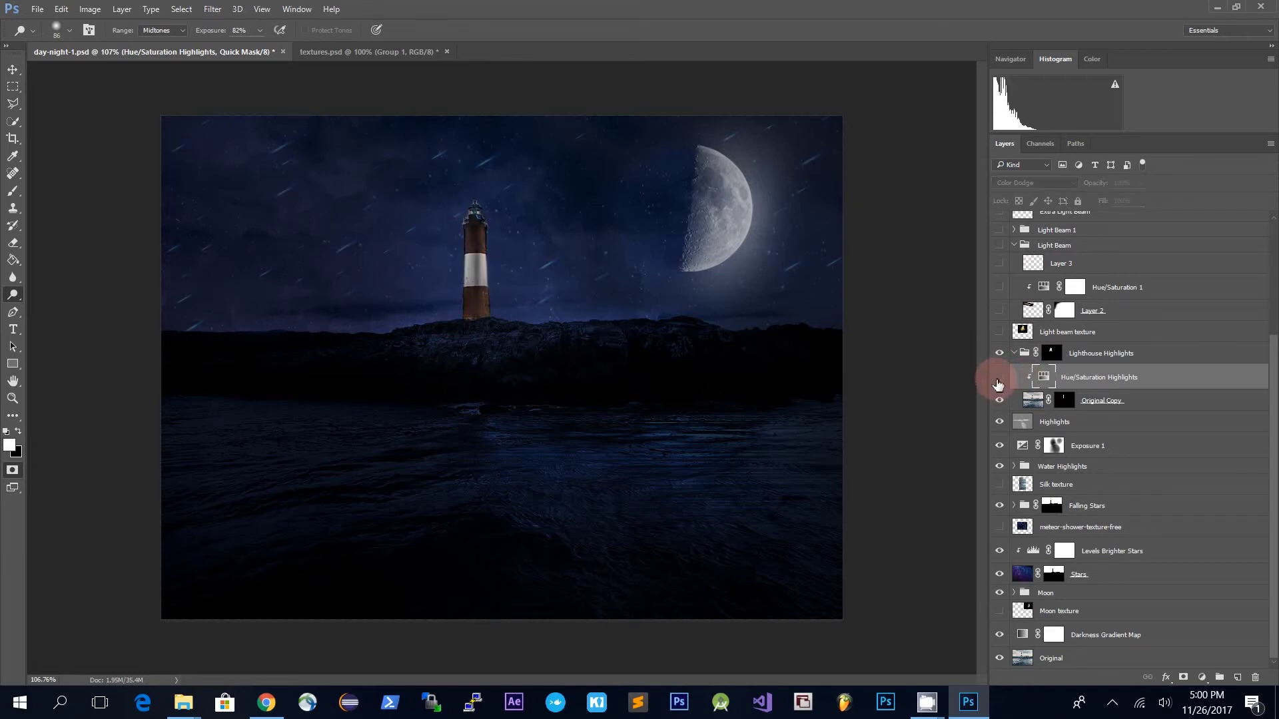
click(999, 382)
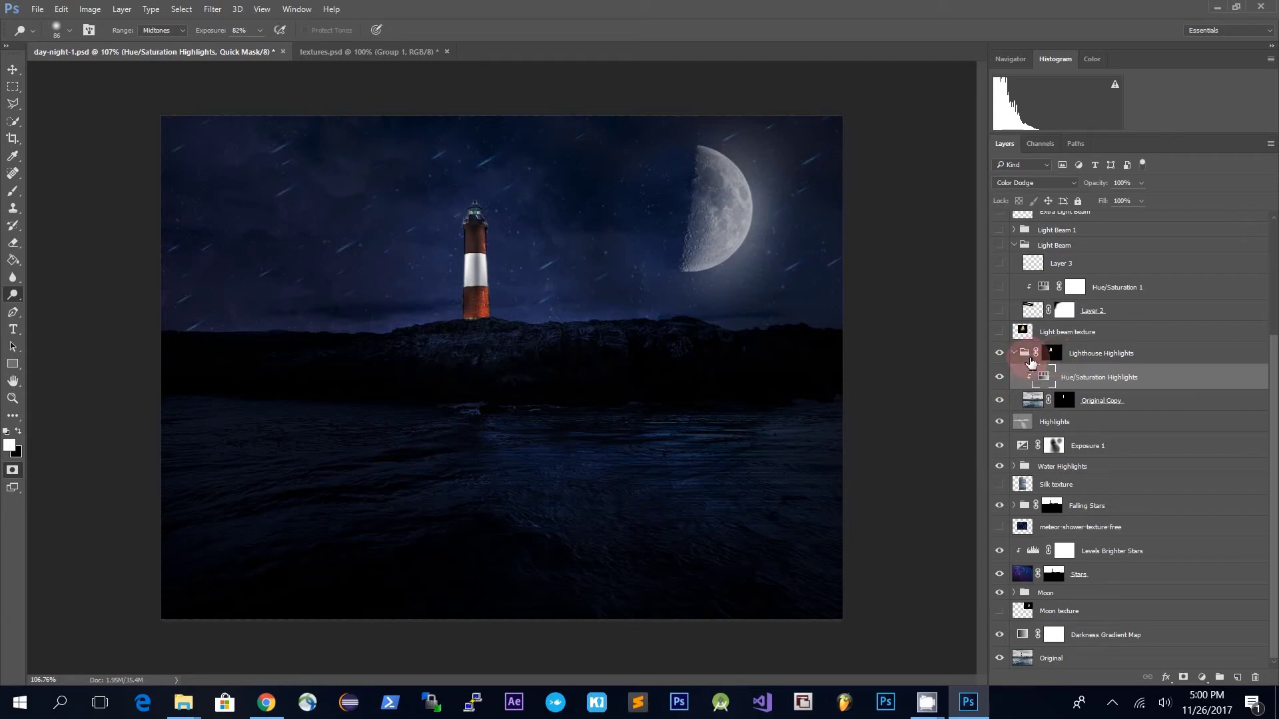
- Disable the Lighthouse Highlights group's layer mask to compare the lighthouse without it, and enable the mask again
click(1031, 360)
click(1102, 403)
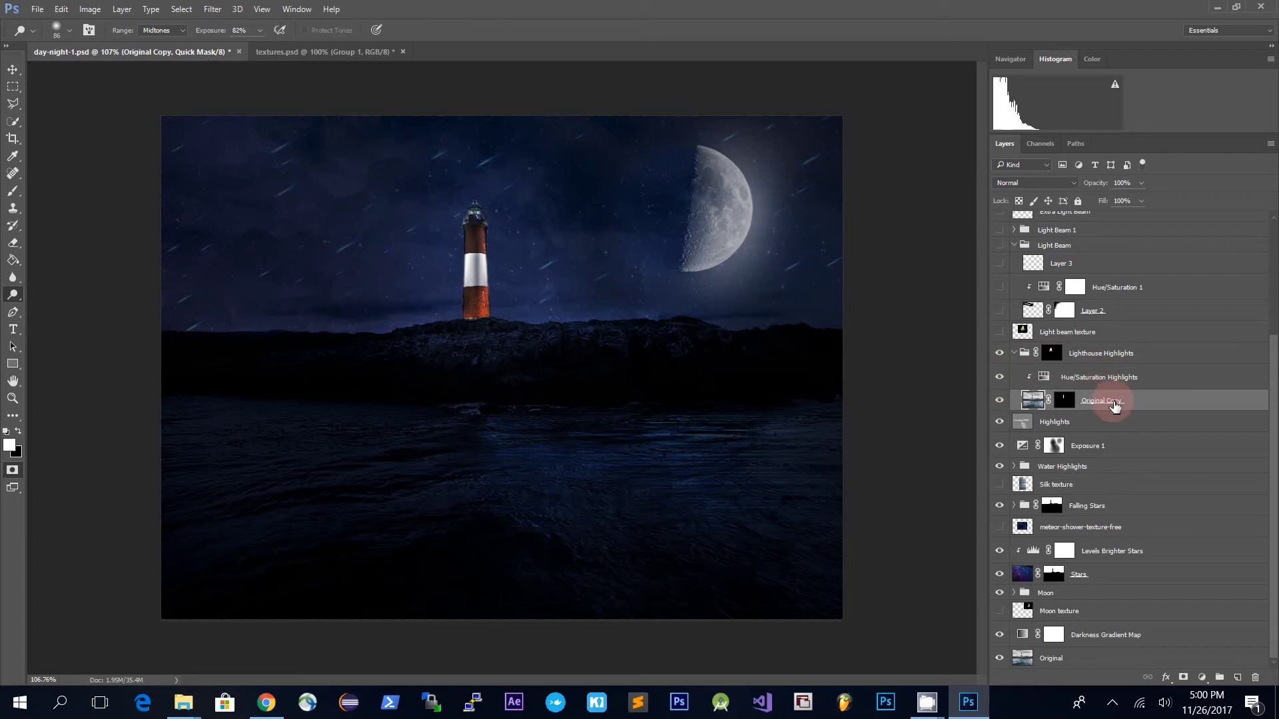
click(1114, 380)
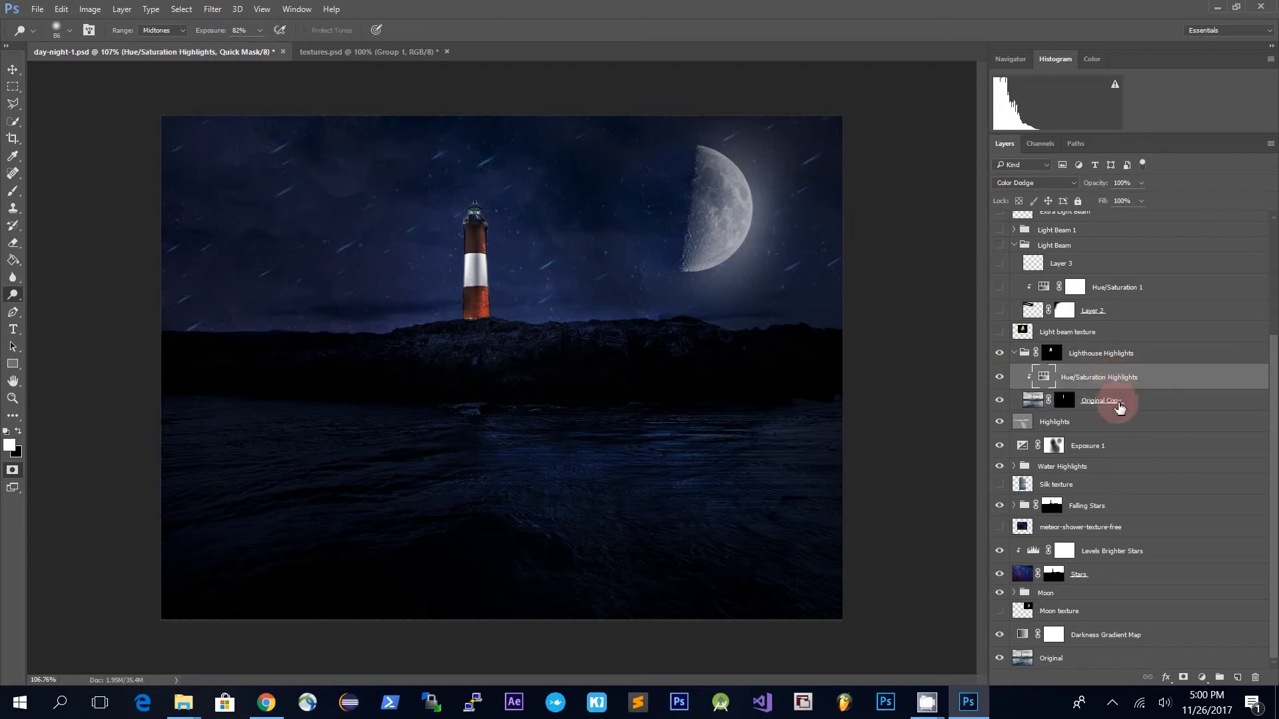
click(1119, 405)
right_click(1049, 356)
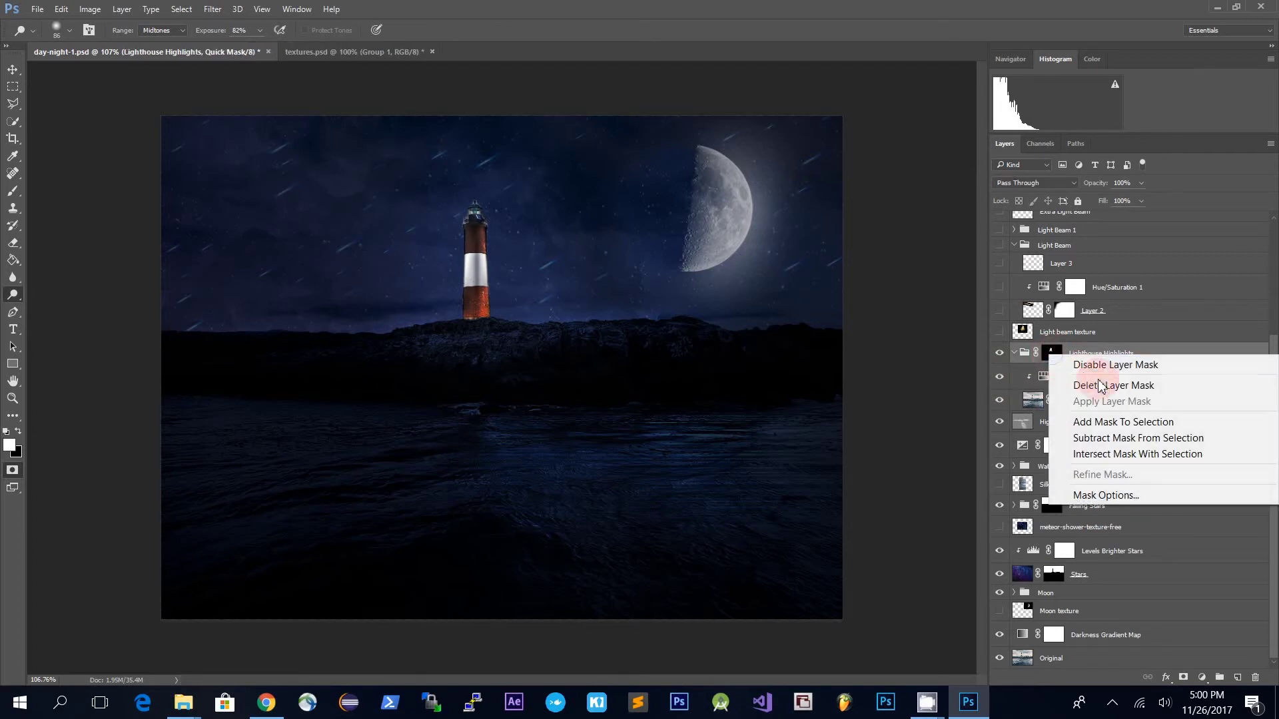
click(1096, 365)
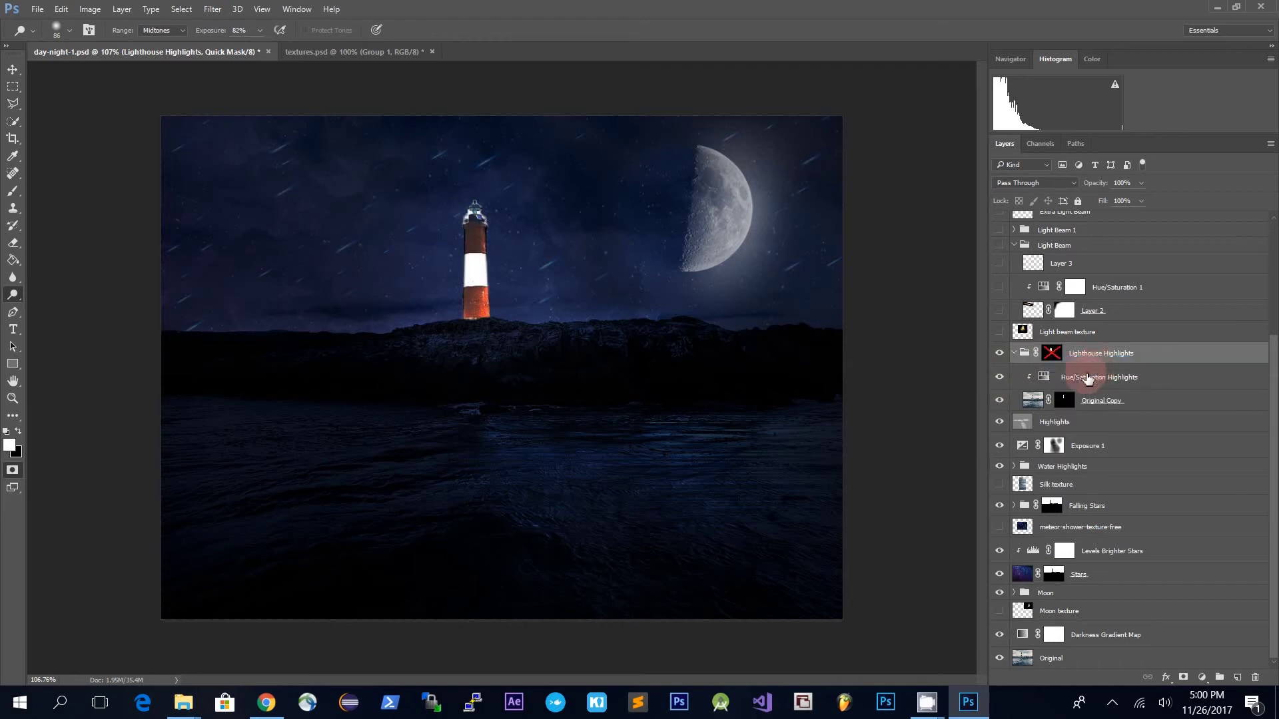
right_click(1053, 363)
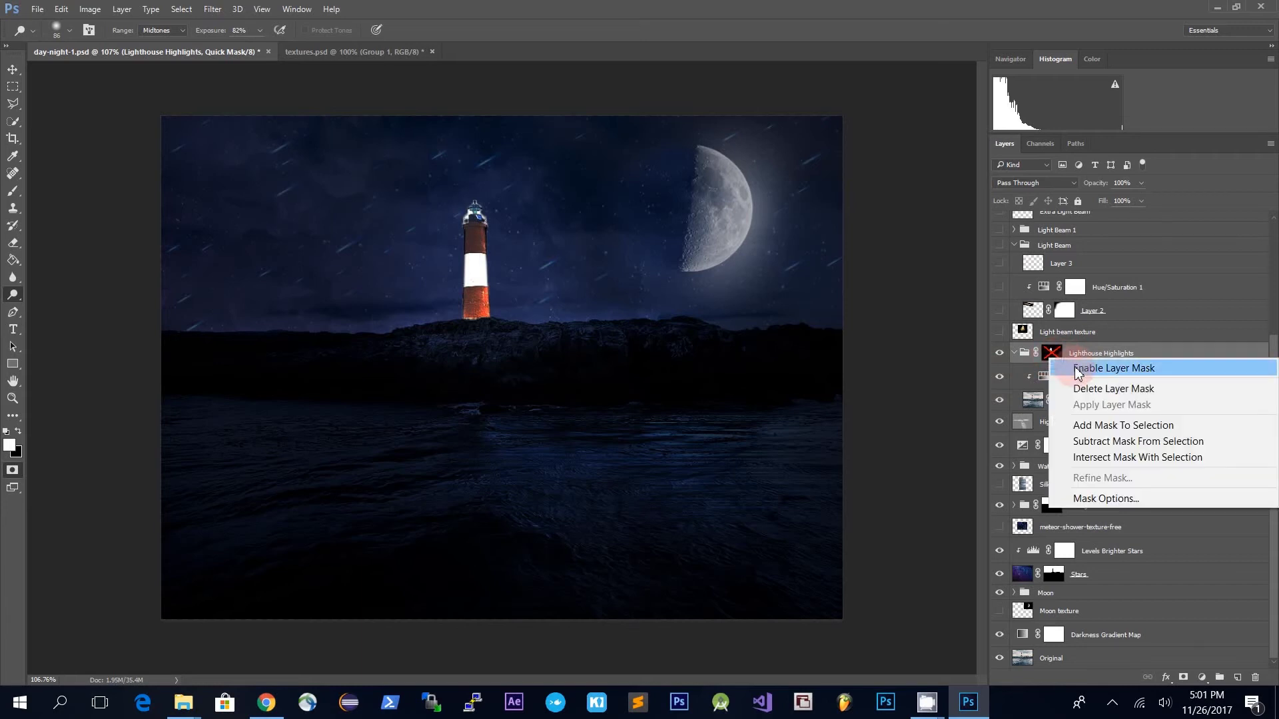
click(1078, 371)
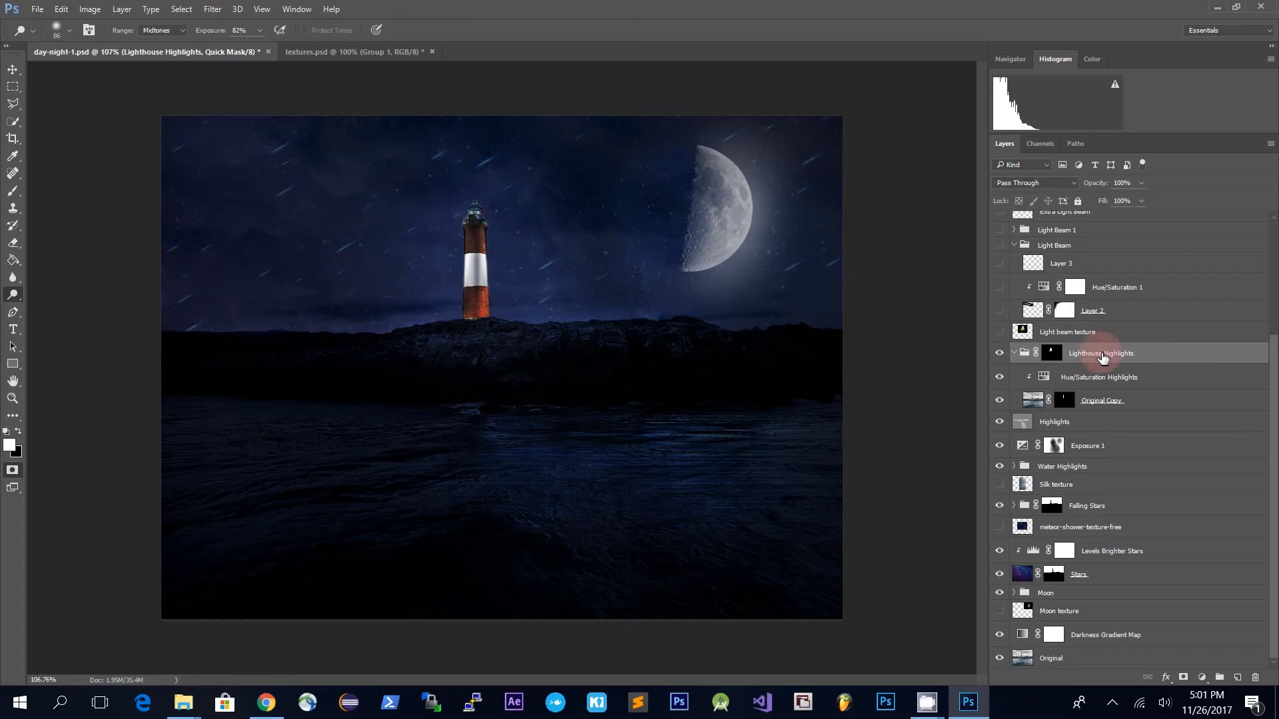
- Delete the Lighthouse Highlights group's mask, add a new one and invert it to black
right_click(1052, 358)
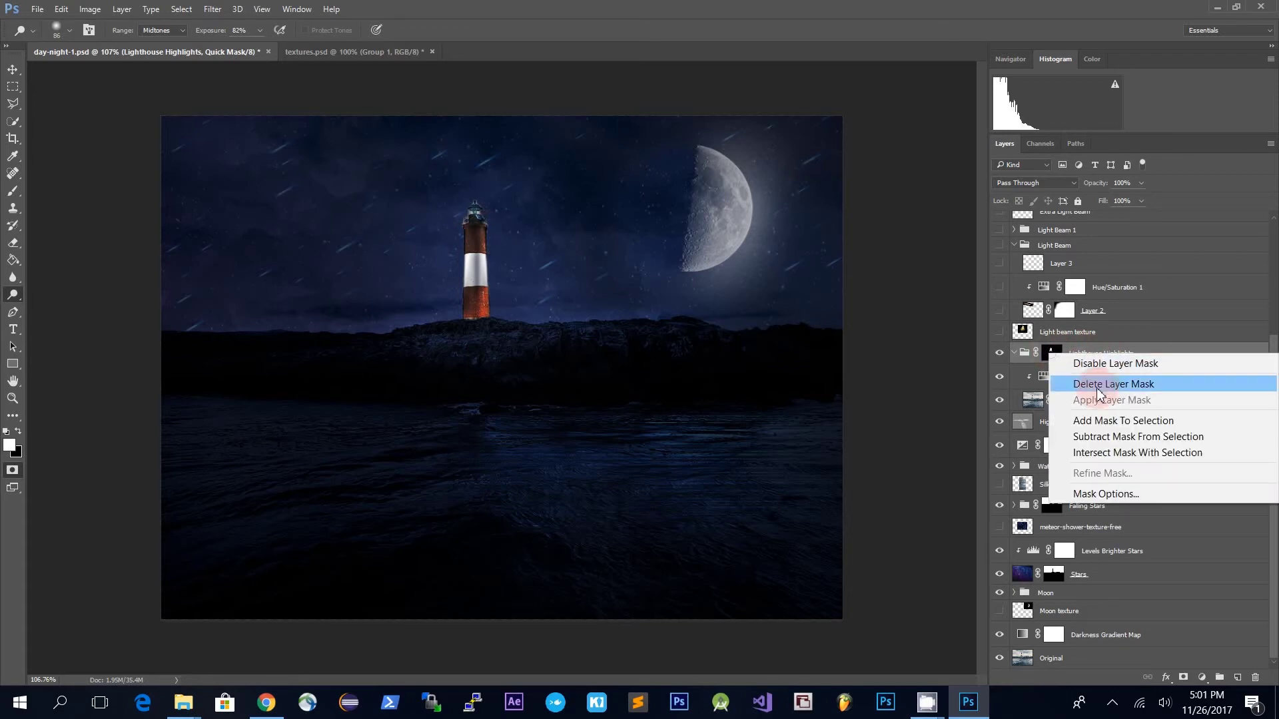
click(1113, 384)
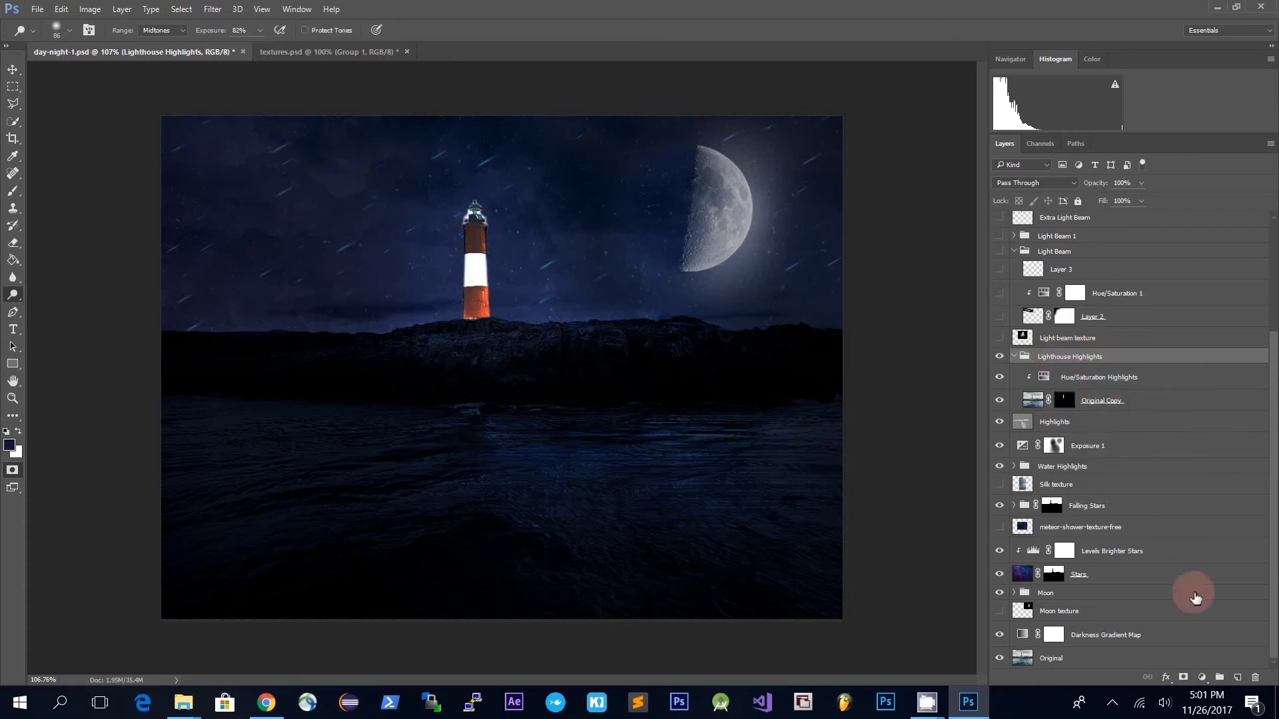
click(1183, 677)
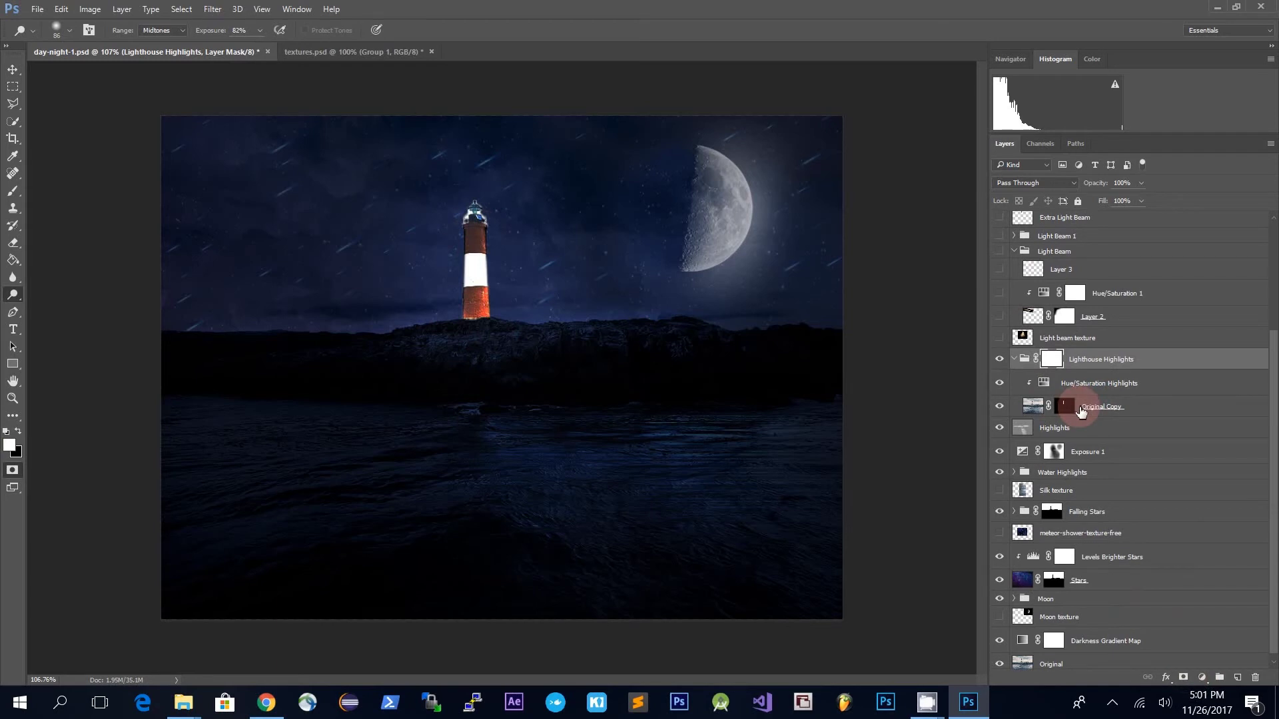
key(ctrl+i)
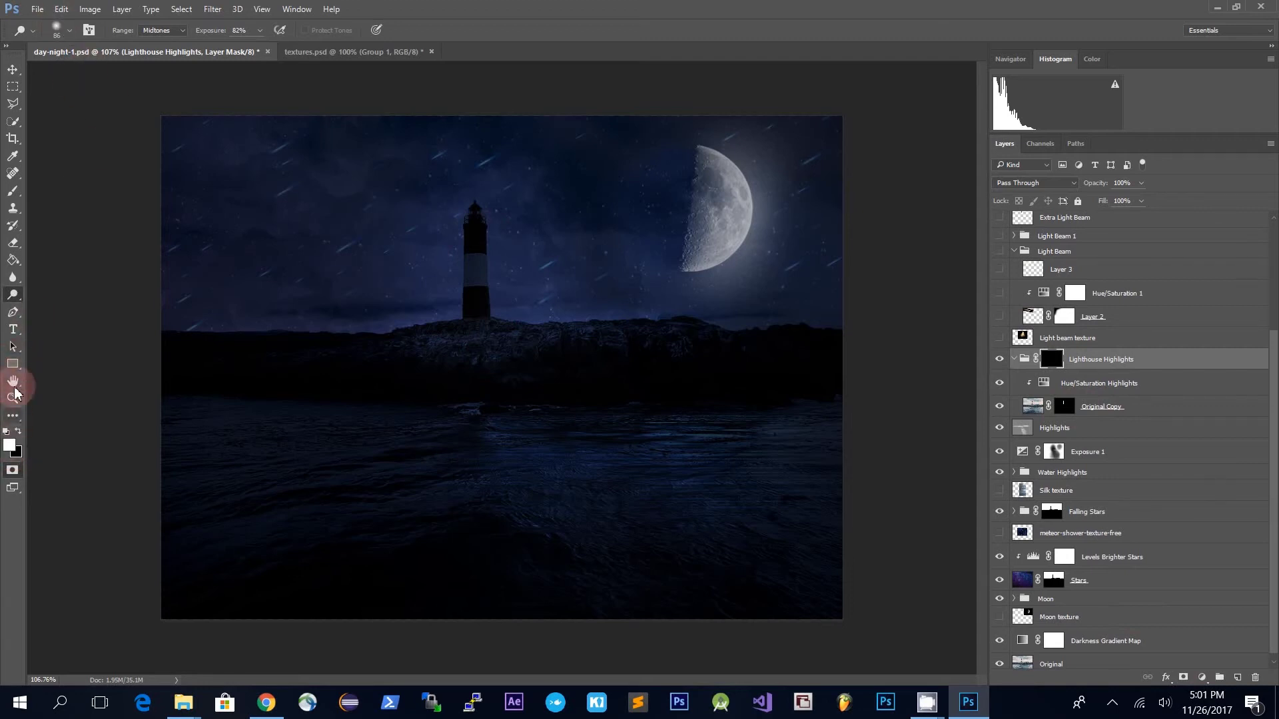
- Paint white on the group mask along the lighthouse with a soft 51 px brush at 35% hardness and 100% opacity
click(12, 191)
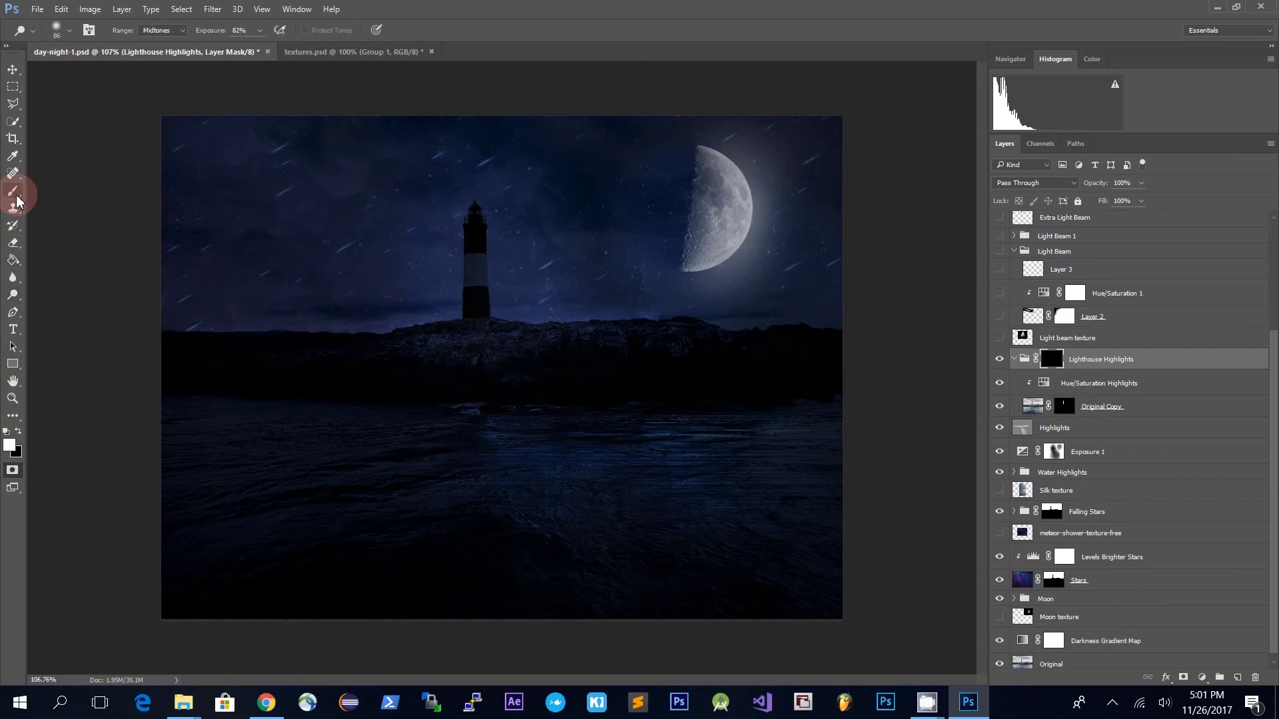
click(70, 31)
mouse_move(112, 102)
mouse_down()
mouse_move(127, 107)
mouse_move(112, 104)
mouse_up()
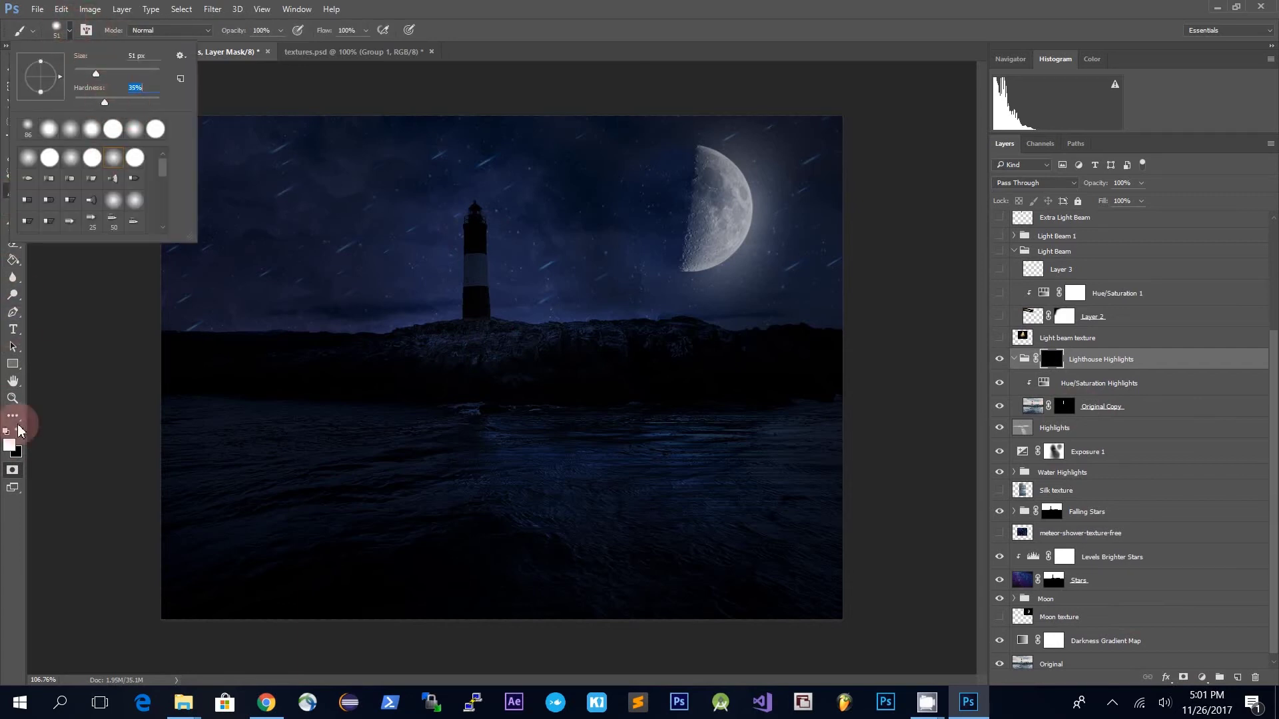
click(9, 445)
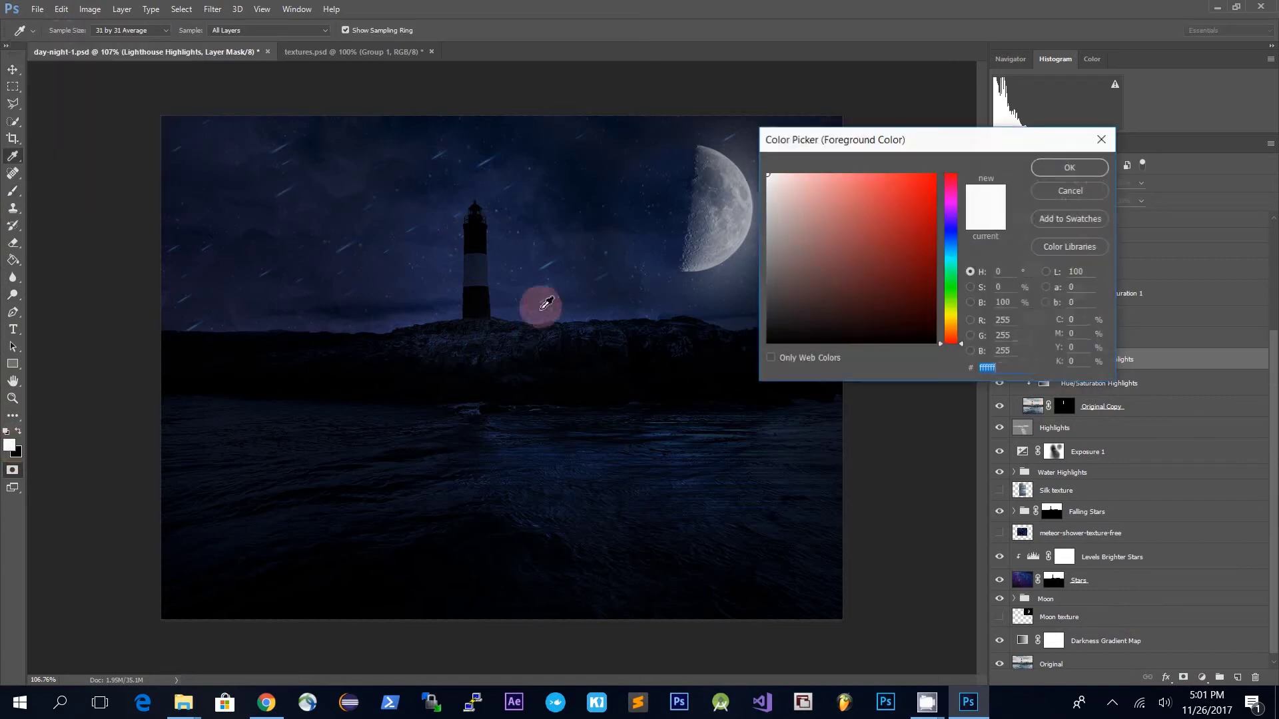
click(1070, 167)
mouse_move(448, 233)
mouse_down()
mouse_move(443, 277)
mouse_move(466, 214)
mouse_move(500, 214)
mouse_move(484, 284)
mouse_move(509, 306)
mouse_move(448, 314)
mouse_move(508, 298)
mouse_move(500, 220)
mouse_move(449, 210)
mouse_move(451, 224)
mouse_up()
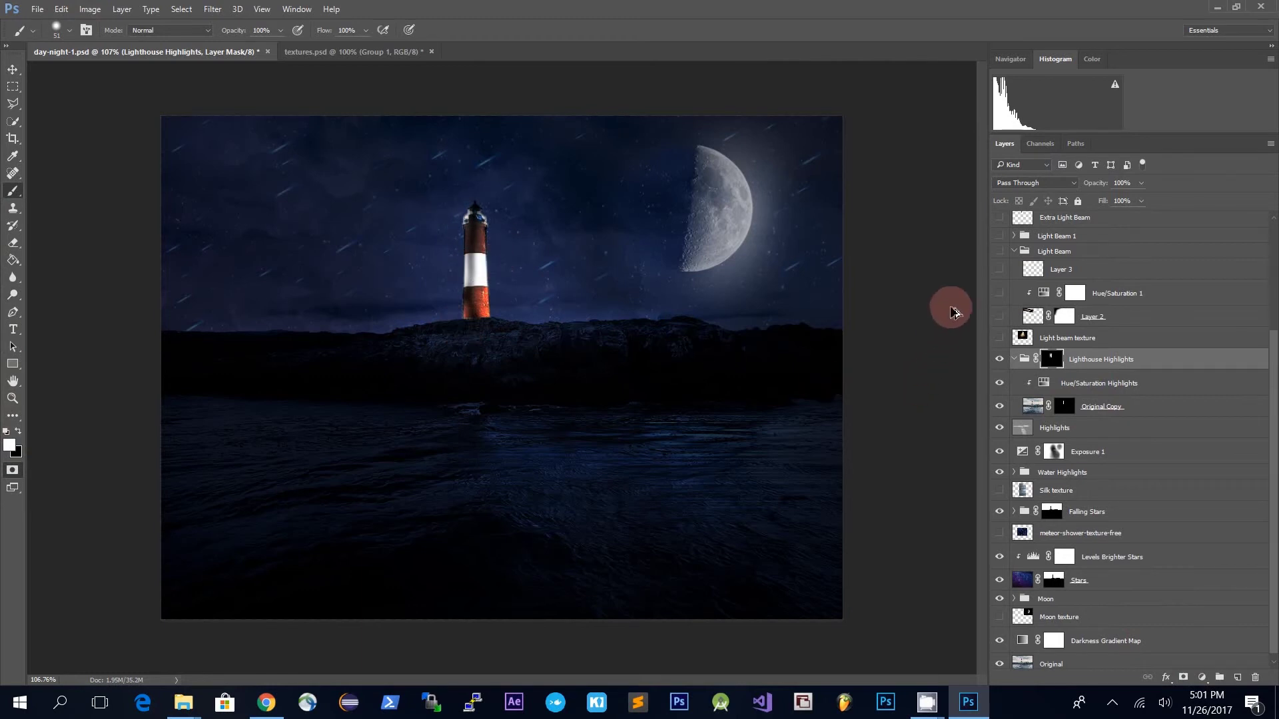
- Undo the brush strokes and the inversion on the Lighthouse Highlights group's mask
key(ctrl+alt+z)
key(ctrl+alt+z)
key(ctrl+alt+z)
key(ctrl+alt+z)
key(ctrl+alt+z)
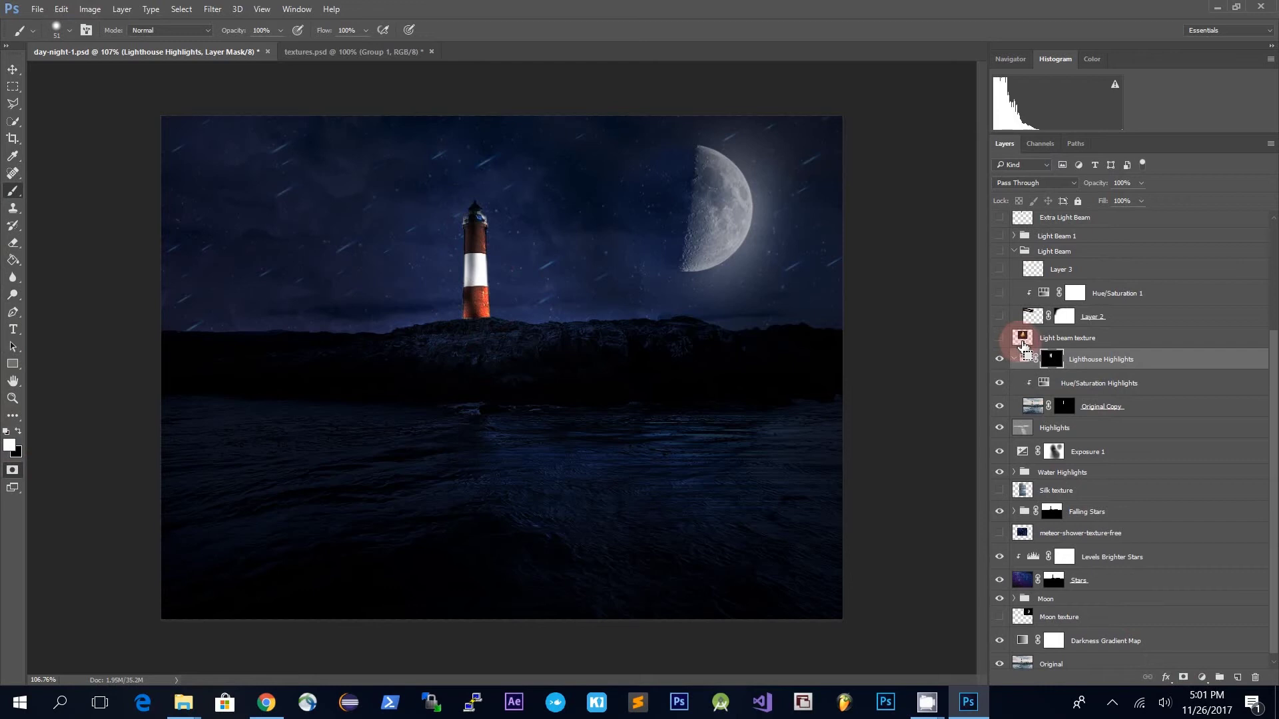
key(ctrl+alt+z)
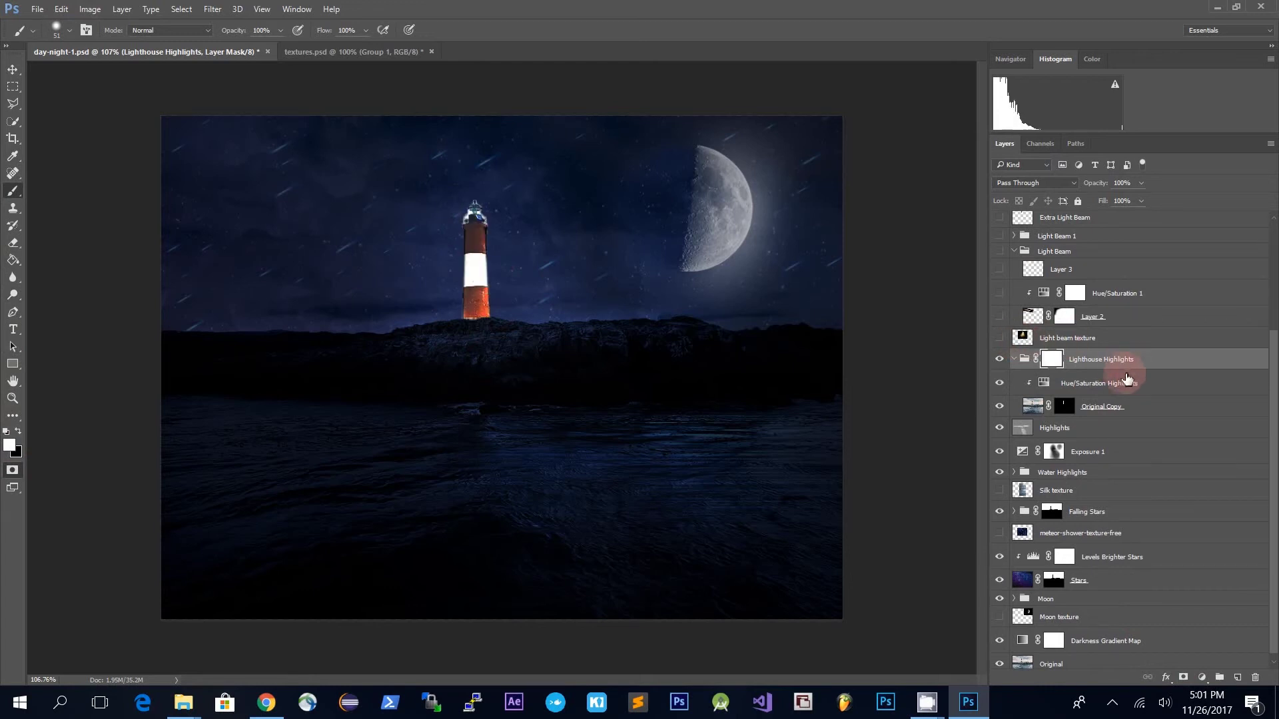
- Redo the undone changes to the Lighthouse Highlights group's mask
key(ctrl+shift+z)
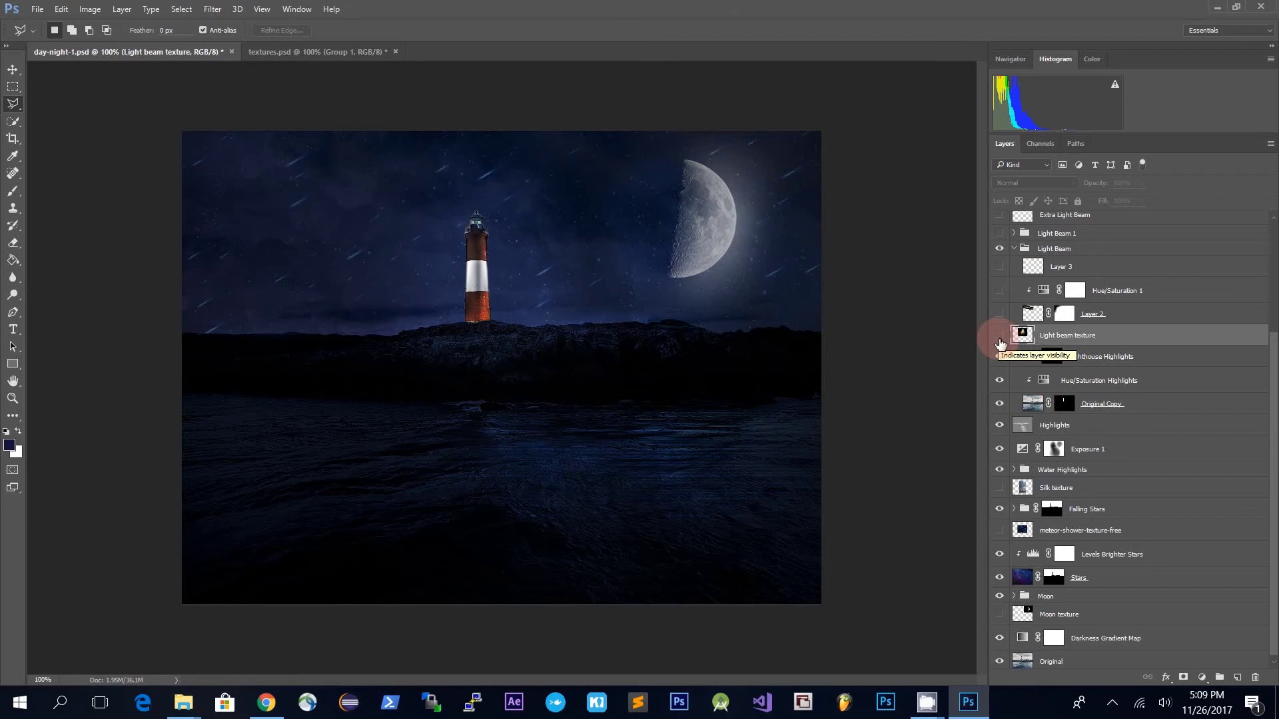
- Show the Light beam texture layer and set its blend mode to Screen
click(1000, 336)
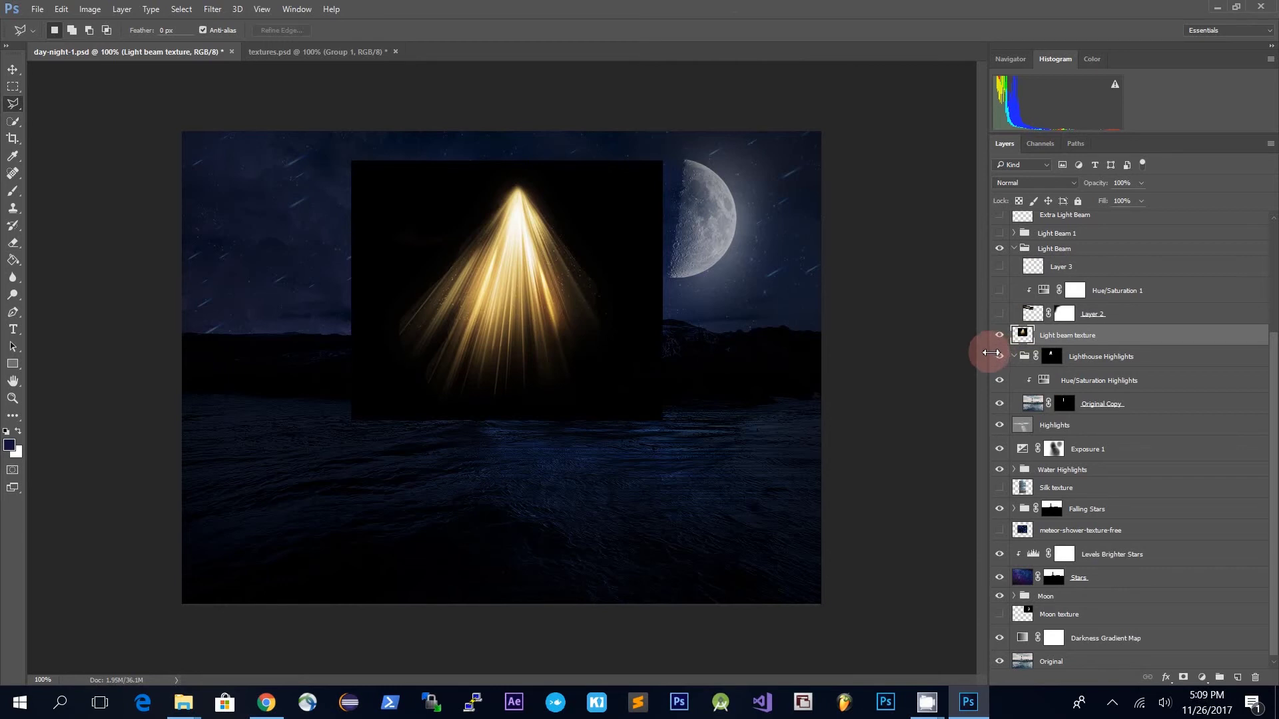
click(1072, 185)
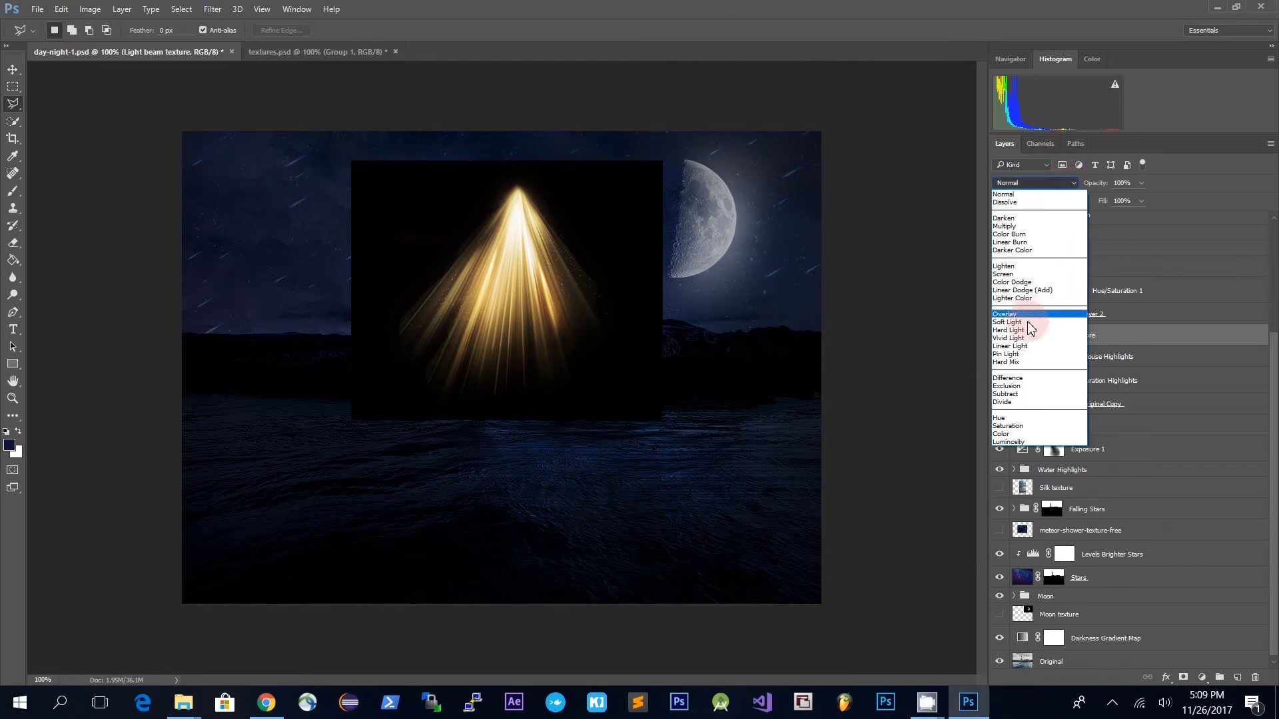
click(1015, 275)
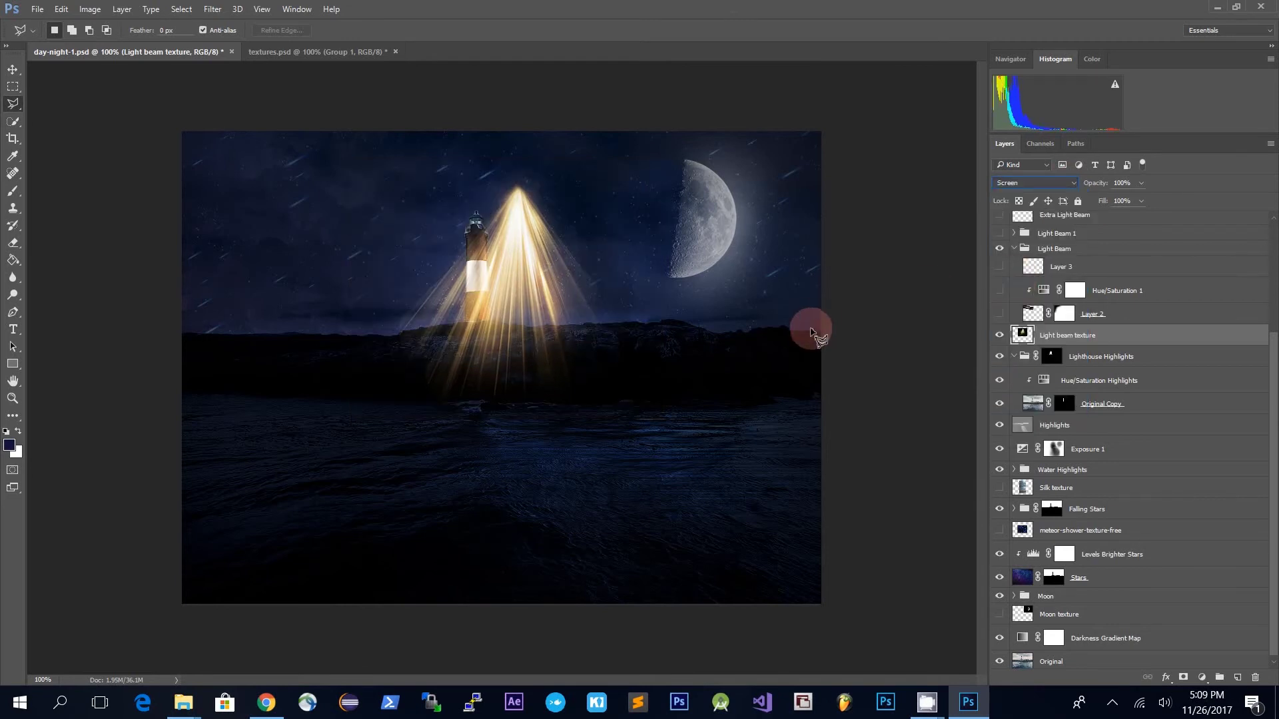
- Free-transform the light beam to about 30% width, rotate it about 100.6° and place its tip at the lighthouse lantern, pointing left
key(ctrl+t)
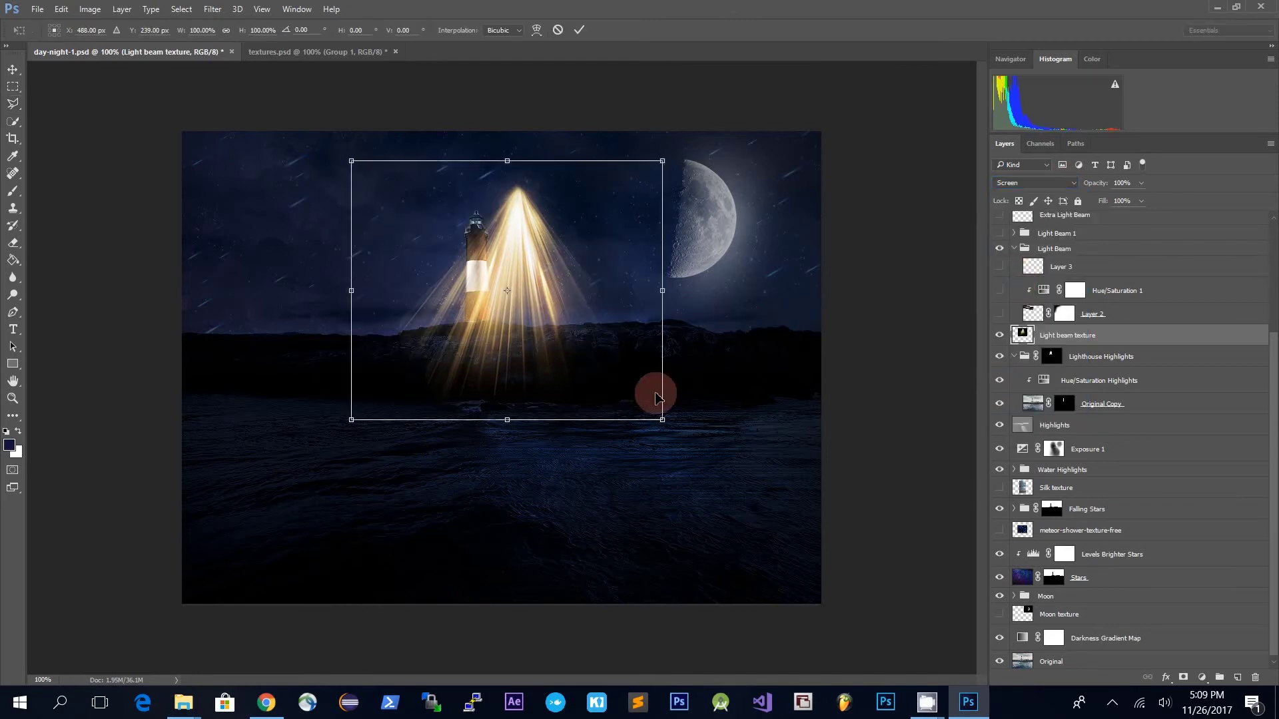
drag(663, 291, 446, 195)
drag(446, 128, 542, 371)
drag(453, 308, 400, 209)
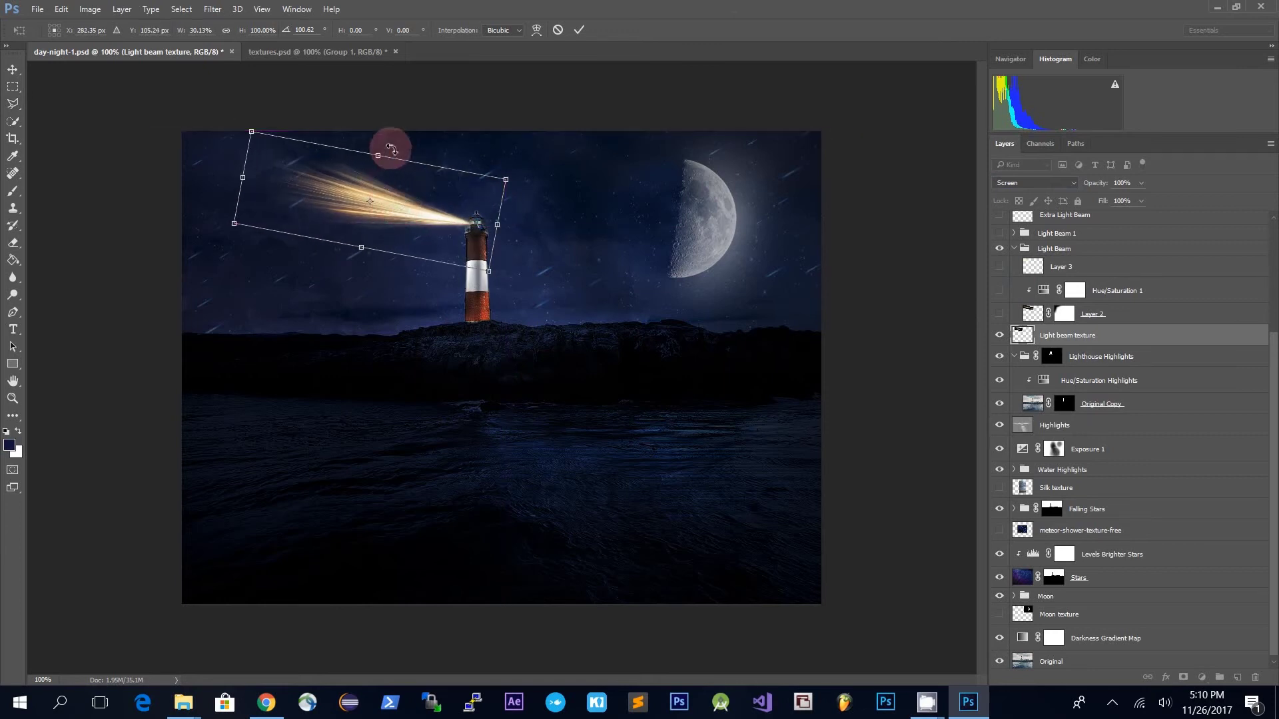
- Narrow the light beam to about 20.6% width, nudge it slightly right and up onto the lantern, and apply the transform
drag(378, 156, 373, 184)
drag(397, 227, 401, 209)
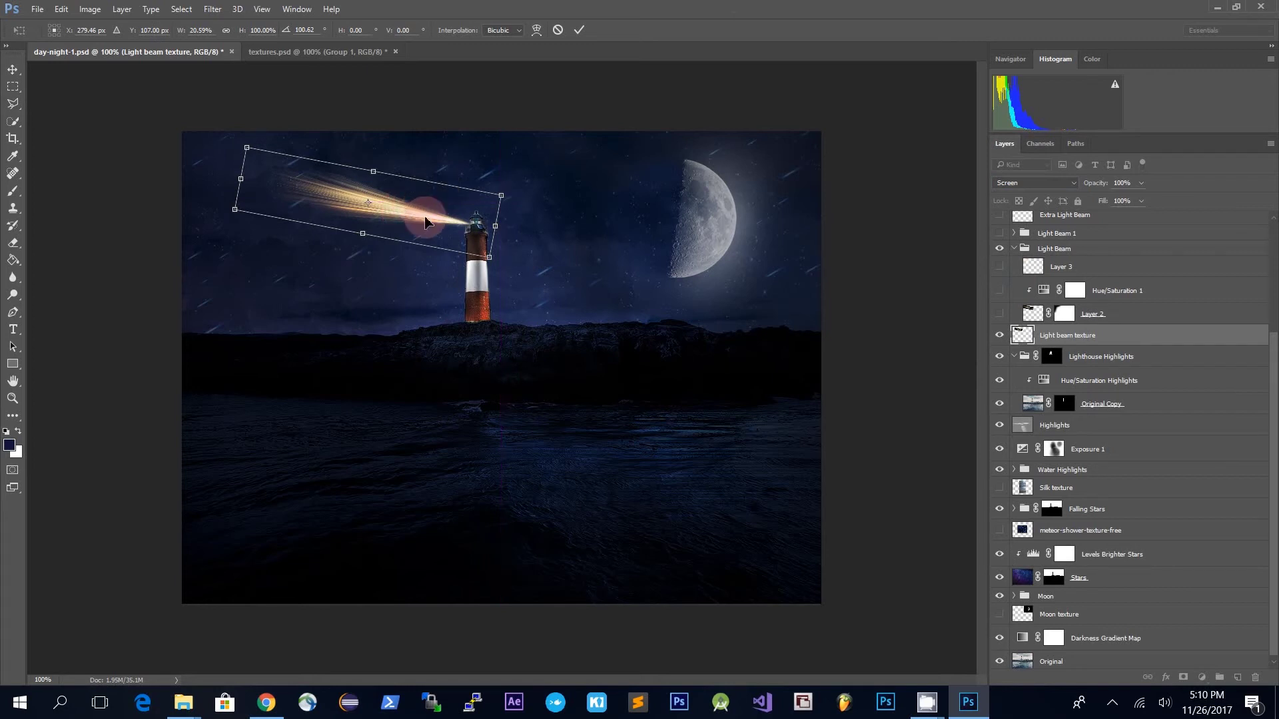
key(Right)
key(Right)
key(Right)
key(Right)
key(Right)
key(Up)
key(Up)
key(Up)
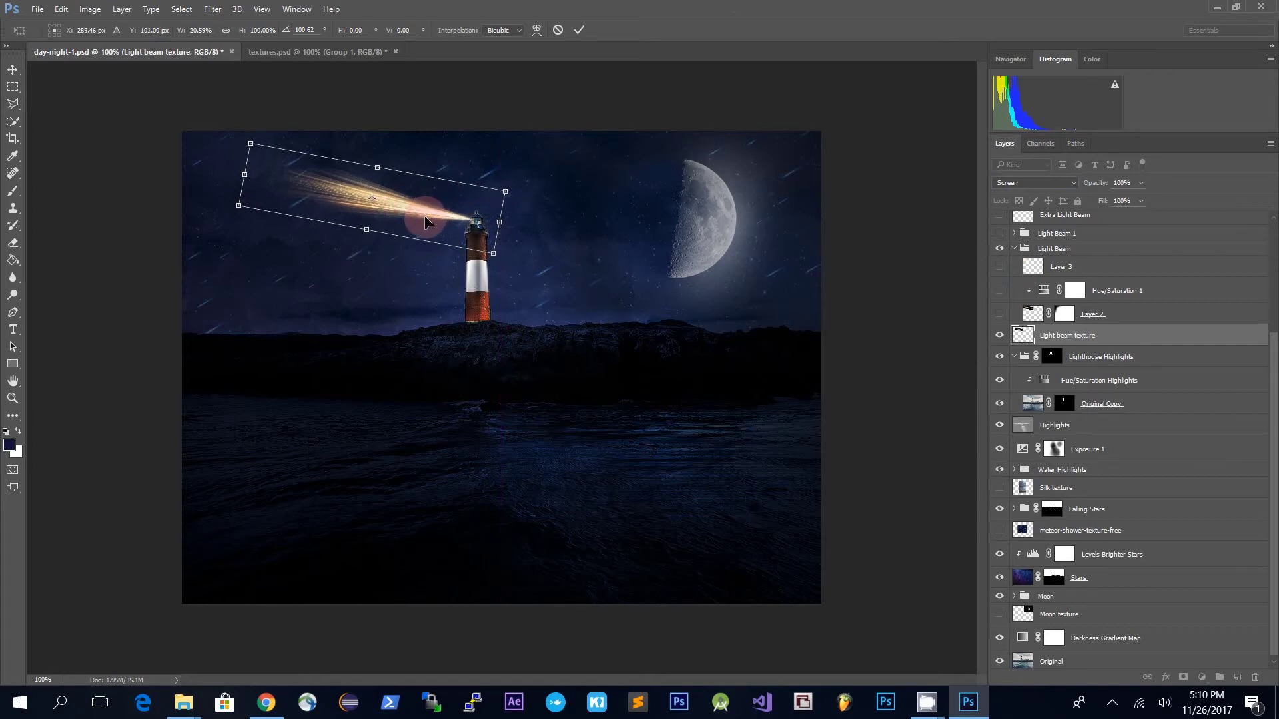
key(Return)
key(l)
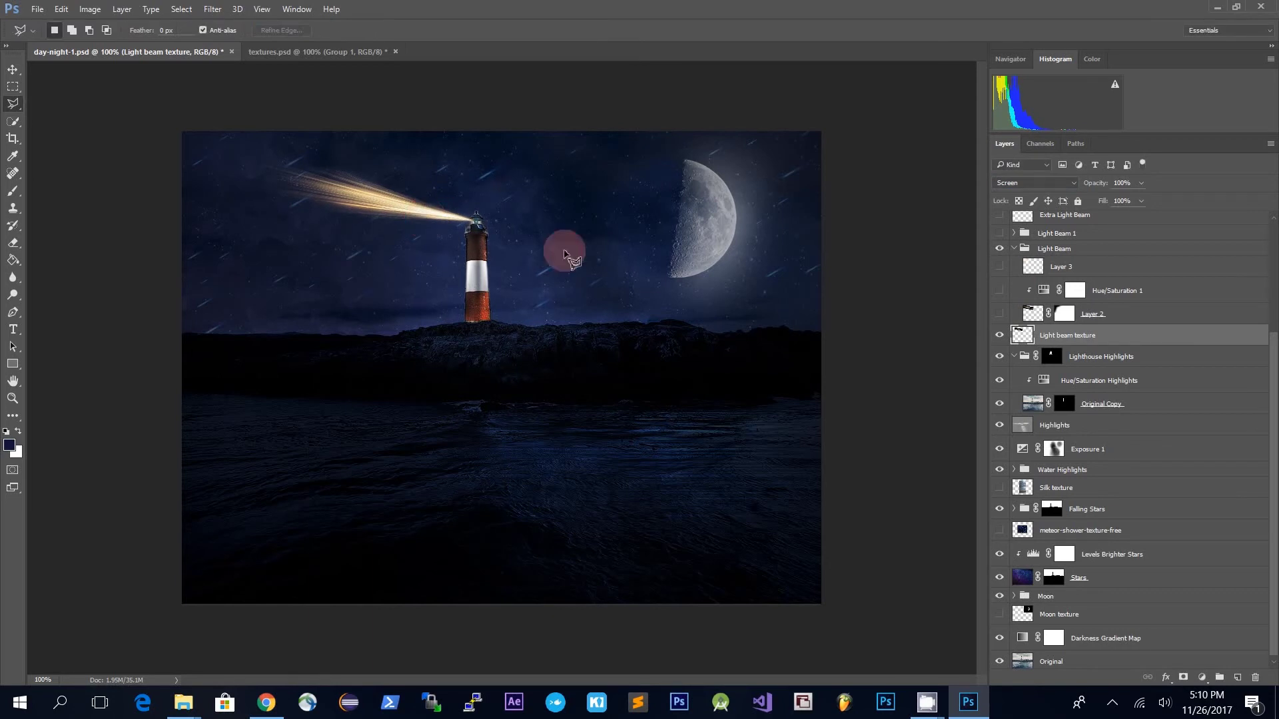
- Apply a Motion Blur to the light beam texture with an angle of -12° and a distance of 85 pixels
click(213, 9)
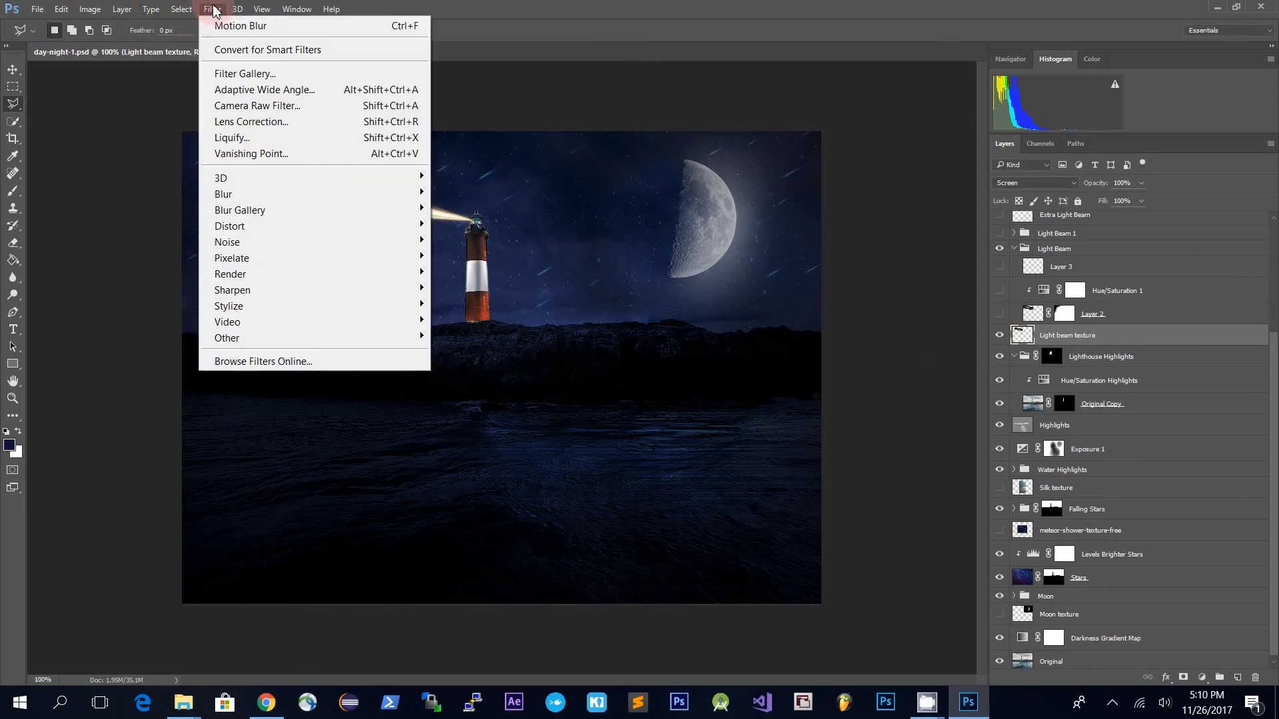
mouse_move(252, 197)
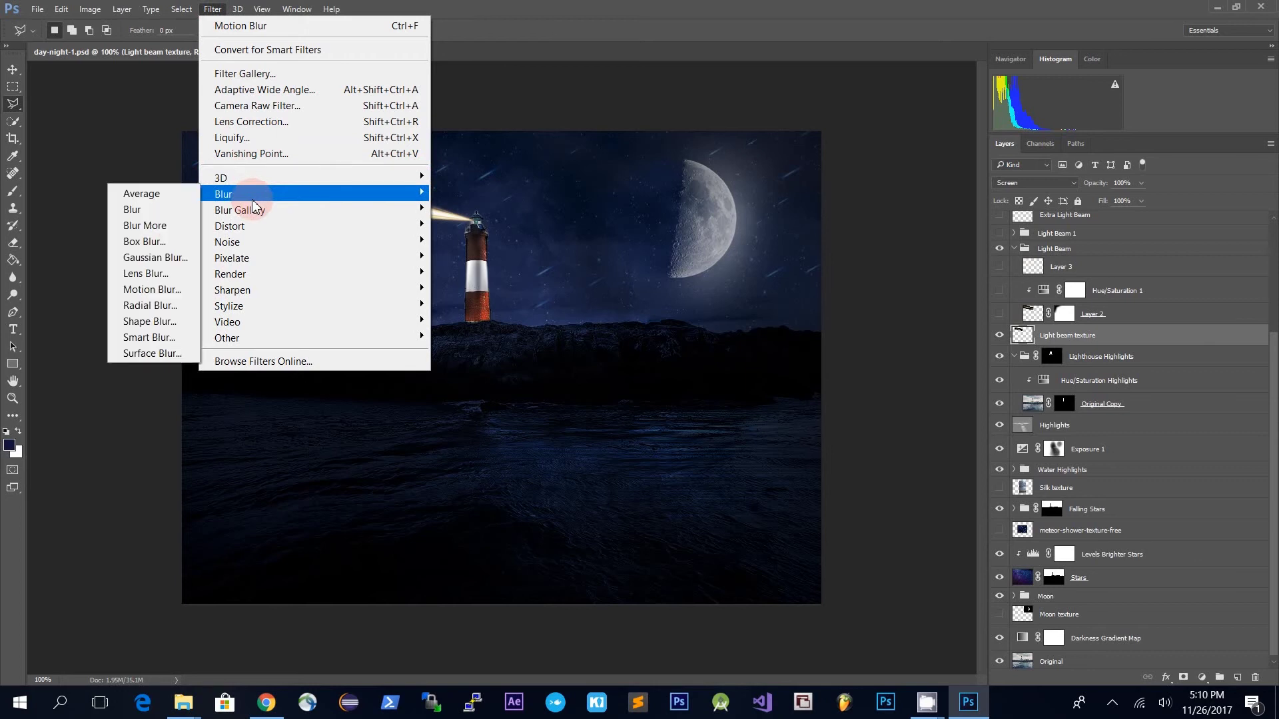
click(163, 289)
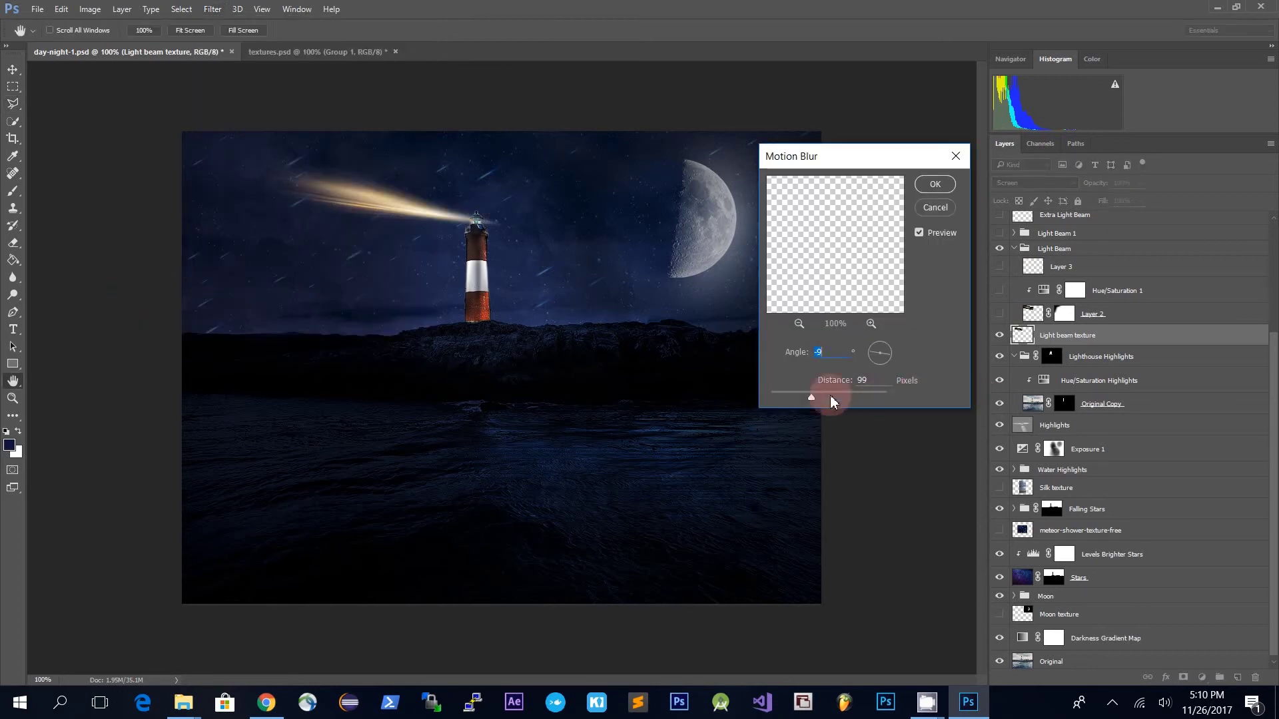
drag(805, 399, 810, 396)
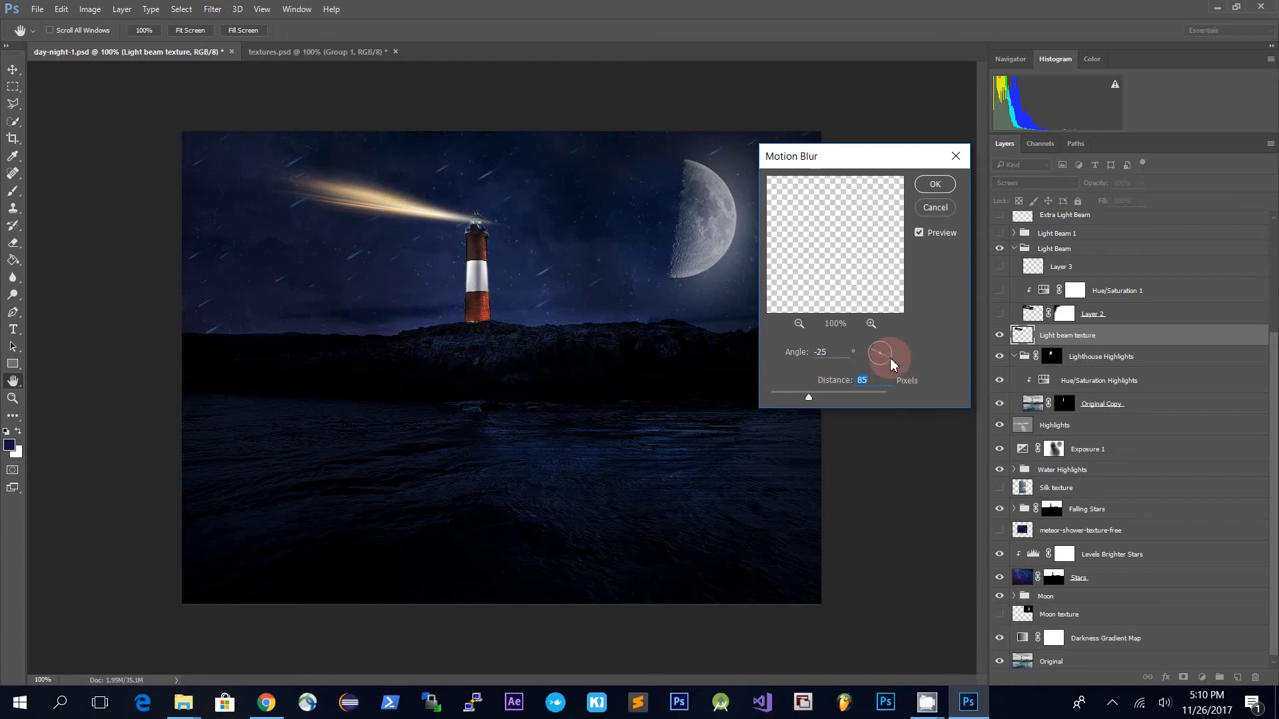
click(891, 358)
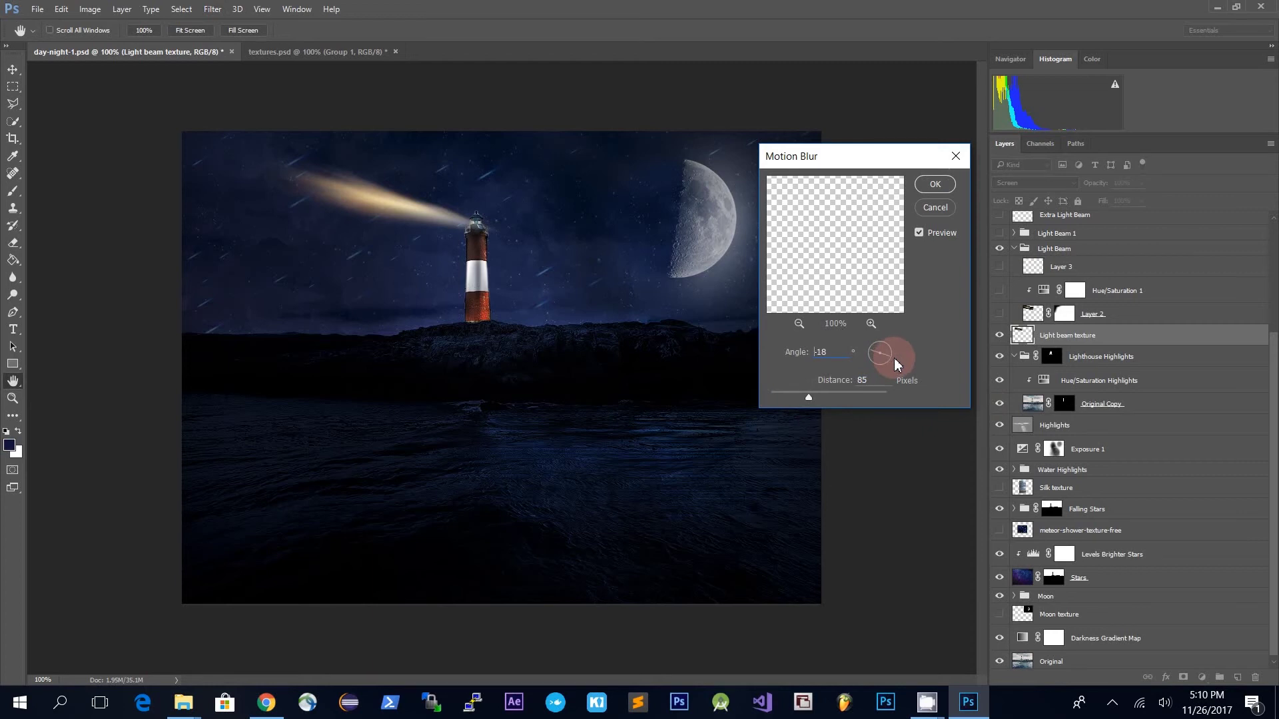
drag(895, 359, 896, 357)
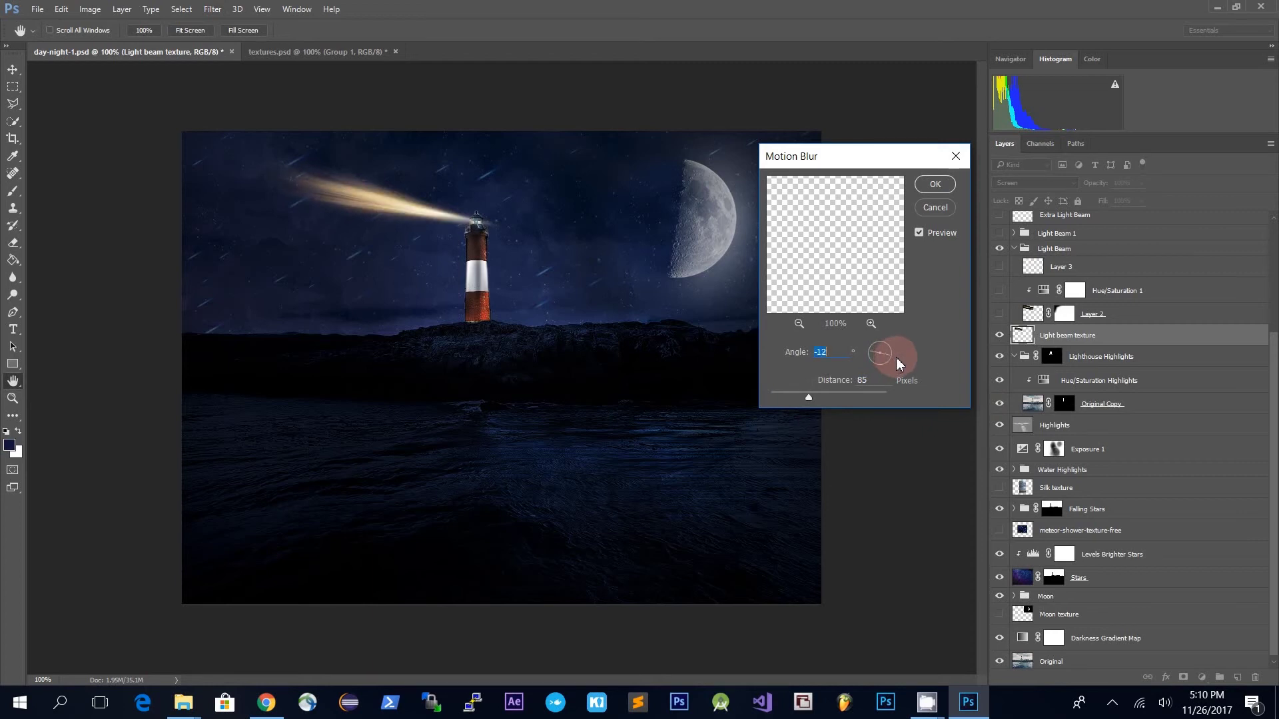
click(942, 190)
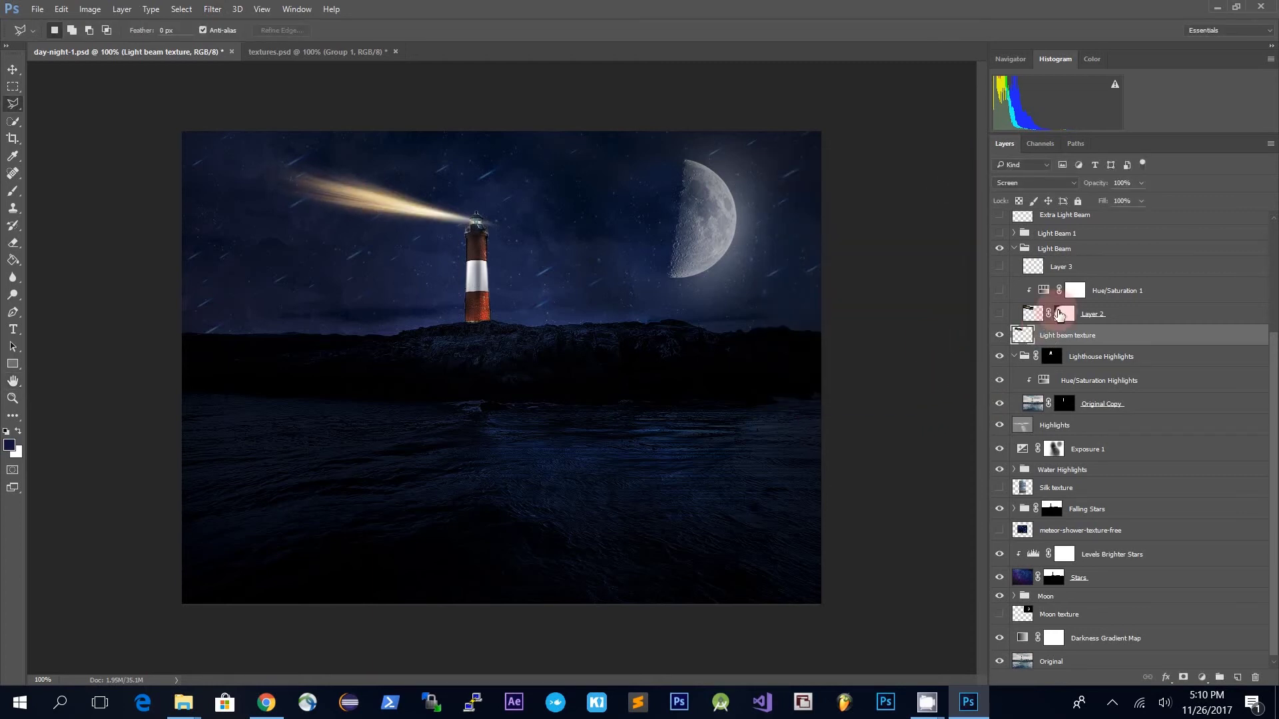
- Hide the Light beam texture layer, show Layer 2 with its clipped Hue/Saturation 1 adjustment, and check the adjustment's settings
click(1000, 335)
click(999, 314)
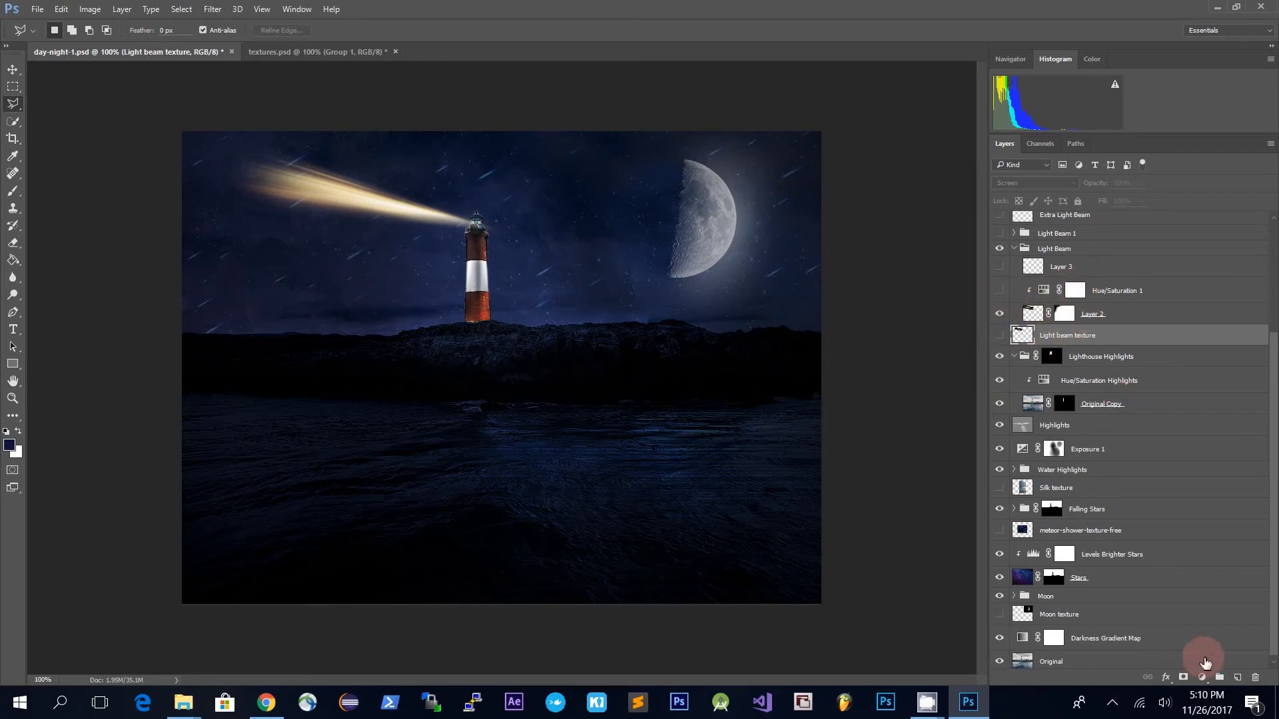
click(1203, 678)
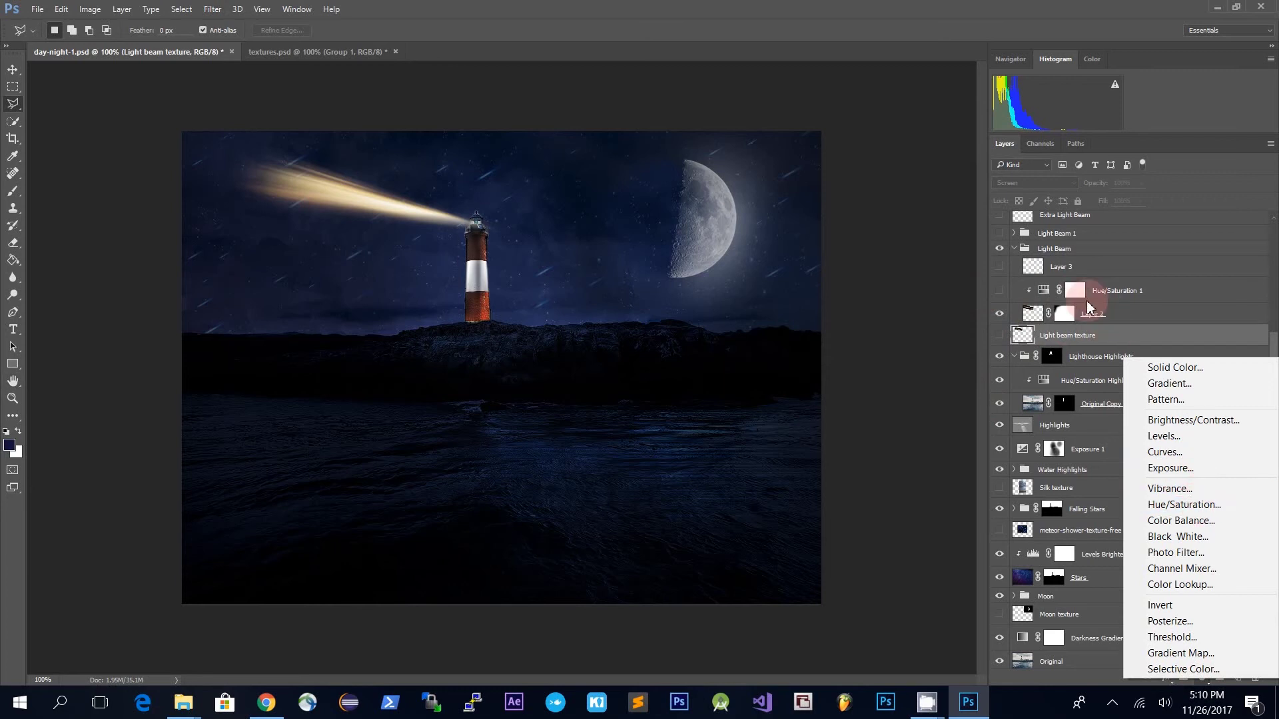
click(994, 291)
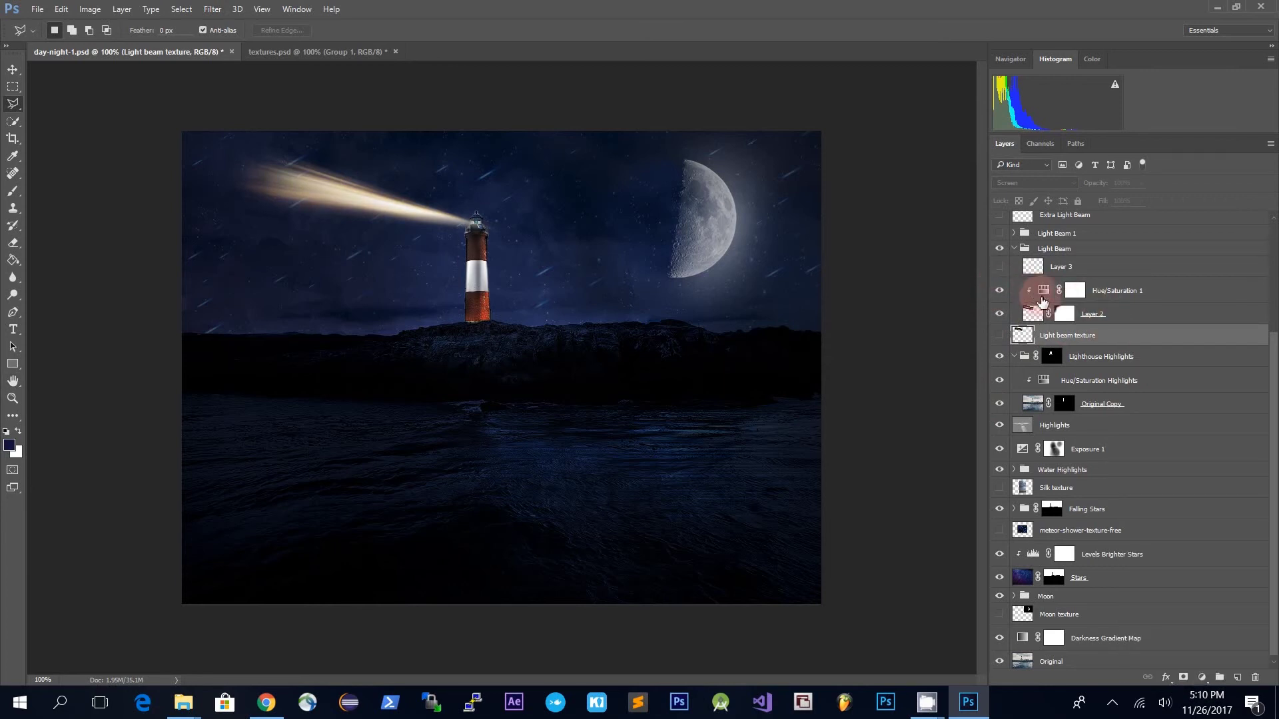
double_click(1045, 293)
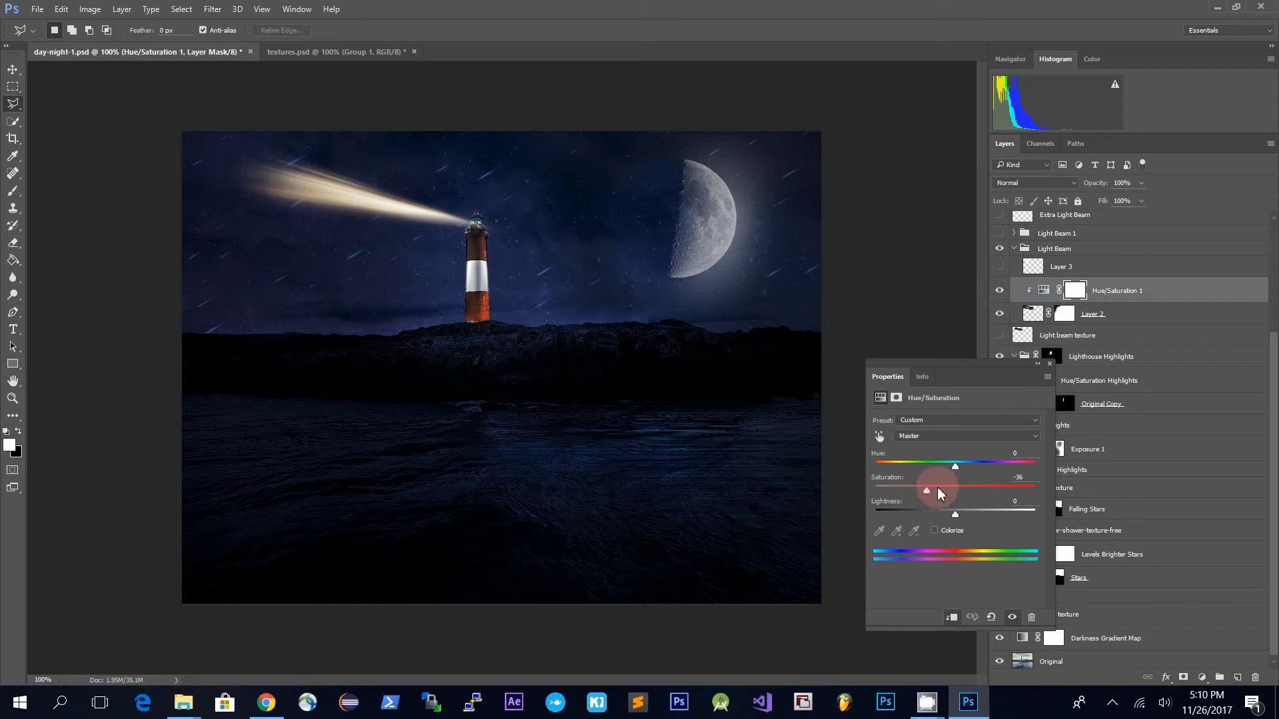
click(1051, 367)
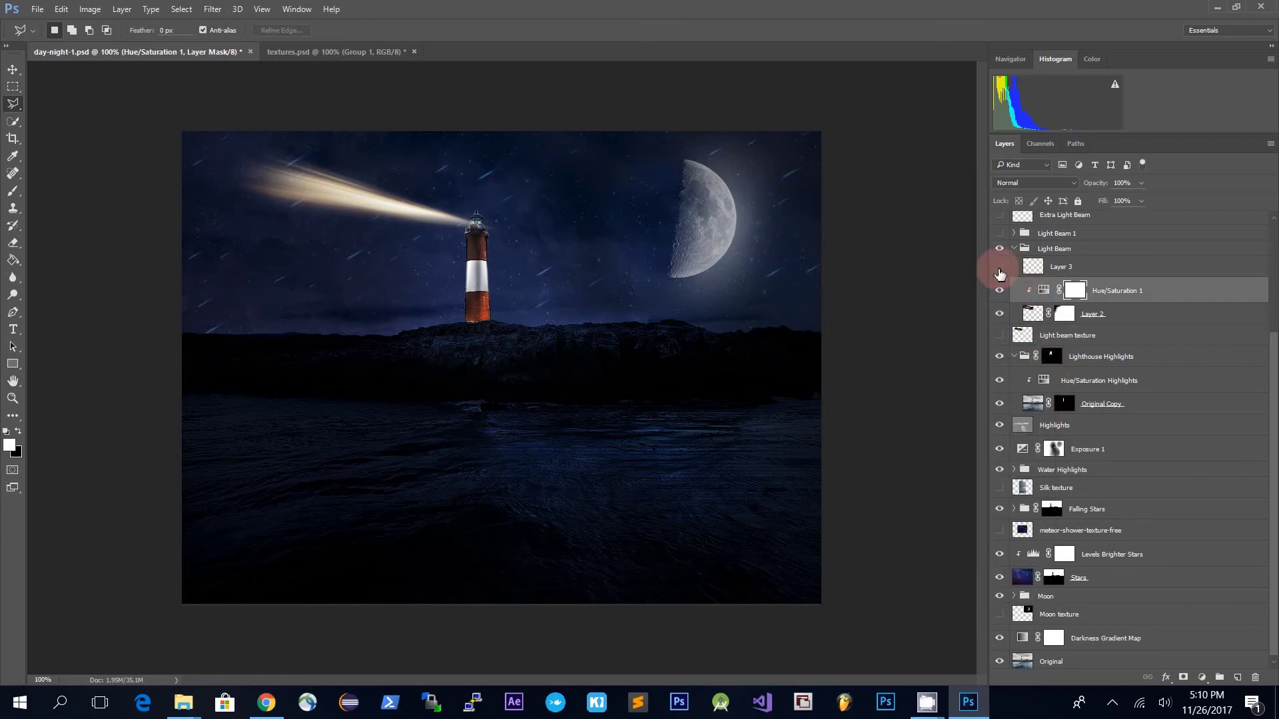
- Preview Layer 3 in the Light Beam group, hide it again, and create a new layer above it
click(999, 267)
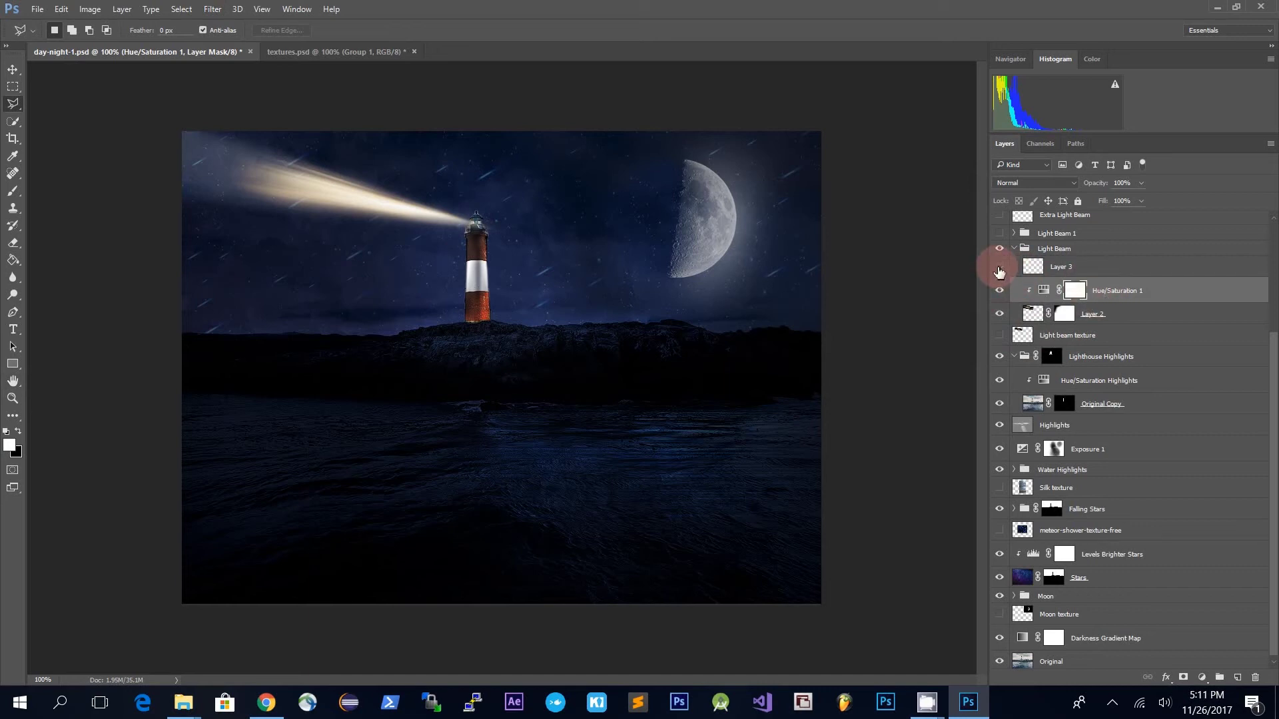
click(999, 268)
click(1109, 270)
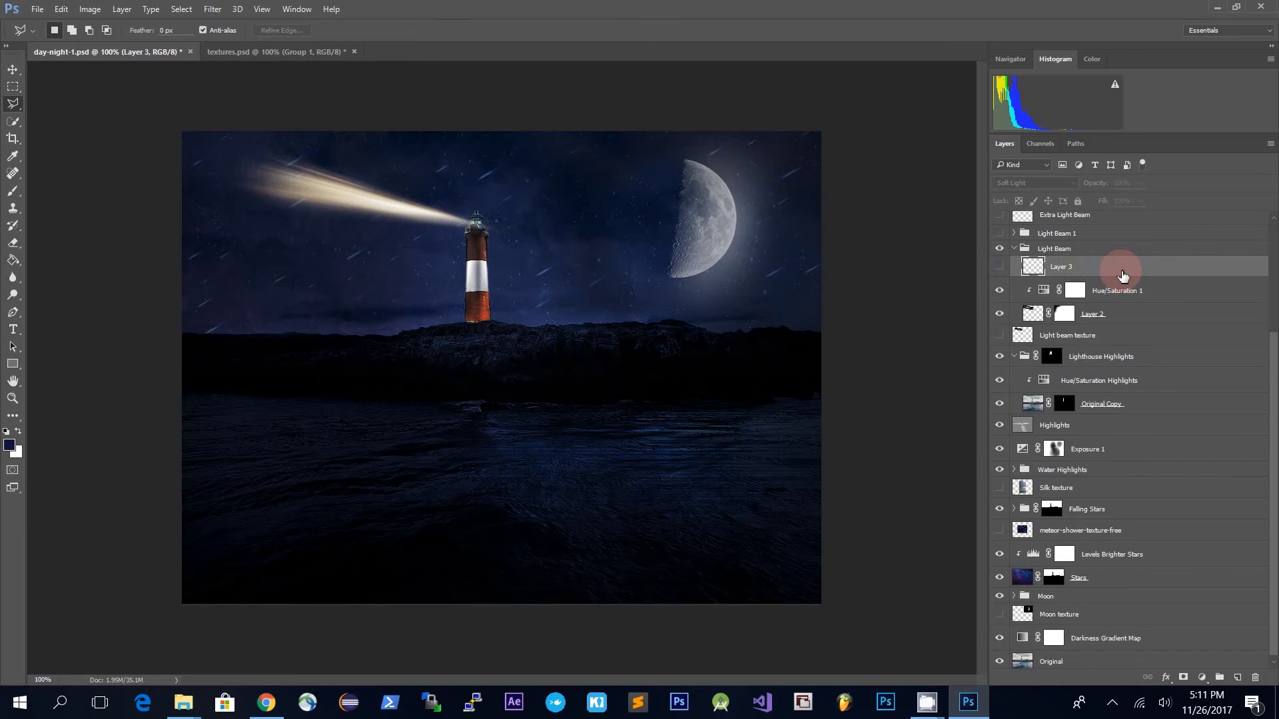
key(ctrl+shift+n)
key(Return)
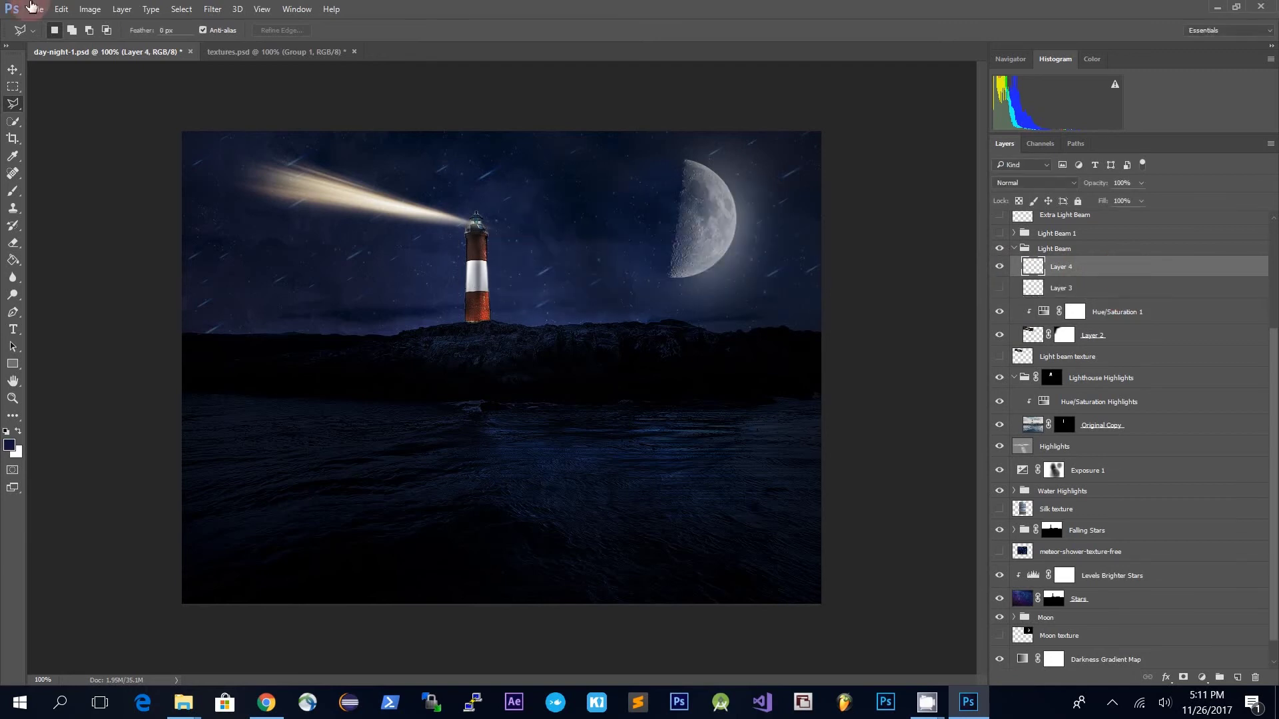
- Select a widening beam shape with the Polygonal Lasso, from the lantern out past the image's upper-left corner
right_click(13, 103)
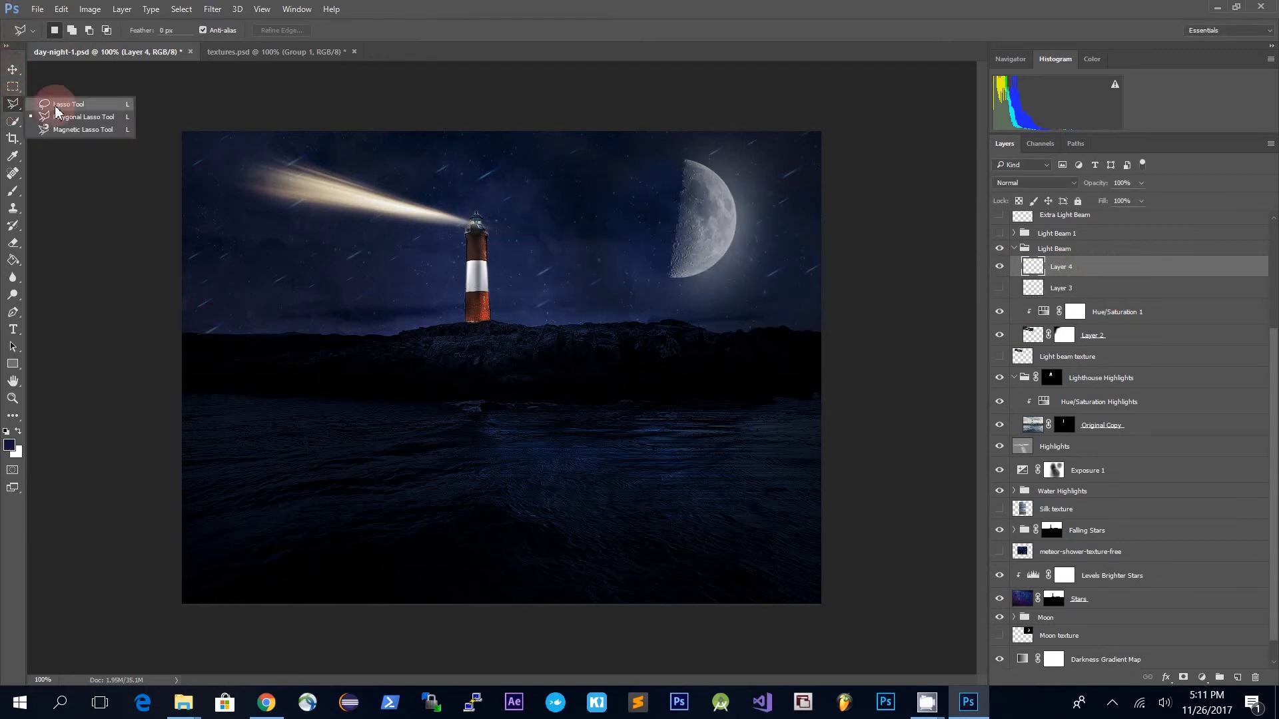
click(91, 120)
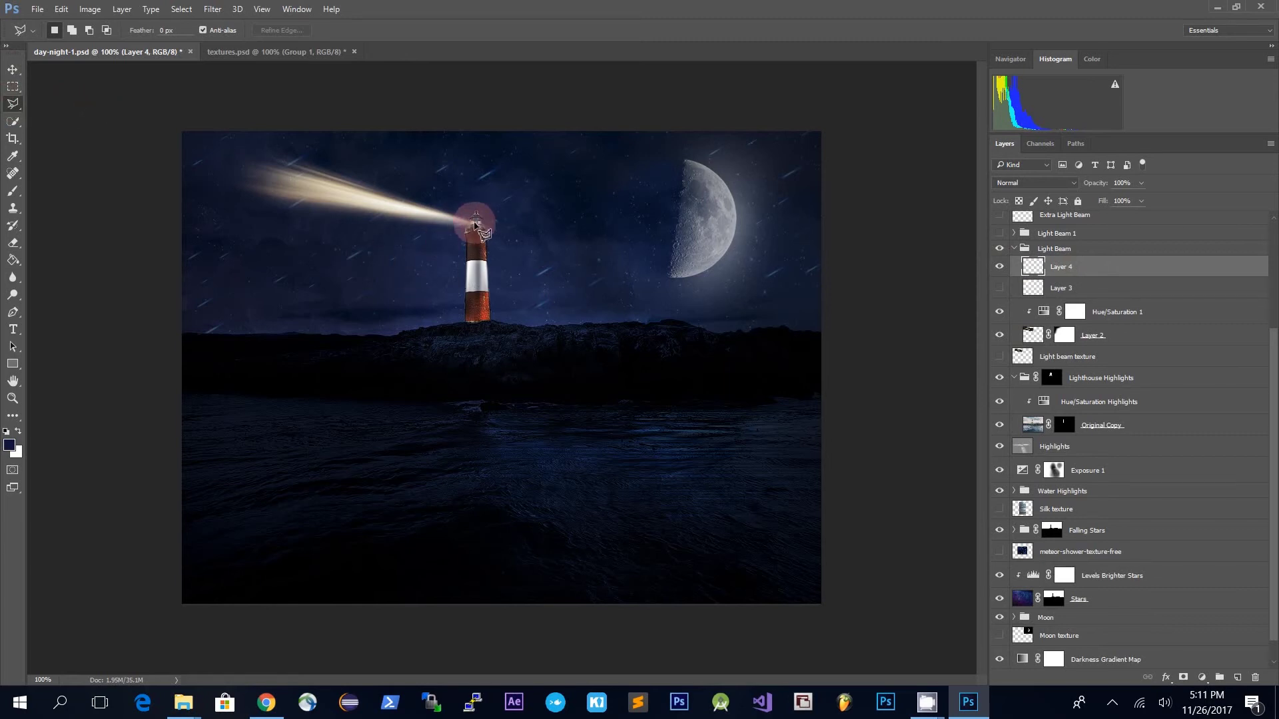
click(474, 223)
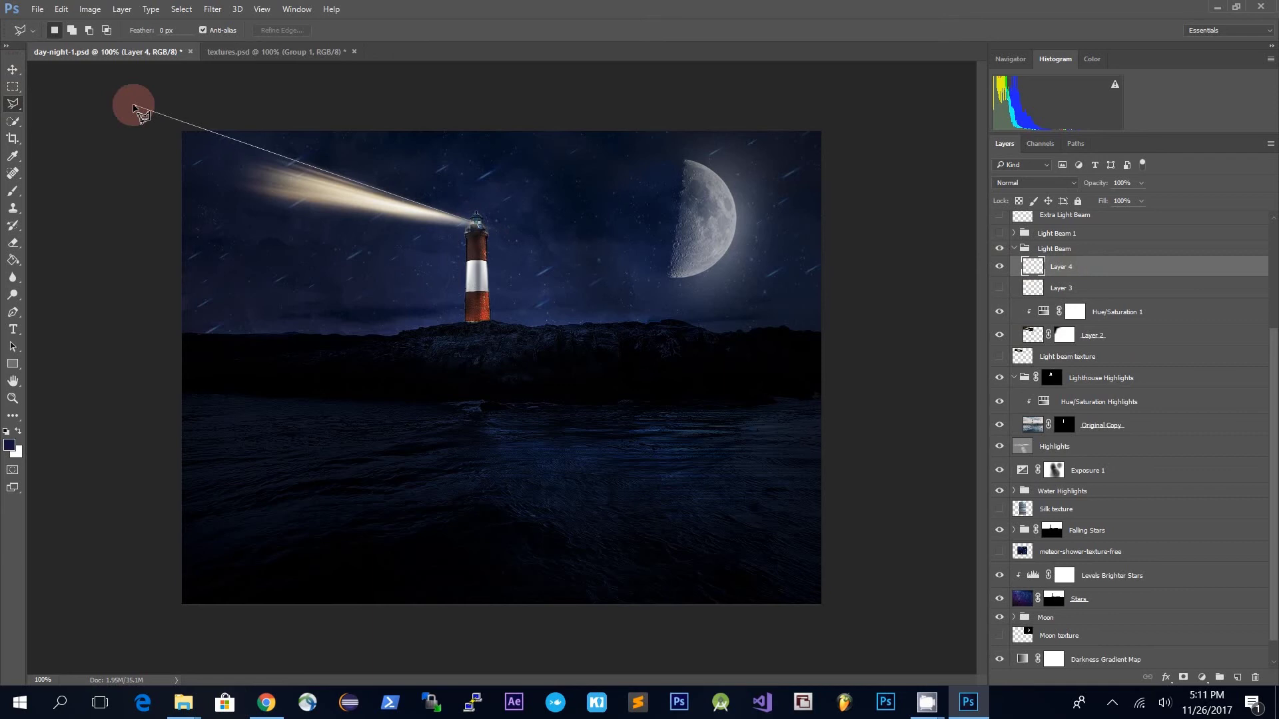
click(133, 105)
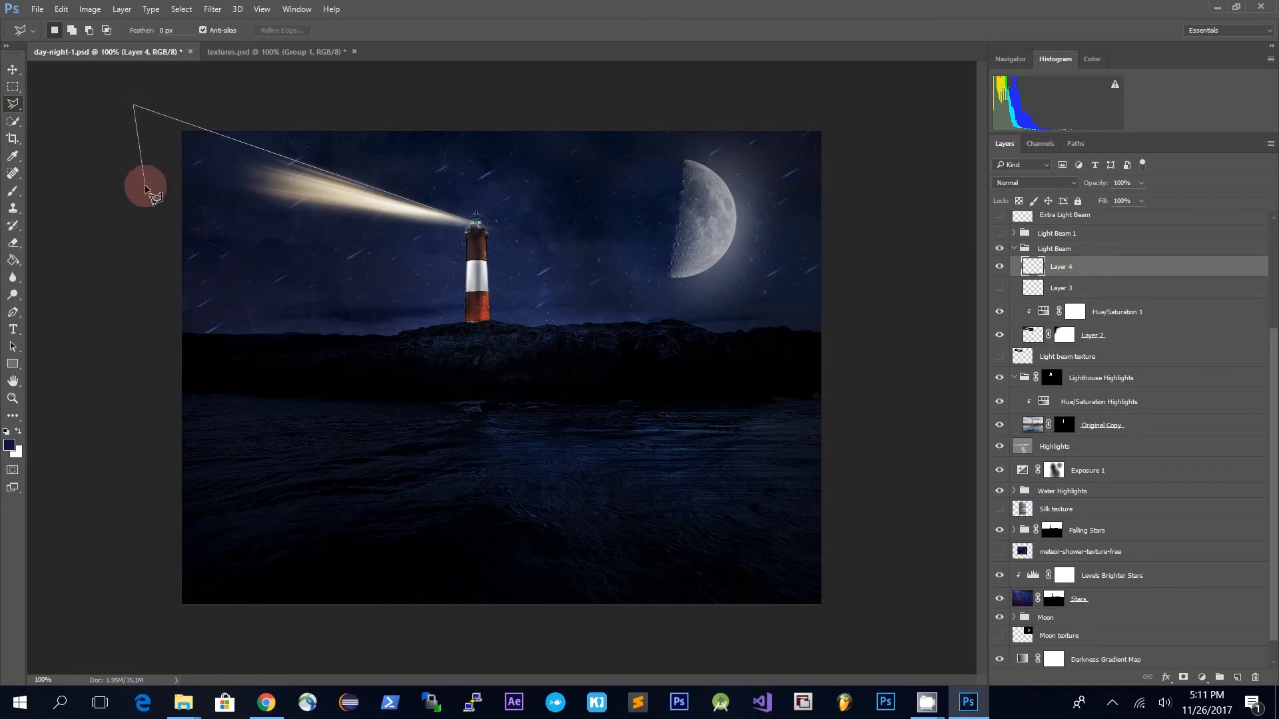
click(125, 164)
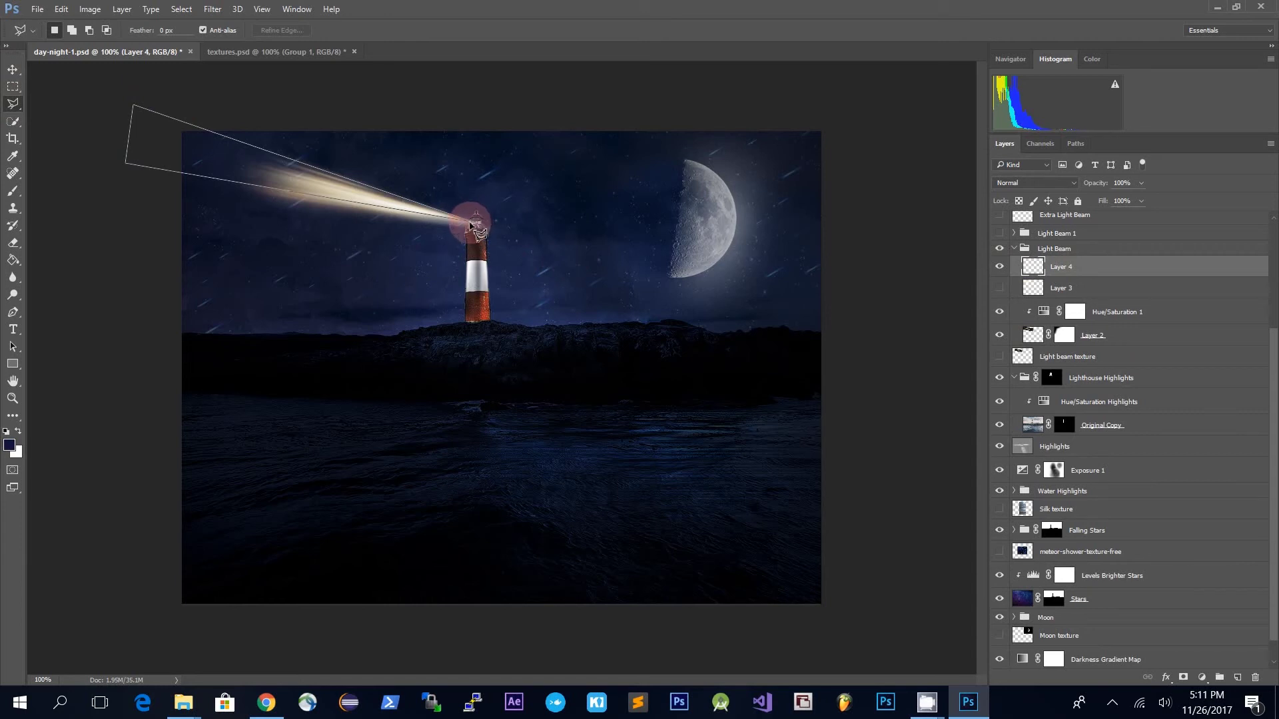
double_click(473, 224)
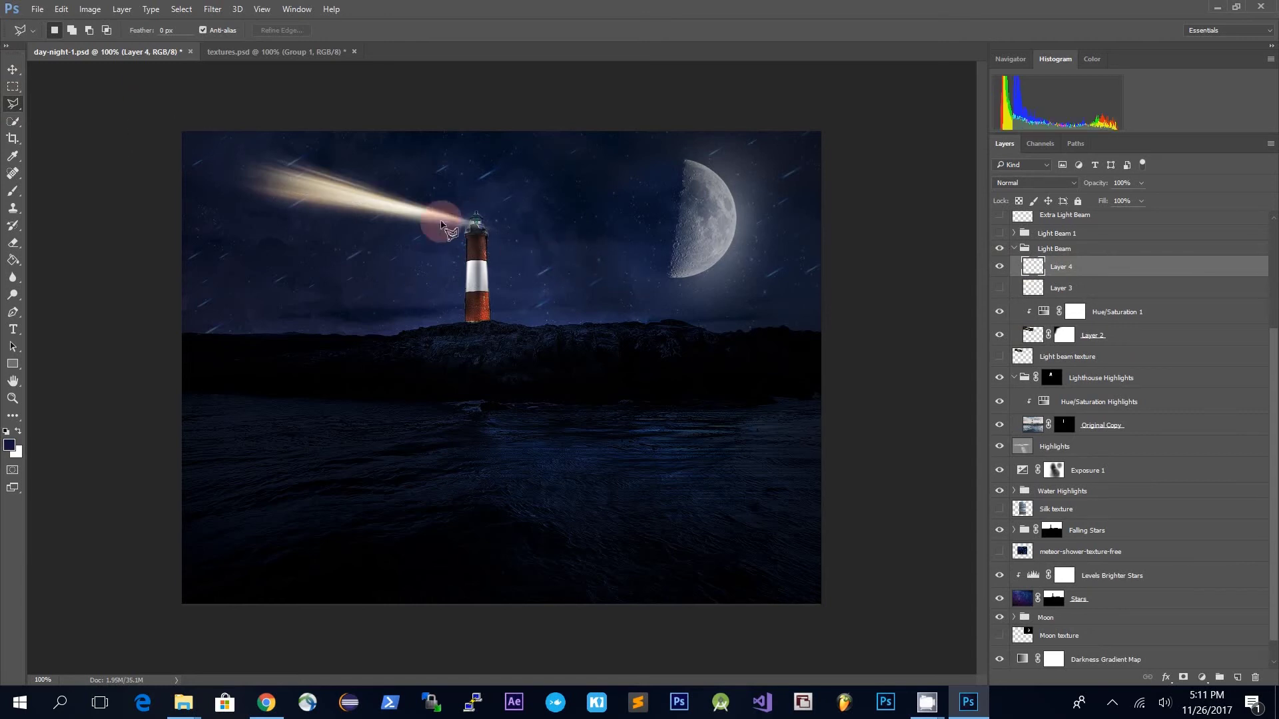
key(ctrl+z)
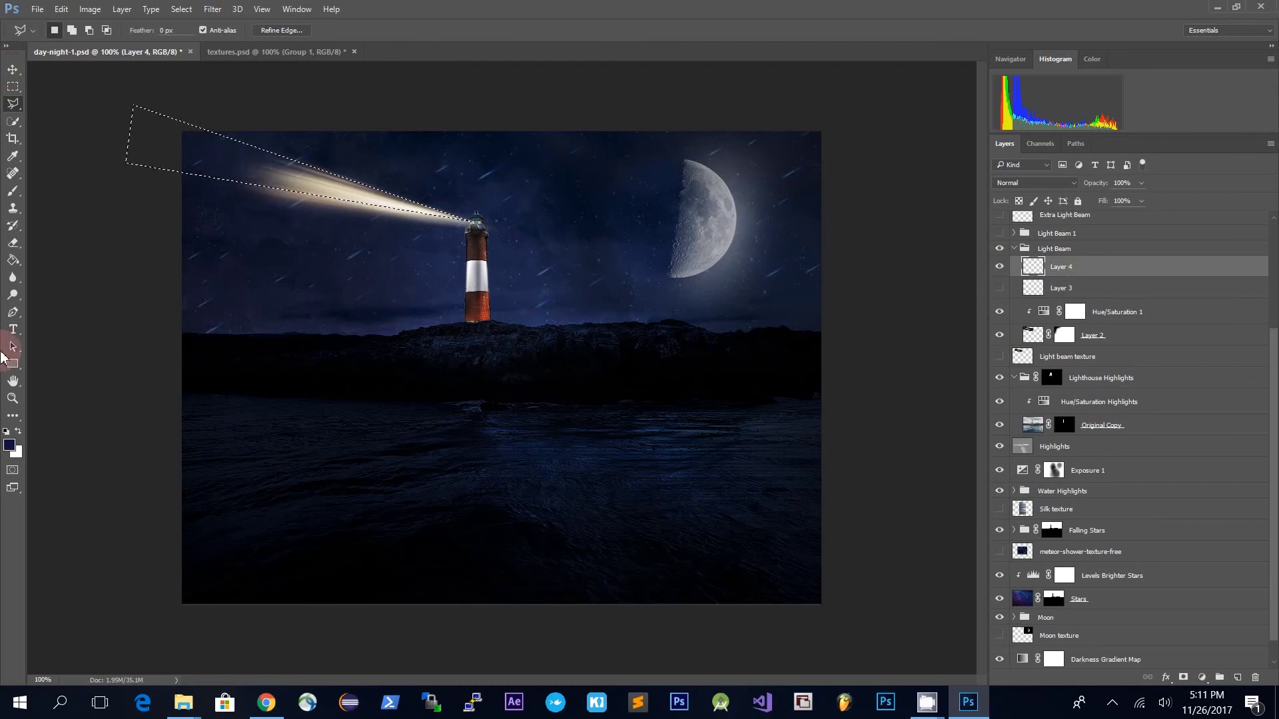
- Fill the beam-shaped selection with white on Layer 4 using the Paint Bucket, and deselect
click(9, 264)
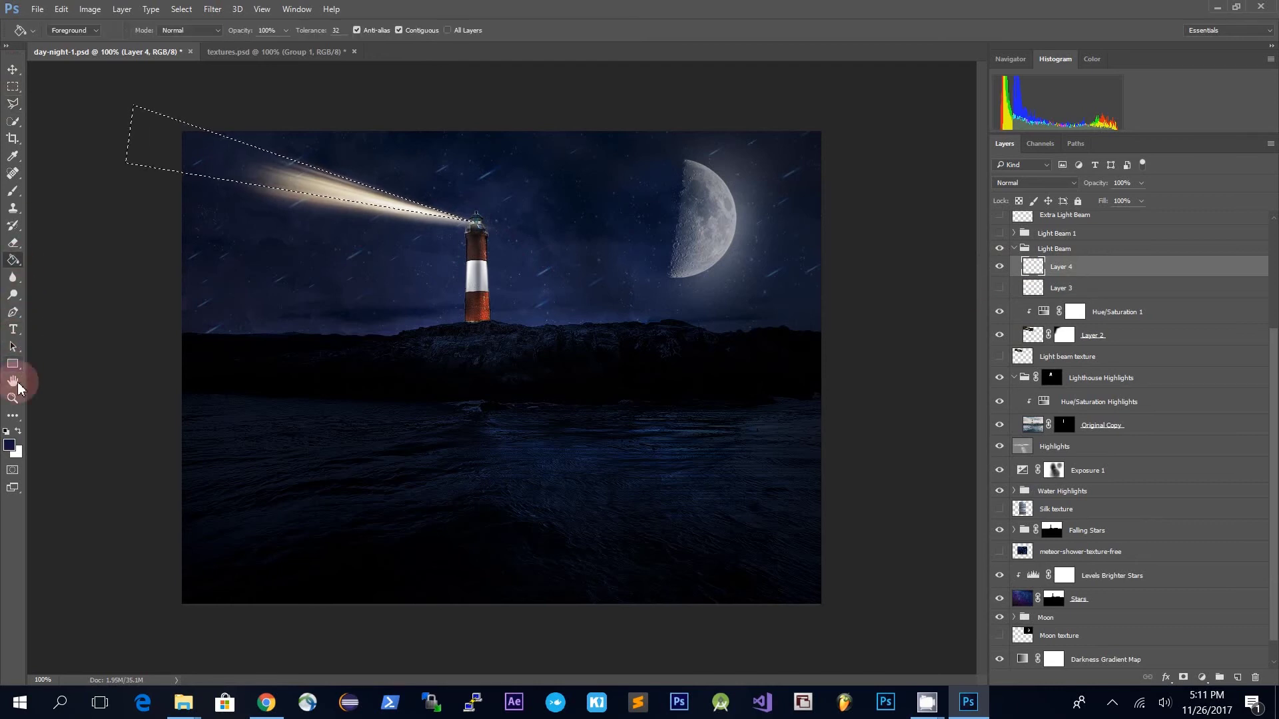
click(9, 445)
click(1062, 170)
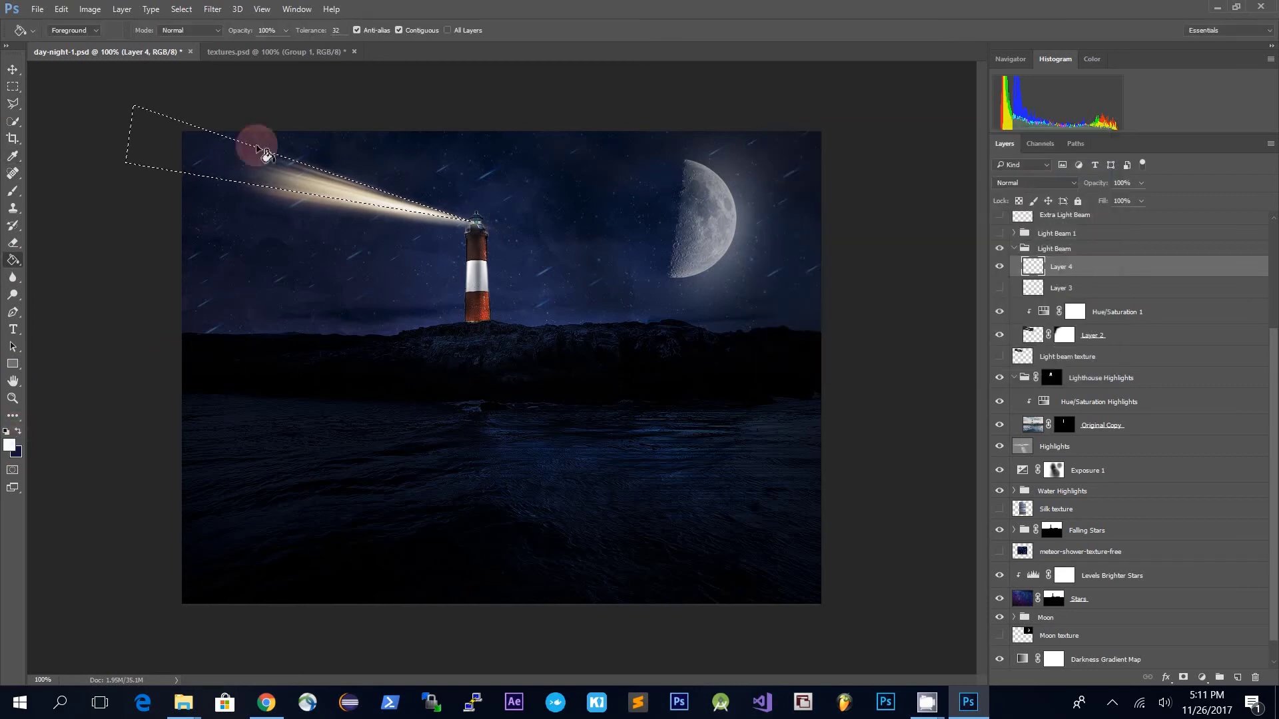
click(191, 148)
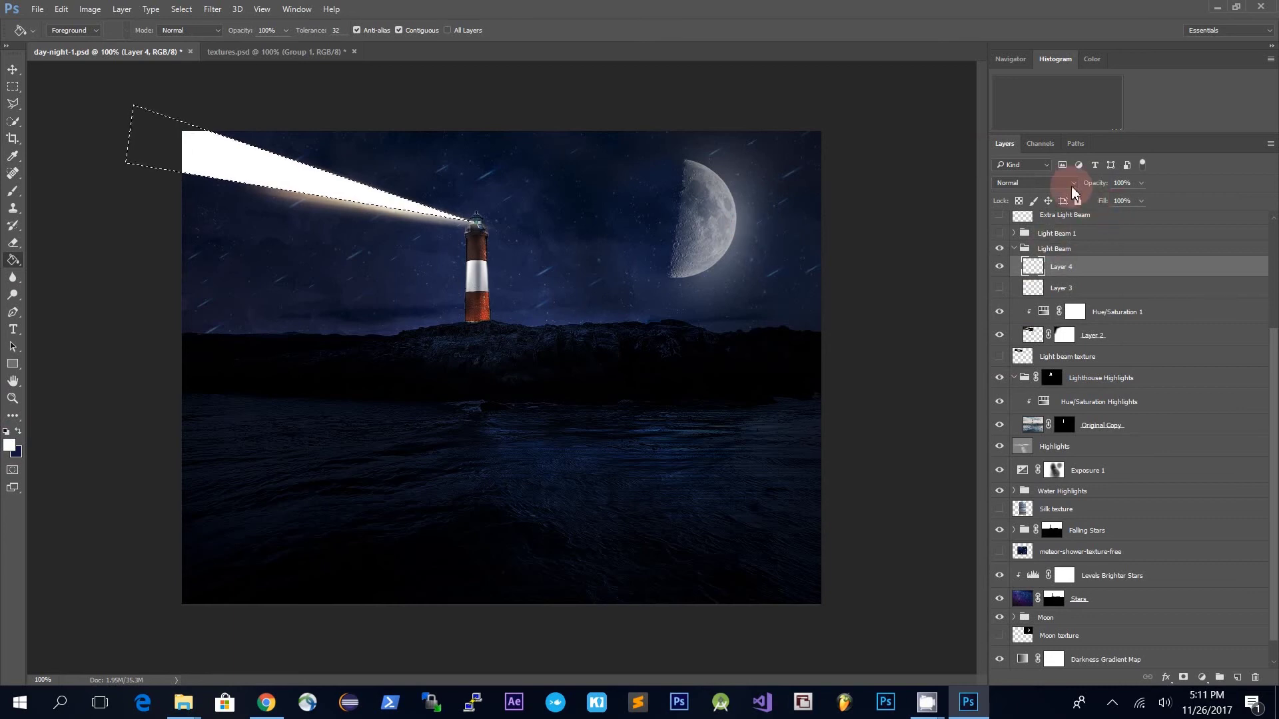
key(ctrl+d)
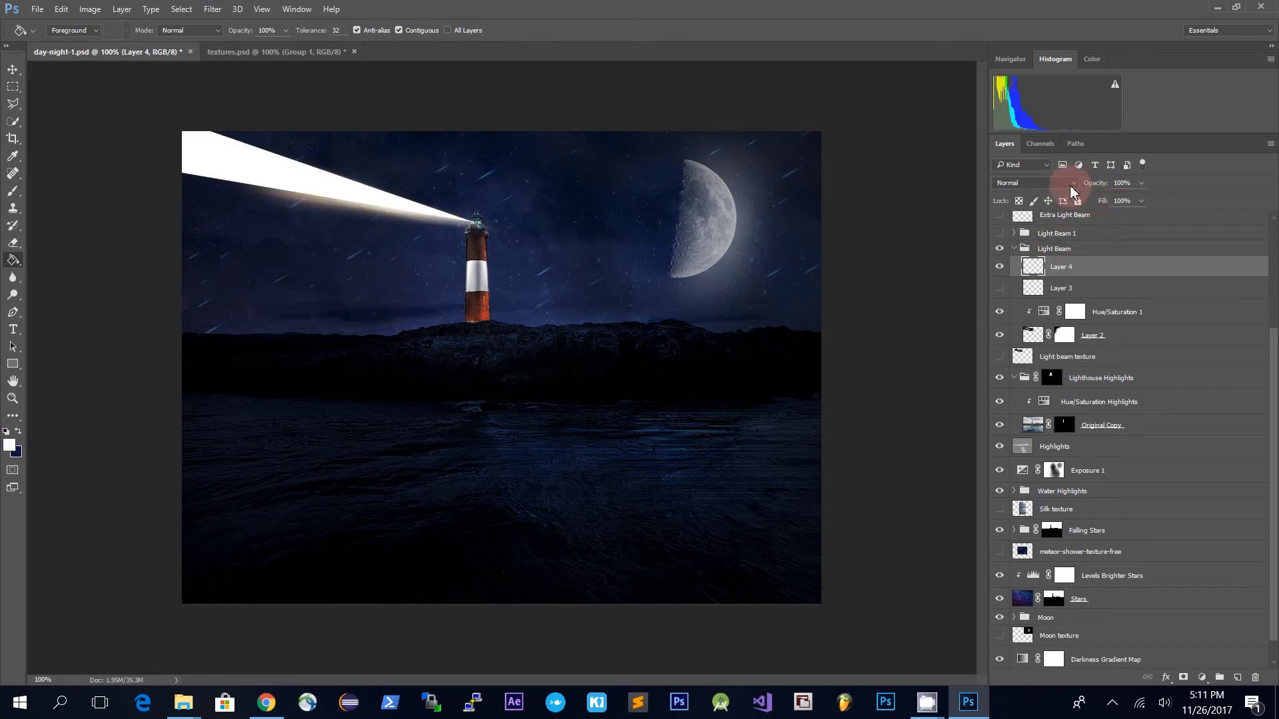
- Apply a Gaussian Blur with a 26.3-pixel radius to the white beam shape on Layer 4
click(211, 10)
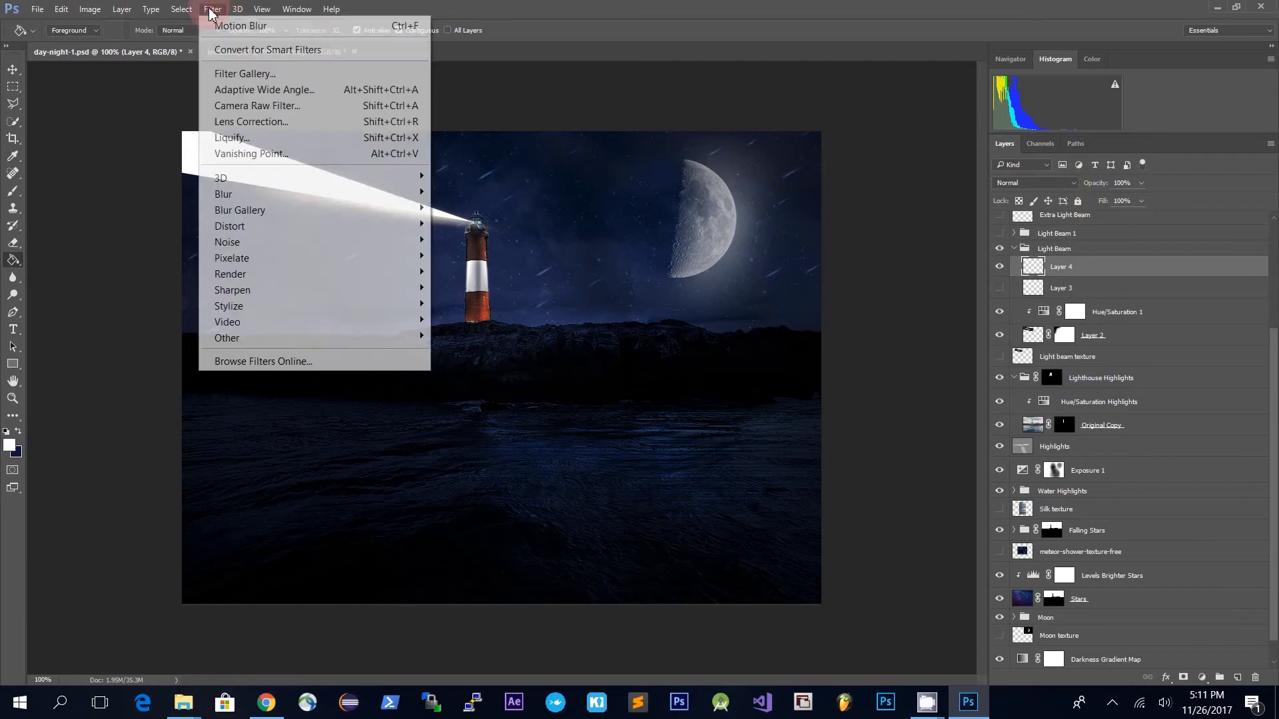
mouse_move(220, 194)
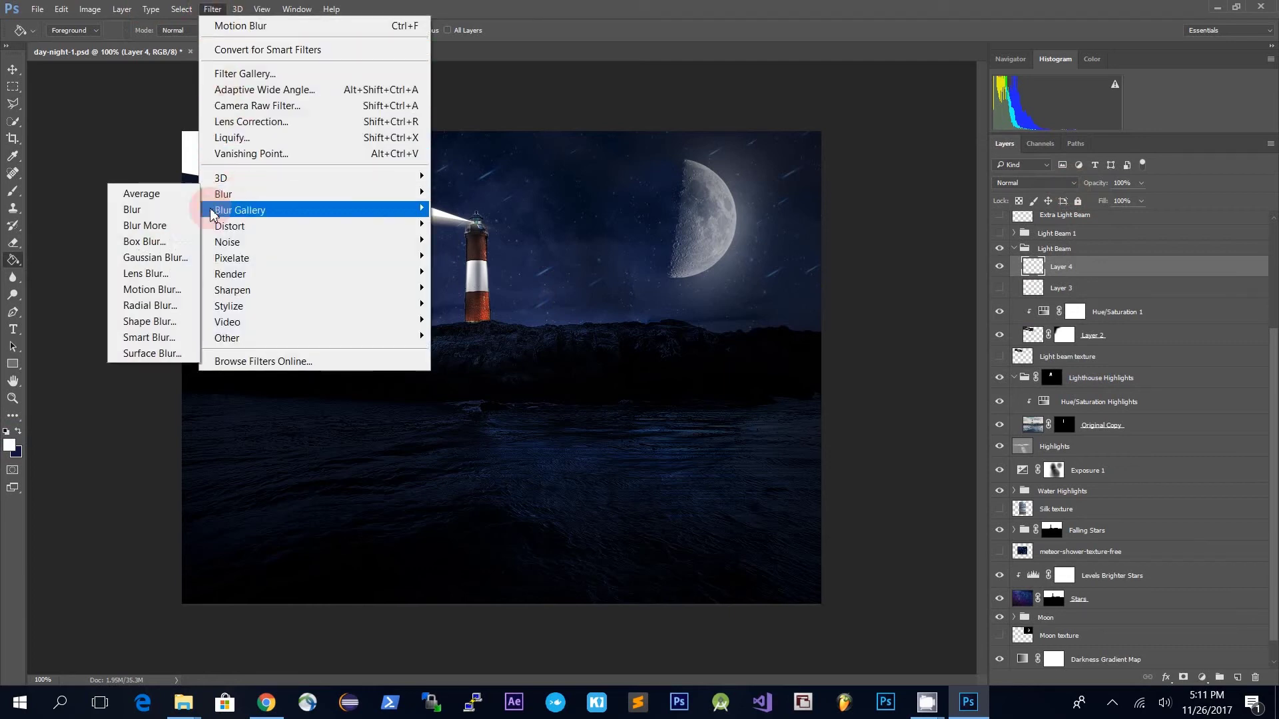
click(156, 257)
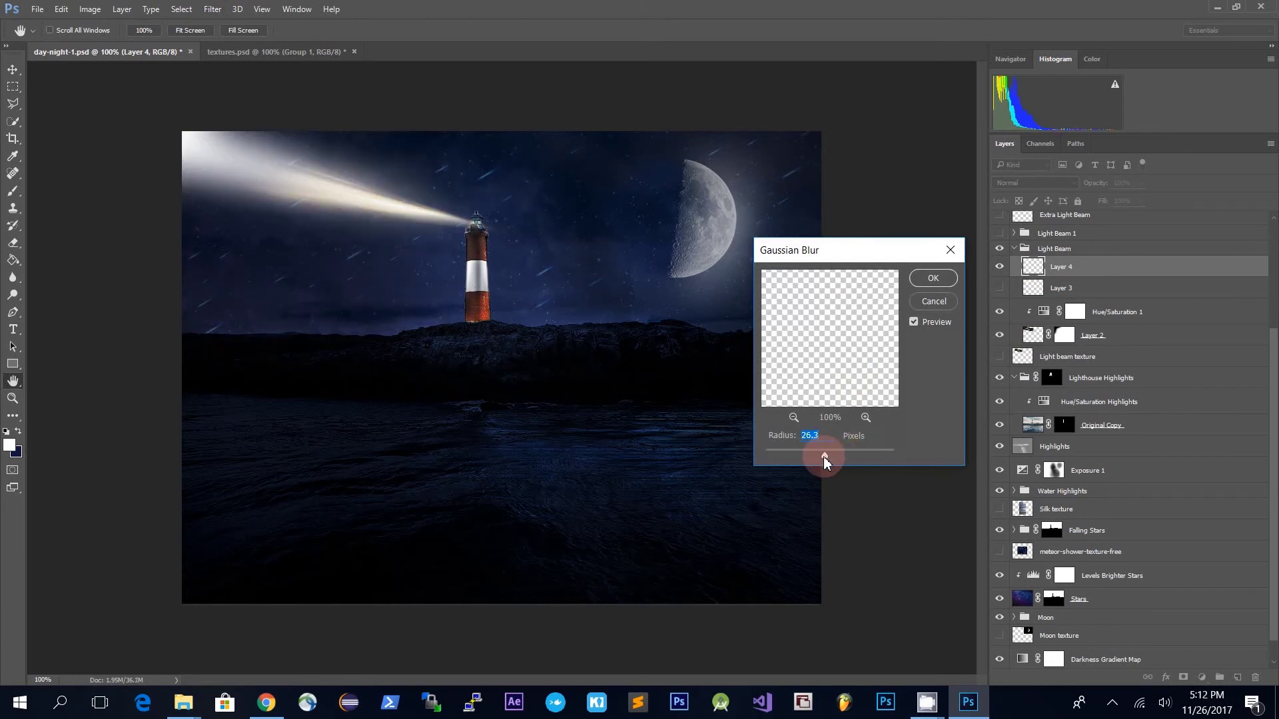
click(934, 278)
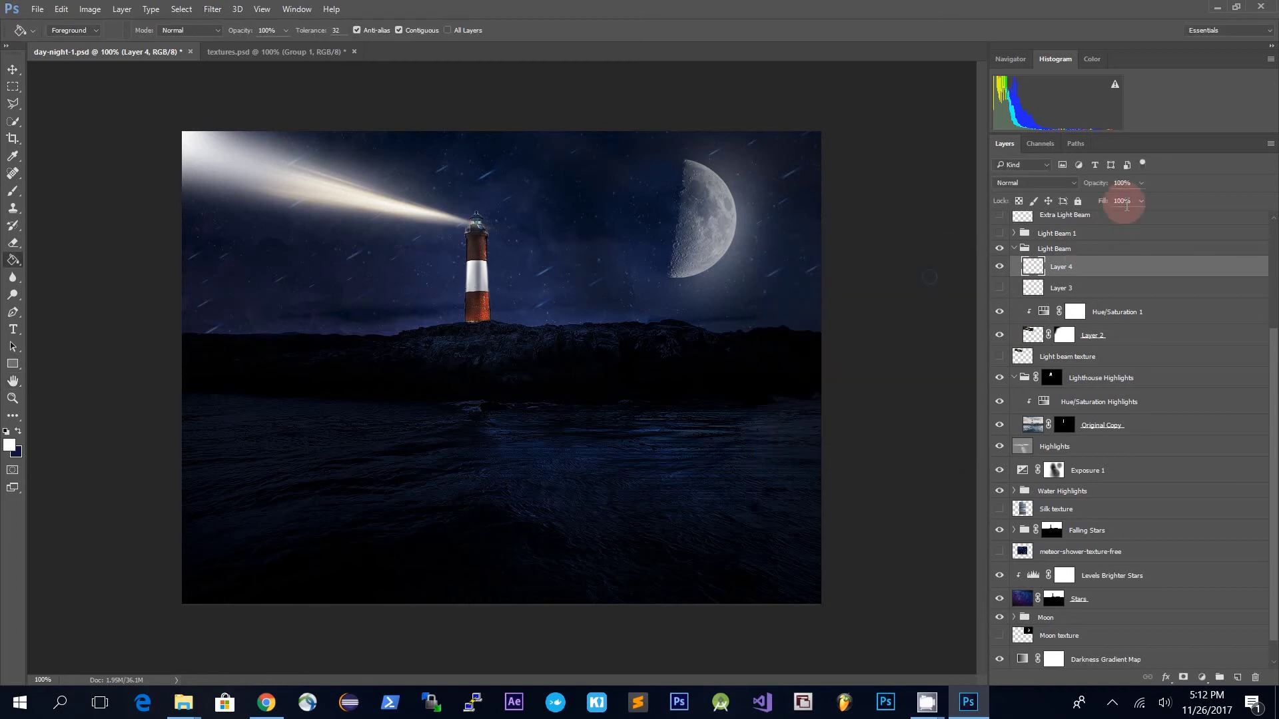
- Set Layer 4's blend mode to Screen and its opacity to 35%
click(1069, 185)
click(1037, 274)
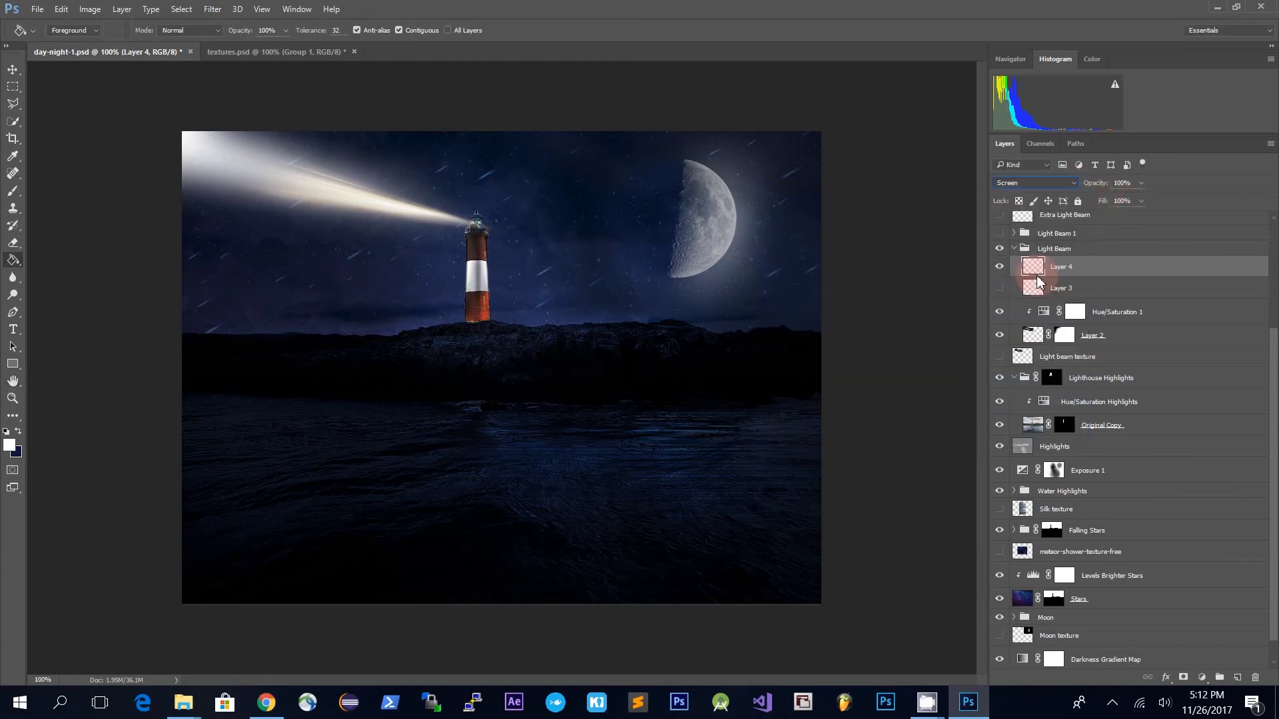
click(1141, 184)
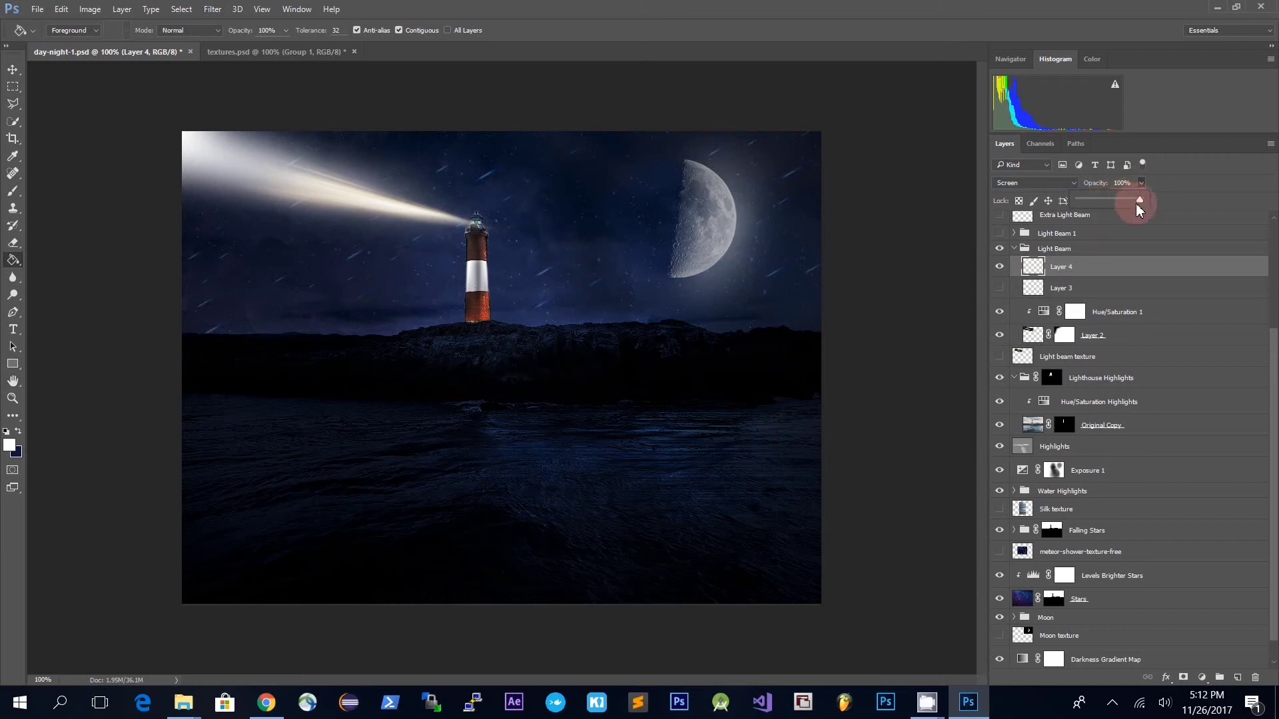
drag(1132, 197, 1105, 198)
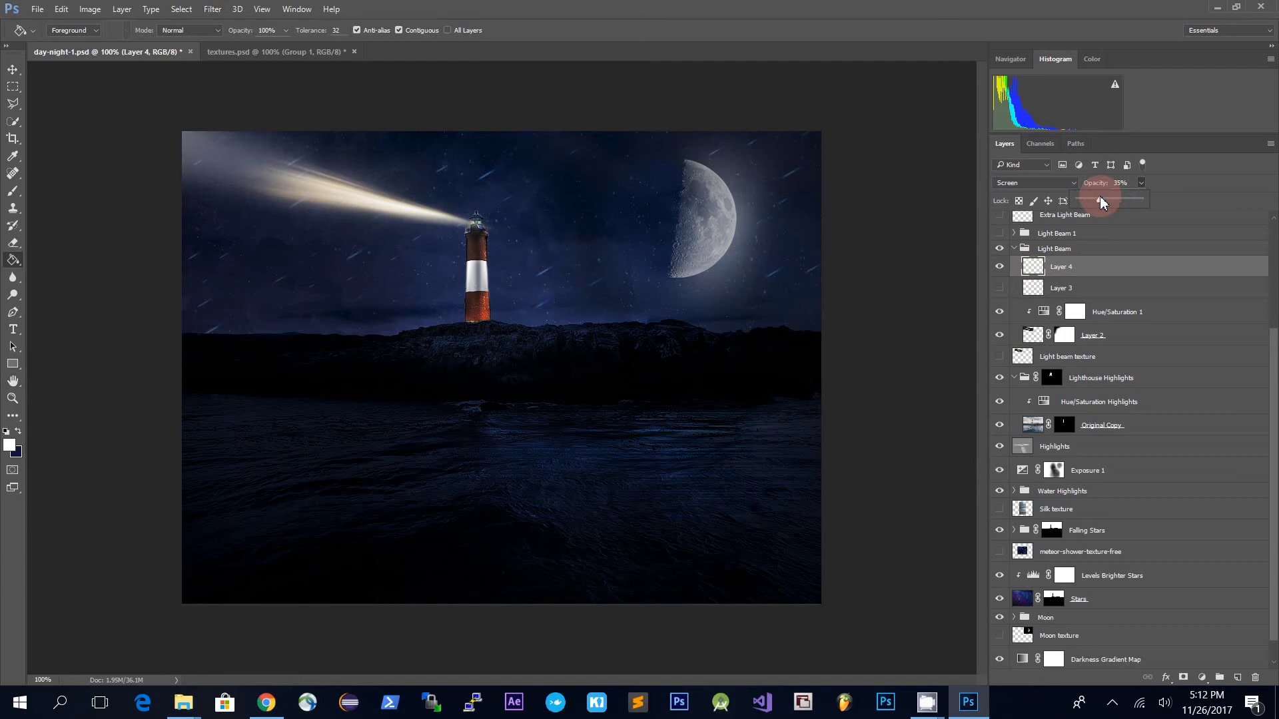
click(1128, 276)
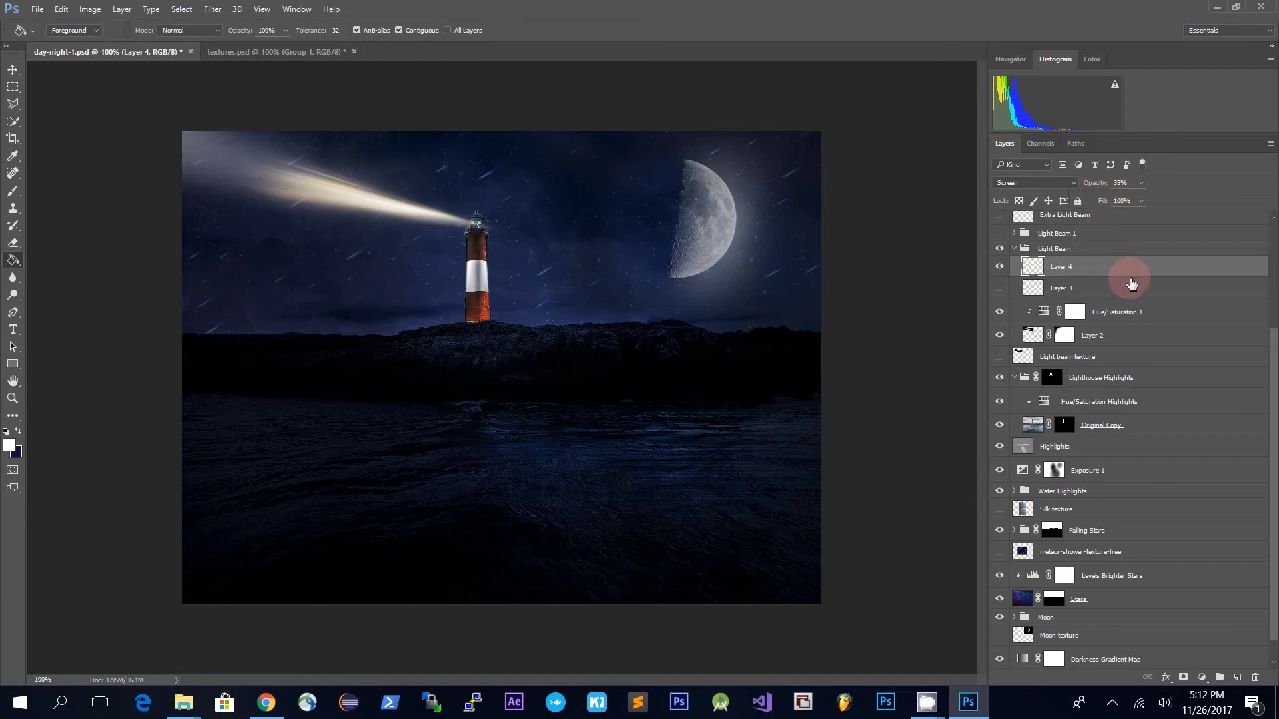
- Delete Layer 4 and show the existing Layer 3 in the Light Beam group
key(Delete)
click(1000, 266)
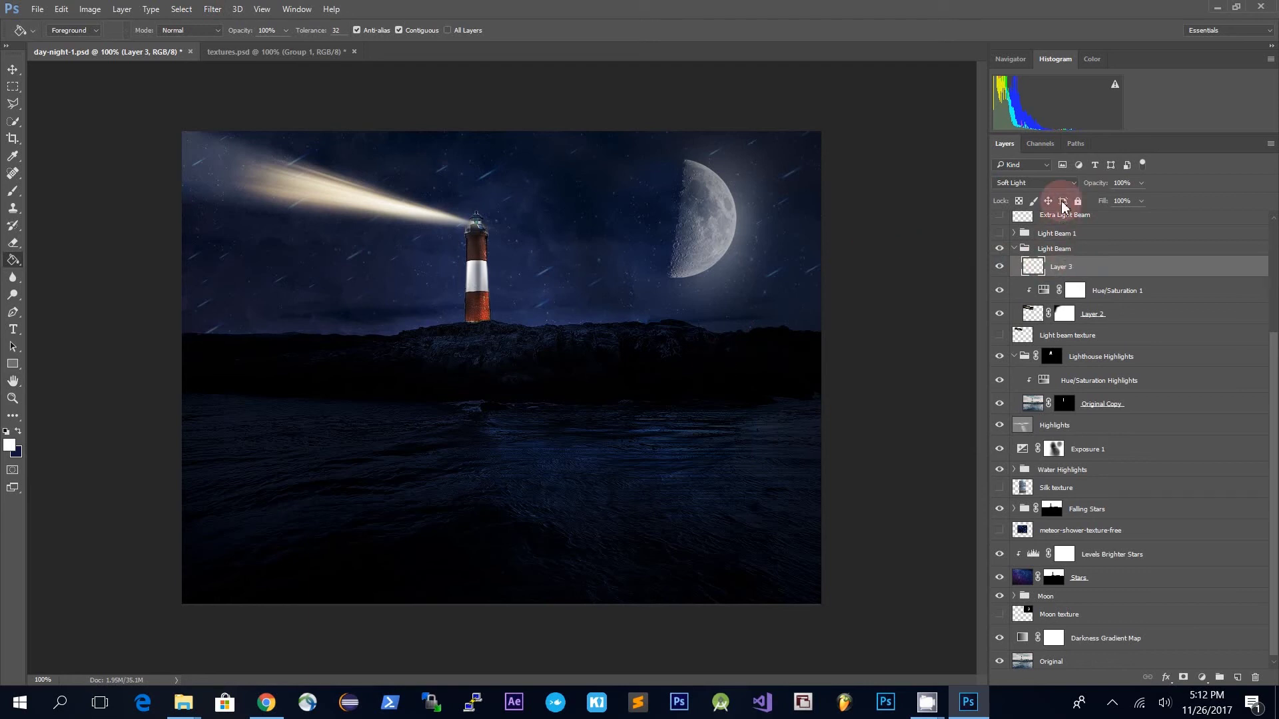
- Try the Screen blend mode on Layer 3, and set it back to Soft Light
click(1074, 188)
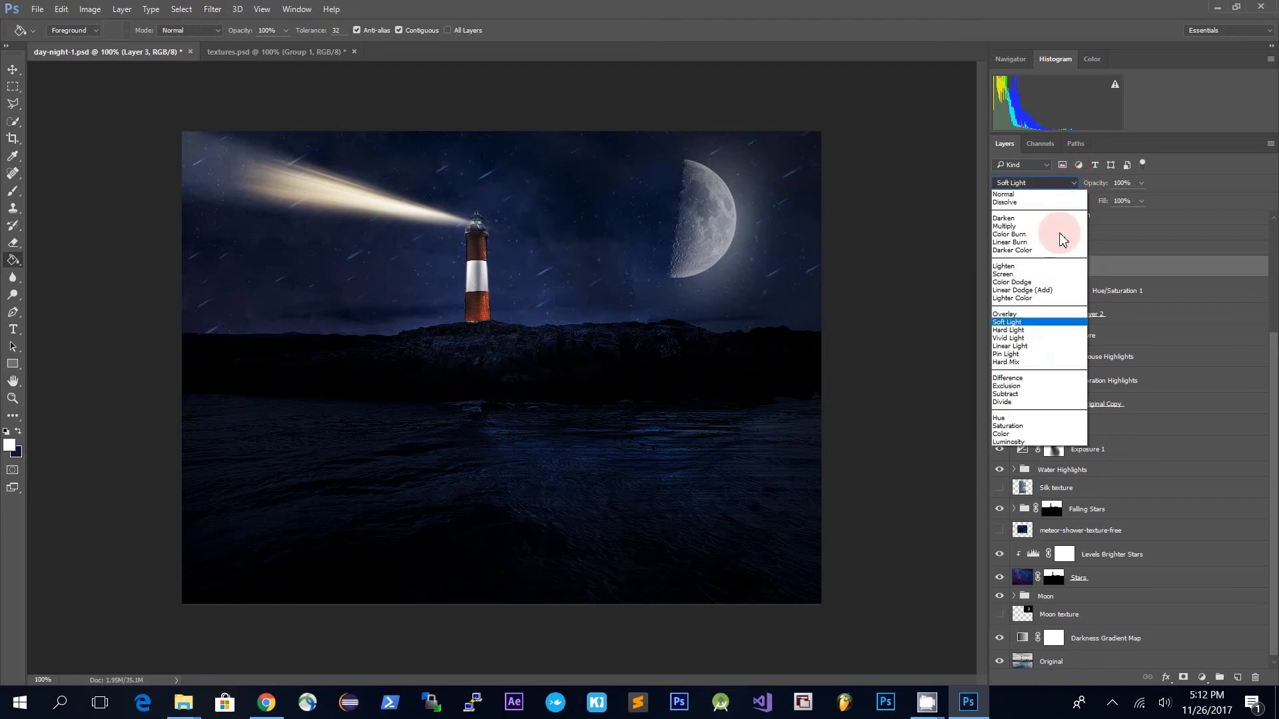
click(1044, 273)
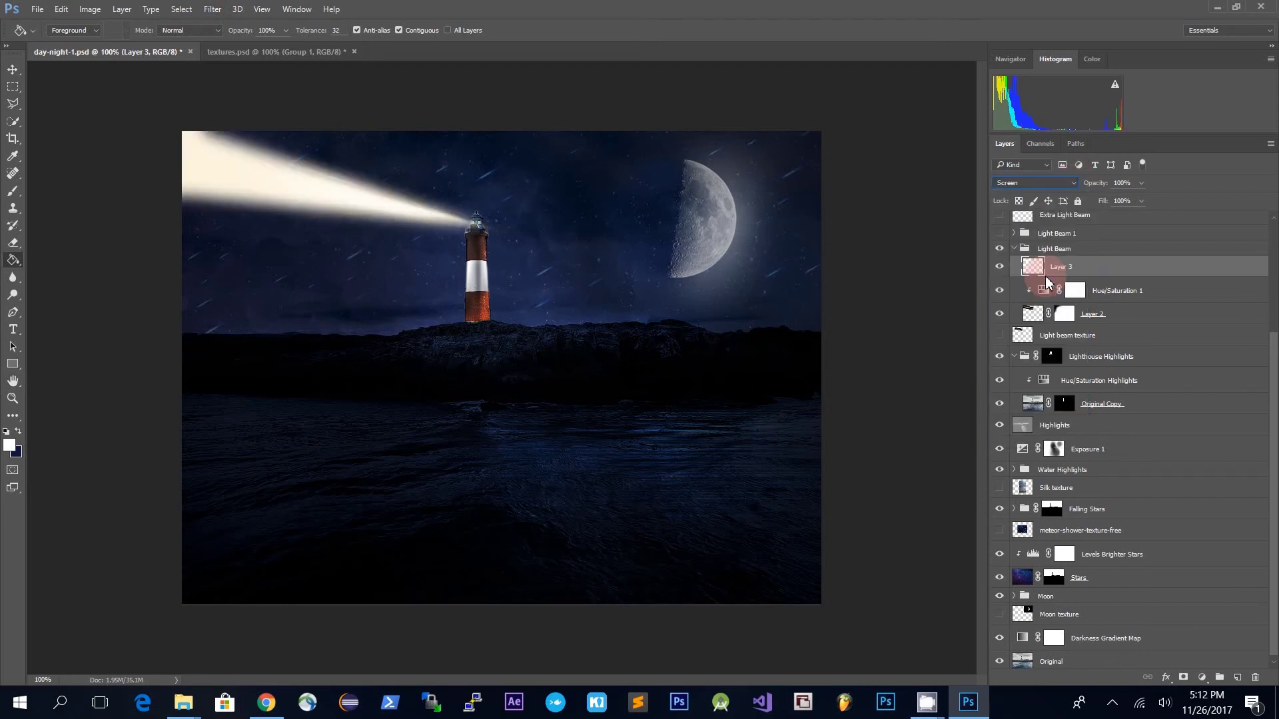
click(1064, 188)
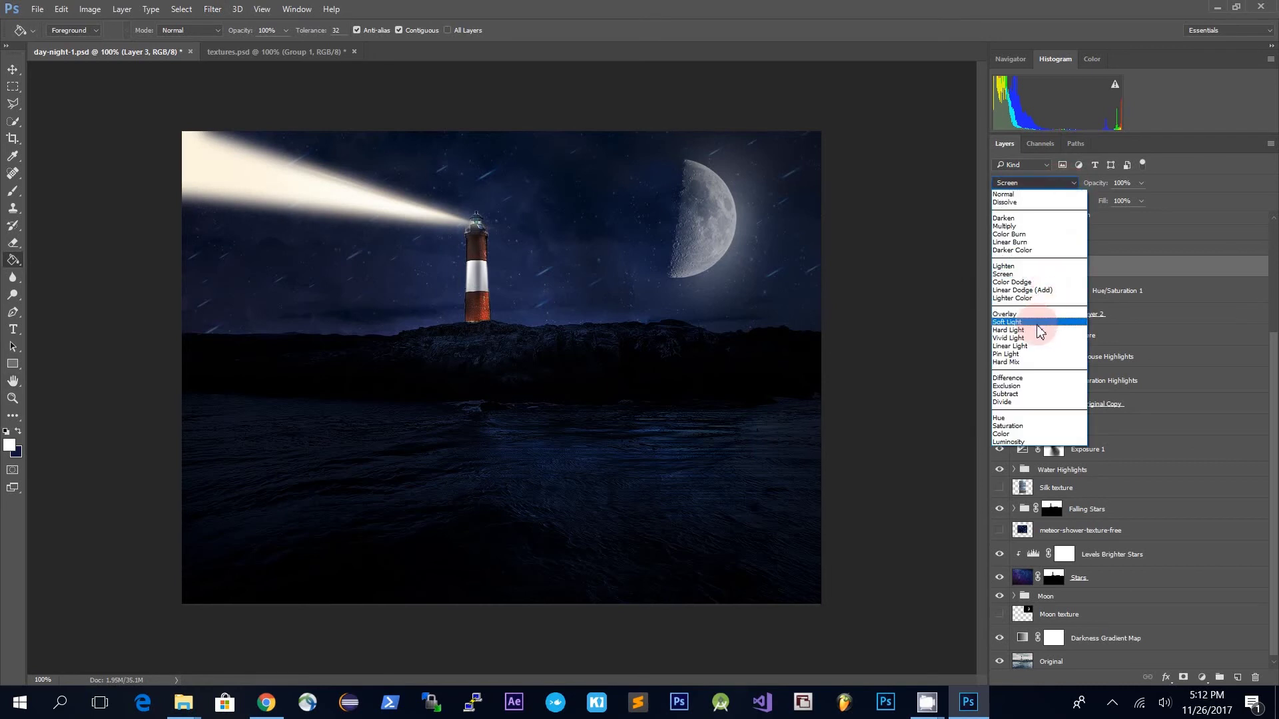
click(1038, 323)
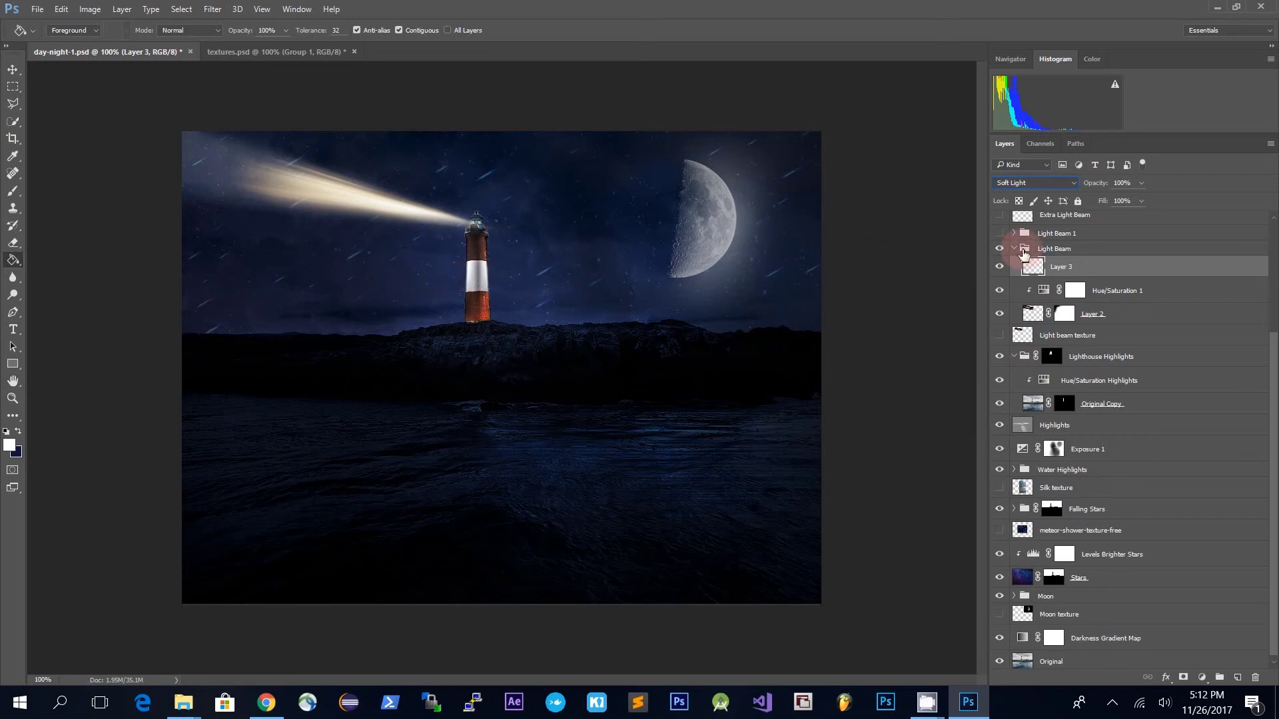
- Show Layer 2, its clipped Hue/Saturation 1 adjustment and Layer 3 in the Light Beam 1 group, and leave both beam groups collapsed
click(1015, 249)
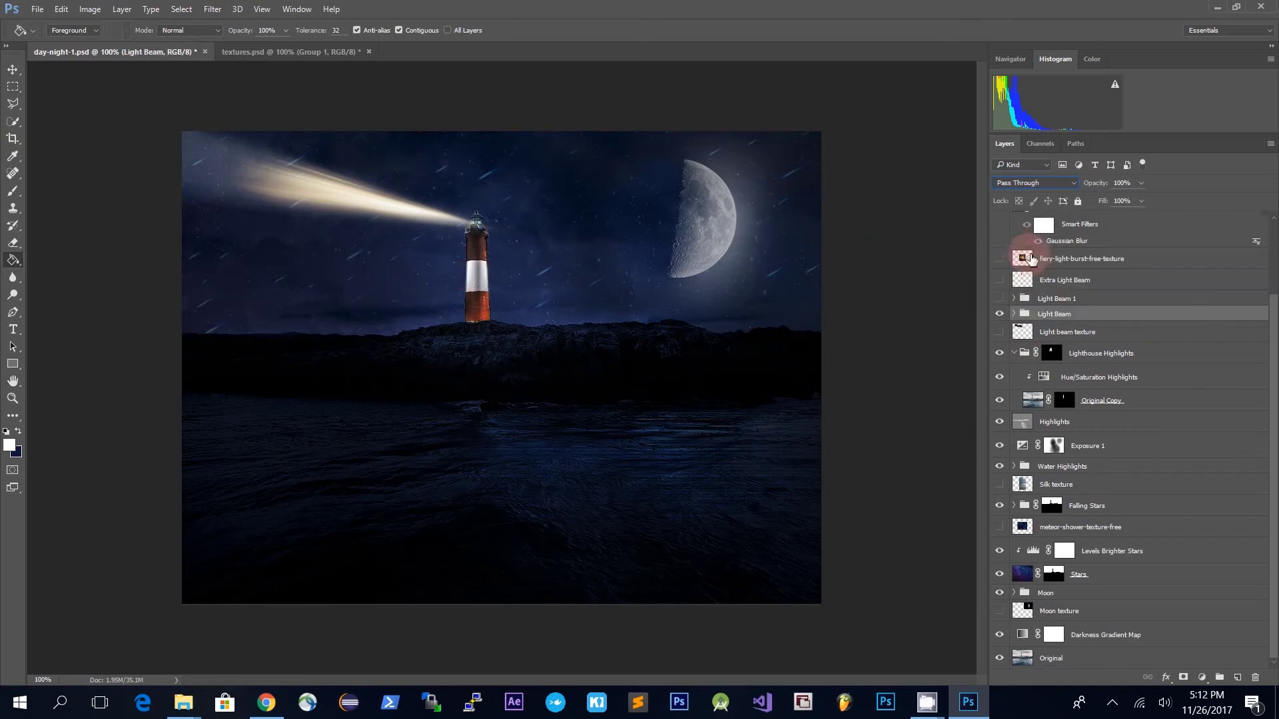
click(1015, 299)
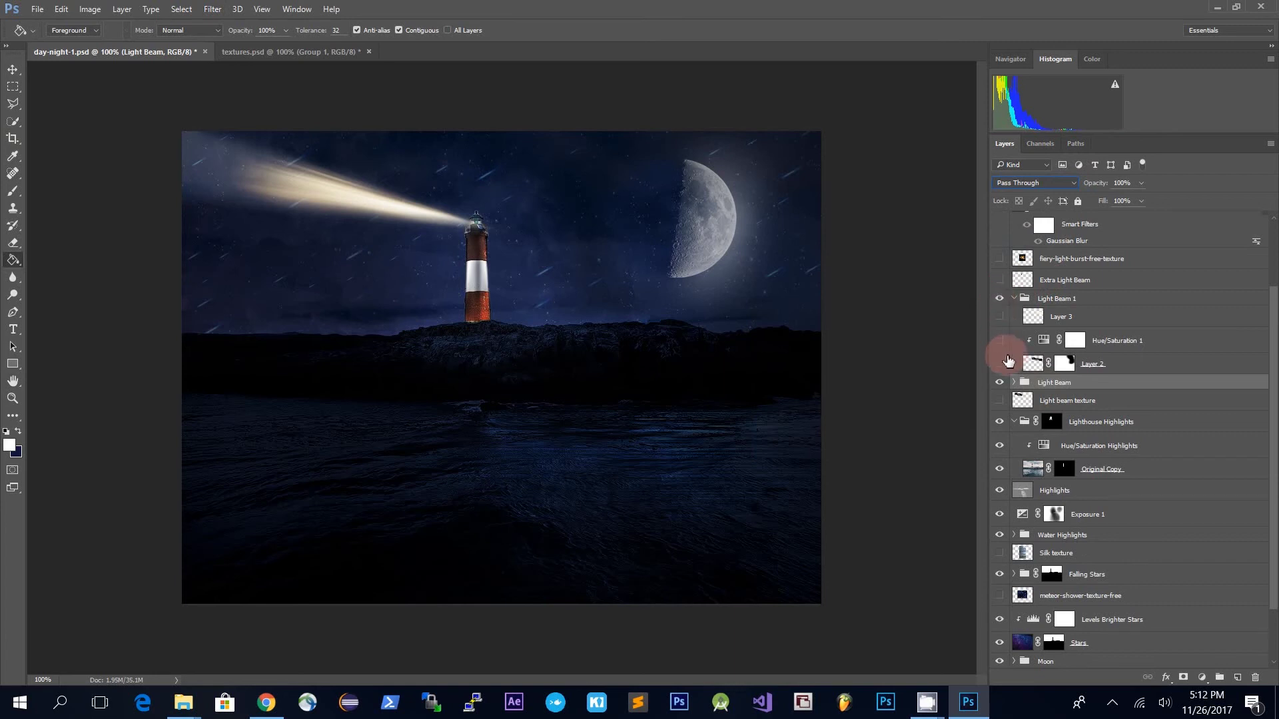
click(999, 367)
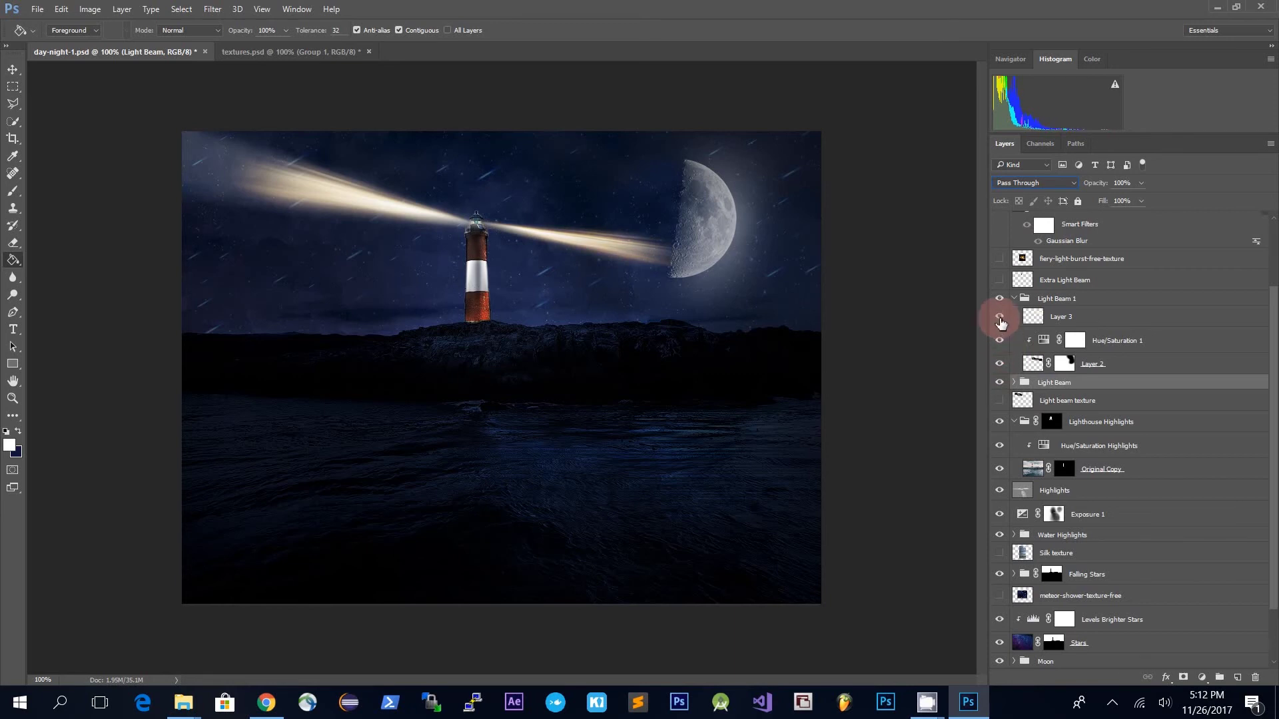
click(999, 318)
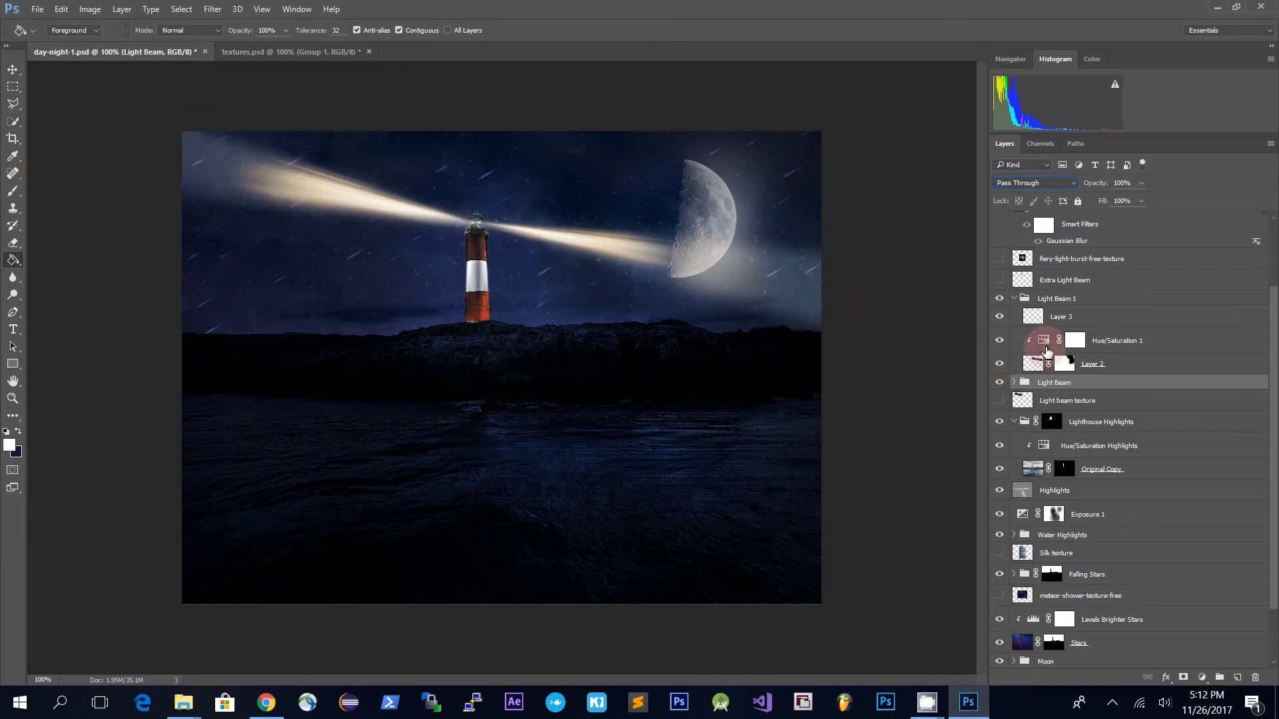
click(1012, 302)
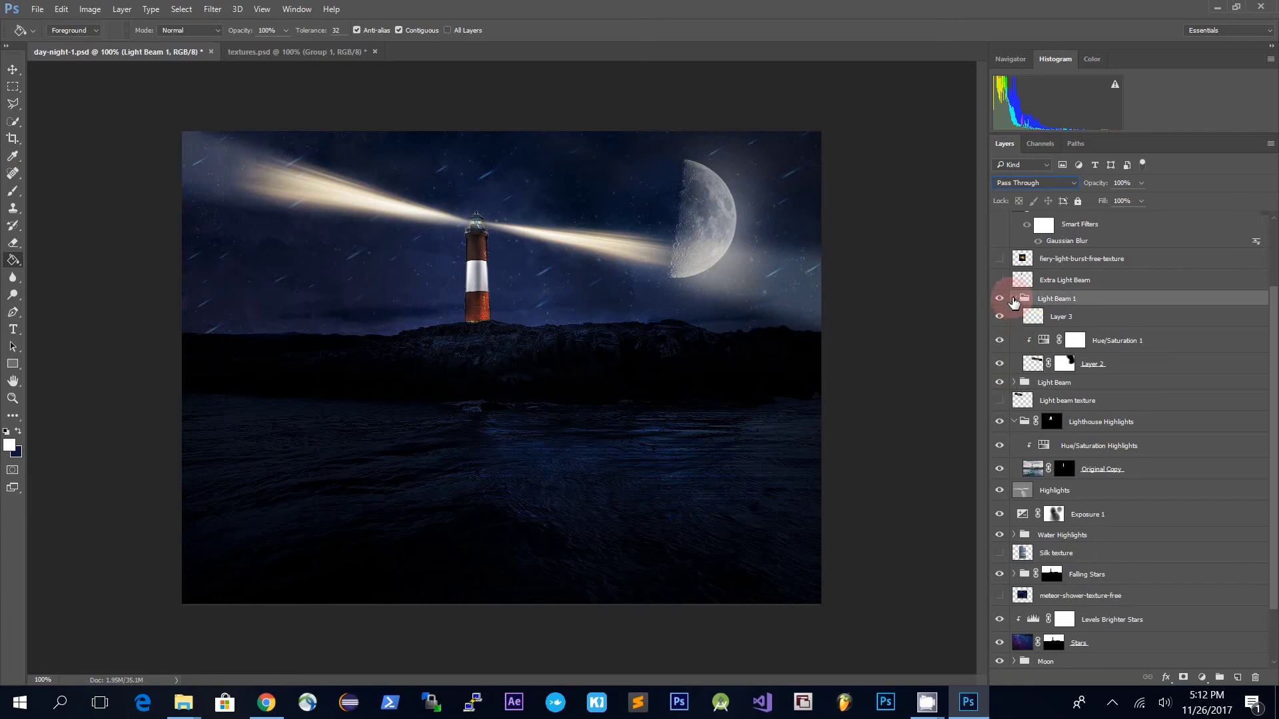
click(1013, 298)
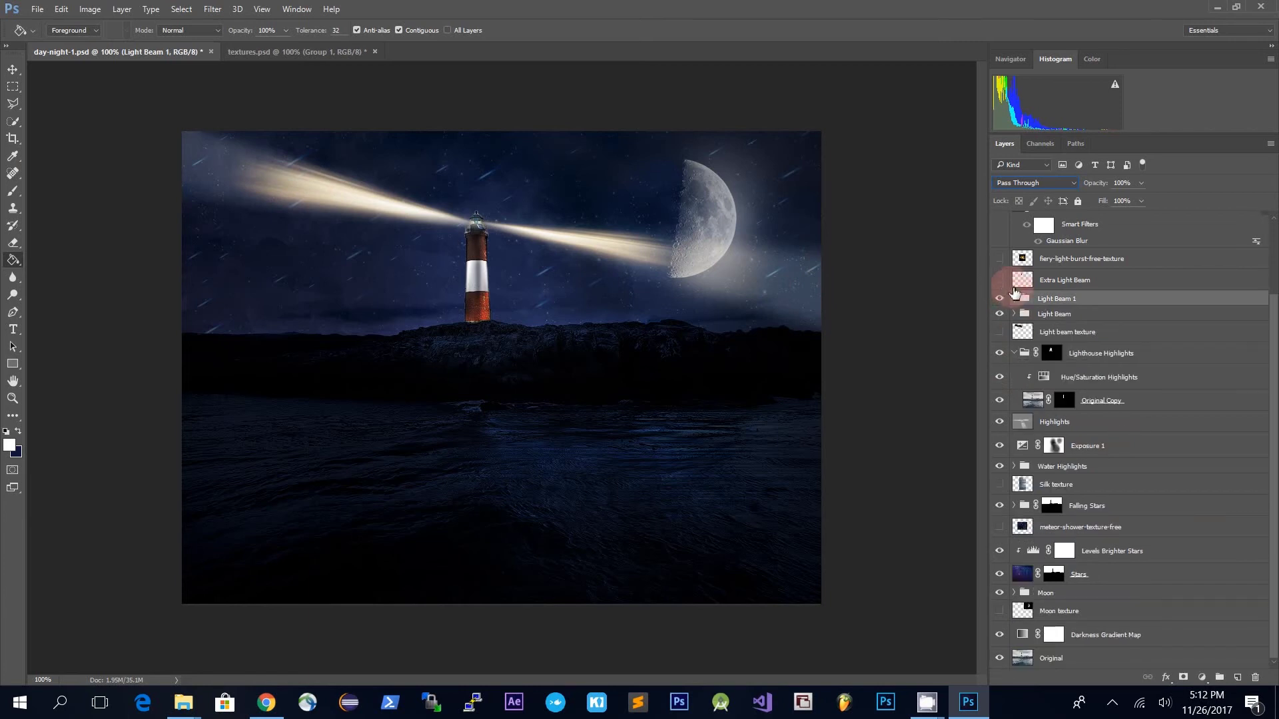
- Preview the Extra Light Beam layer and hide it again, with the Light Beam group selected
click(1060, 316)
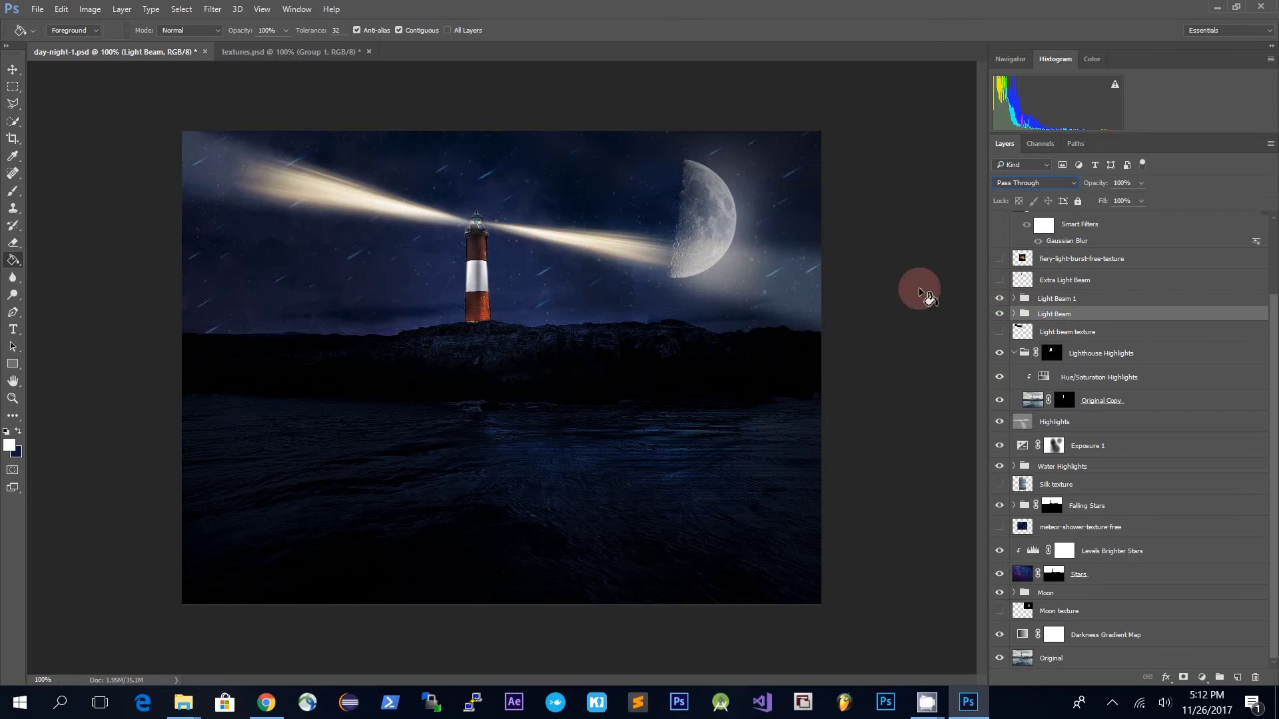
click(1002, 282)
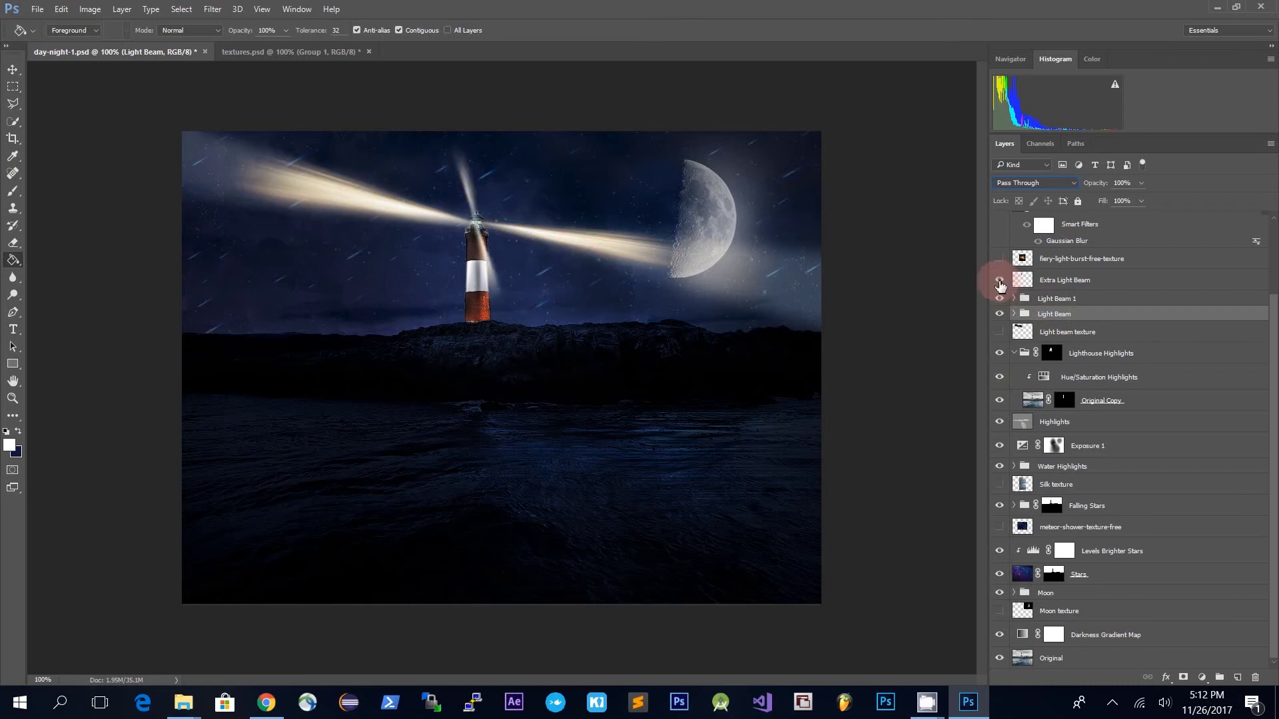
click(999, 280)
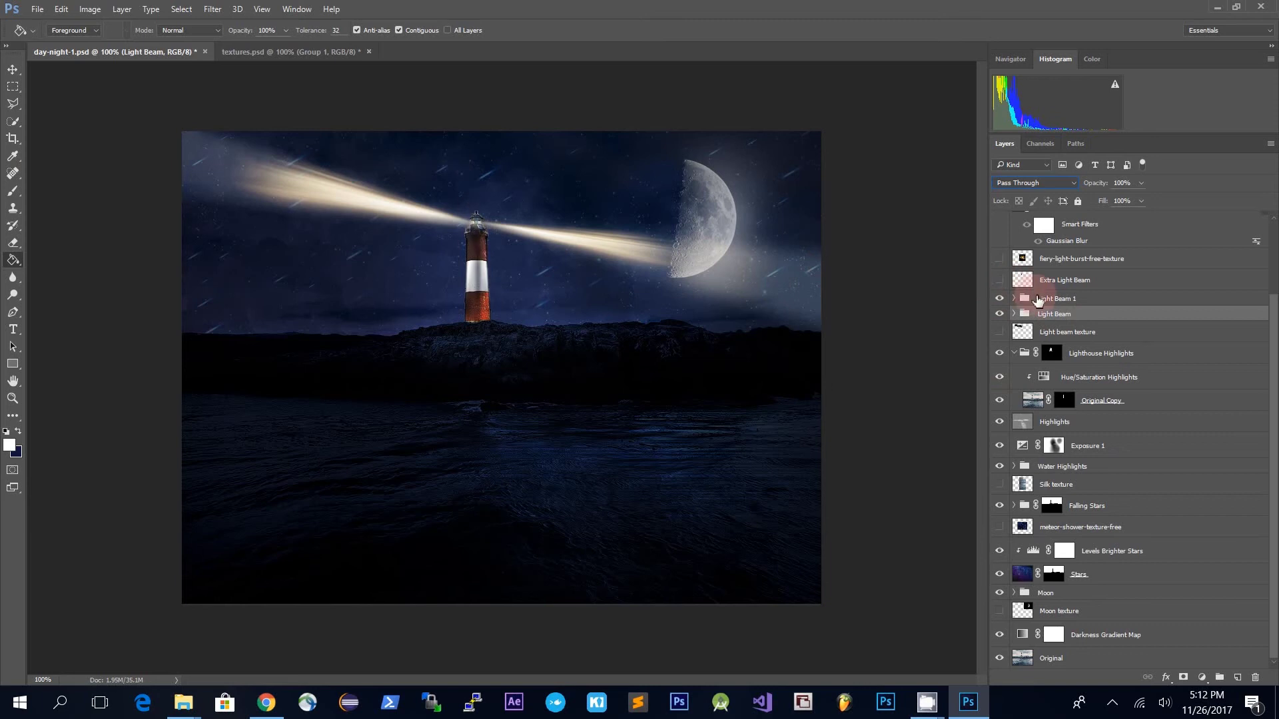
- Duplicate the Light Beam and Light Beam 1 groups together within day-night-1.psd
shift+click(1069, 305)
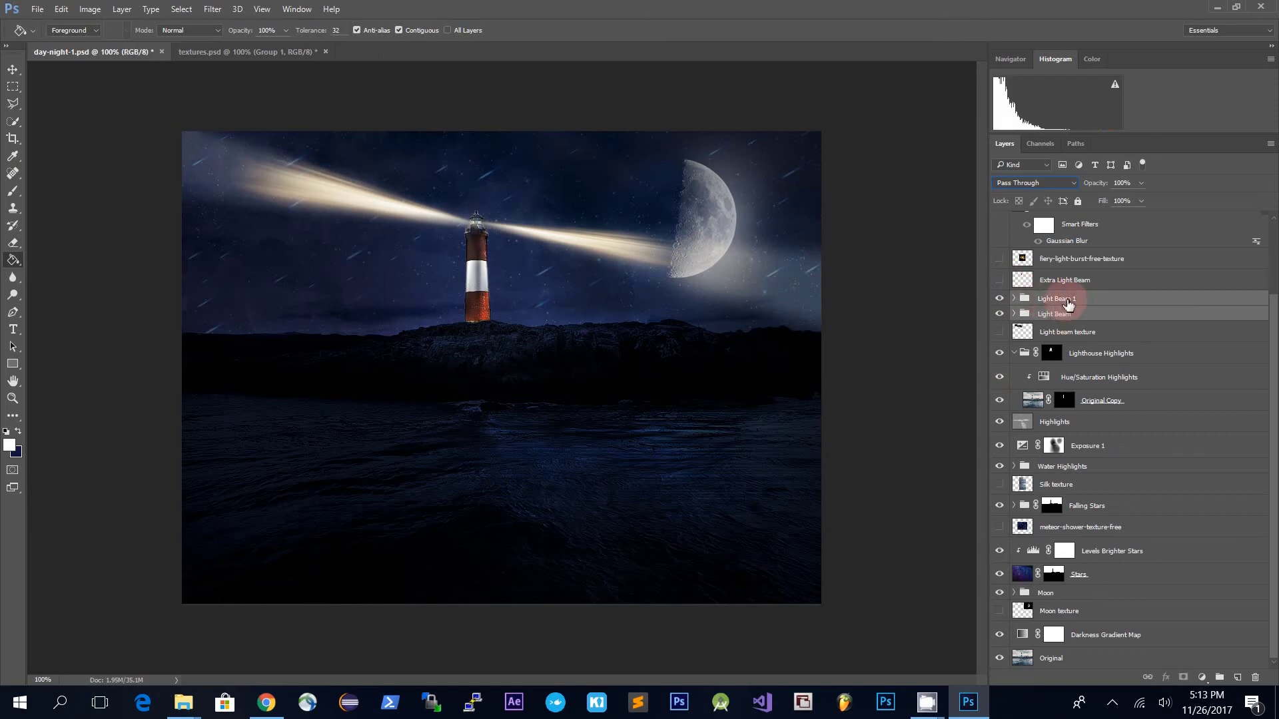
right_click(1069, 304)
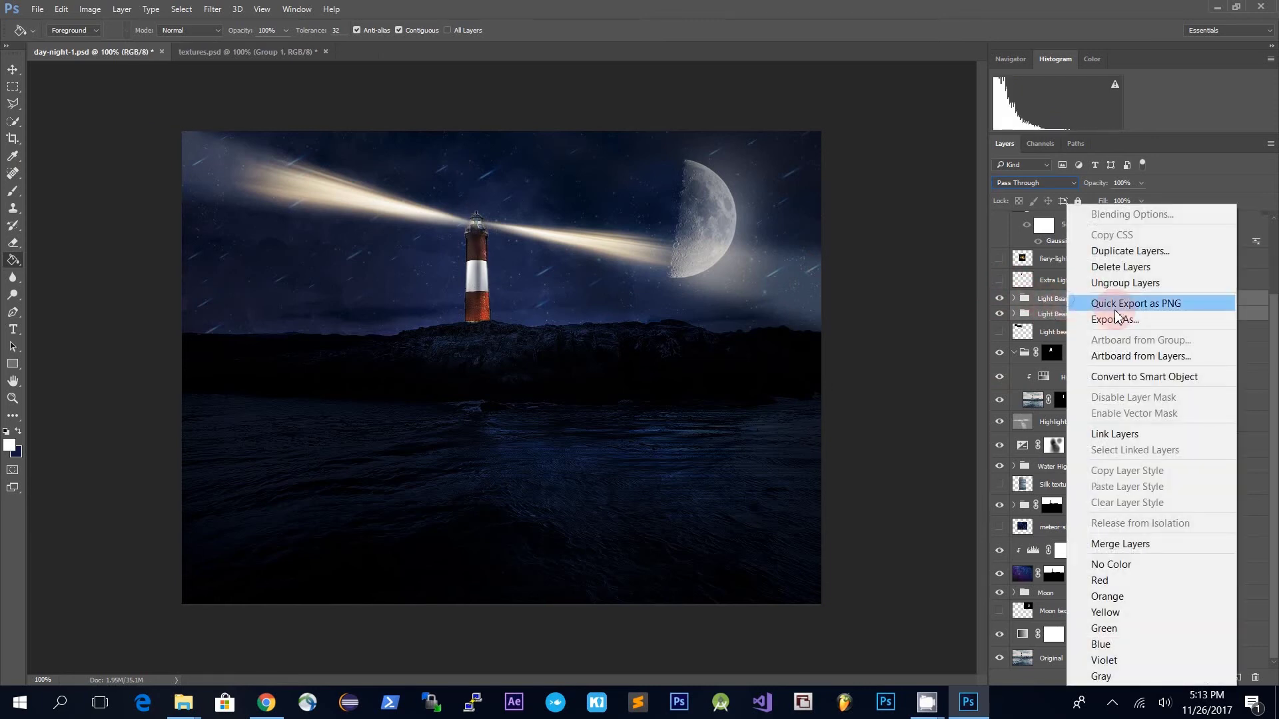
click(1125, 251)
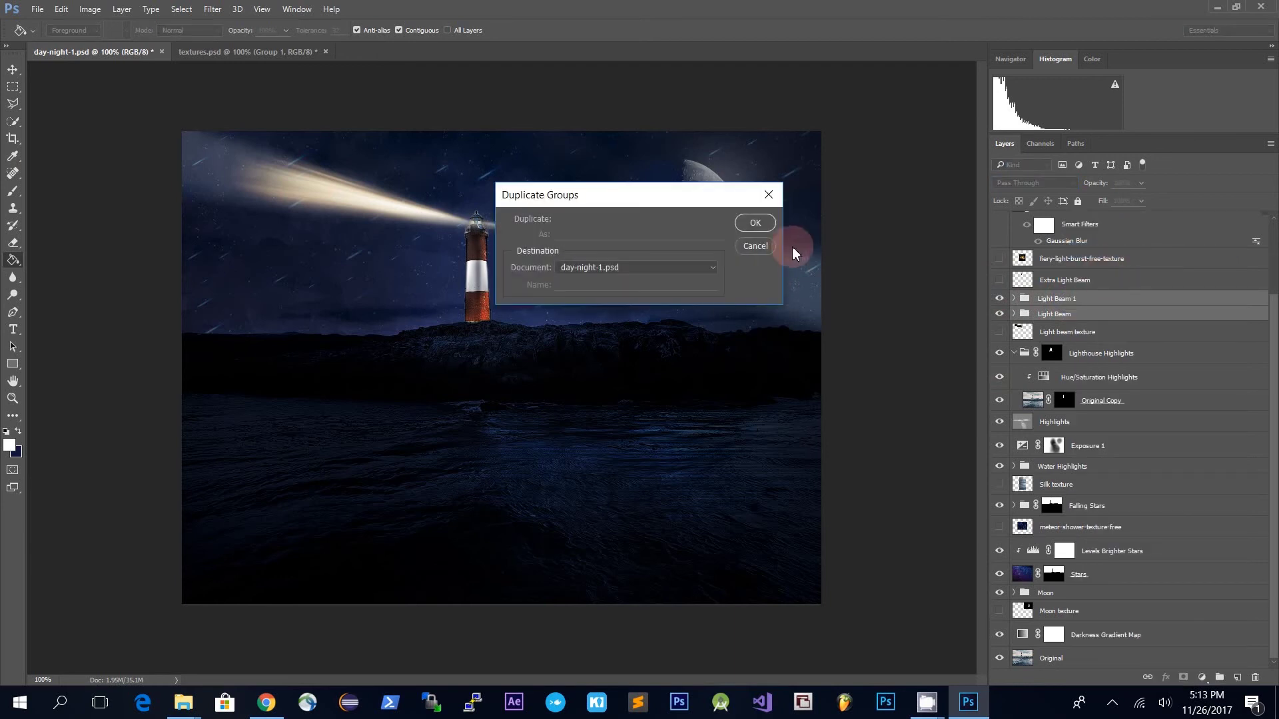
click(753, 222)
- Merge the two duplicated beam groups into a single layer and set its blend mode to Screen
right_click(1062, 308)
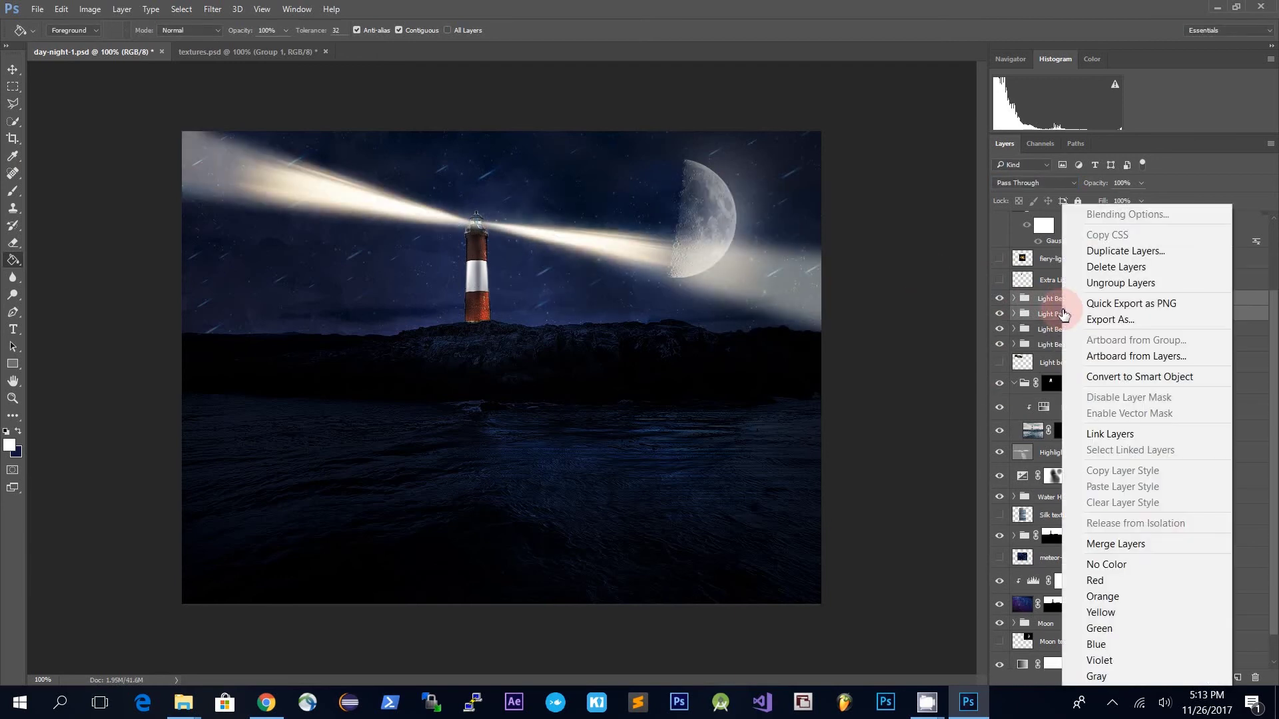
click(1130, 551)
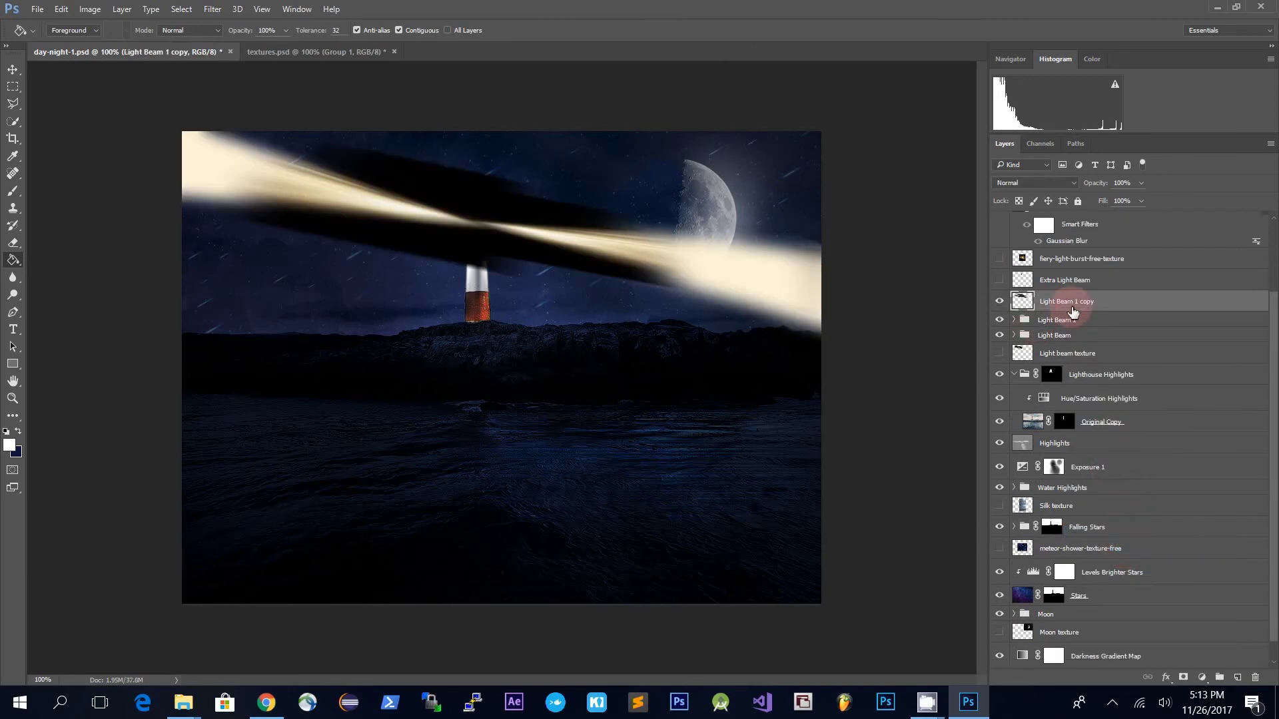
click(1053, 183)
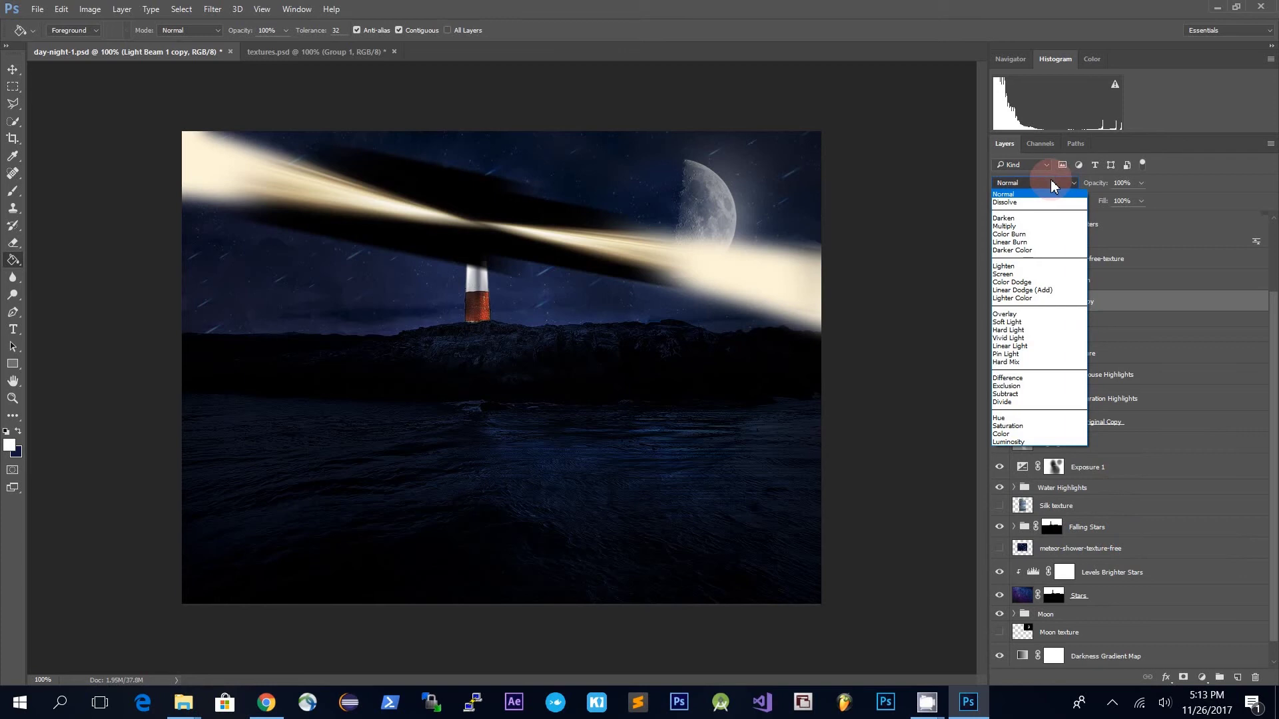
click(1044, 275)
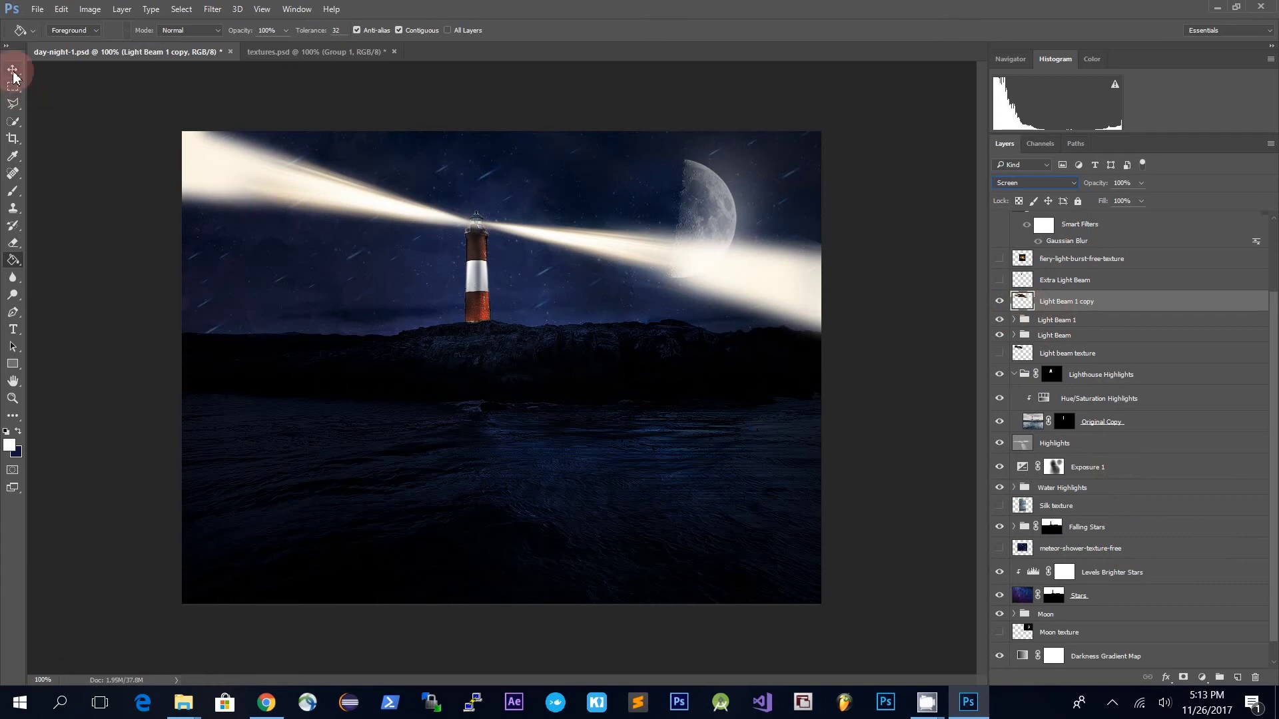
- Free Transform the merged beam layer, scaling it to about 28.8% and rotating it about -112.7° over the lighthouse lantern
key(ctrl+t)
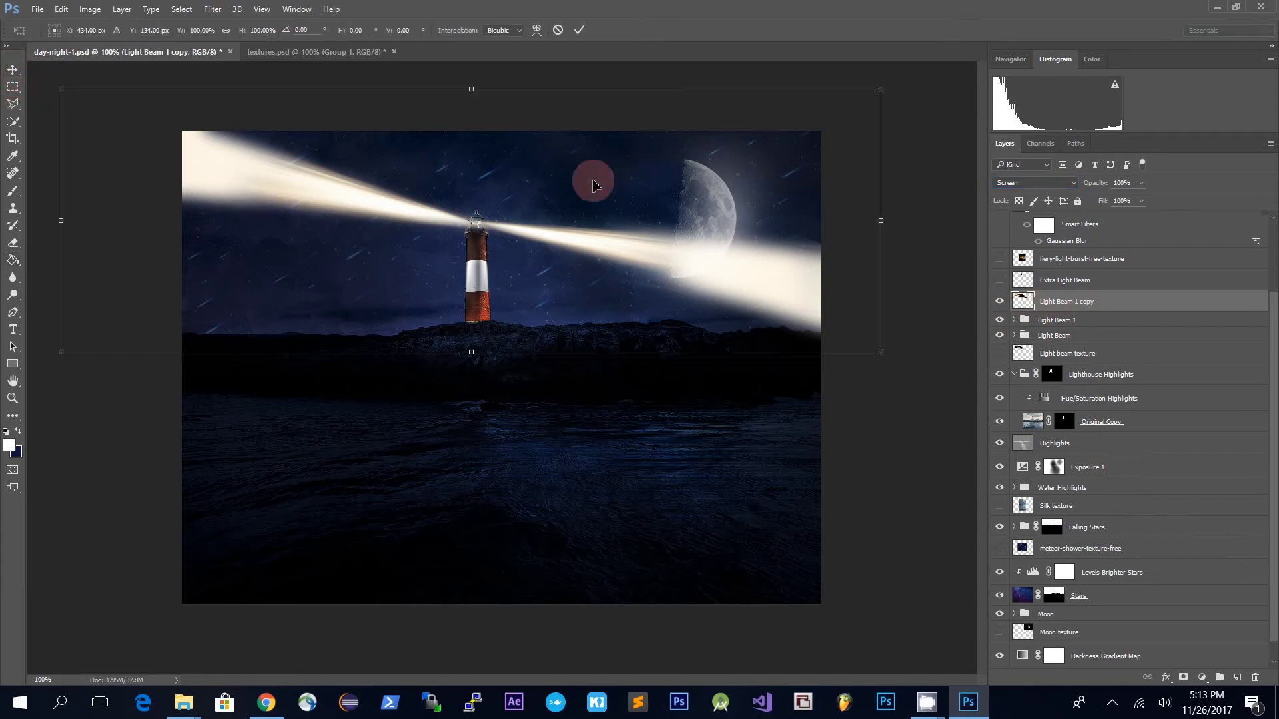
drag(882, 89, 297, 315)
drag(178, 335, 478, 244)
key(shift+Right)
drag(610, 189, 416, 148)
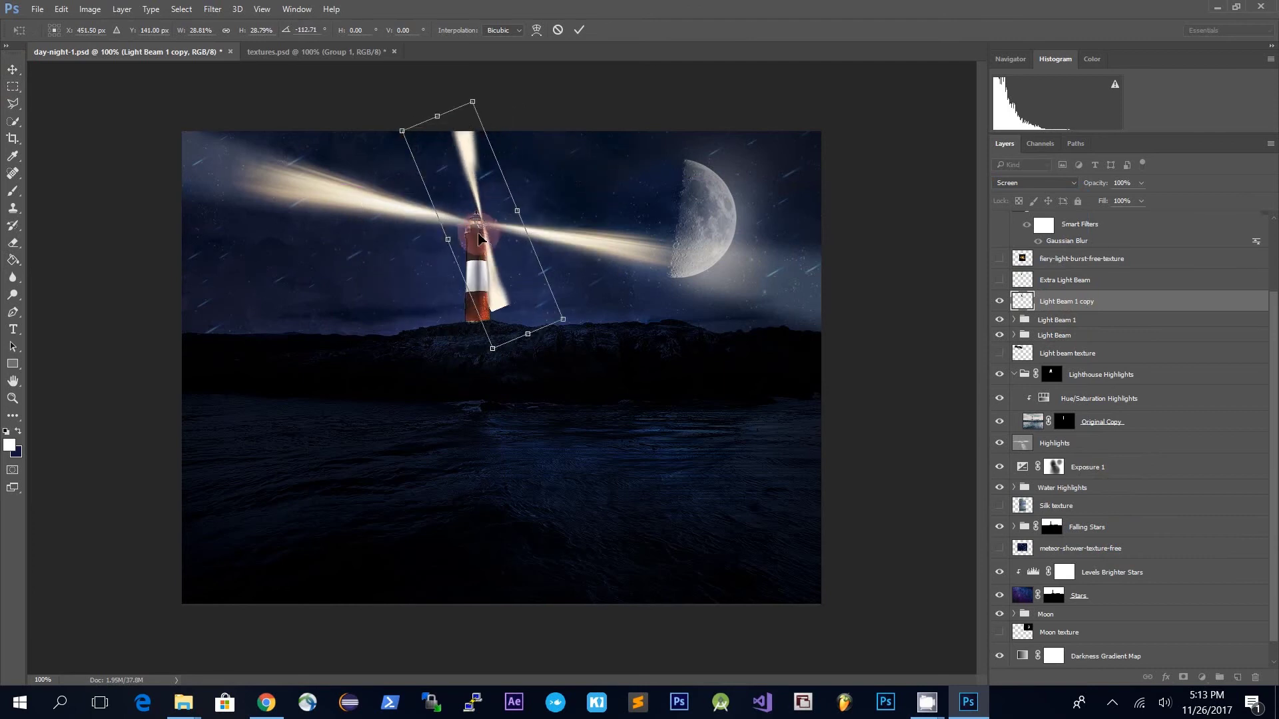
- Fine-tune the small beam's position so its narrow centre meets the lantern, and apply the transformation
drag(485, 231, 492, 246)
key(Left)
key(Left)
key(Left)
key(Left)
key(Left)
key(Left)
key(Left)
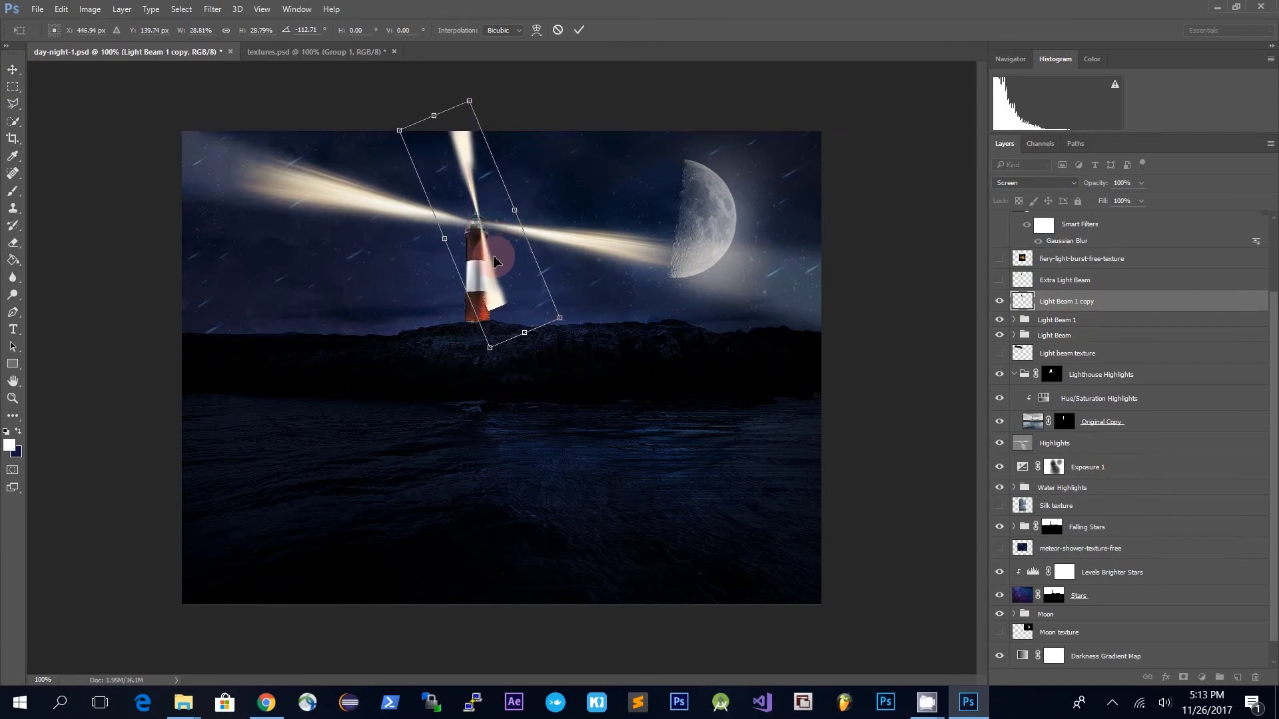
key(Up)
key(Up)
key(Right)
key(Up)
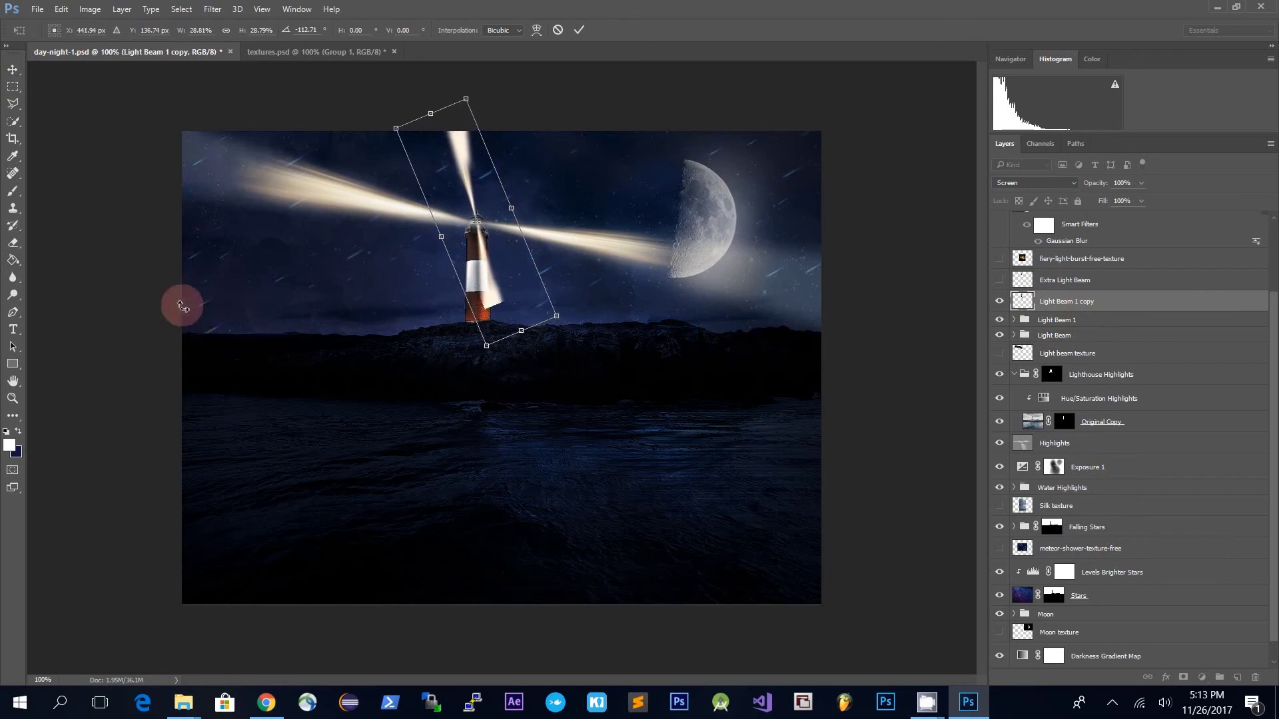
click(12, 252)
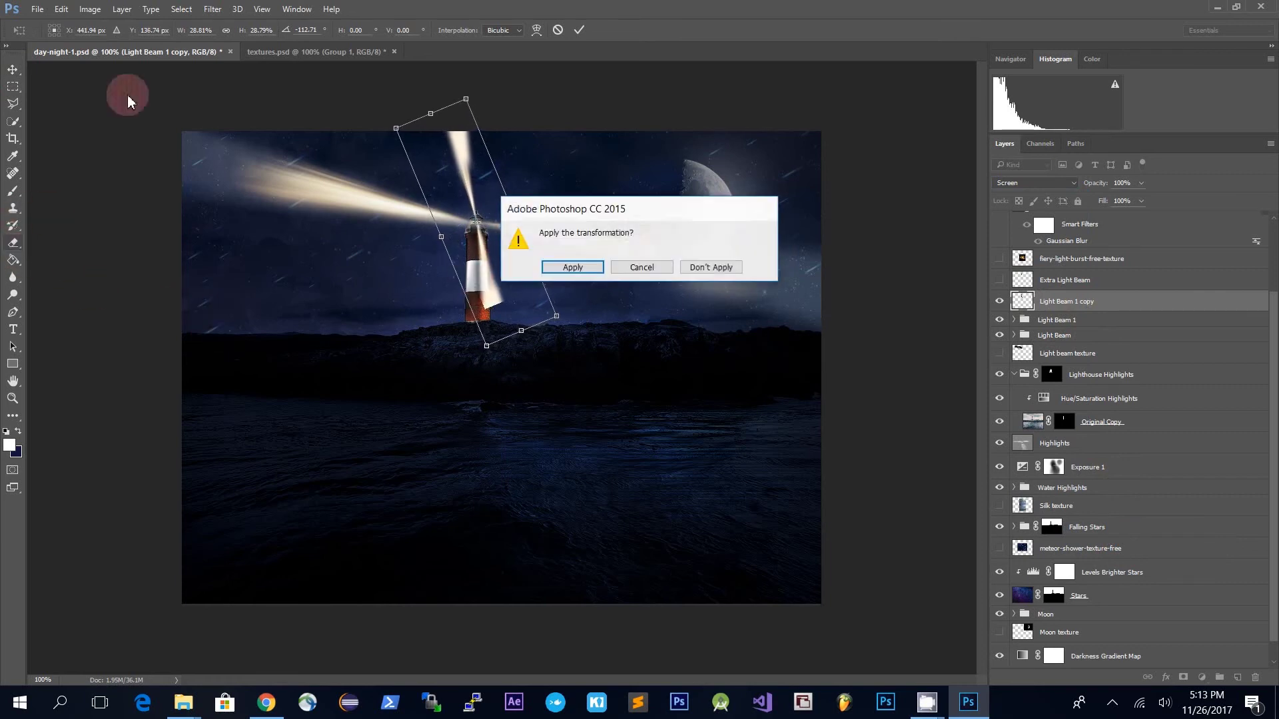
click(578, 263)
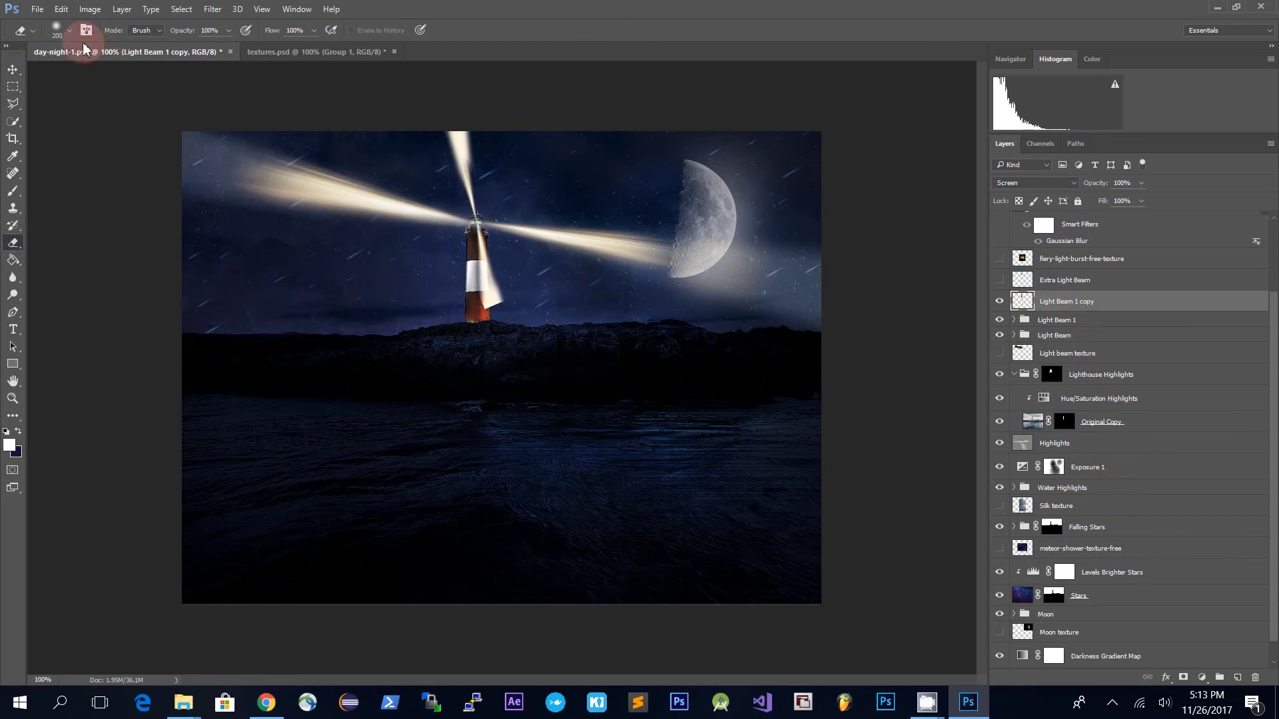
- Erase the hard outer ends of the small beam on the Light Beam 1 copy layer with a soft 200-pixel eraser
mouse_move(460, 91)
mouse_down()
mouse_move(491, 97)
mouse_move(428, 86)
mouse_move(423, 100)
mouse_move(495, 105)
mouse_move(514, 150)
mouse_move(443, 90)
mouse_up()
mouse_move(417, 327)
mouse_down()
mouse_move(434, 304)
mouse_move(458, 320)
mouse_move(498, 275)
mouse_move(503, 247)
mouse_move(484, 318)
mouse_move(501, 308)
mouse_move(457, 353)
mouse_move(477, 321)
mouse_move(365, 238)
mouse_up()
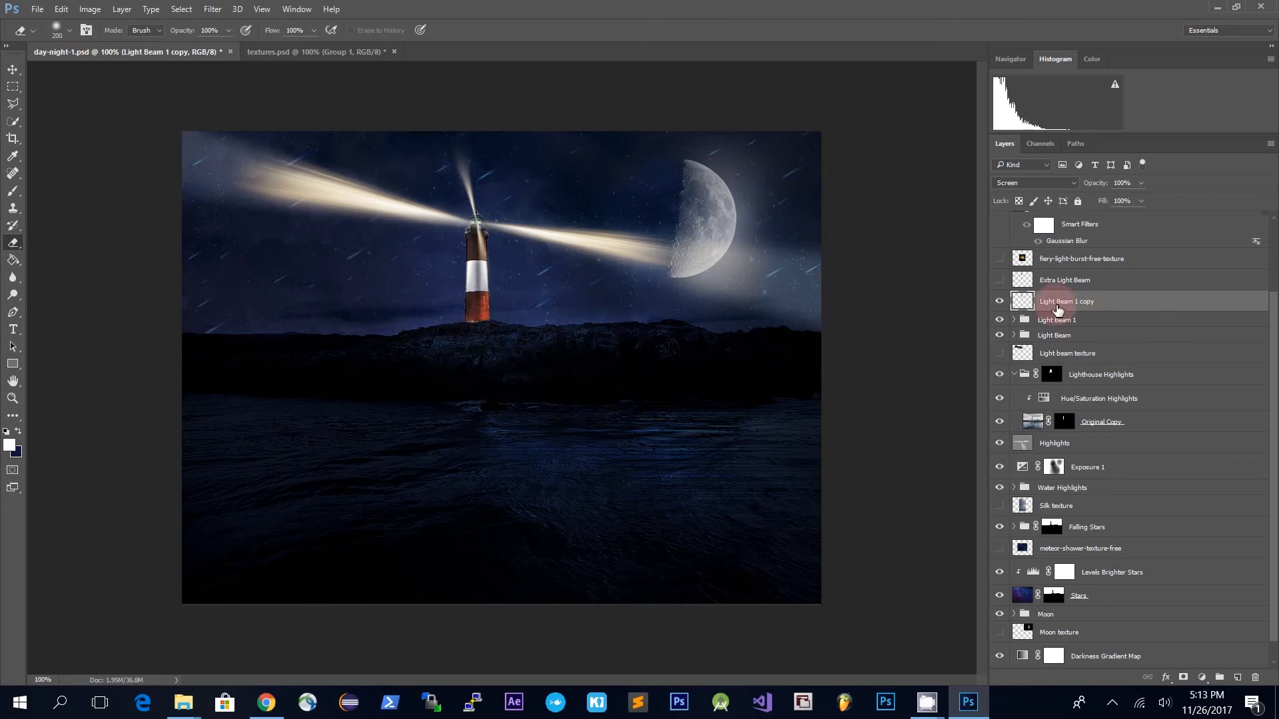
- Show the prepared Extra Light Beam layer and delete the Light Beam 1 copy layer, leaving Extra Light Beam selected
click(999, 280)
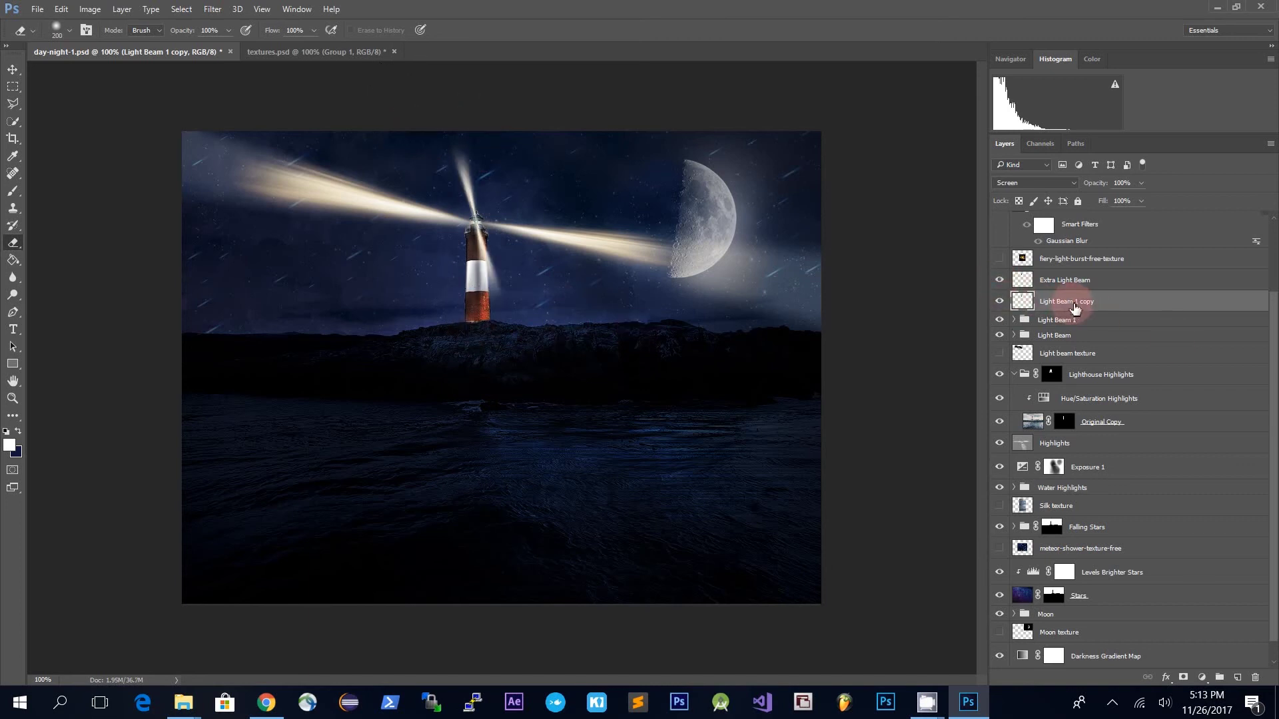
key(Delete)
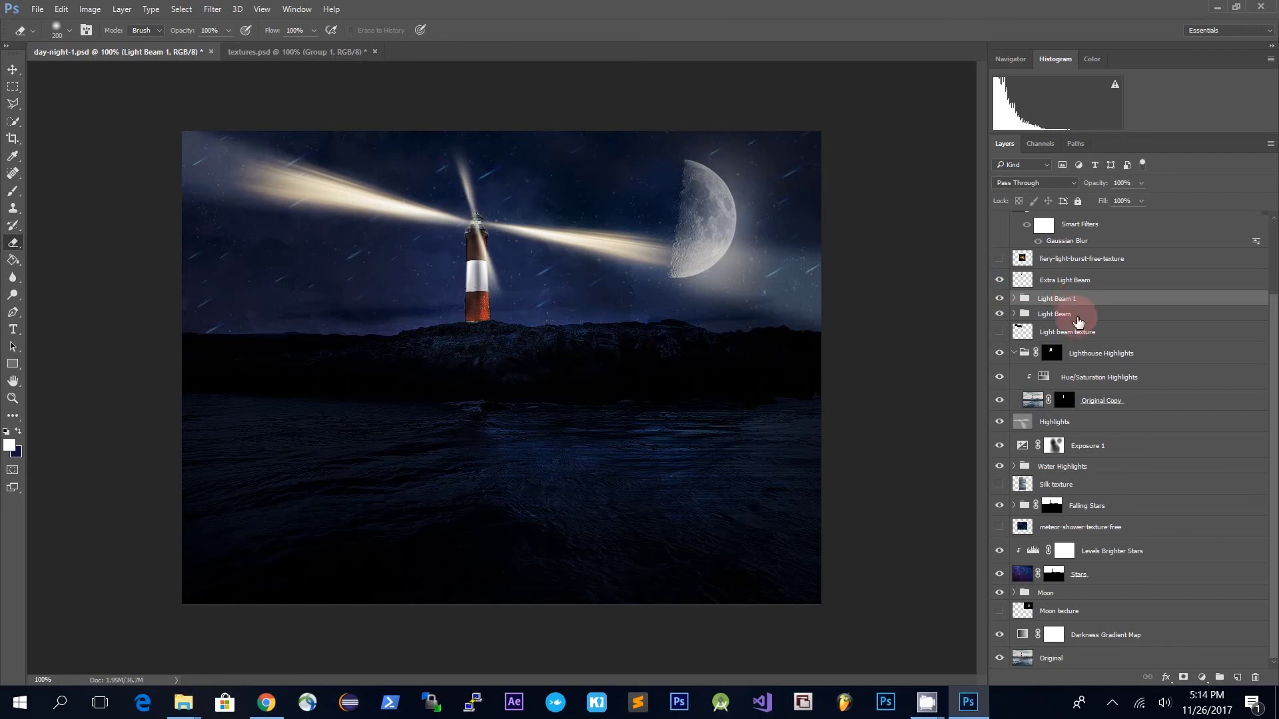
scroll(1039, 301, up, 3)
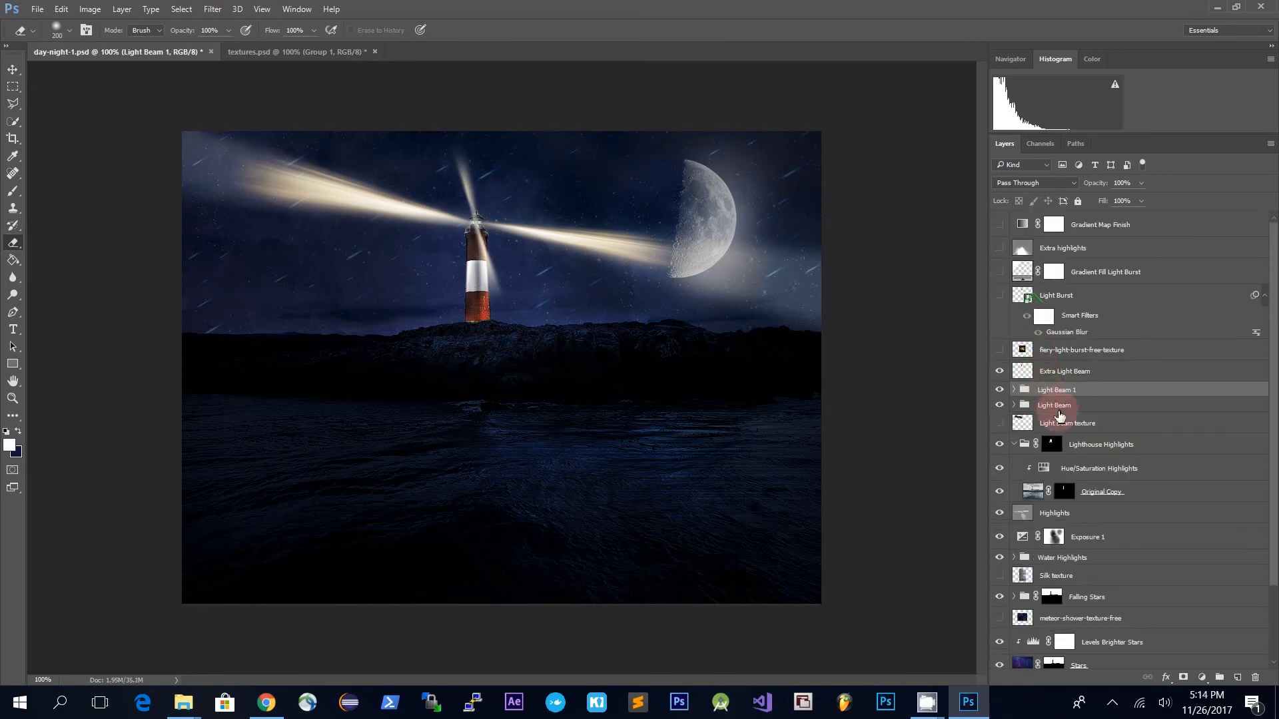
click(1059, 373)
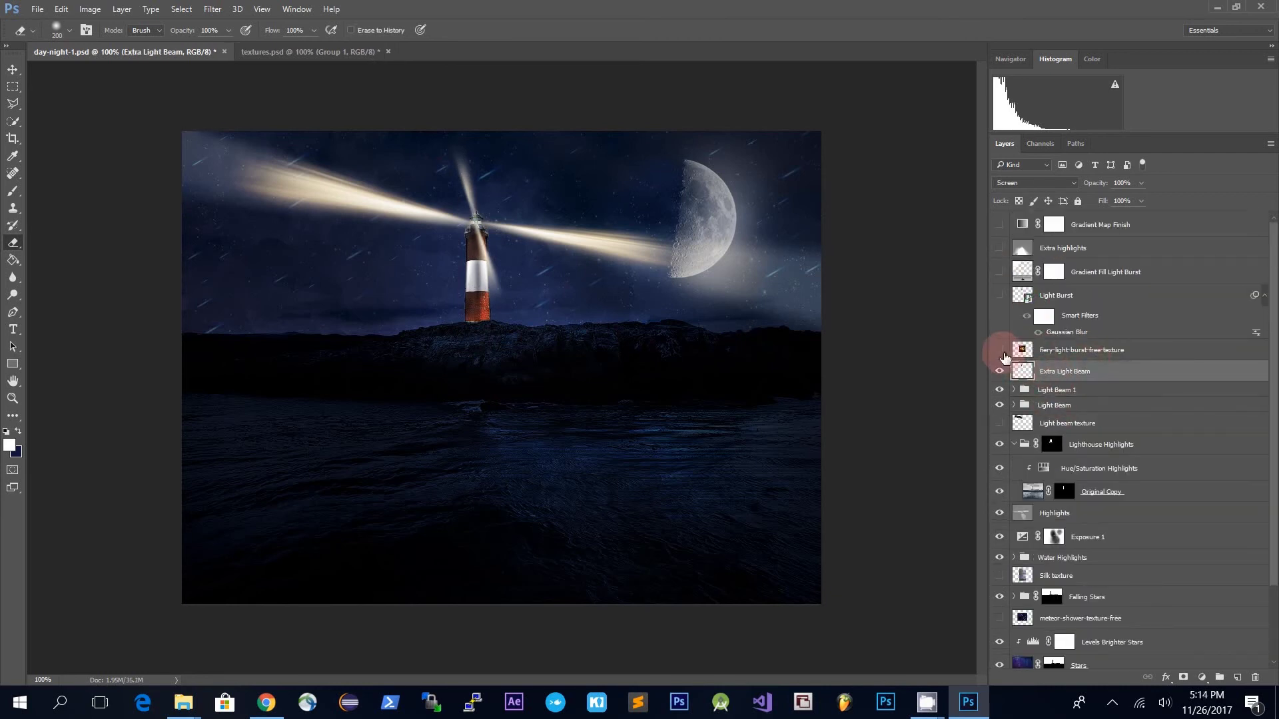
- Show the fiery-light-burst-free-texture layer and set its blend mode to Screen
click(999, 353)
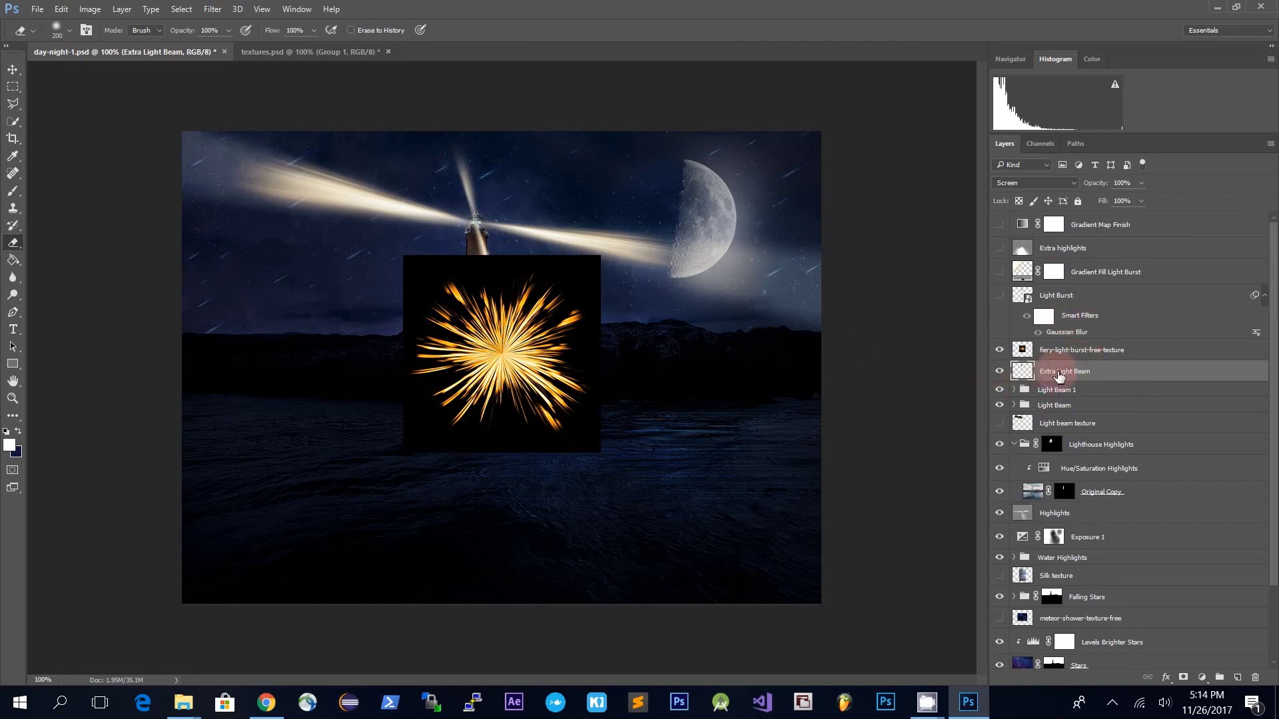
click(1085, 355)
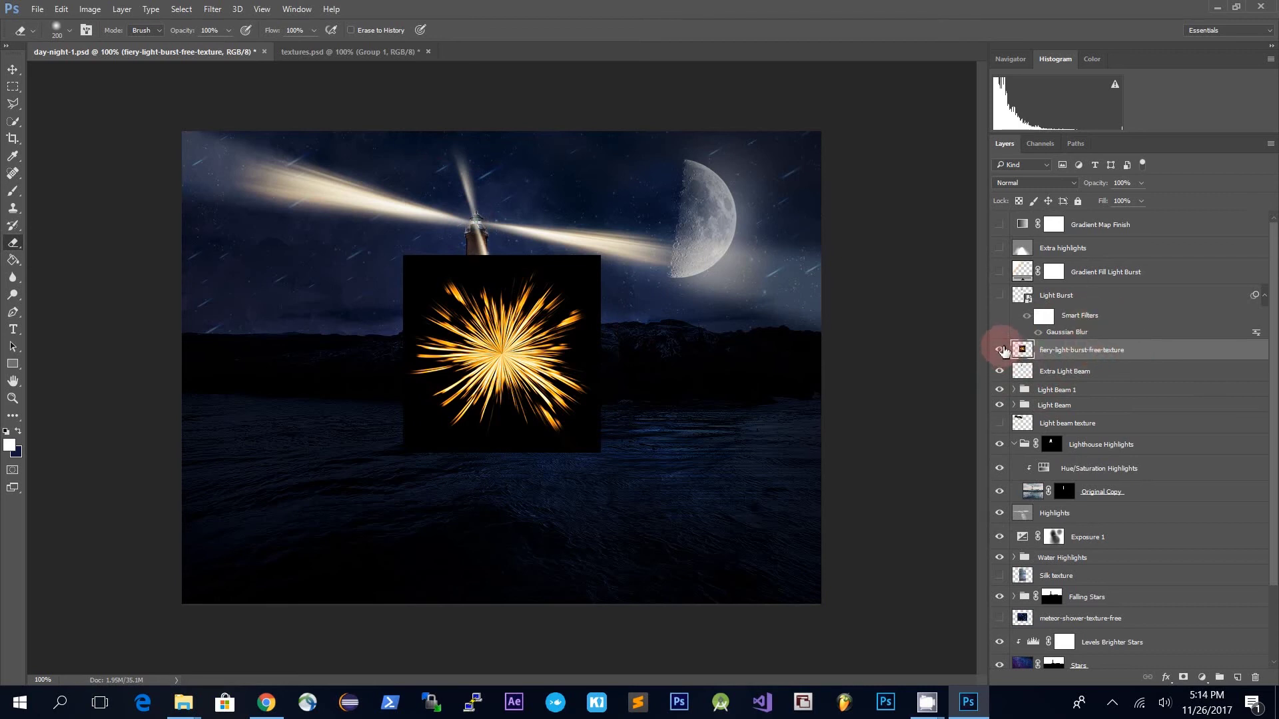
click(1072, 184)
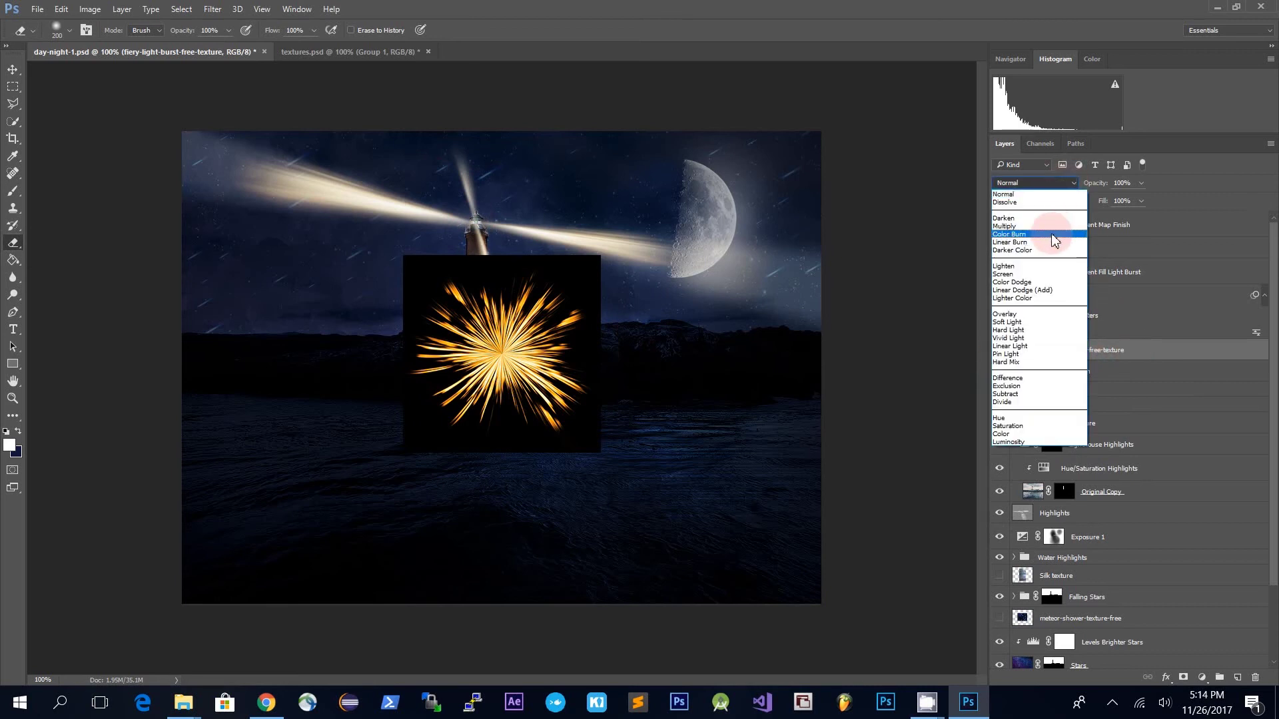
click(1004, 274)
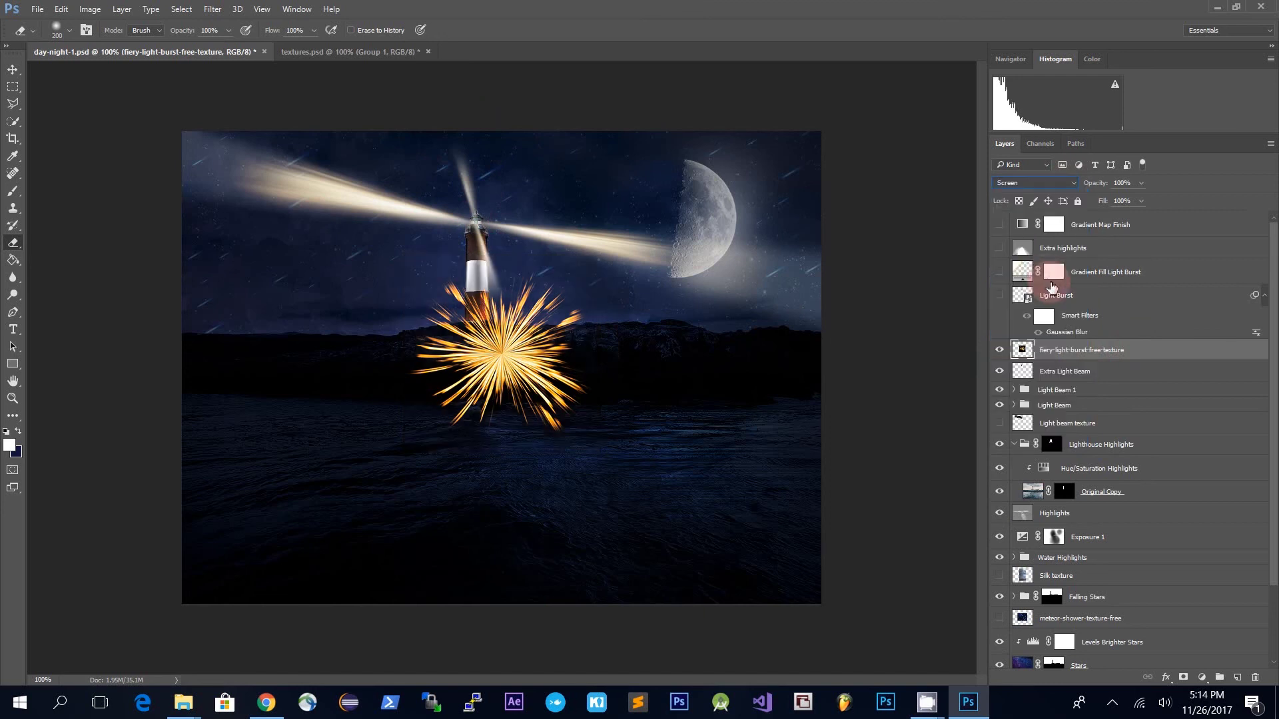
- Move the fiery burst onto the lighthouse lantern, scale it to about 27.3%, centre it on the light and apply the transformation
click(13, 68)
drag(509, 372, 482, 227)
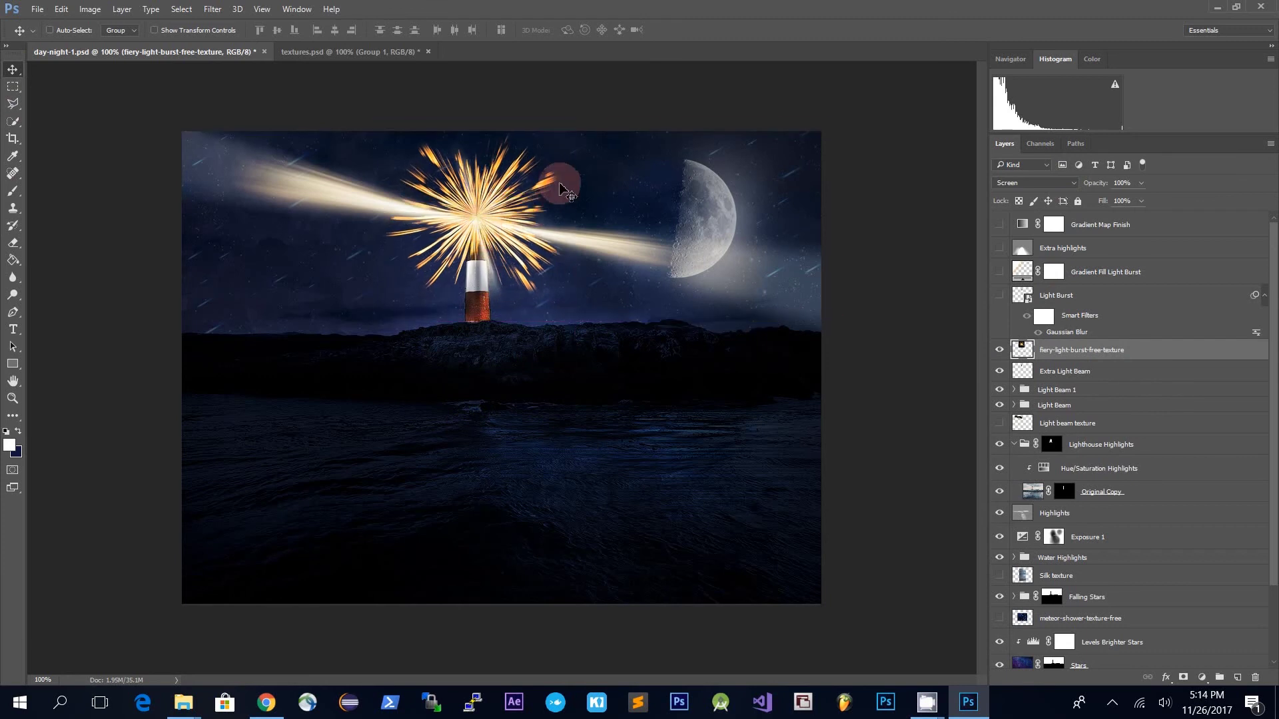
key(ctrl+t)
drag(574, 115, 459, 247)
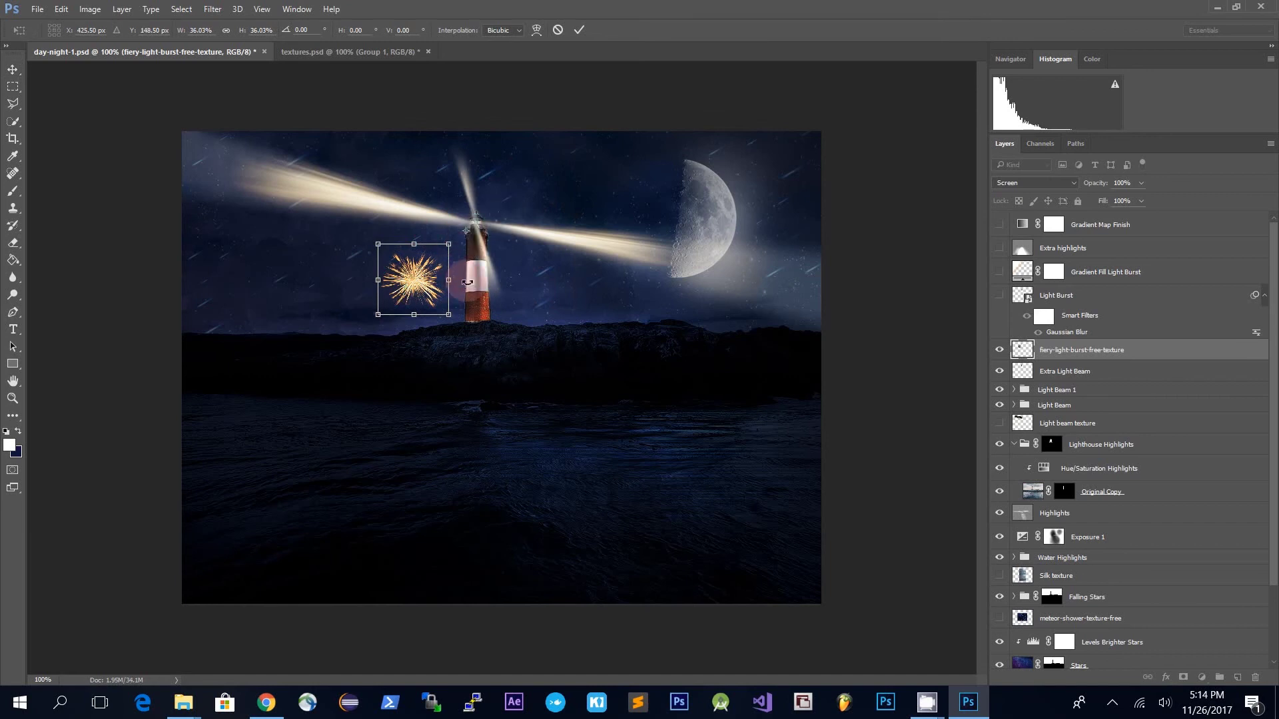
drag(434, 291, 487, 233)
drag(513, 191, 478, 228)
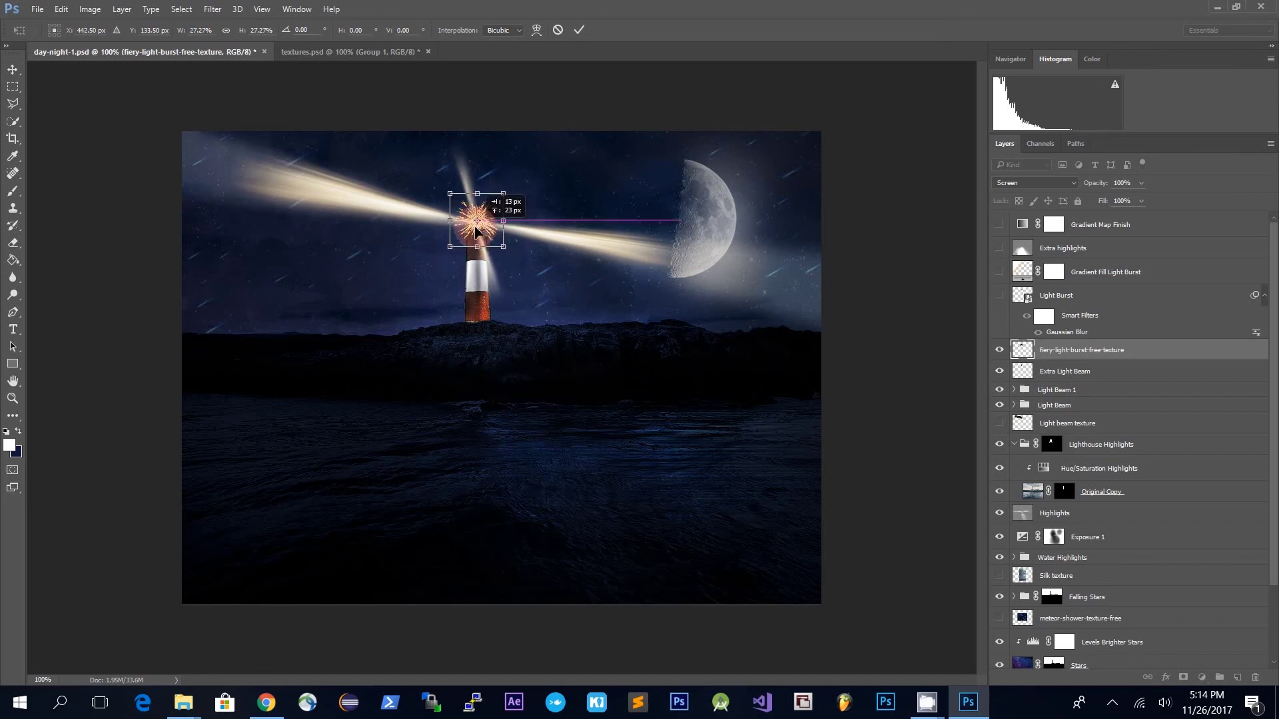
click(221, 10)
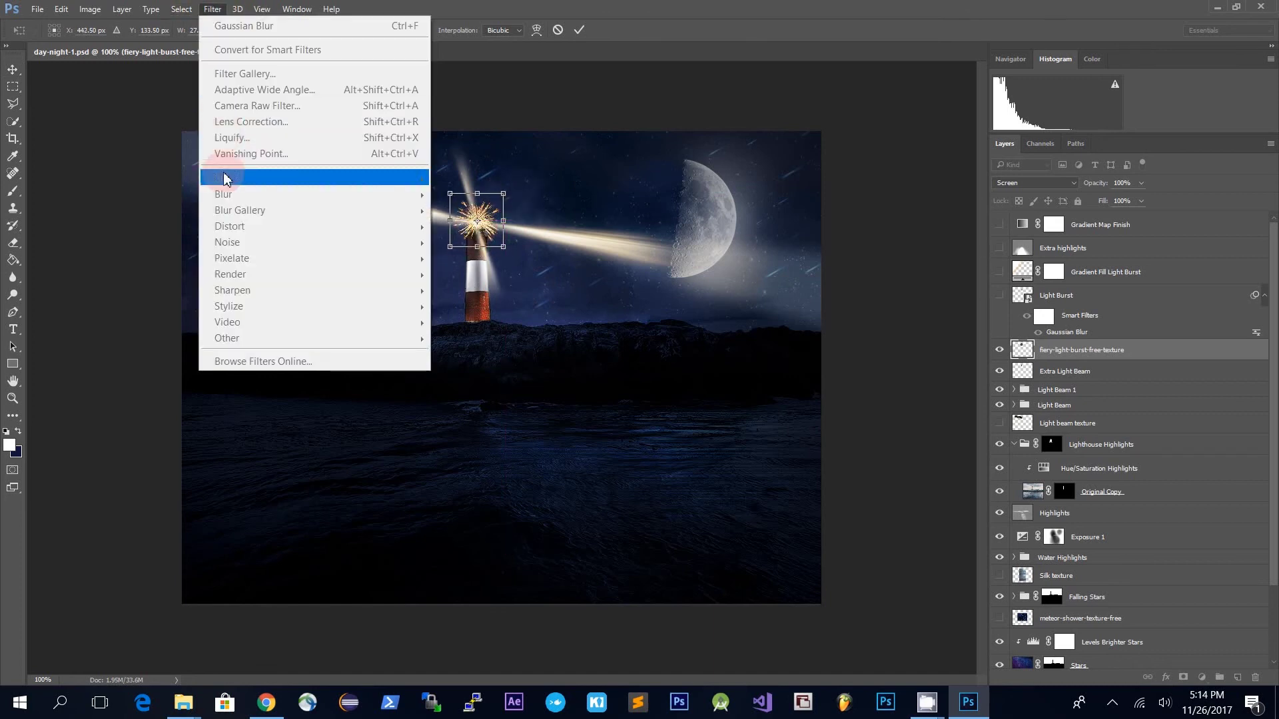
click(310, 78)
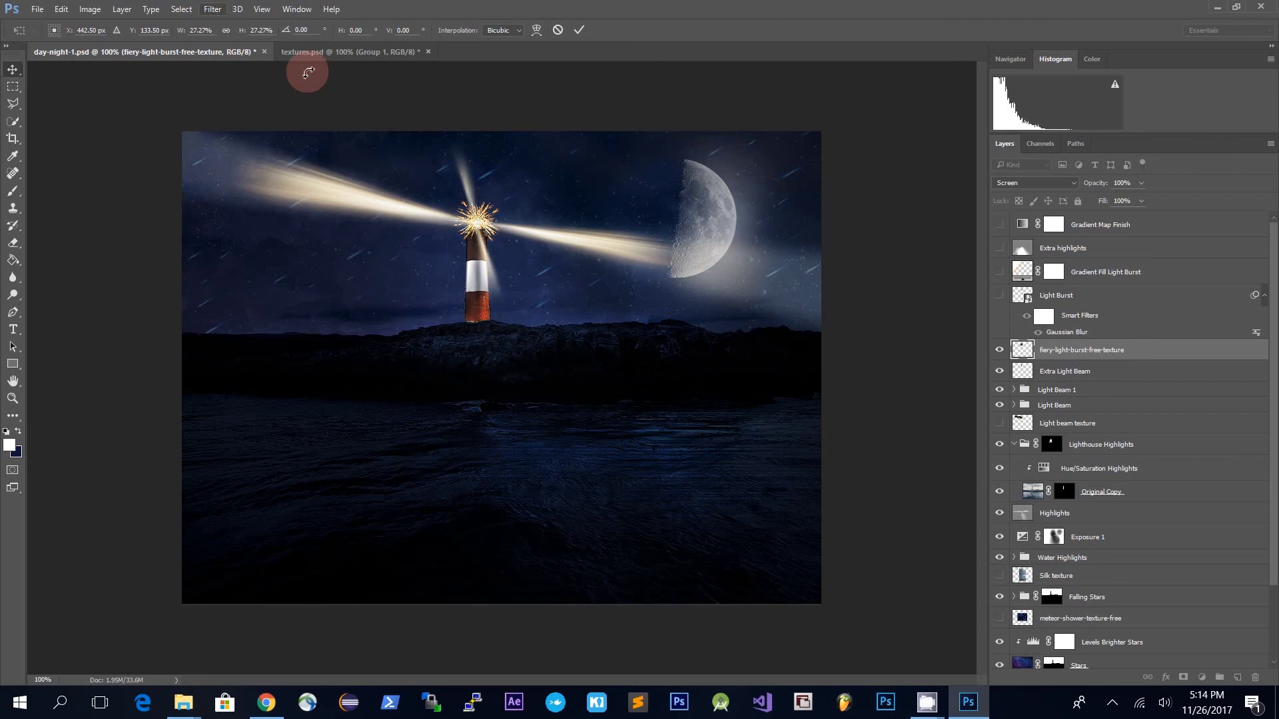
key(Return)
- Apply a Gaussian Blur with a radius of 5.2 pixels to the fiery burst on the lantern
click(213, 9)
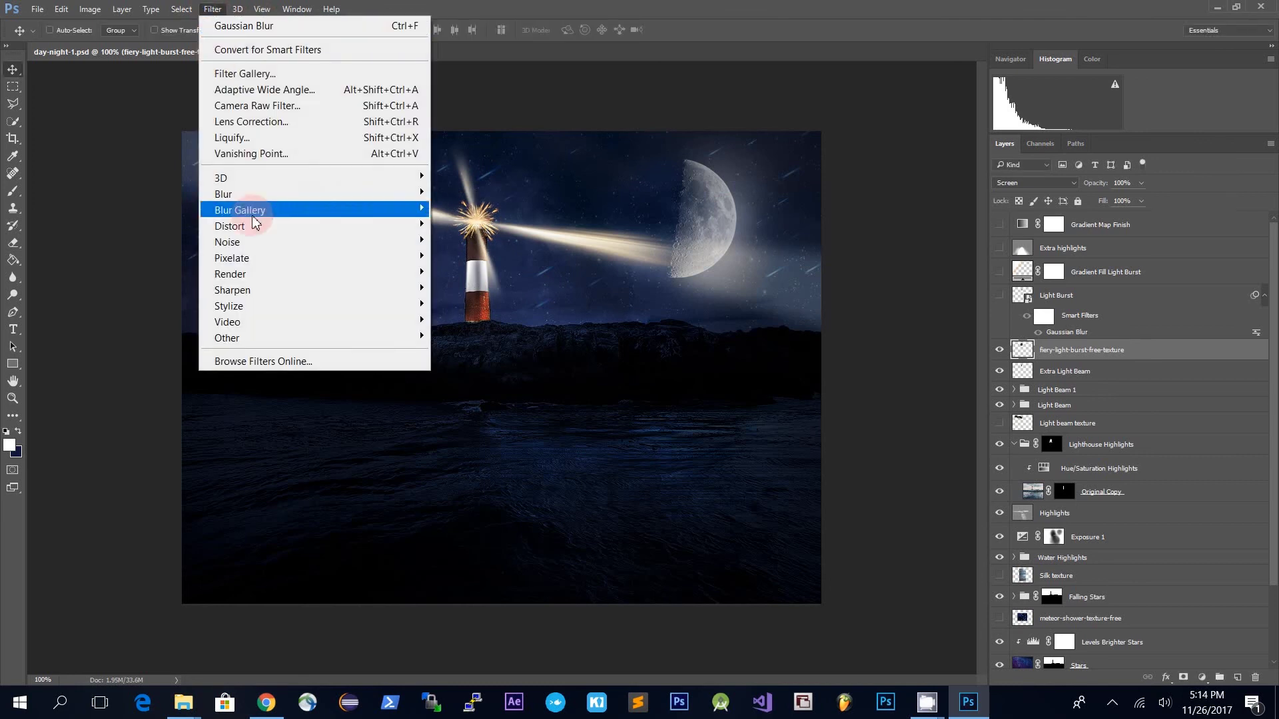
mouse_move(235, 194)
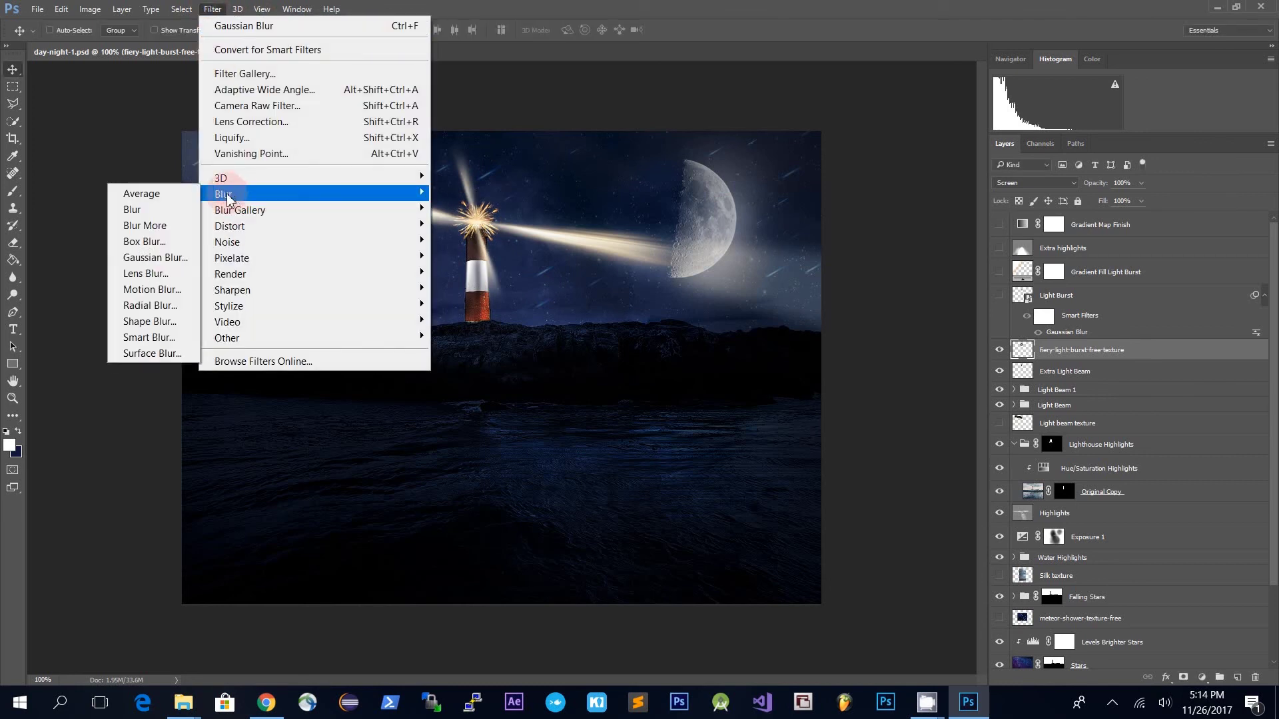
click(154, 259)
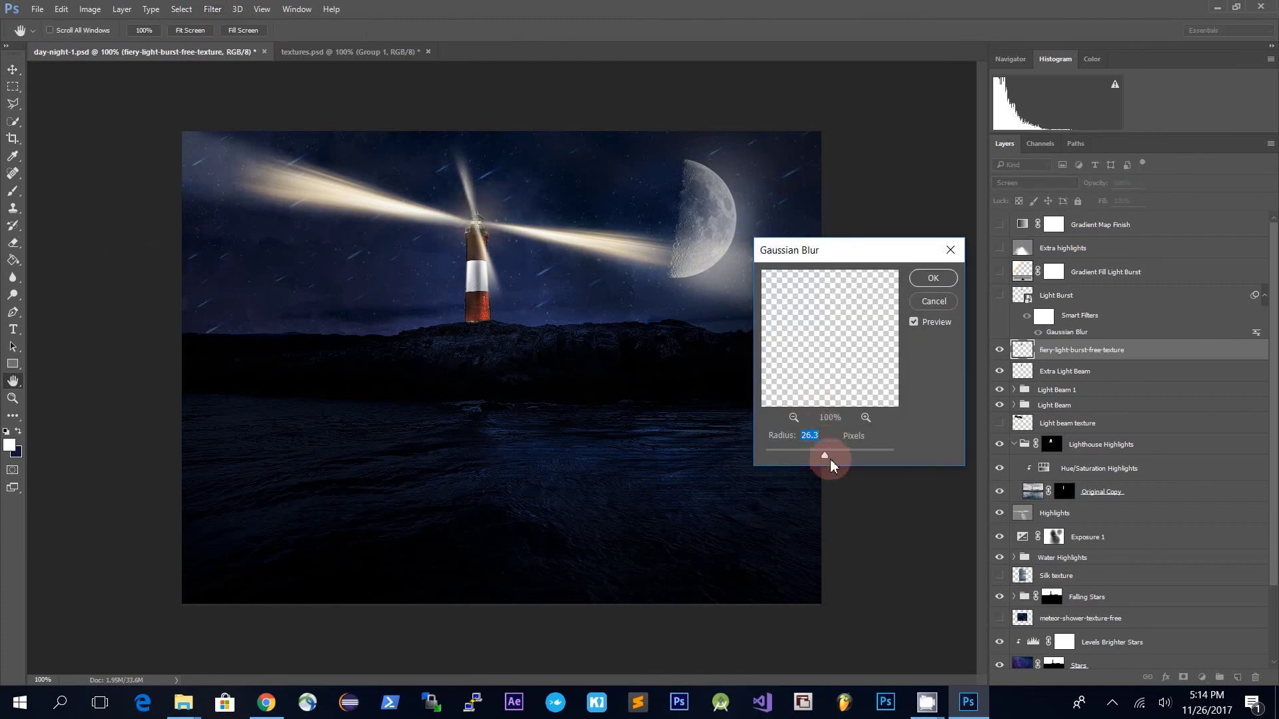
drag(813, 455, 810, 455)
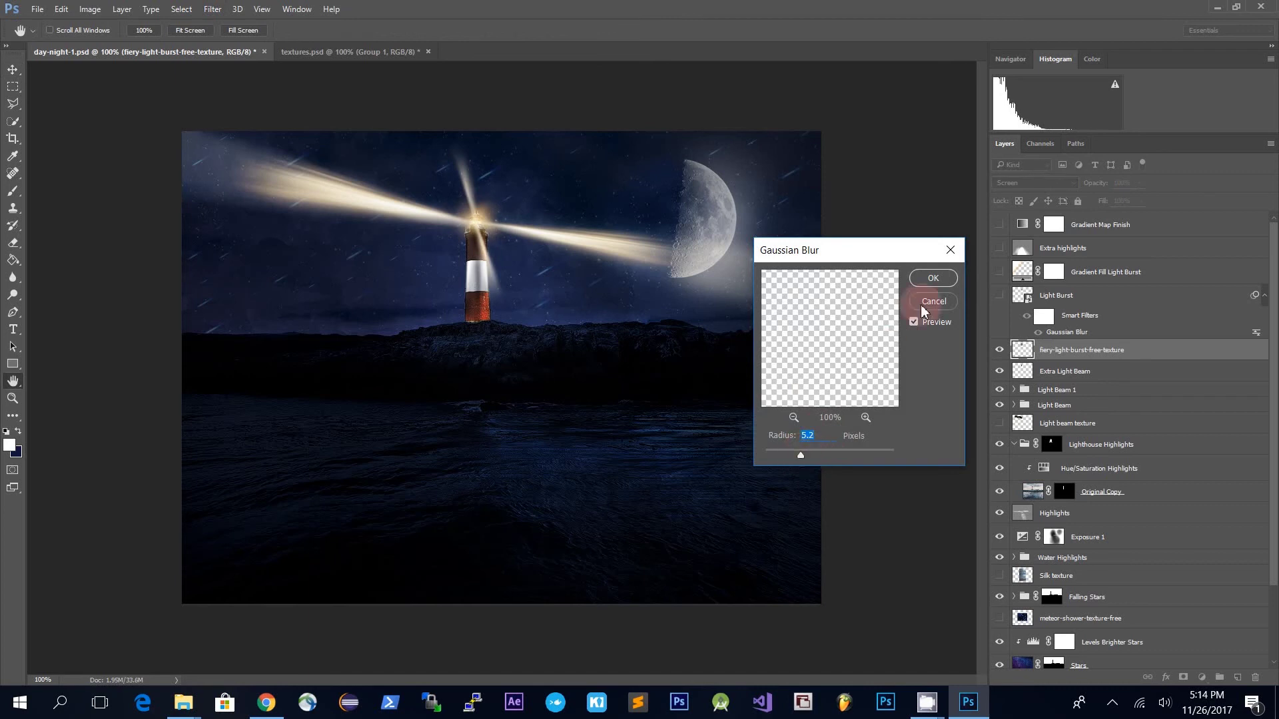
click(936, 280)
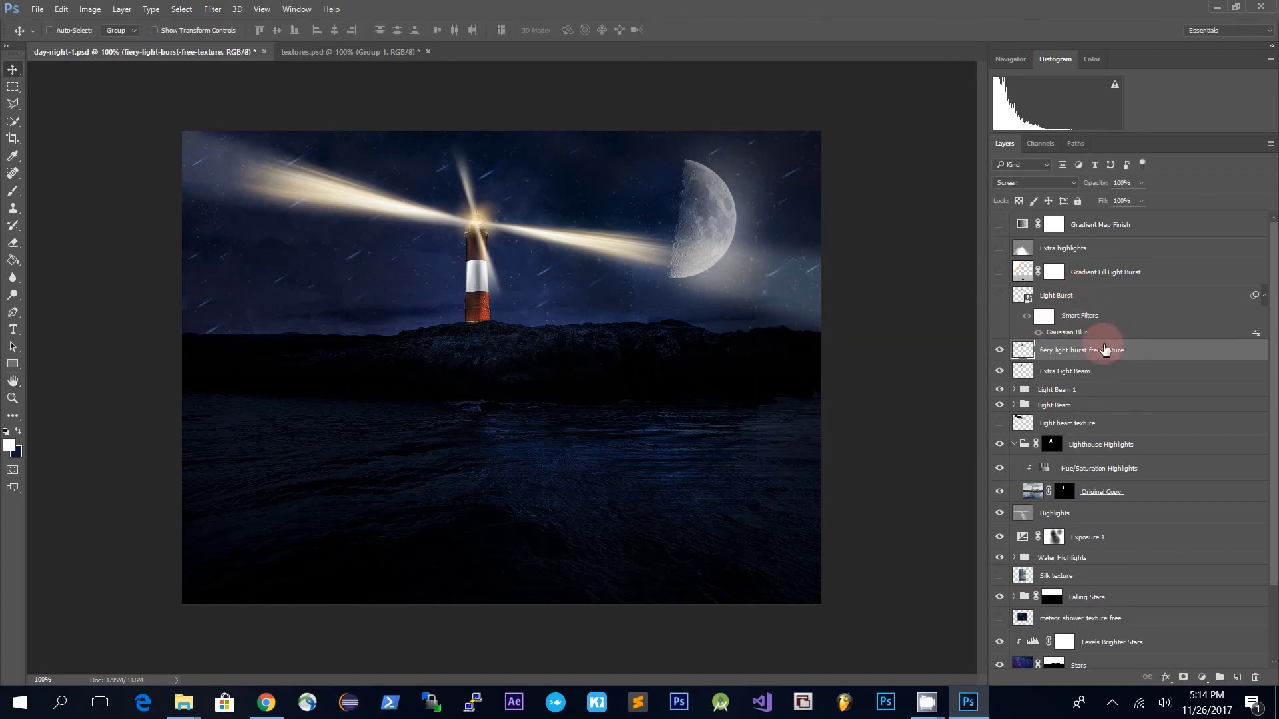
- Delete the blurred fiery-light-burst-free-texture layer and select the Light Burst layer
key(Delete)
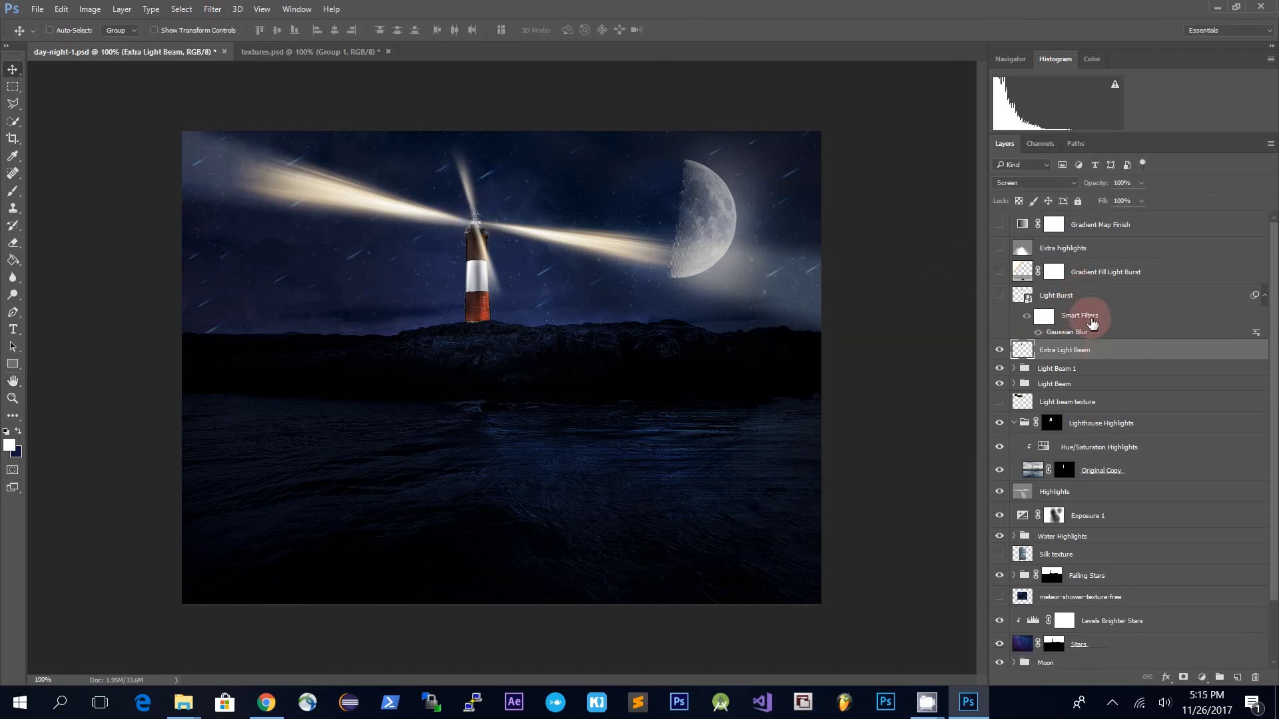
click(1096, 297)
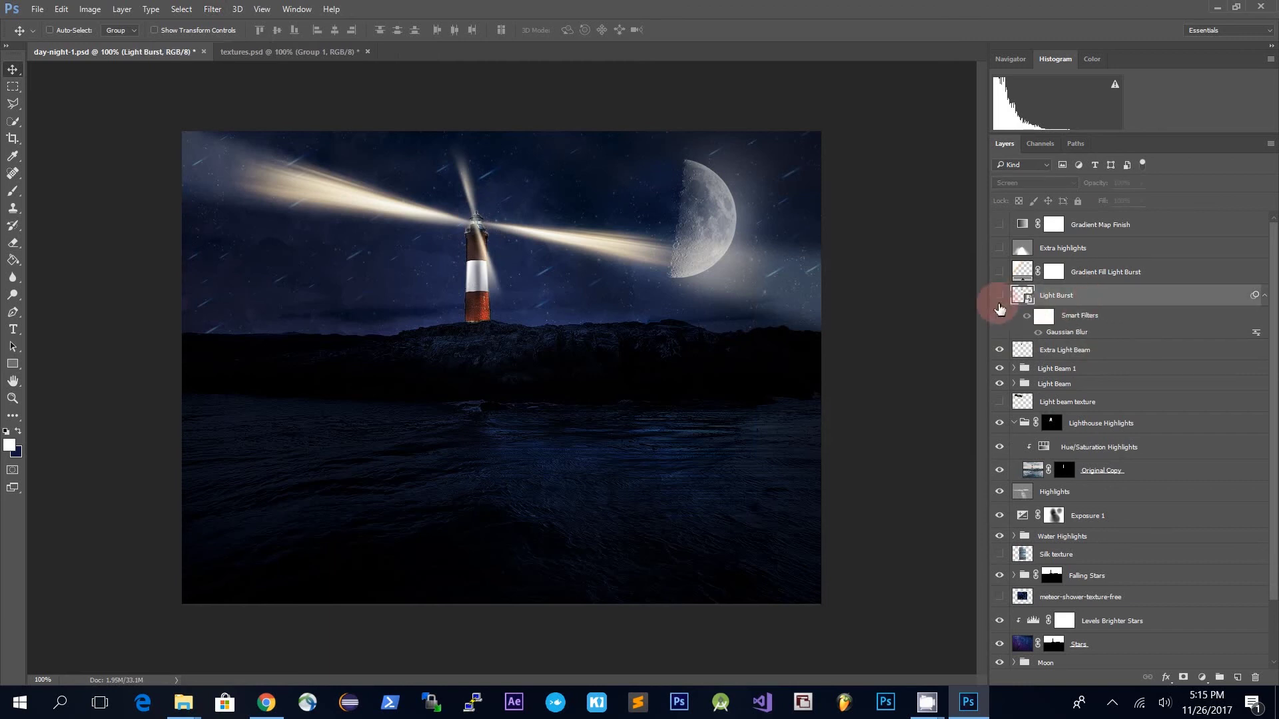
- Undo the fiery burst texture's deletion, blur, transformation, move and Screen blend mode
key(ctrl+z)
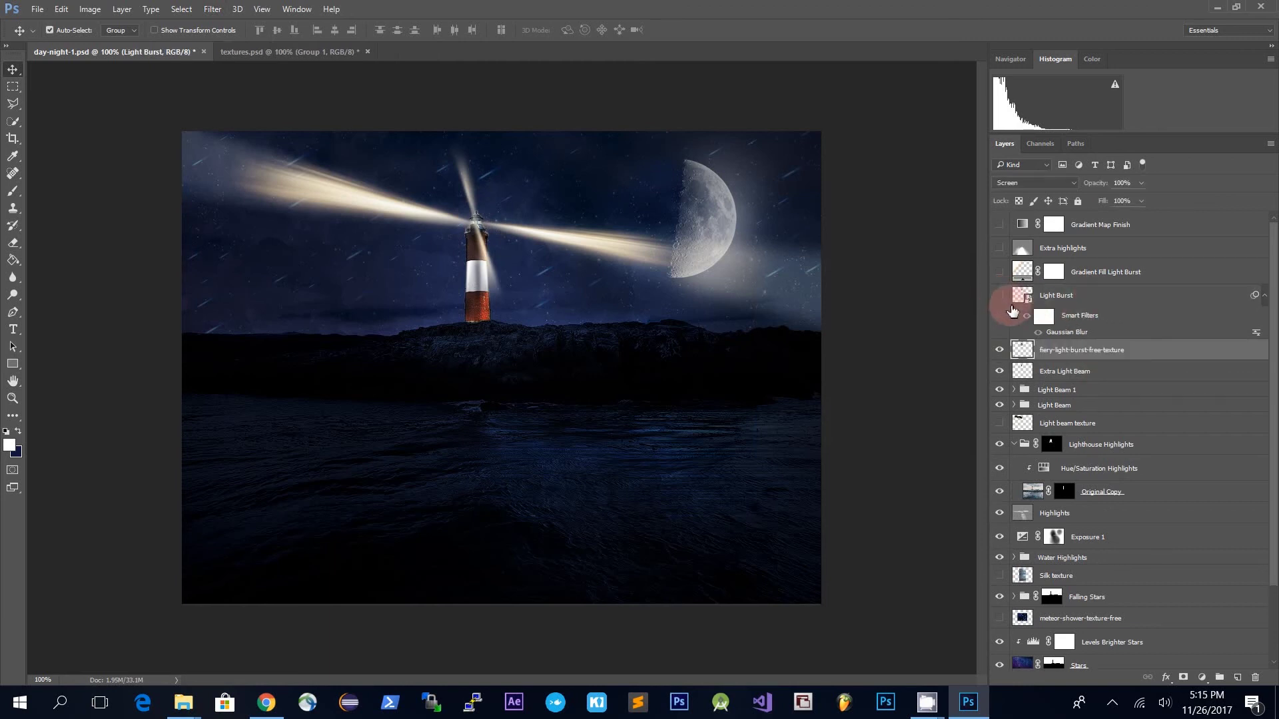
key(ctrl+alt+z)
key(ctrl+alt+z)
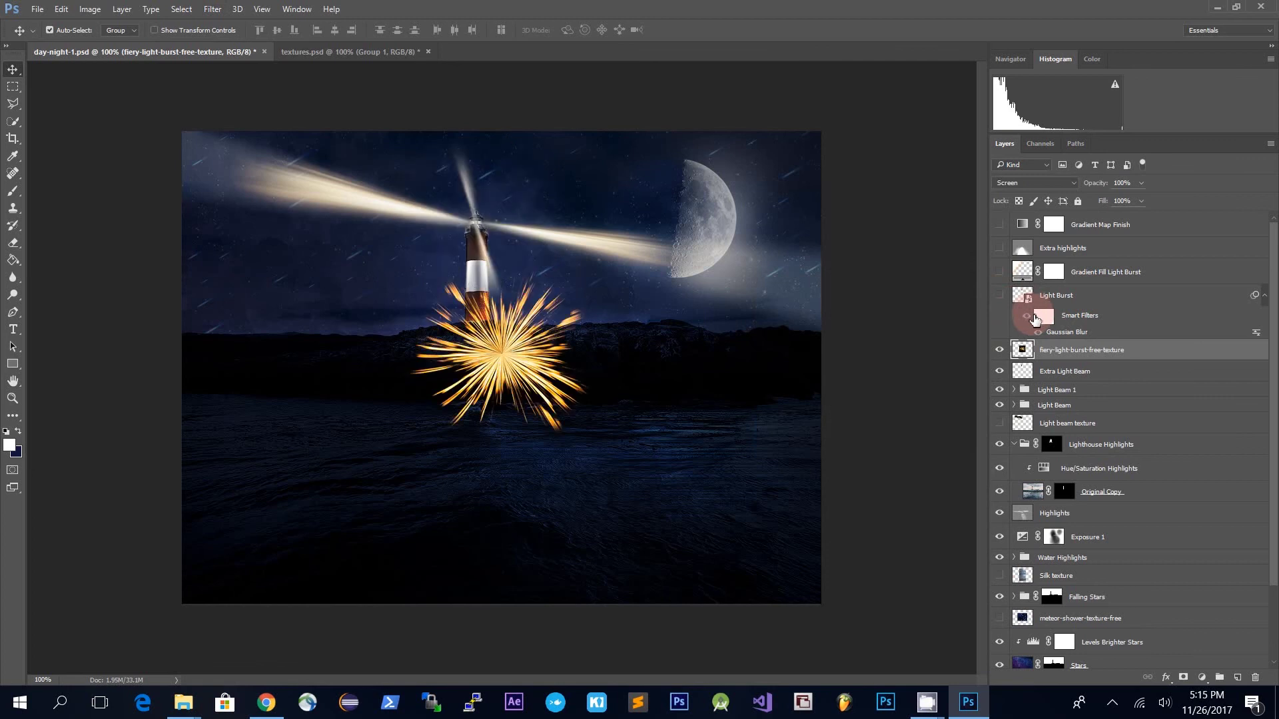
key(ctrl+alt+z)
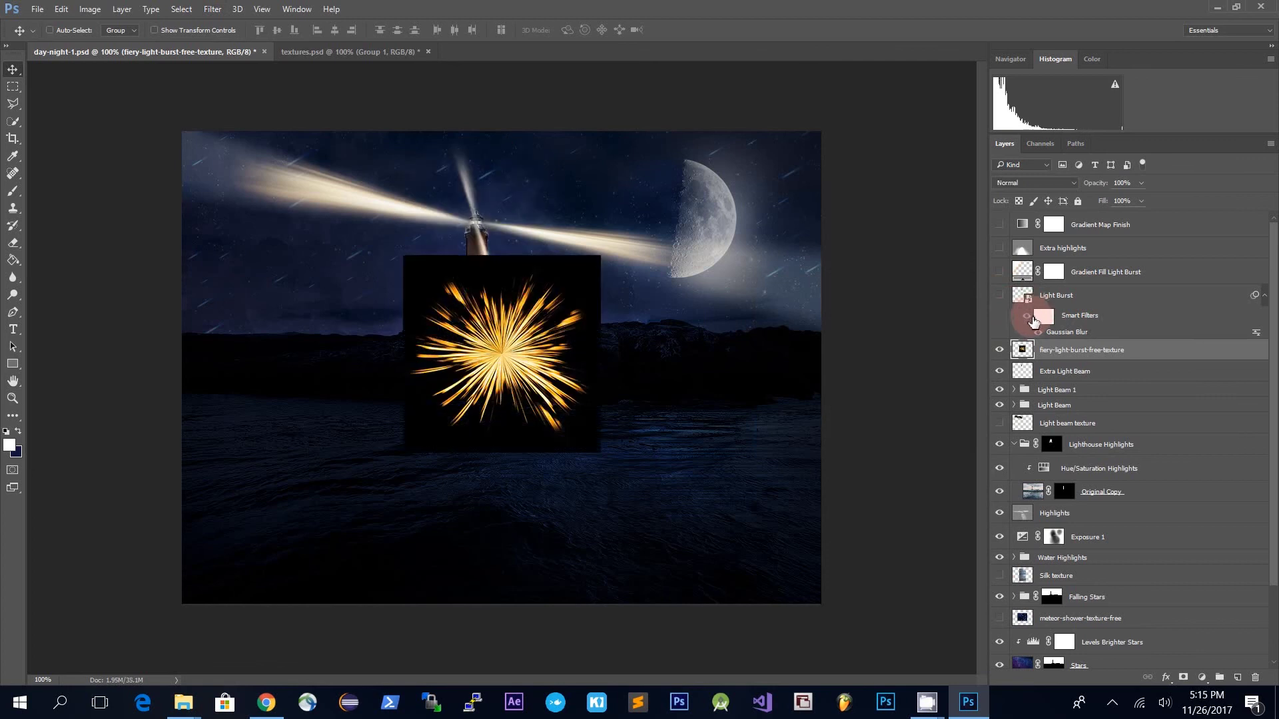
- Hide the fiery-light-burst-free-texture layer and show the prepared Light Burst layer instead
click(999, 349)
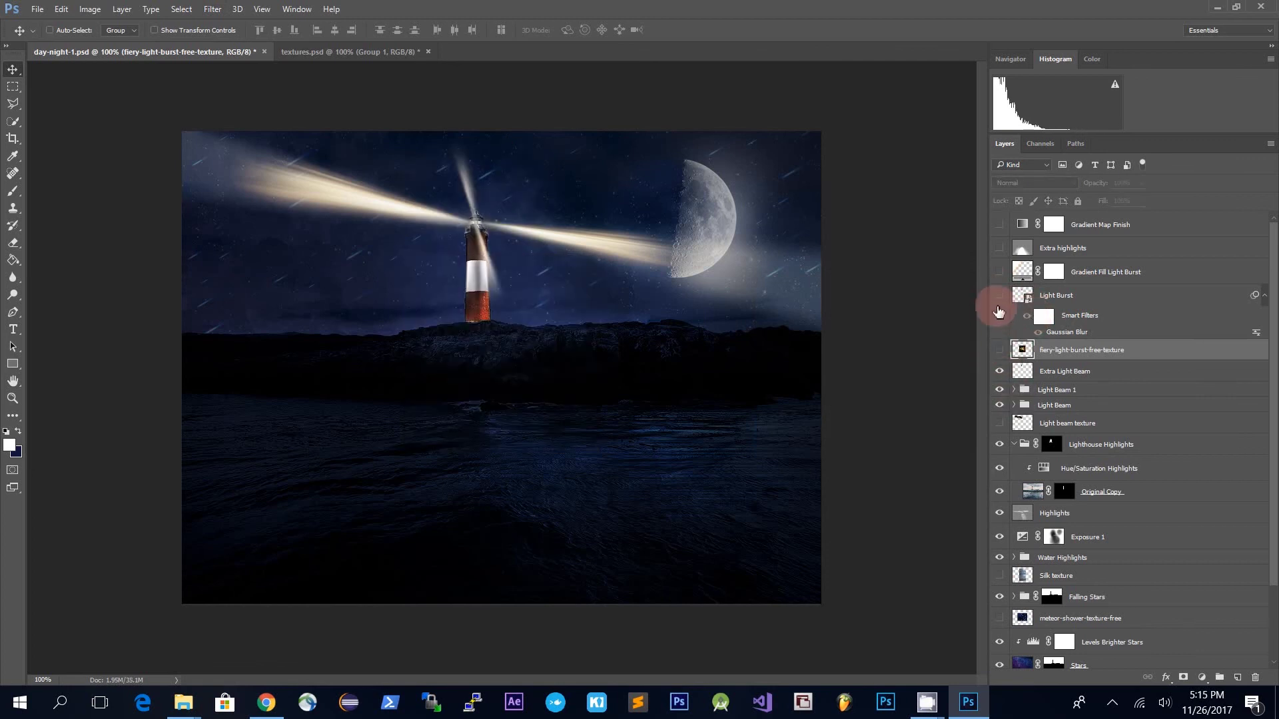
click(1000, 295)
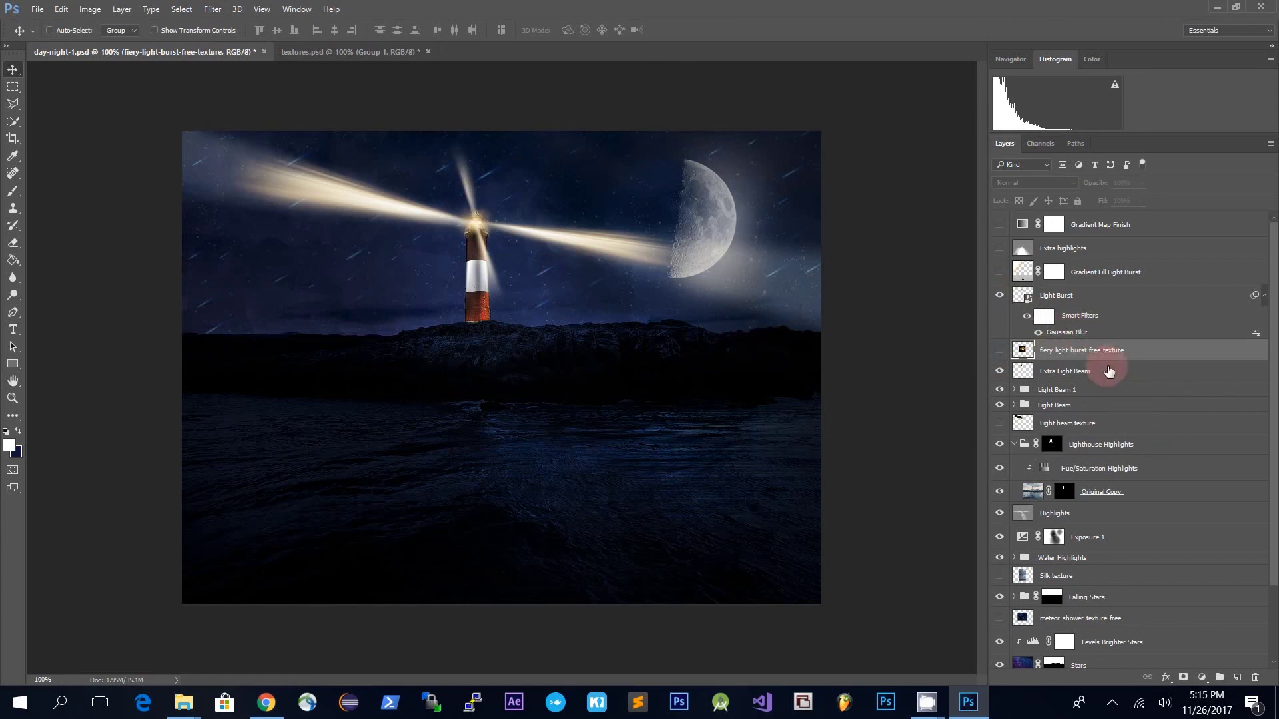
- Preview the Light Burst layer's Gaussian Blur smart filter at radii of 0.1 and 3.8 pixels, and discard the change
double_click(1079, 335)
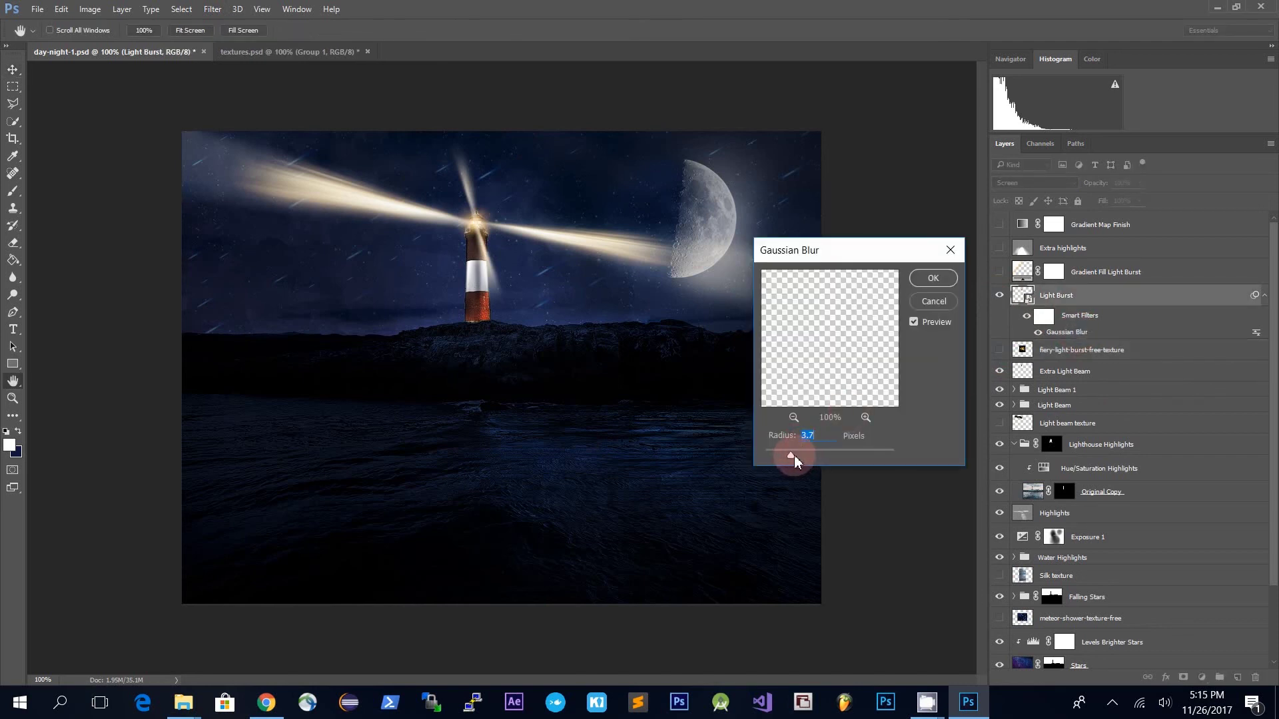
drag(790, 454, 658, 449)
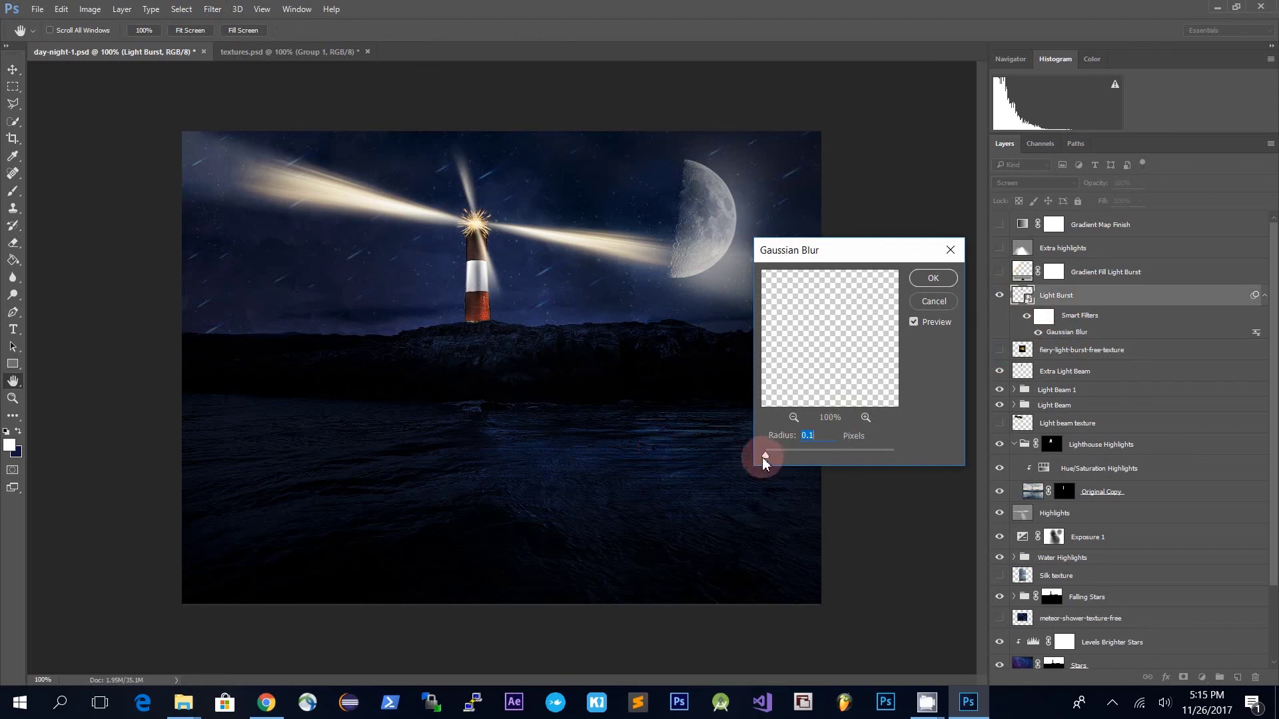
drag(792, 455, 791, 454)
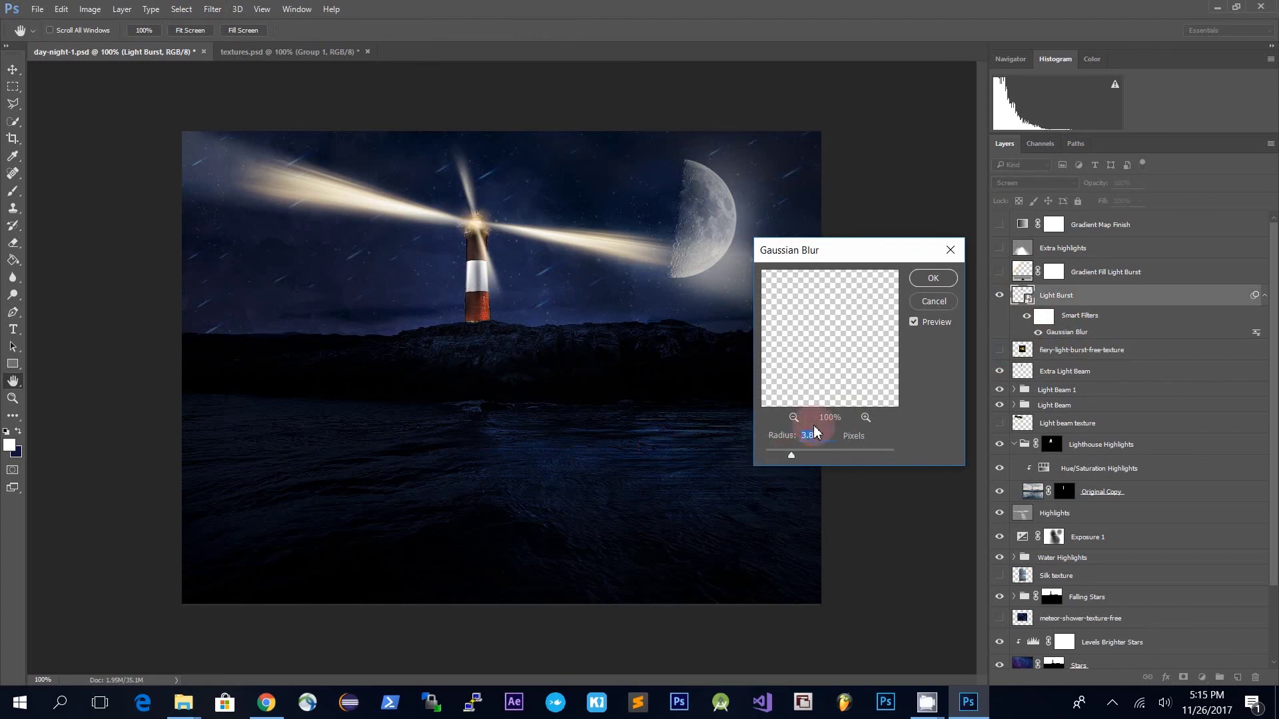
click(934, 301)
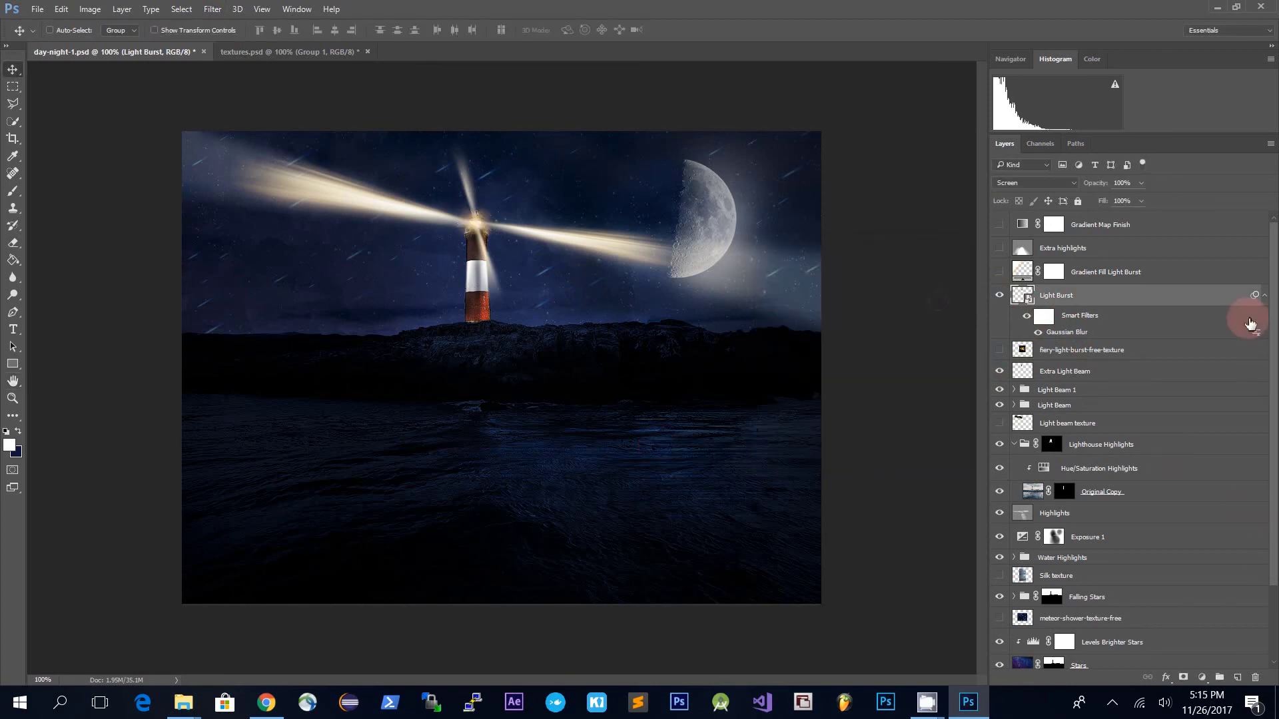
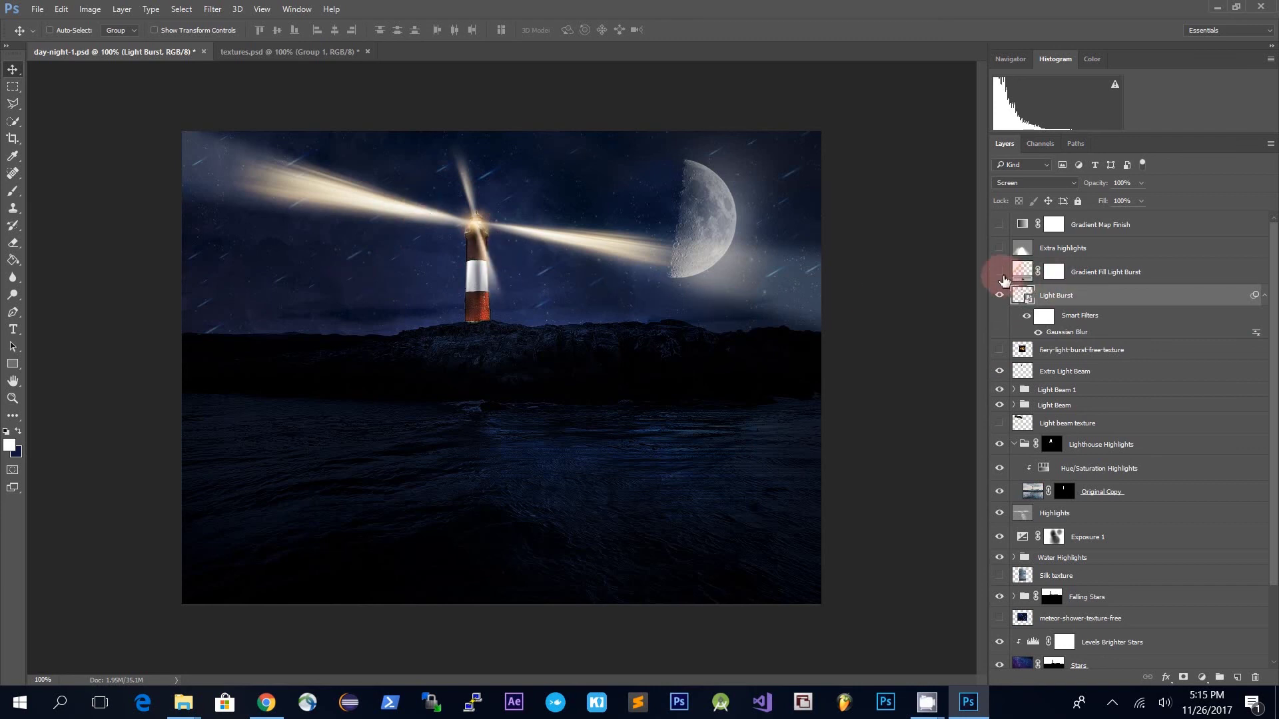
- Select the Gradient Fill Light Burst layer above the Light Burst layer and make it visible
click(1134, 272)
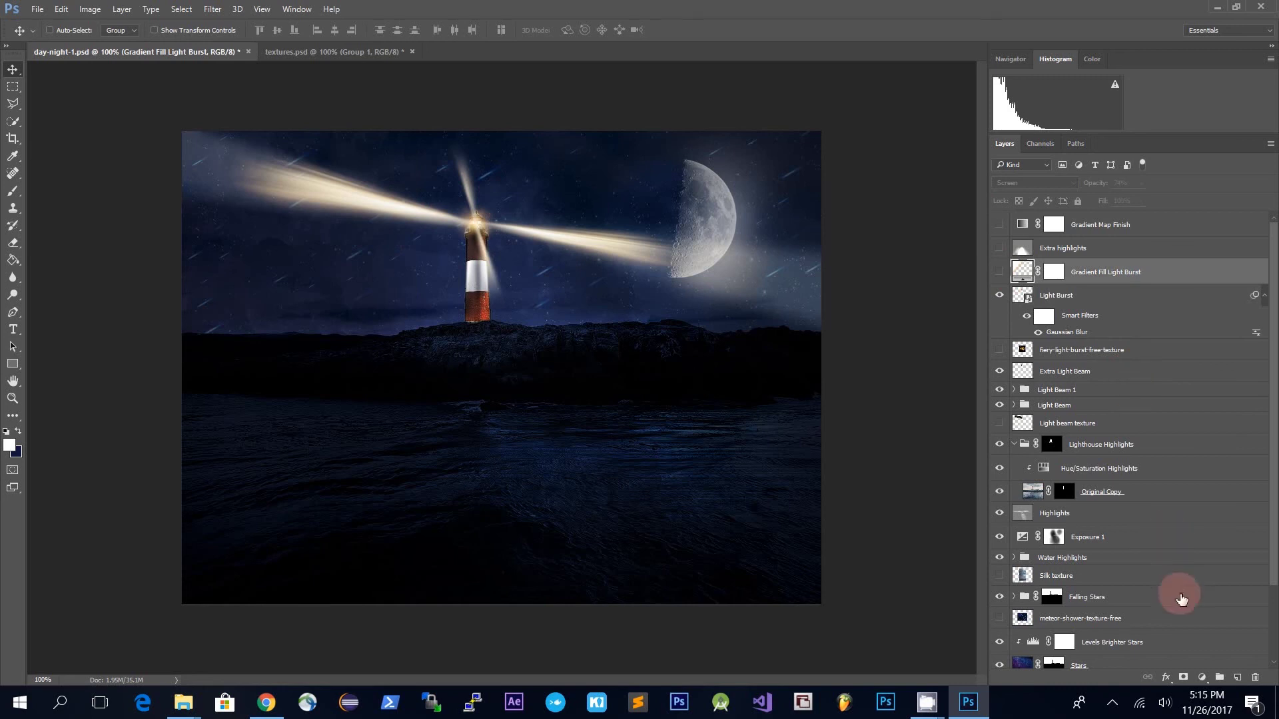
click(1202, 679)
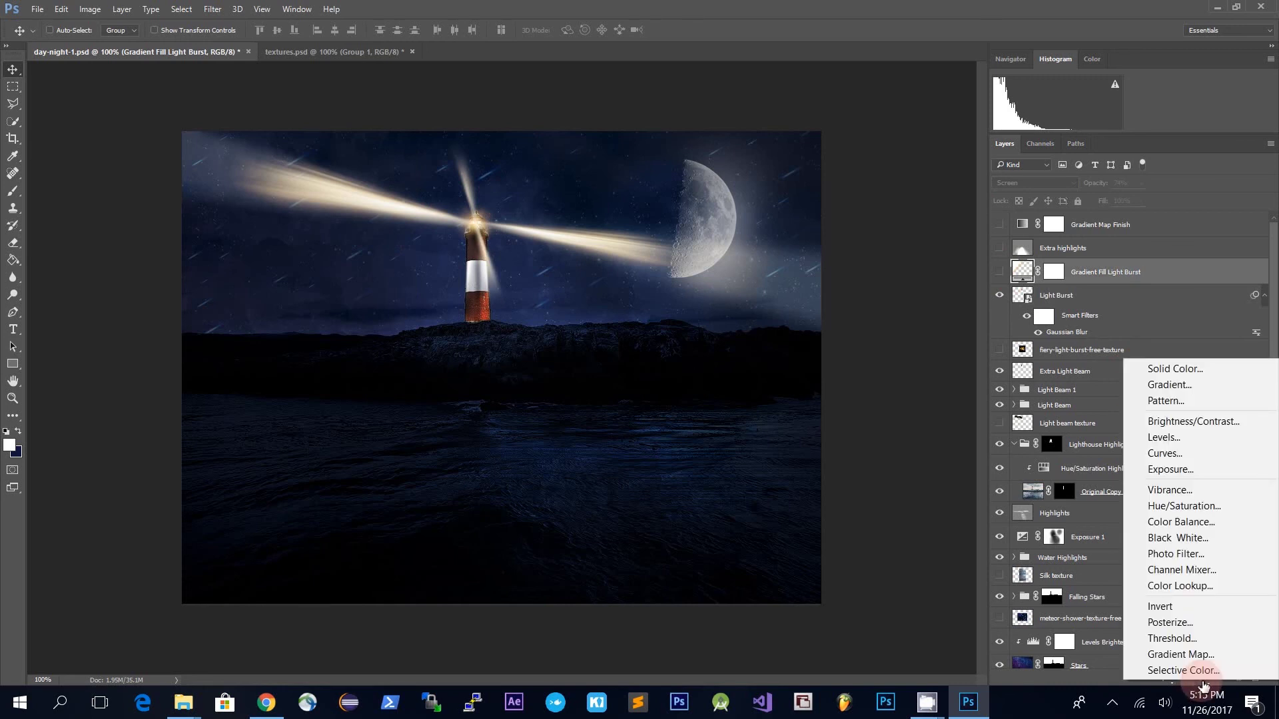
click(998, 272)
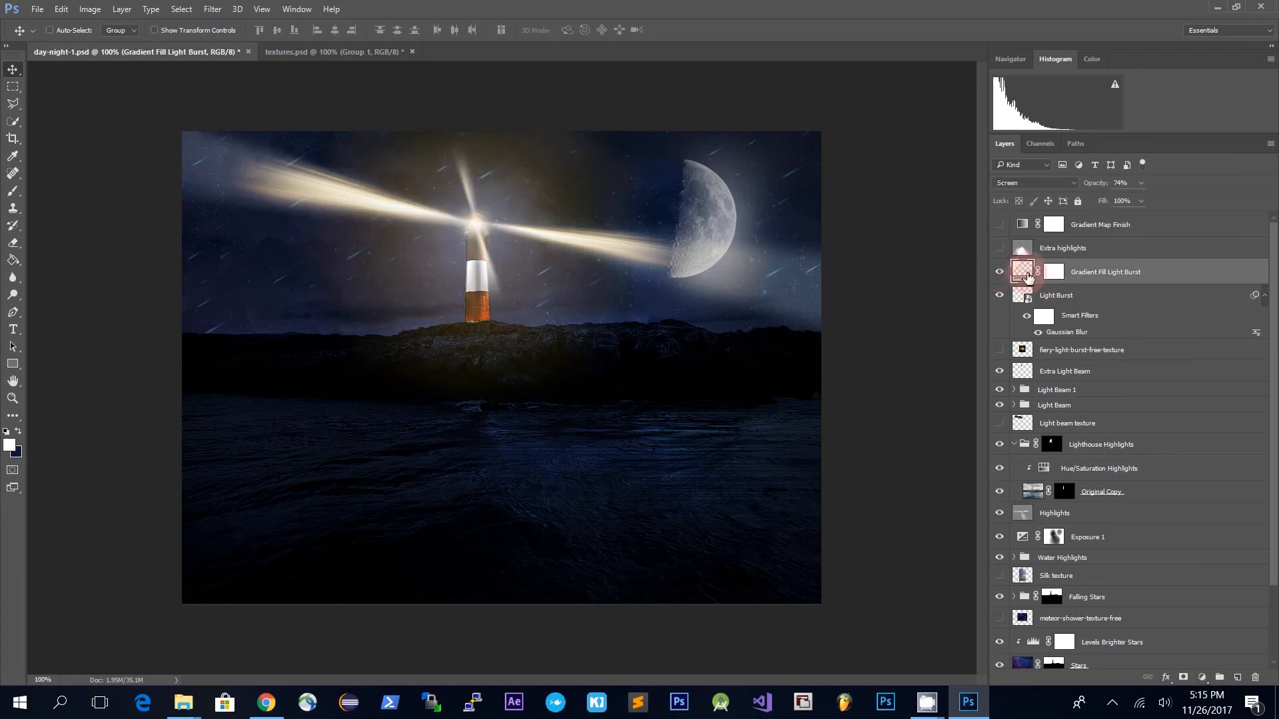
- Open the Gradient Fill Light Burst layer's gradient for editing and inspect the colour of each of its three colour stops
double_click(1023, 273)
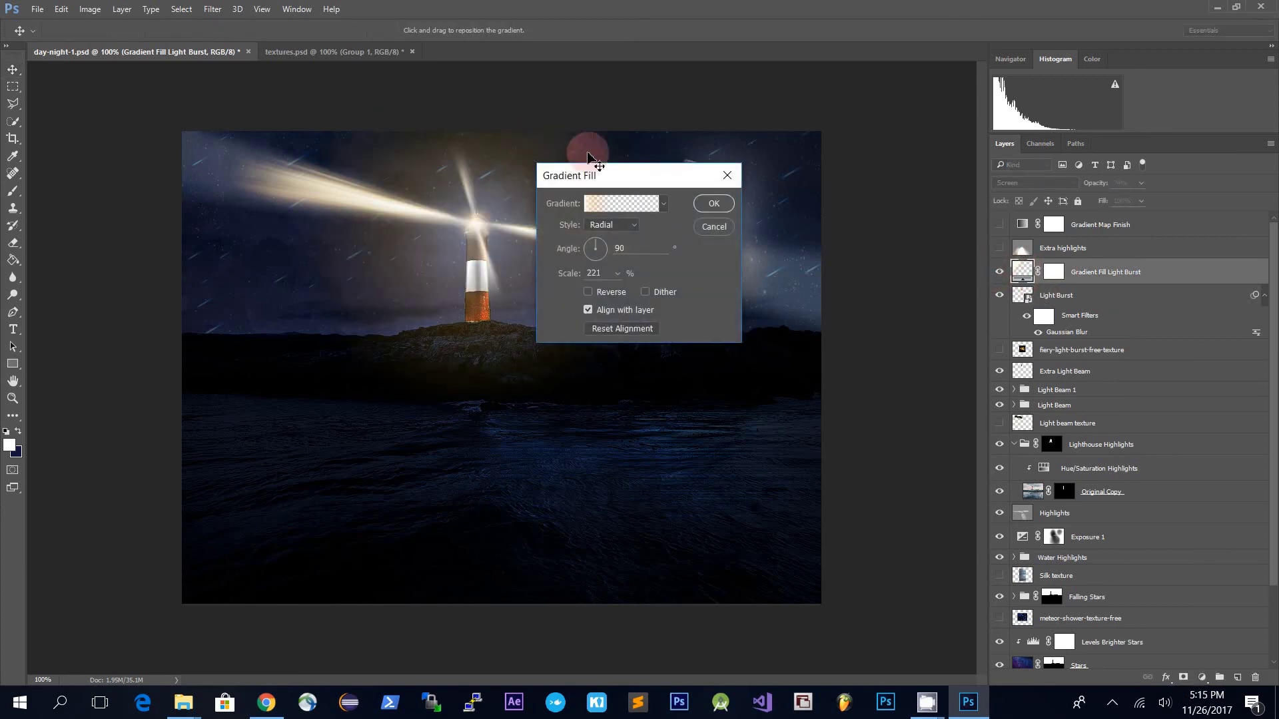
drag(616, 175, 797, 210)
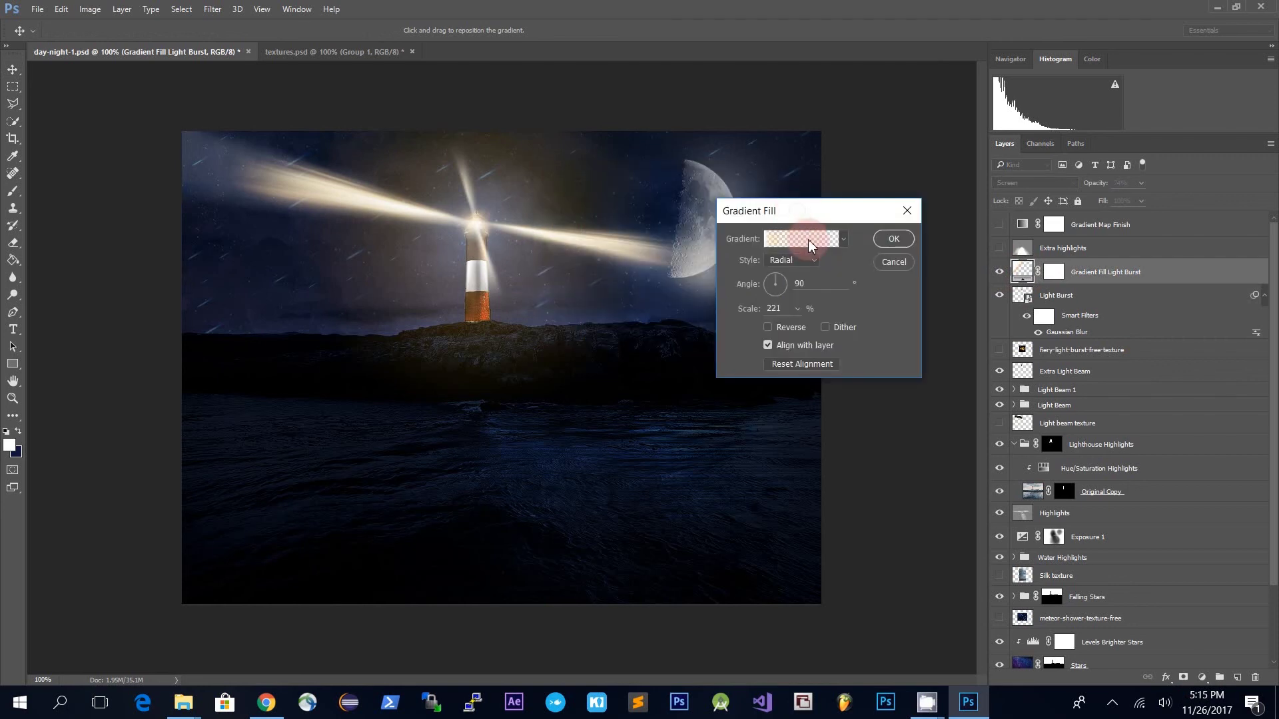
click(809, 240)
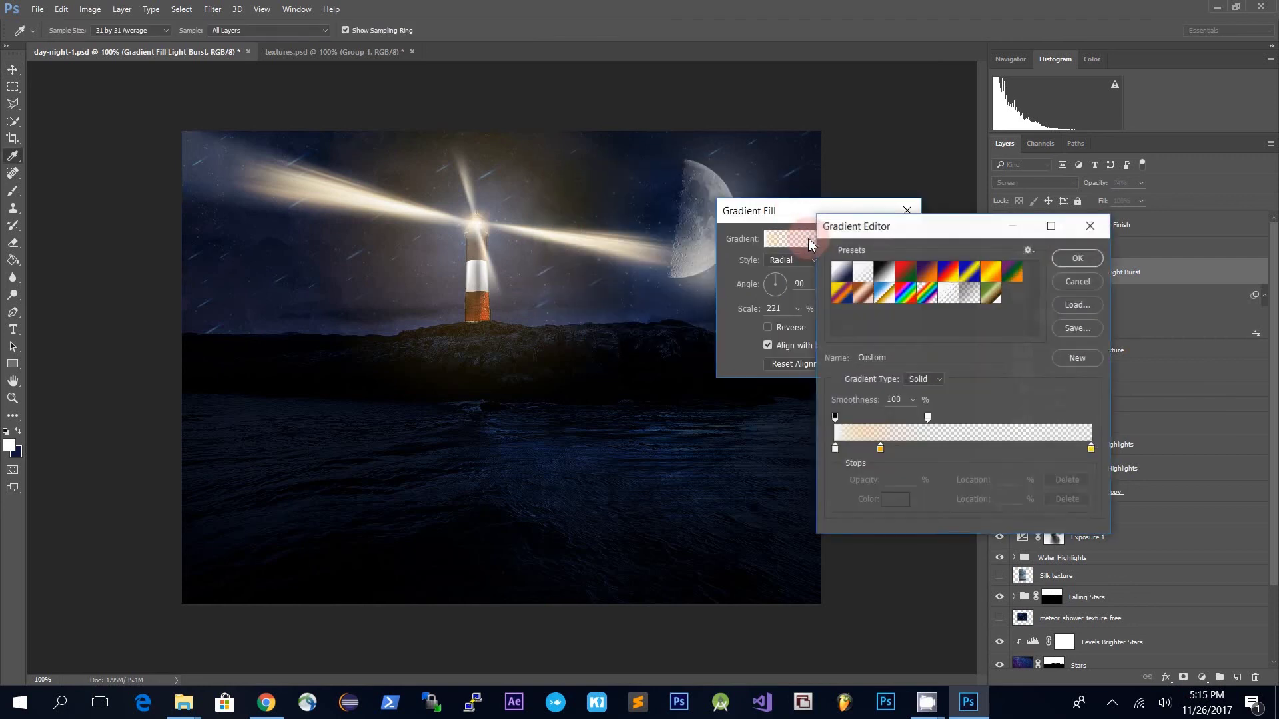
double_click(836, 451)
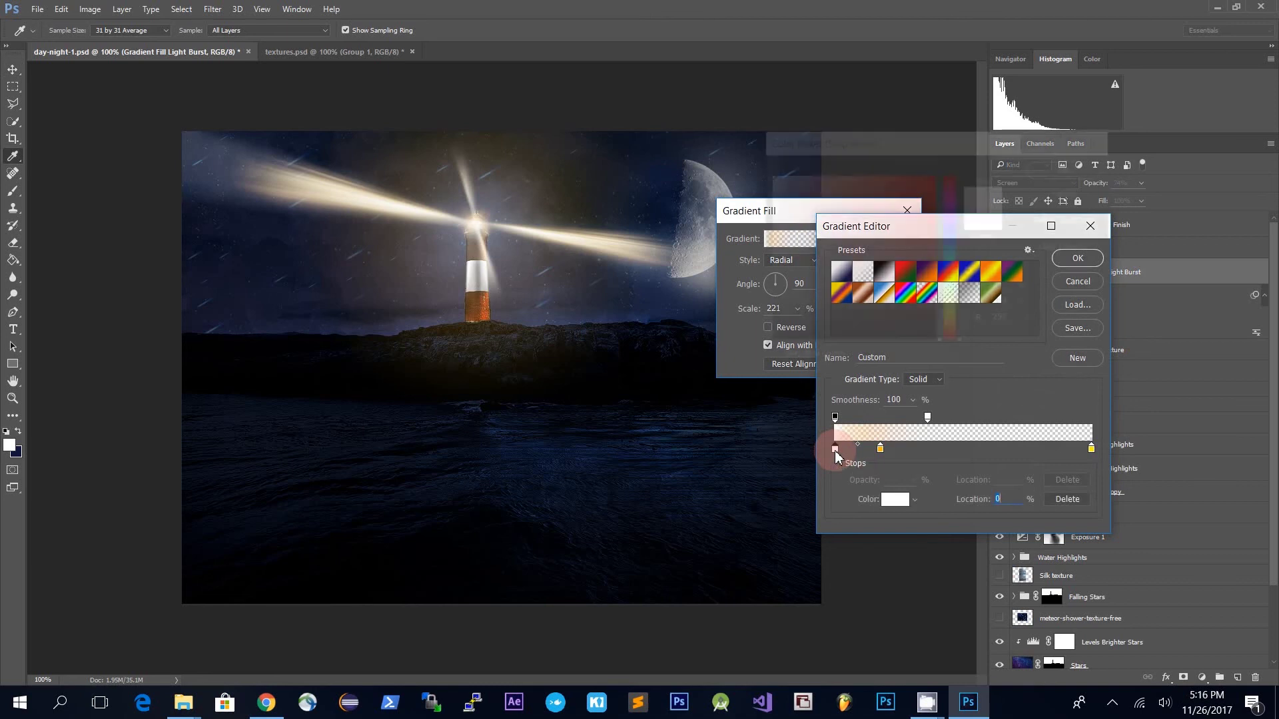
click(1065, 192)
click(883, 452)
double_click(880, 451)
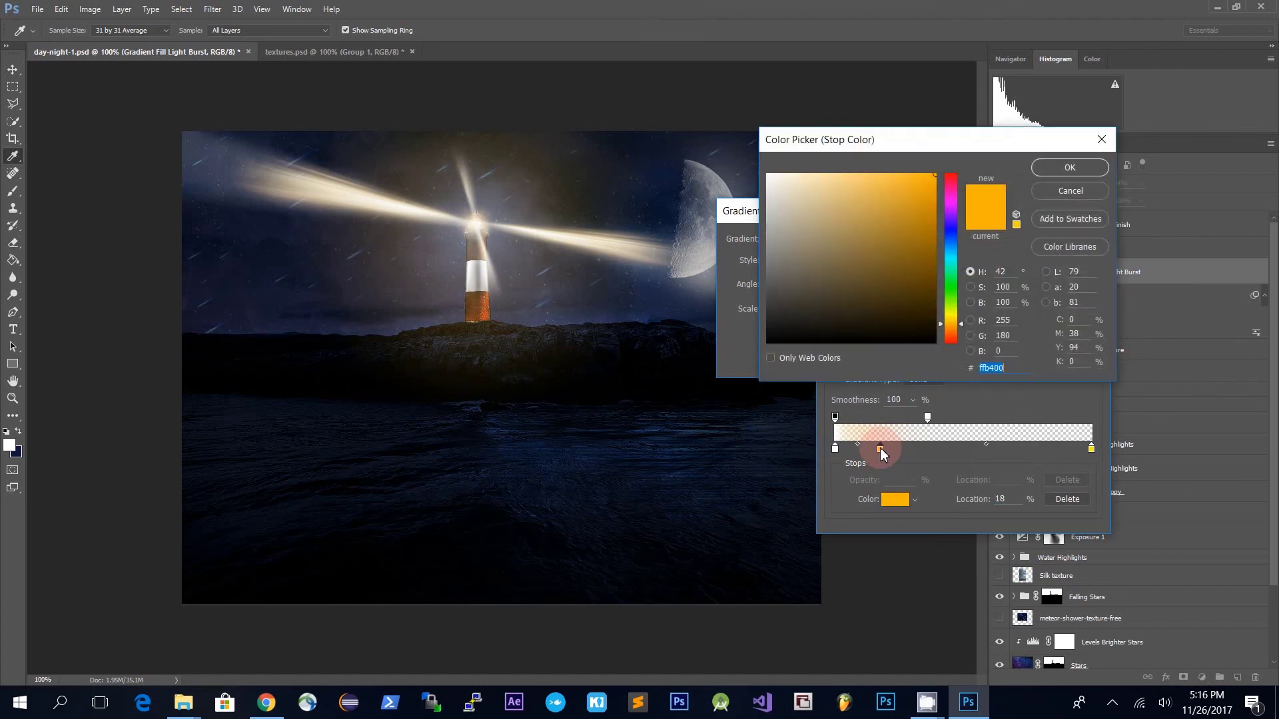
click(1086, 192)
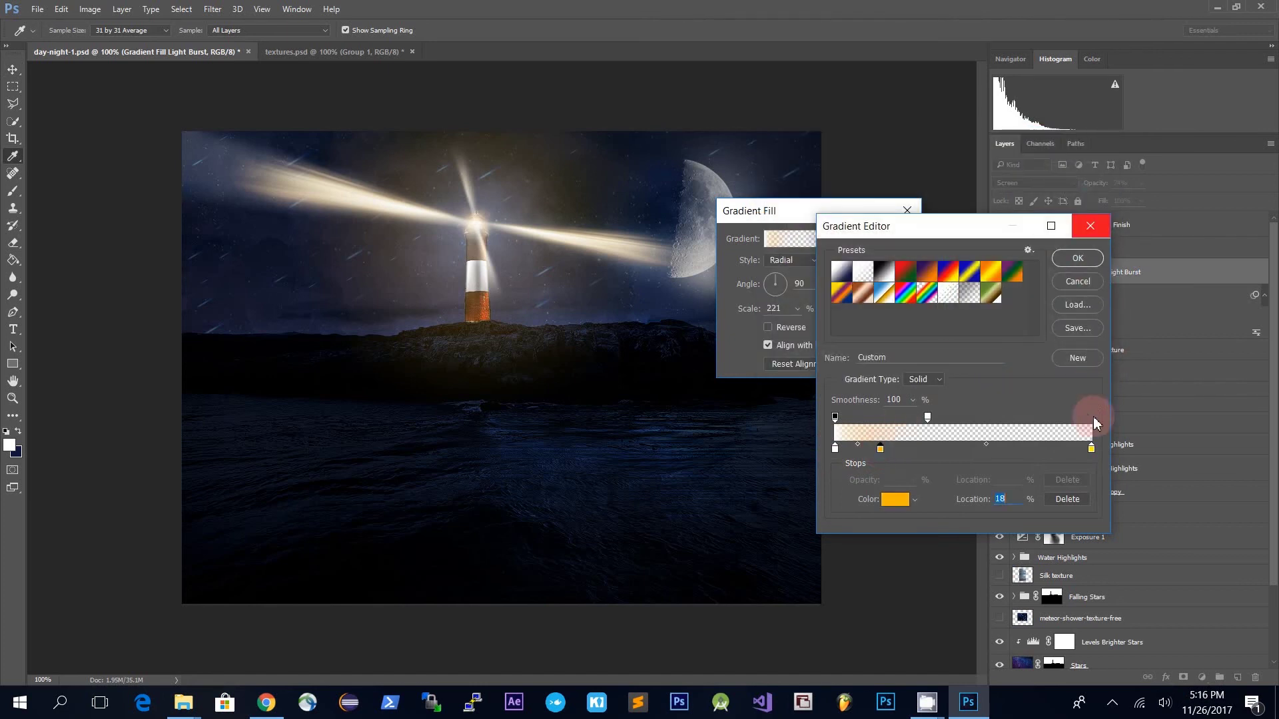
double_click(1092, 449)
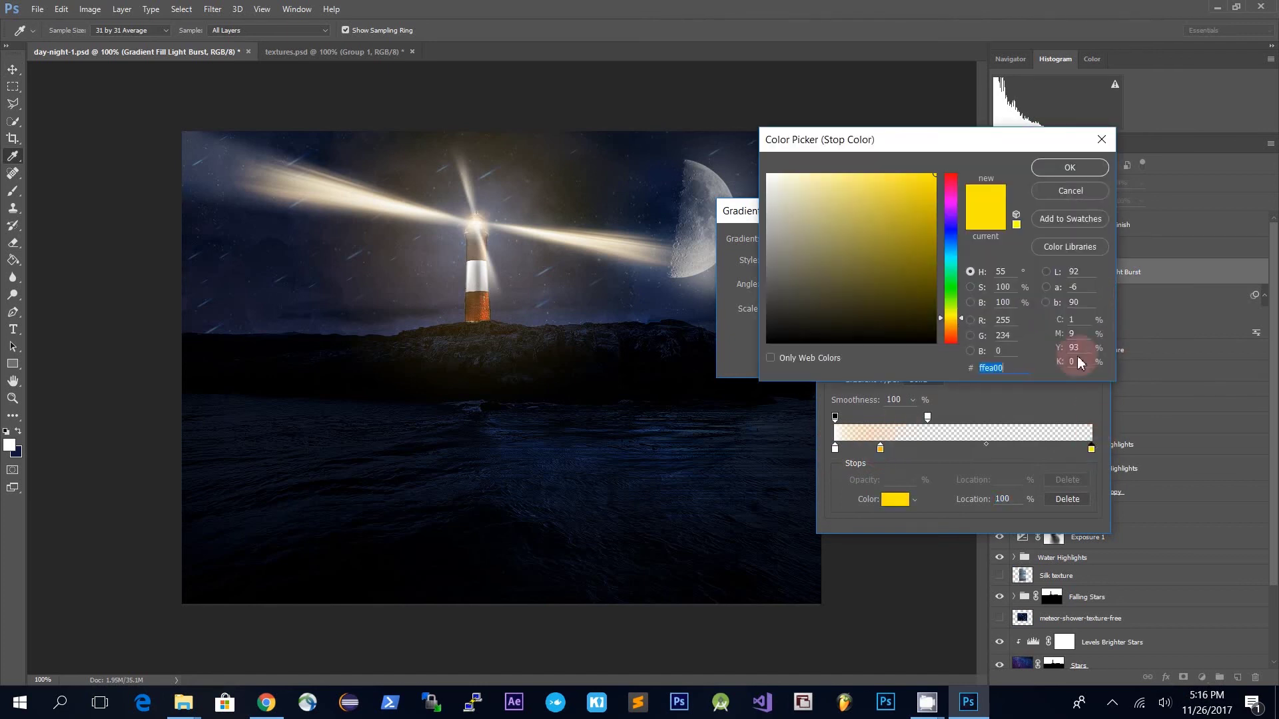
click(1084, 196)
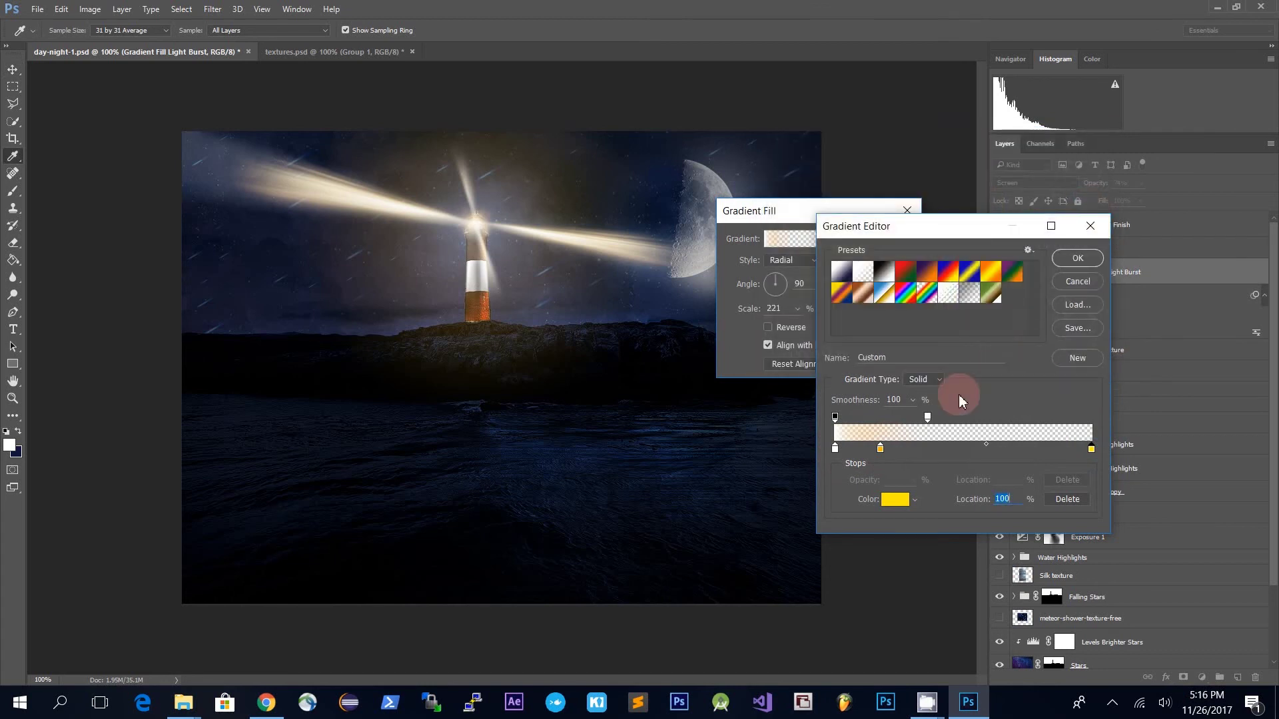
- Move the gradient's transparent opacity stop to a location of 41% and apply the gradient fill
drag(927, 417, 1042, 416)
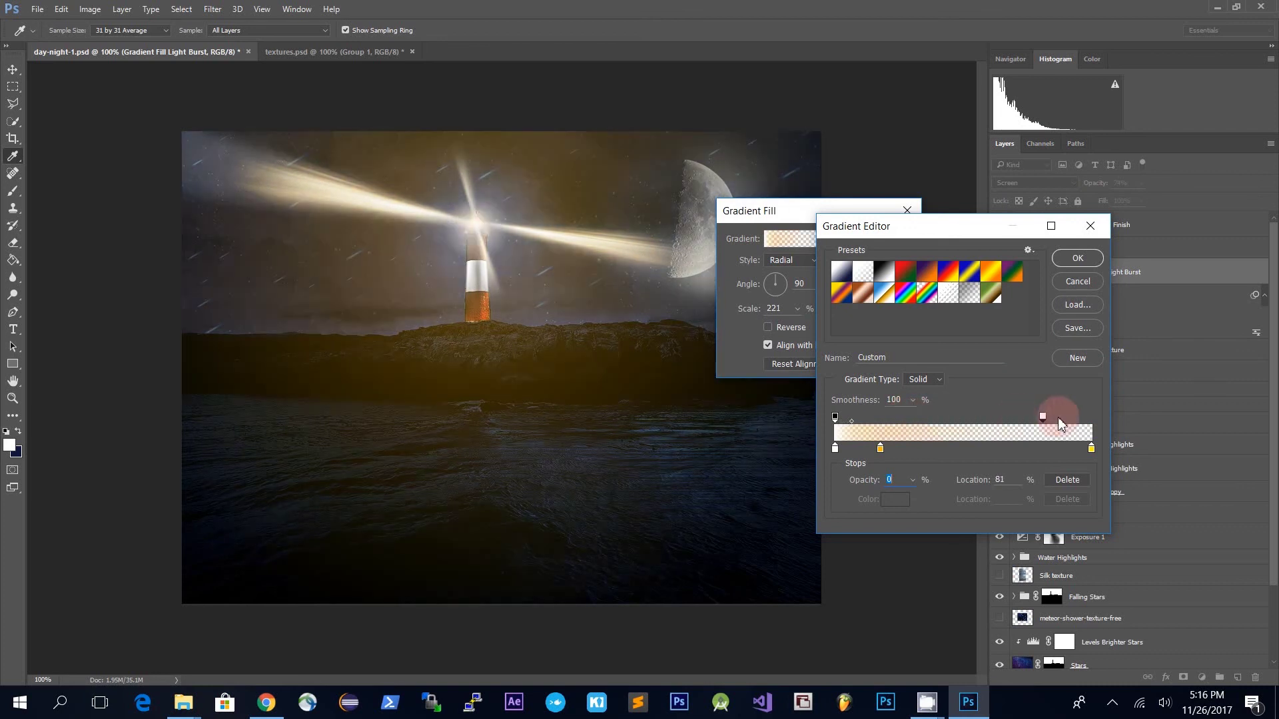
drag(1044, 419, 930, 416)
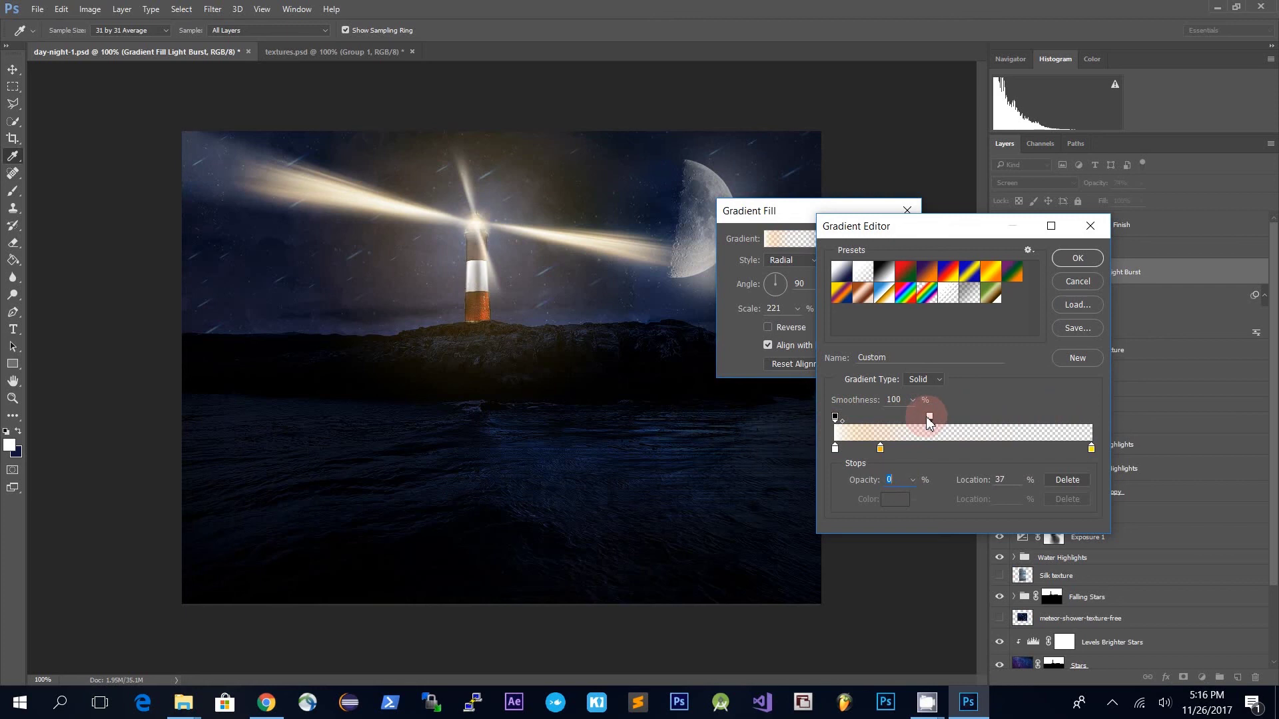
mouse_move(930, 418)
mouse_down()
mouse_move(947, 421)
mouse_move(920, 421)
mouse_move(955, 418)
mouse_up()
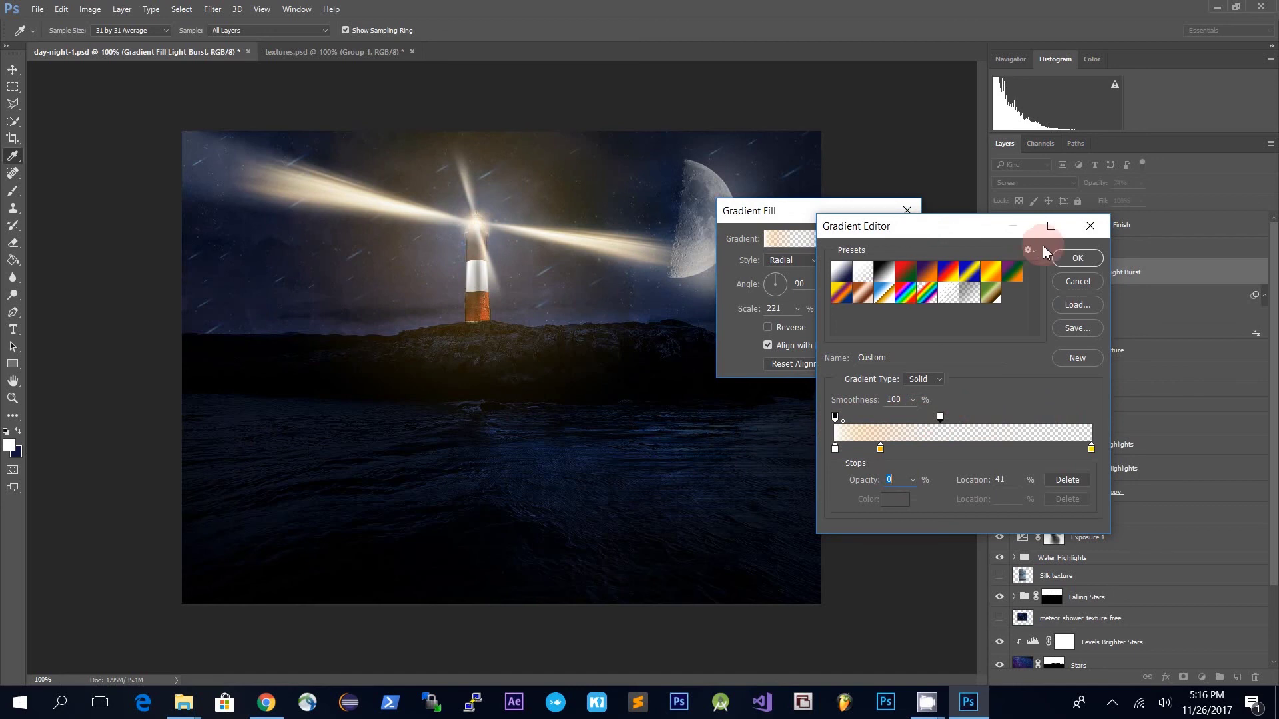
click(1077, 258)
click(893, 239)
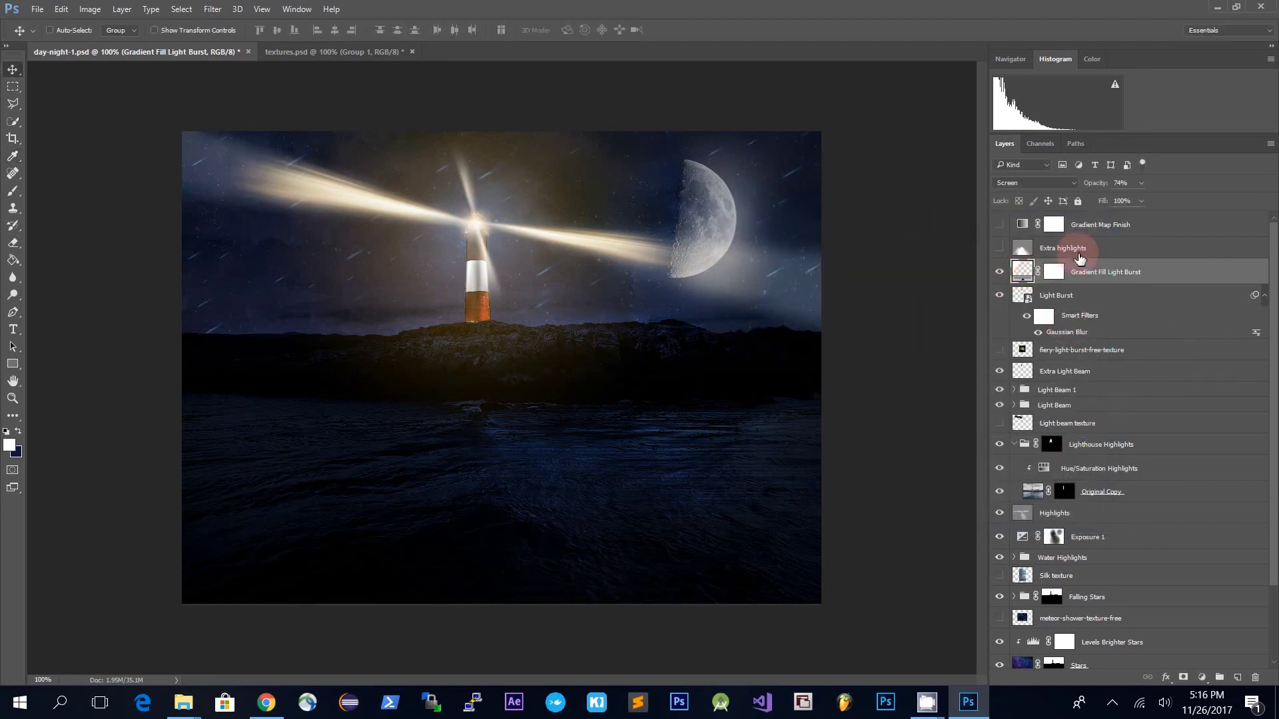
- Create a new layer above Extra highlights, fill it with 50% gray and set its blend mode to Overlay
click(1083, 250)
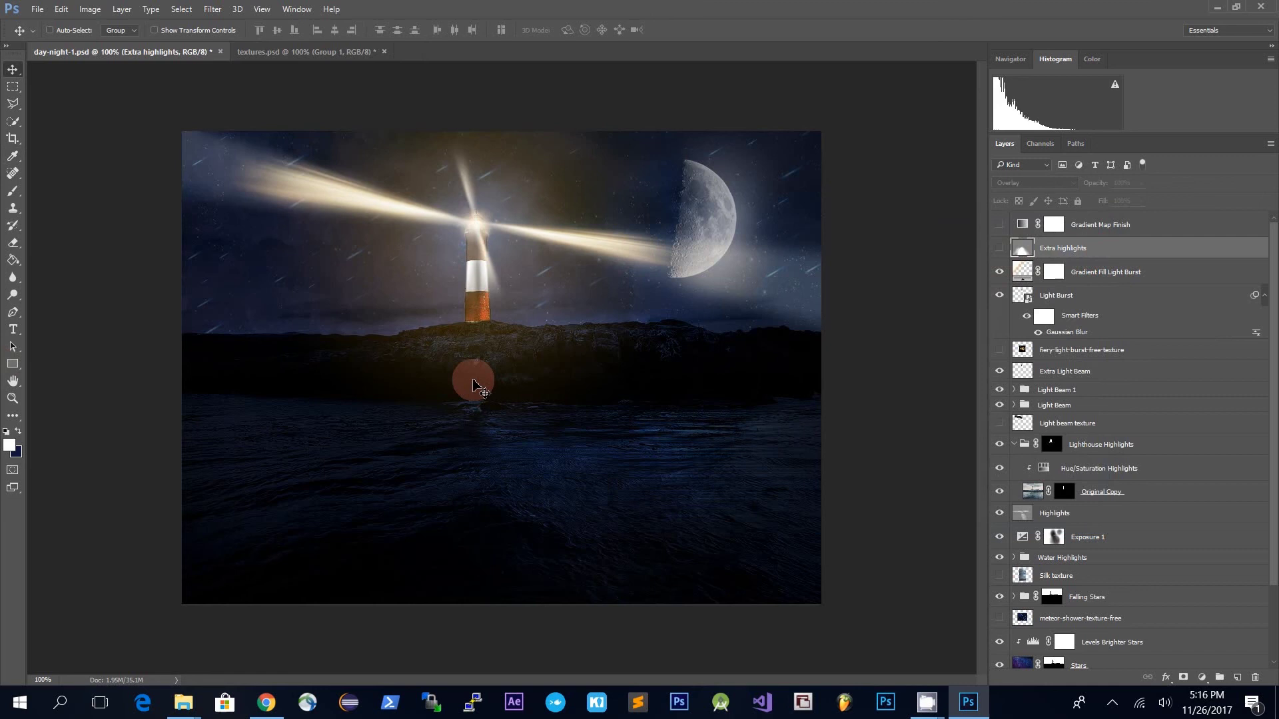
key(ctrl+shift+n)
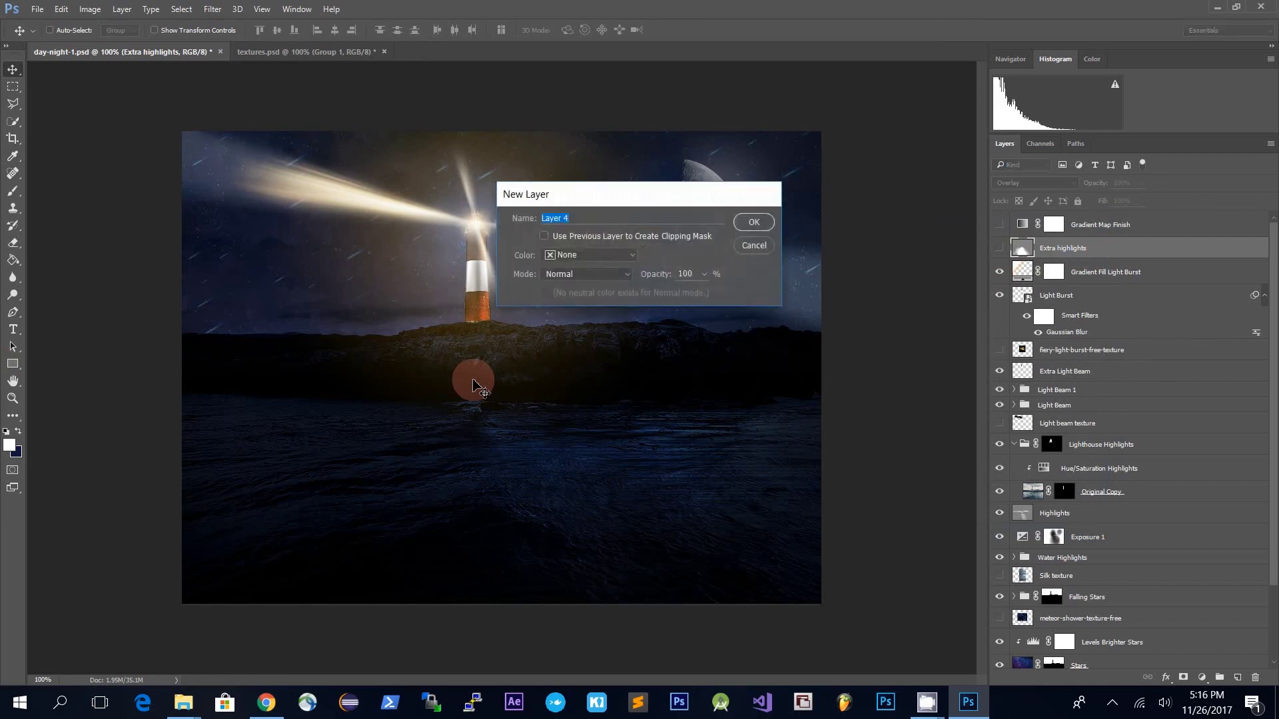
key(Return)
key(shift+F5)
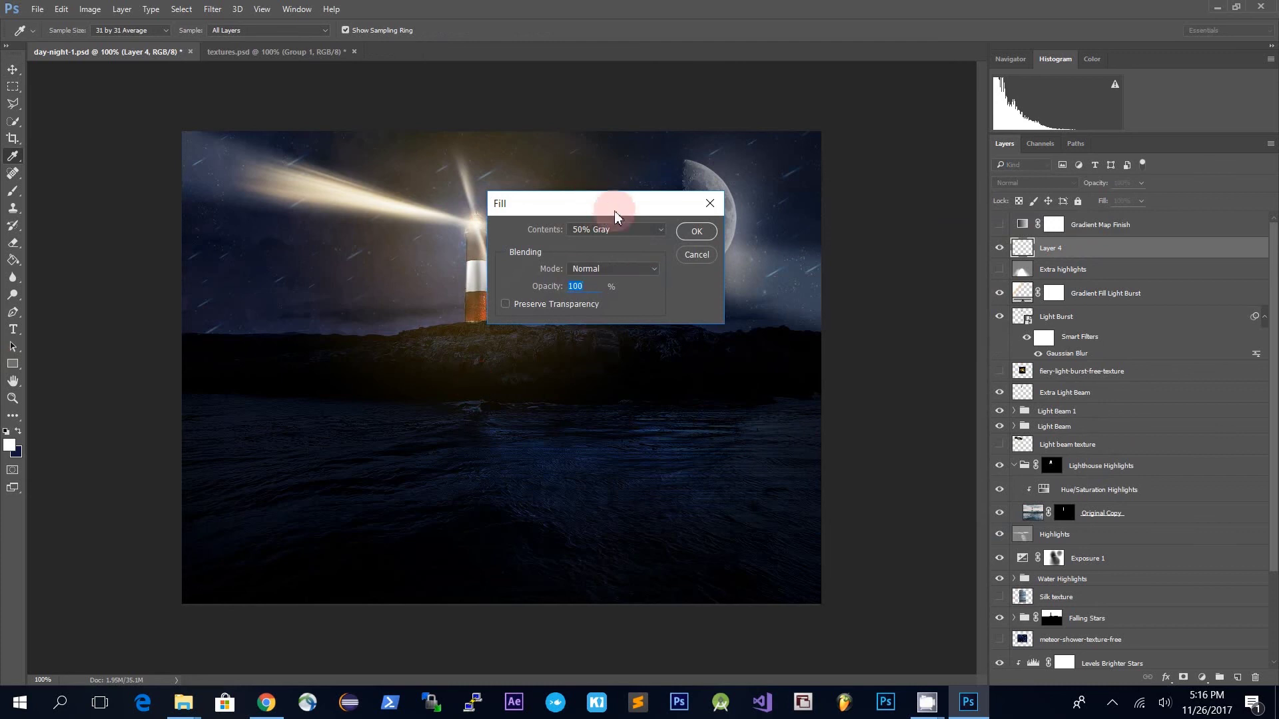
click(708, 234)
key(v)
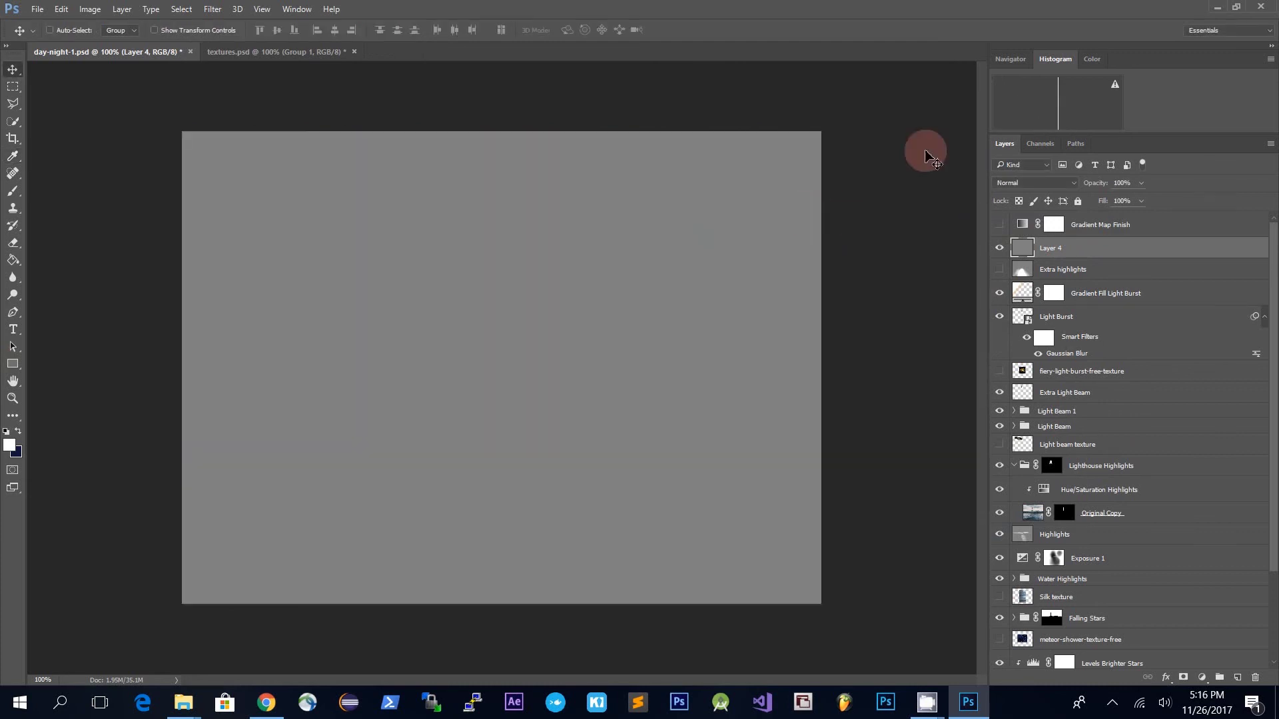
click(1014, 182)
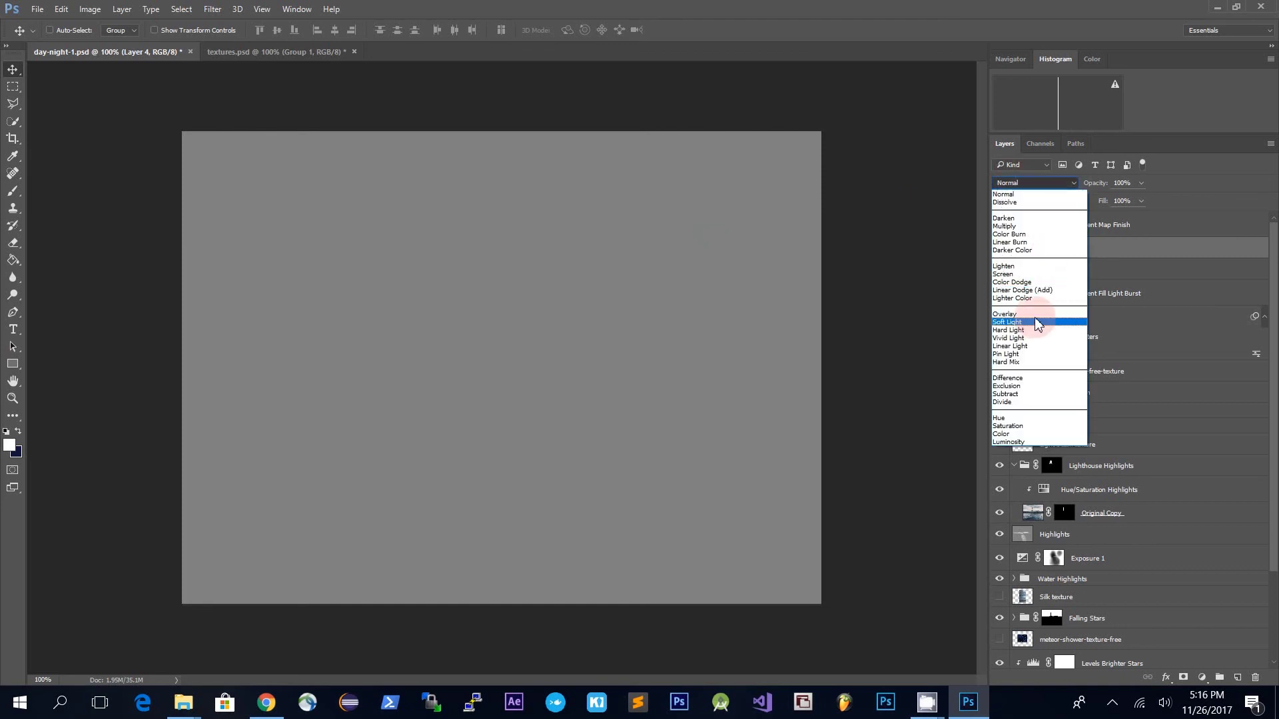
click(1043, 323)
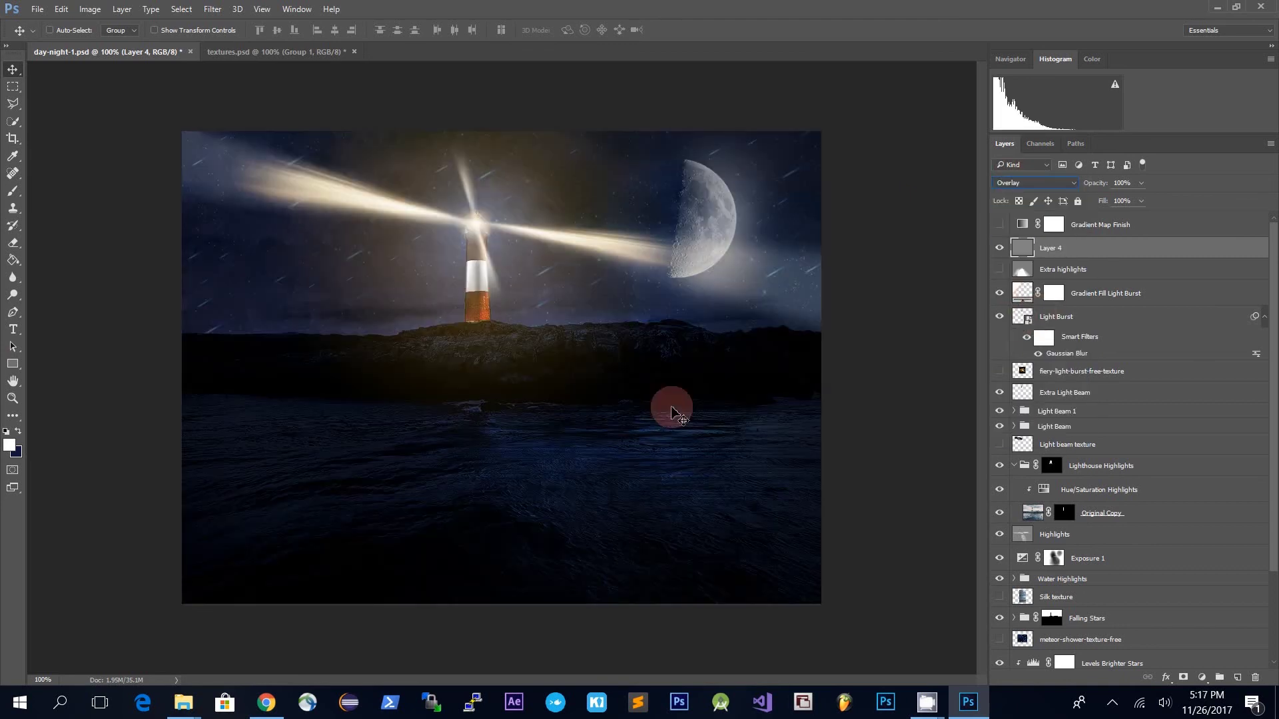
- Pick the Dodge tool, and replace the gray Layer 4 with the prepared Extra highlights layer
right_click(13, 301)
click(69, 296)
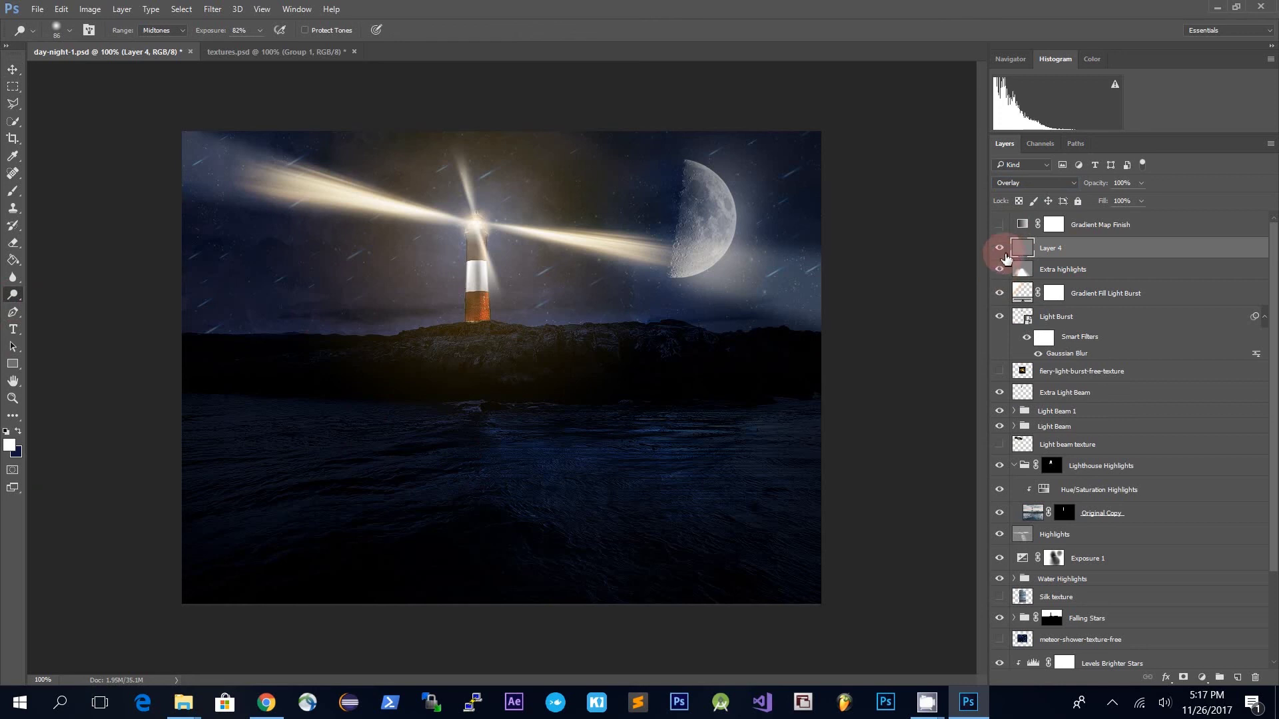
click(999, 248)
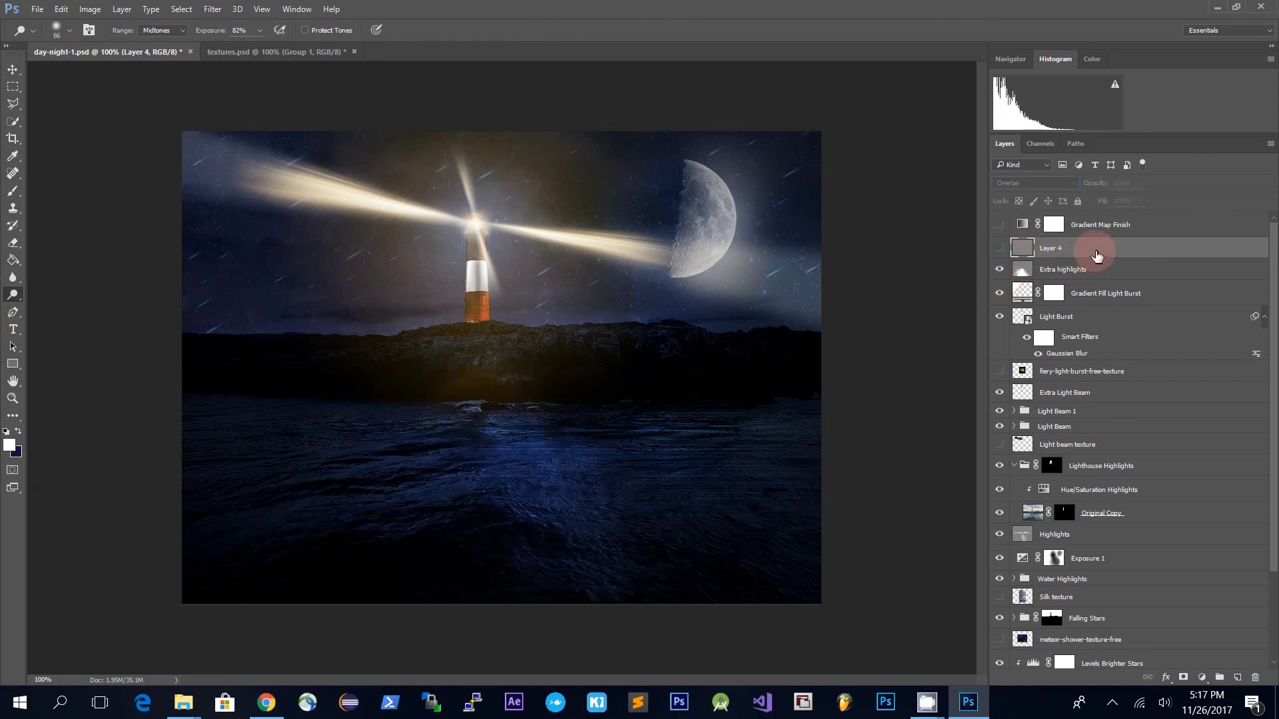
key(Delete)
- Preview the Extra highlights layer in Normal mode, restore Overlay, and compare the image with the layer hidden and shown
click(1043, 184)
click(1030, 194)
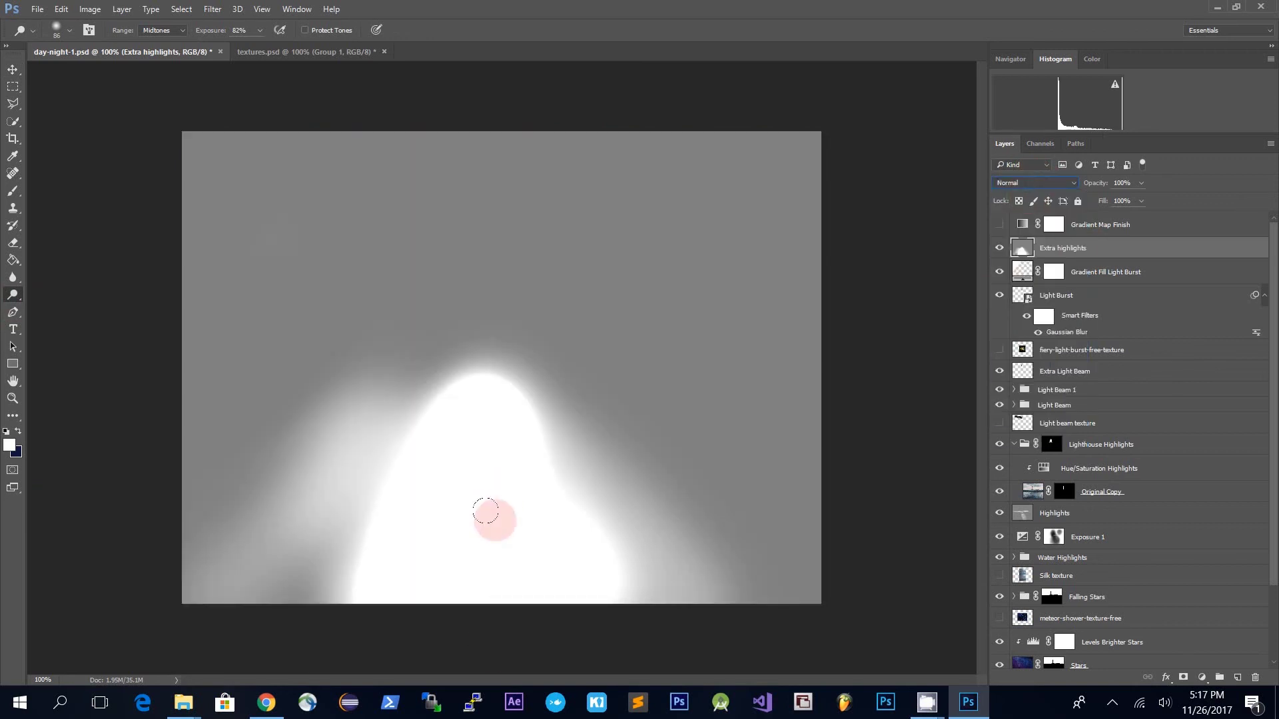
click(1060, 182)
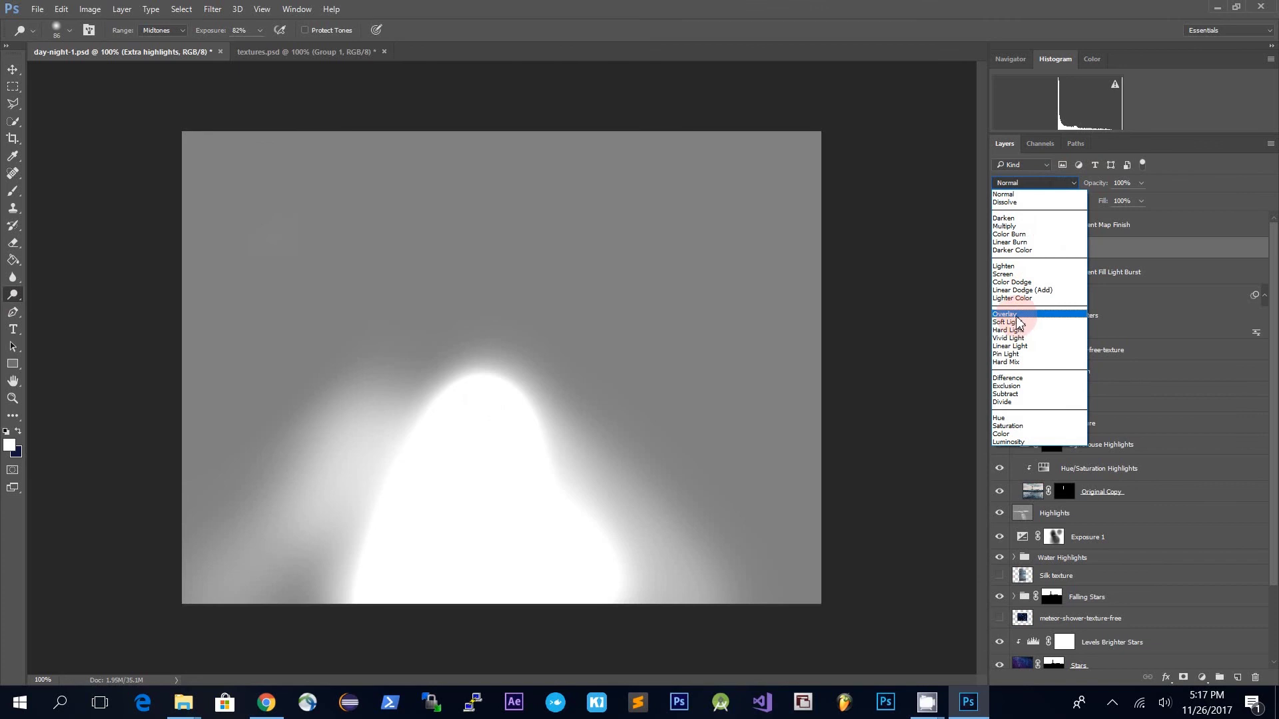
click(1016, 315)
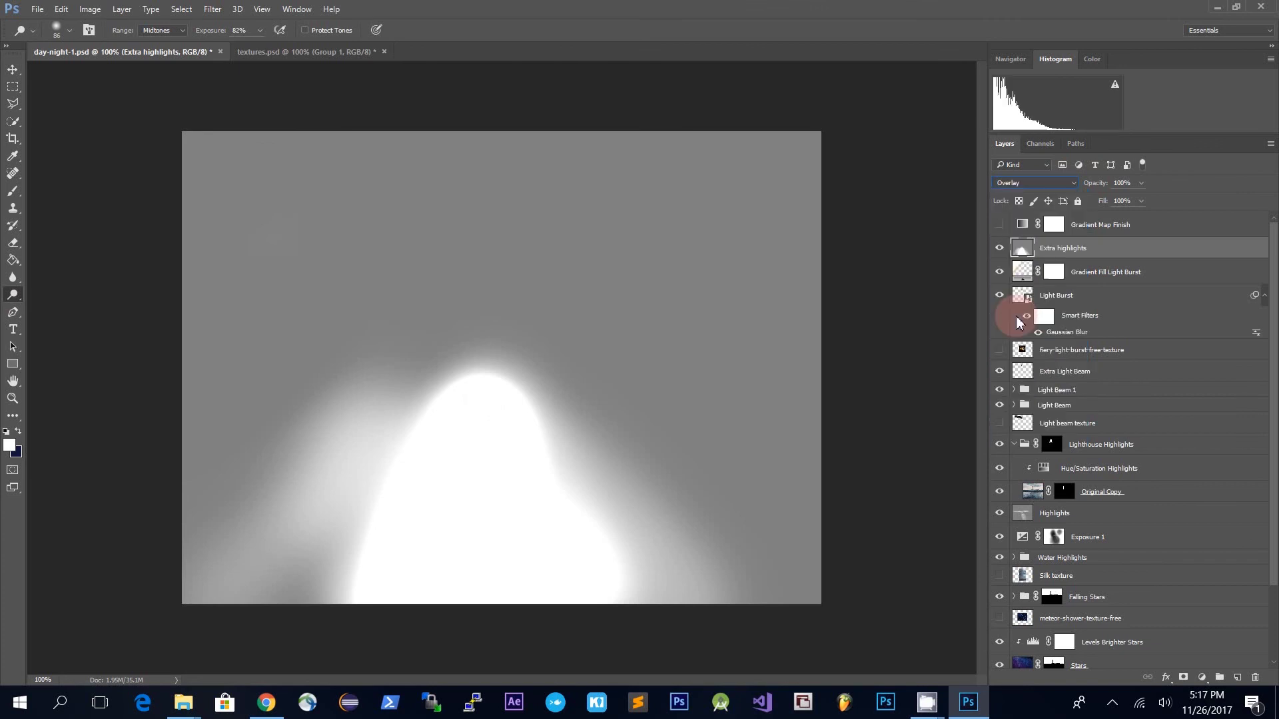
click(1000, 251)
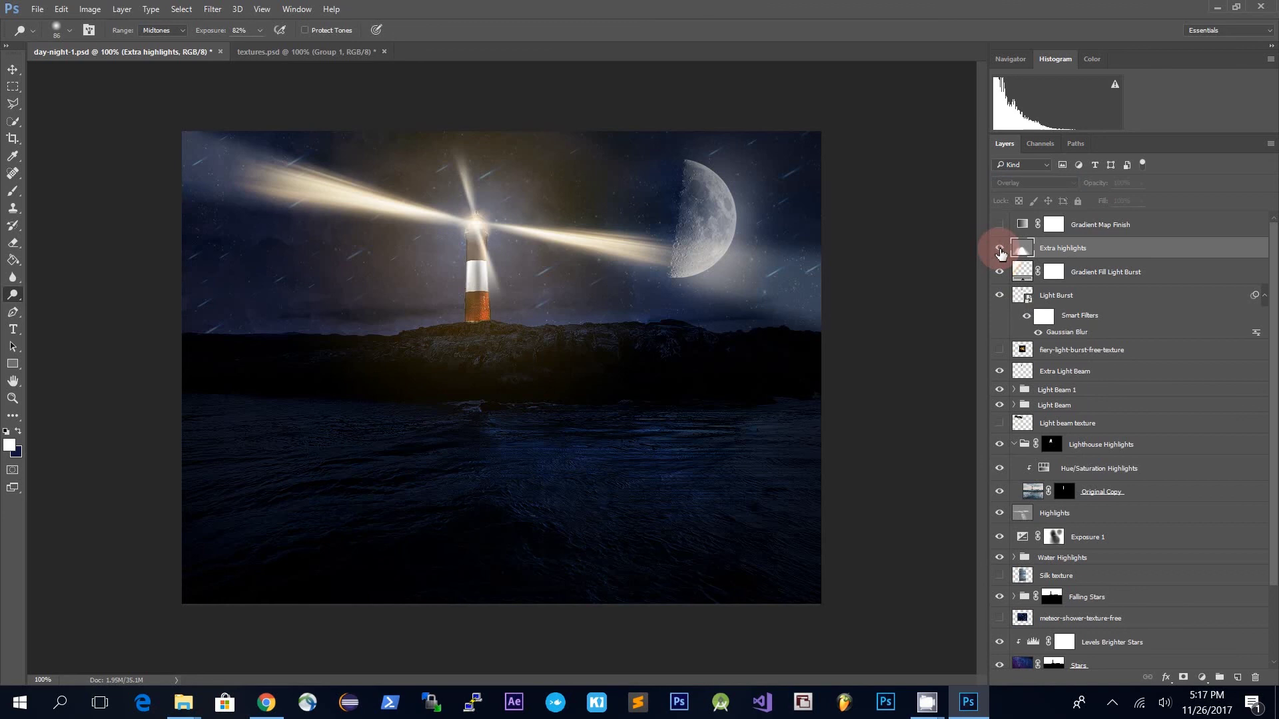
click(1000, 251)
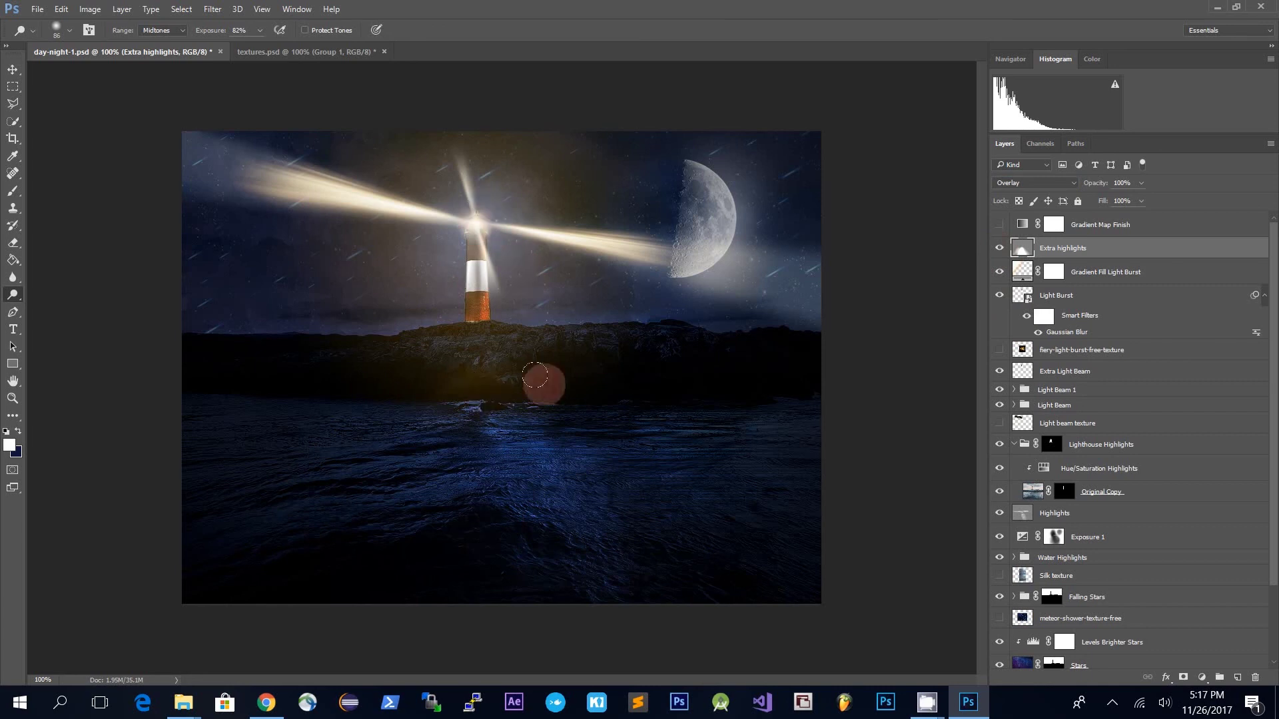
- Select the Gradient Map Finish adjustment layer at the top of the stack and make it visible
click(1175, 228)
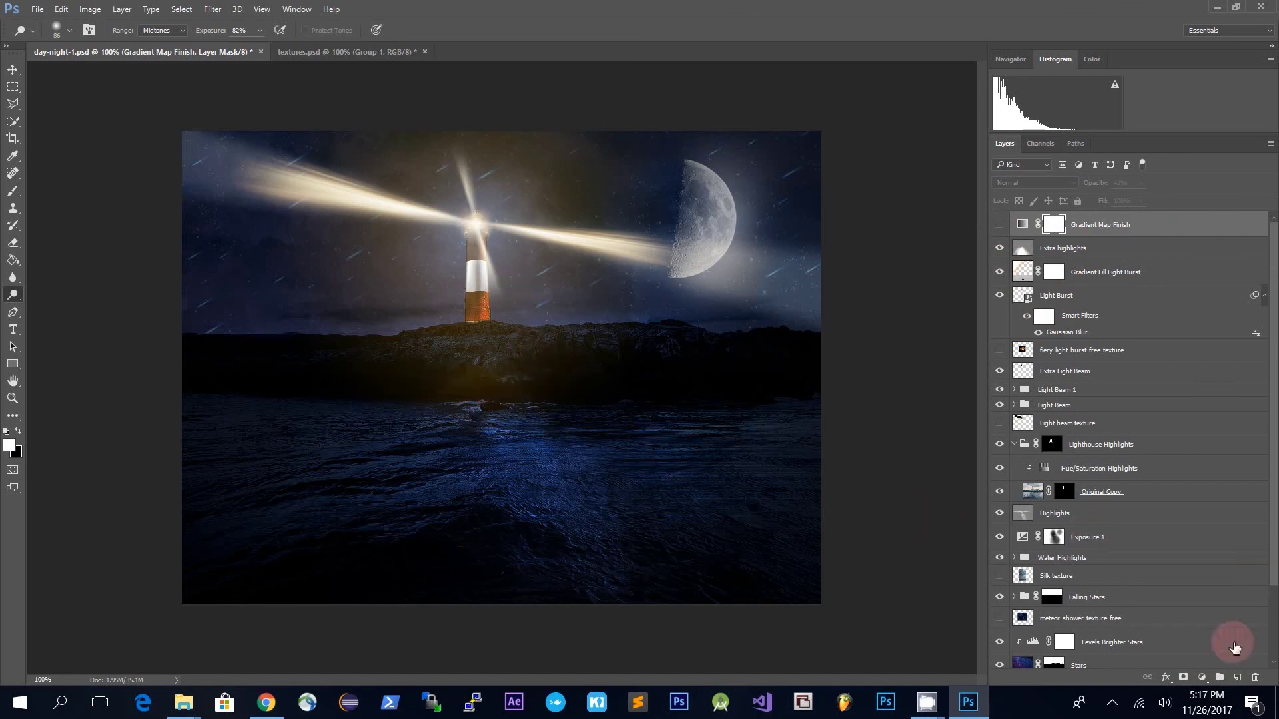
click(1202, 679)
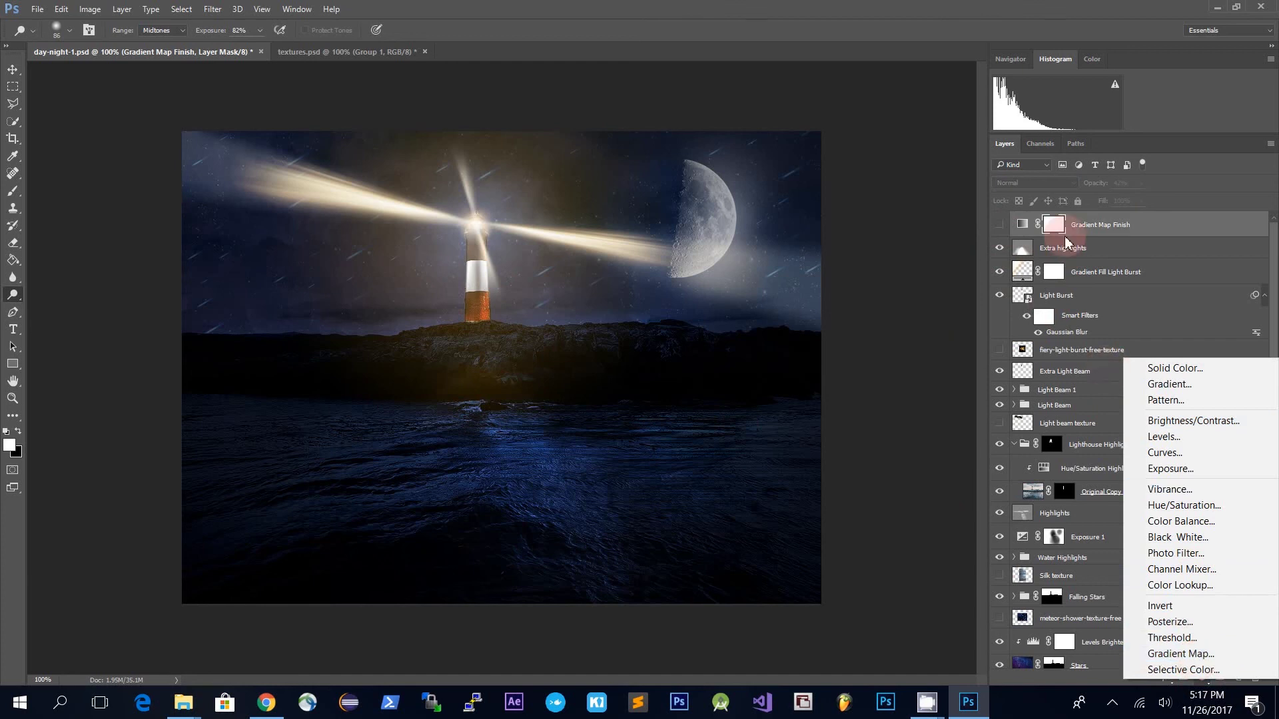
click(1022, 227)
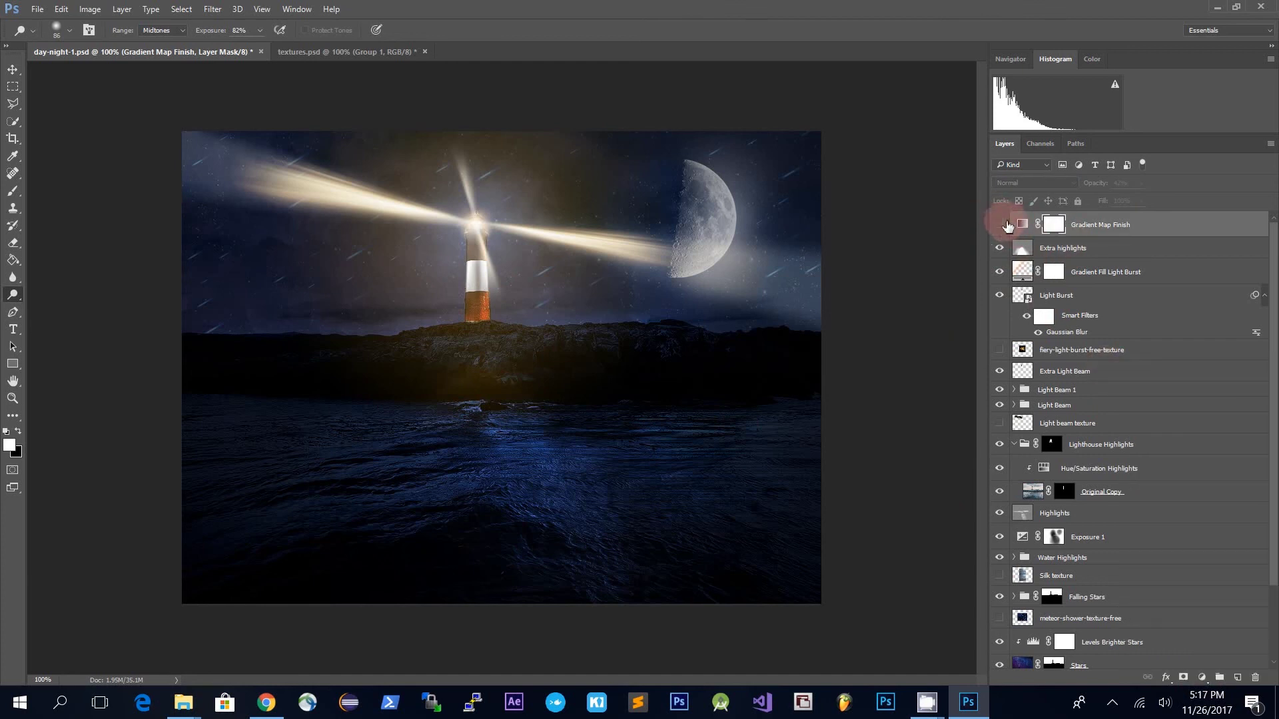
click(1000, 227)
- Inspect the gradient of the Gradient Map Finish layer, checking the colors of its two darkest stops, and close its settings without changes
double_click(1022, 224)
click(971, 430)
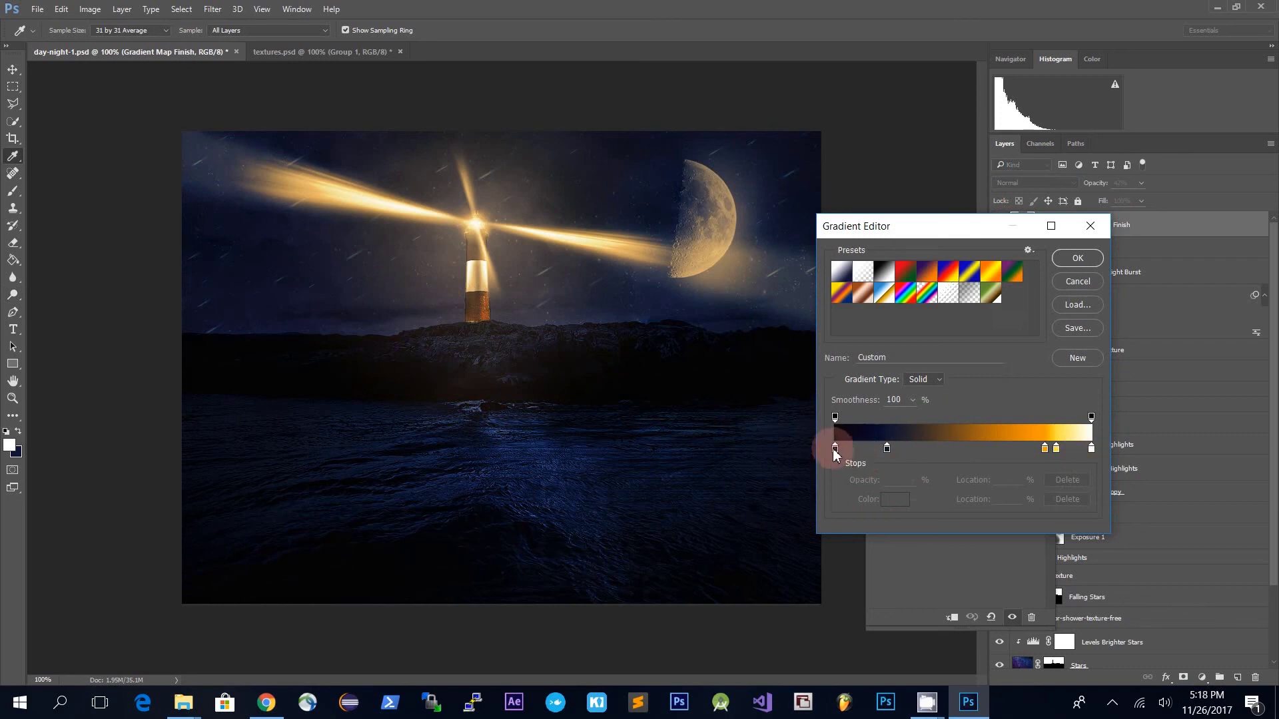
double_click(835, 448)
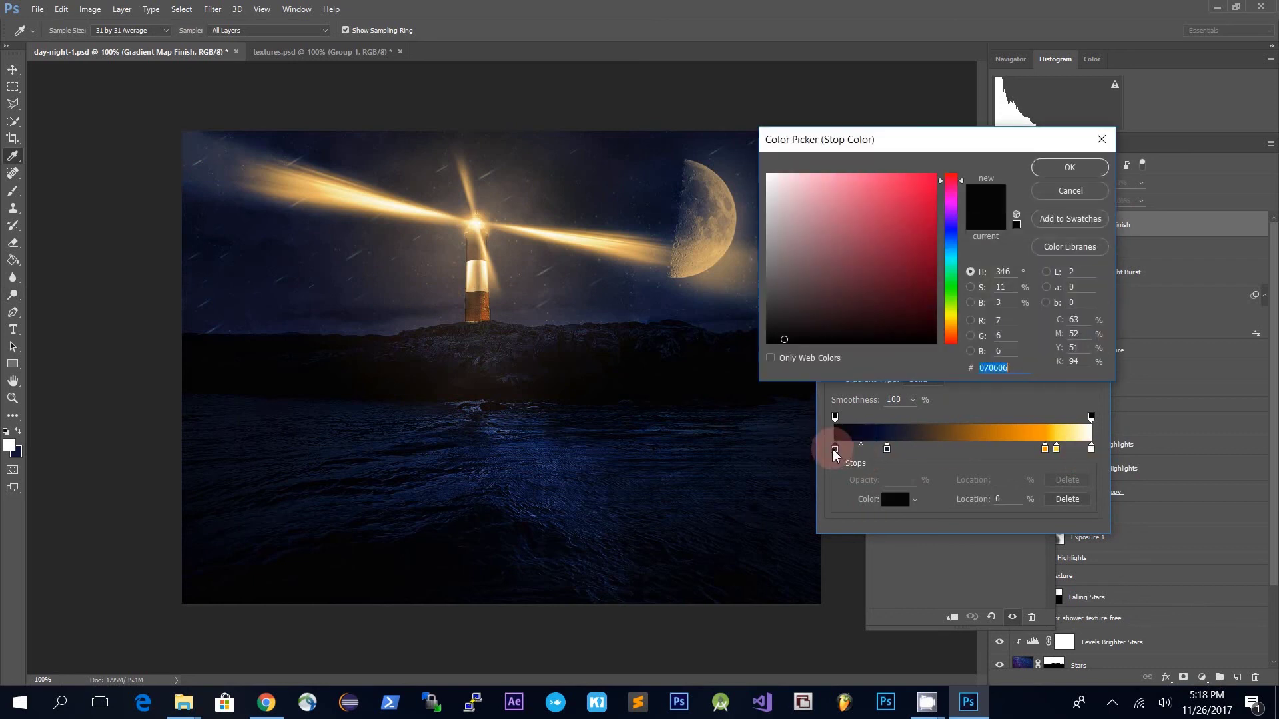
click(1073, 170)
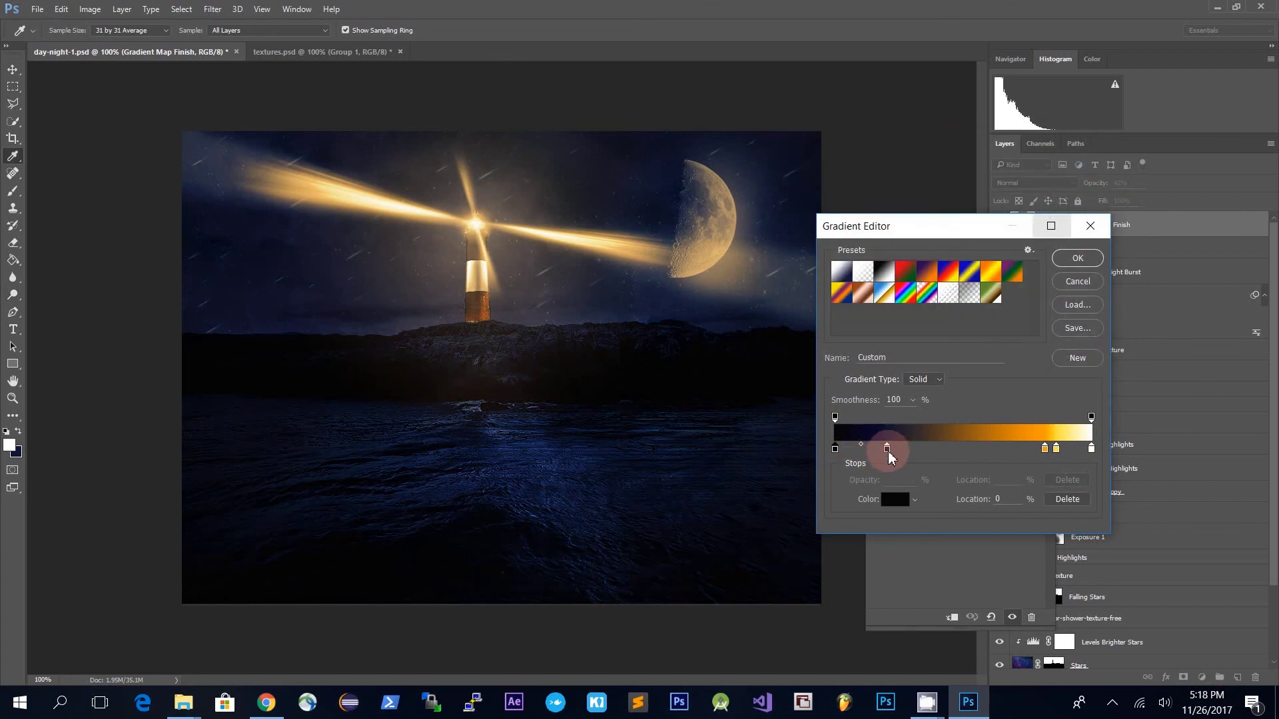
double_click(889, 451)
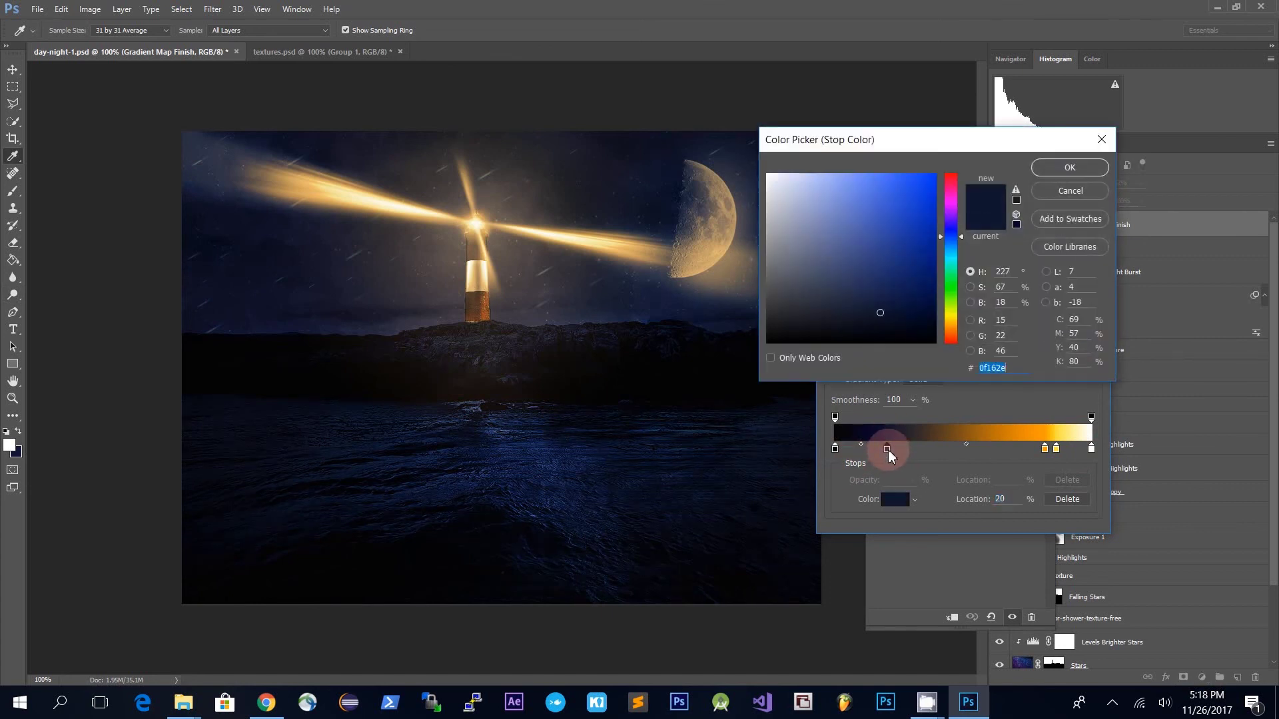
click(1066, 170)
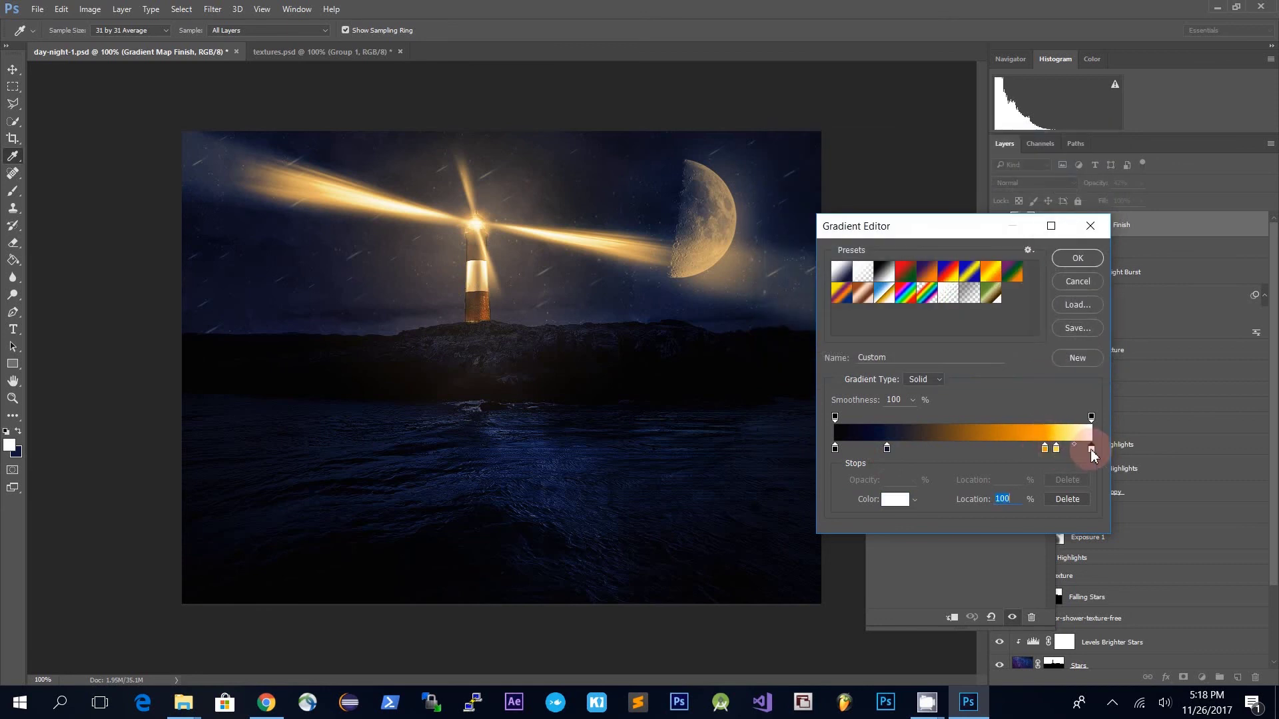
click(1090, 259)
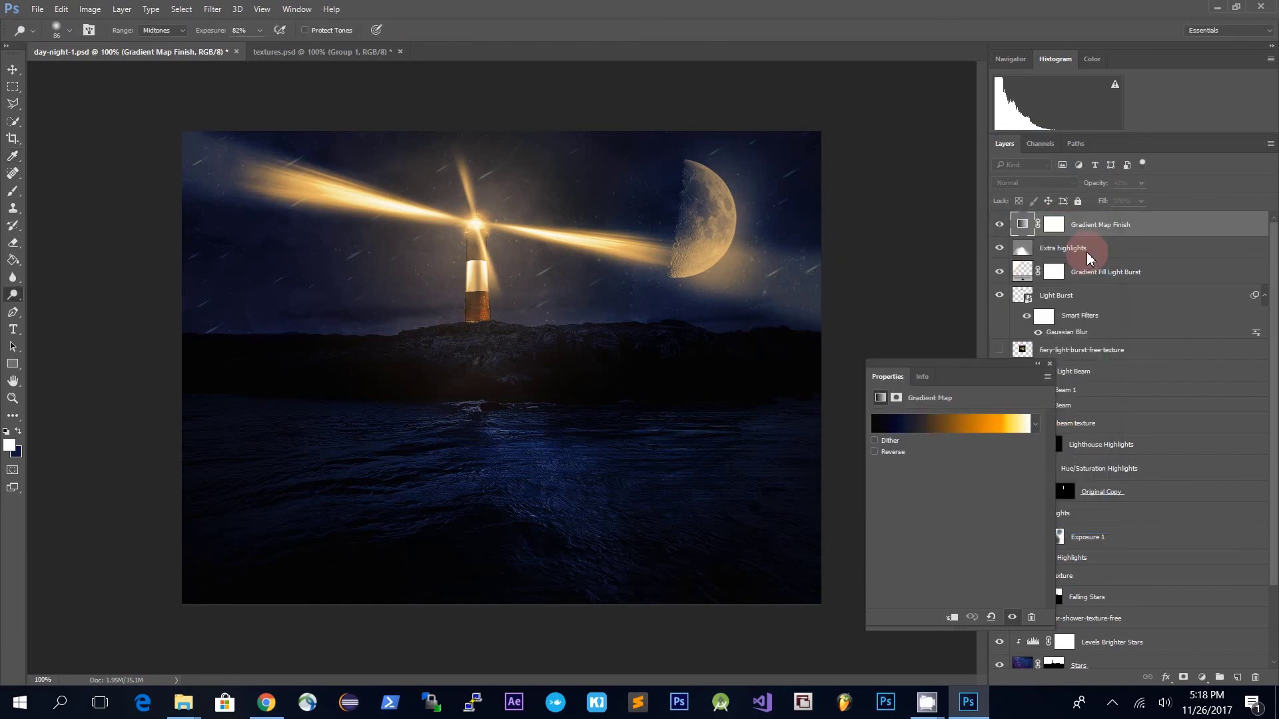
click(1050, 363)
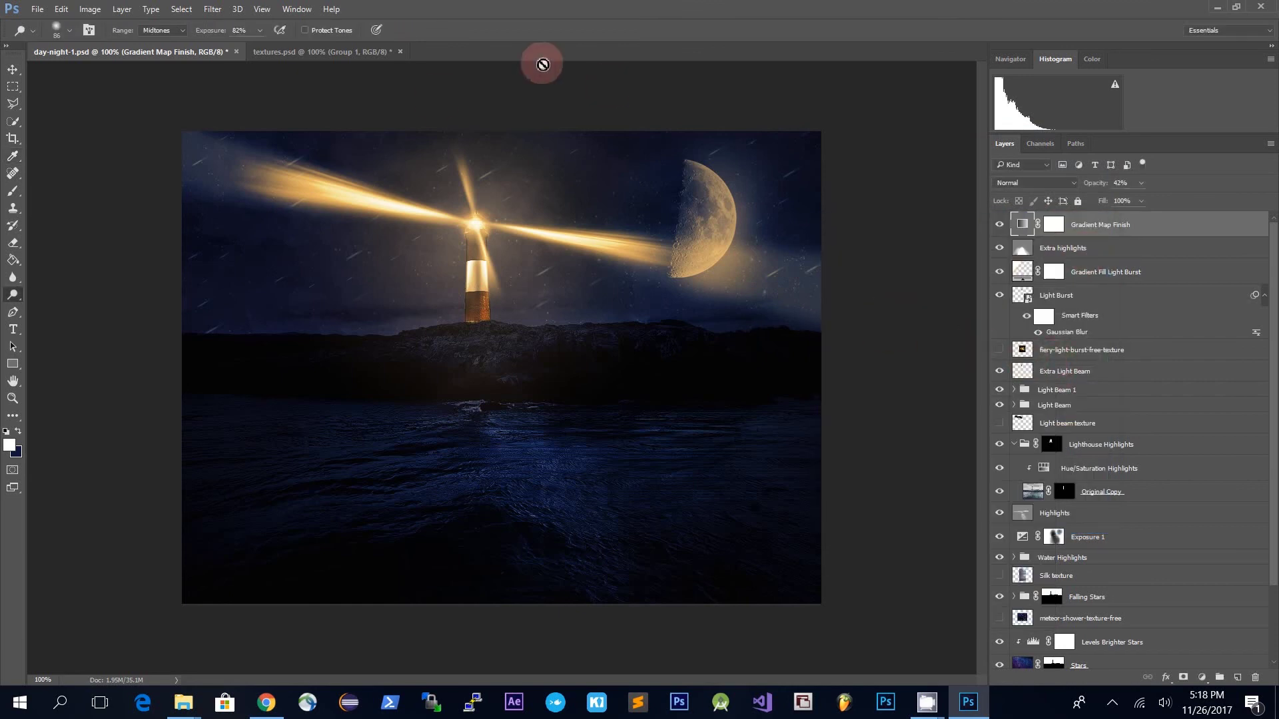
- Switch to textures.psd and show Group 1 and its Result layer to compare the original photo with the finished night scene
click(326, 54)
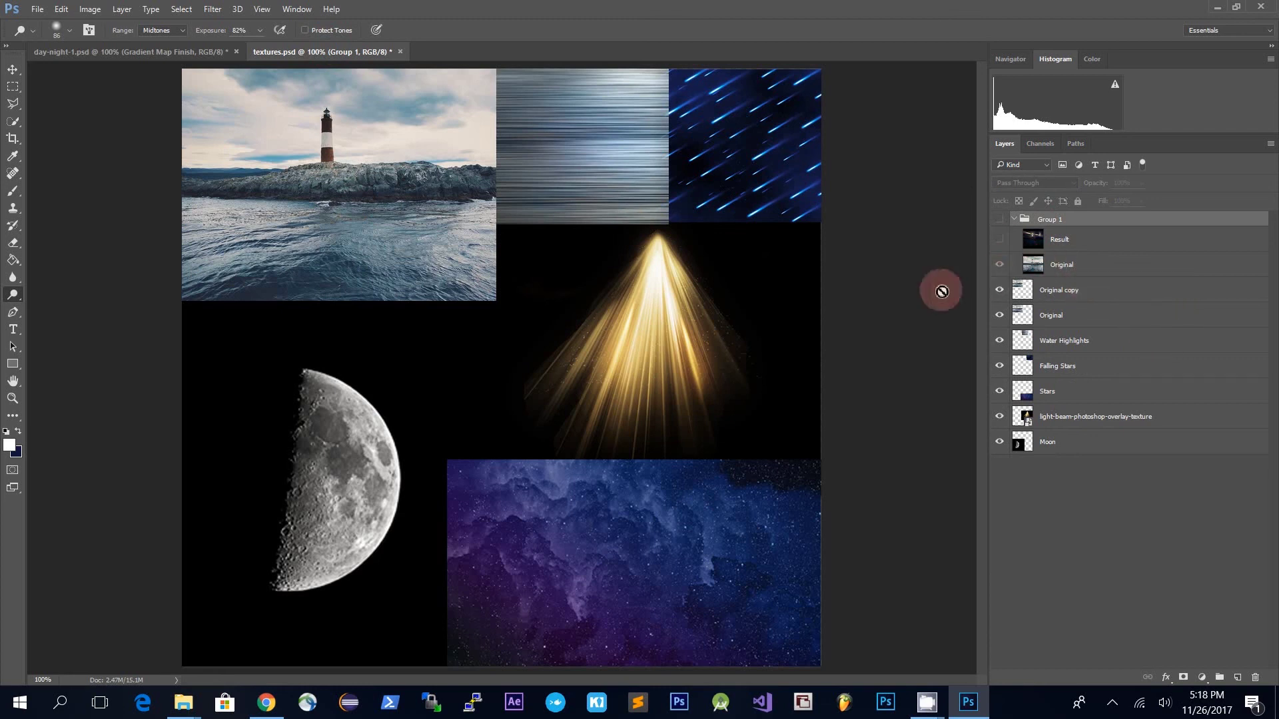
click(1002, 224)
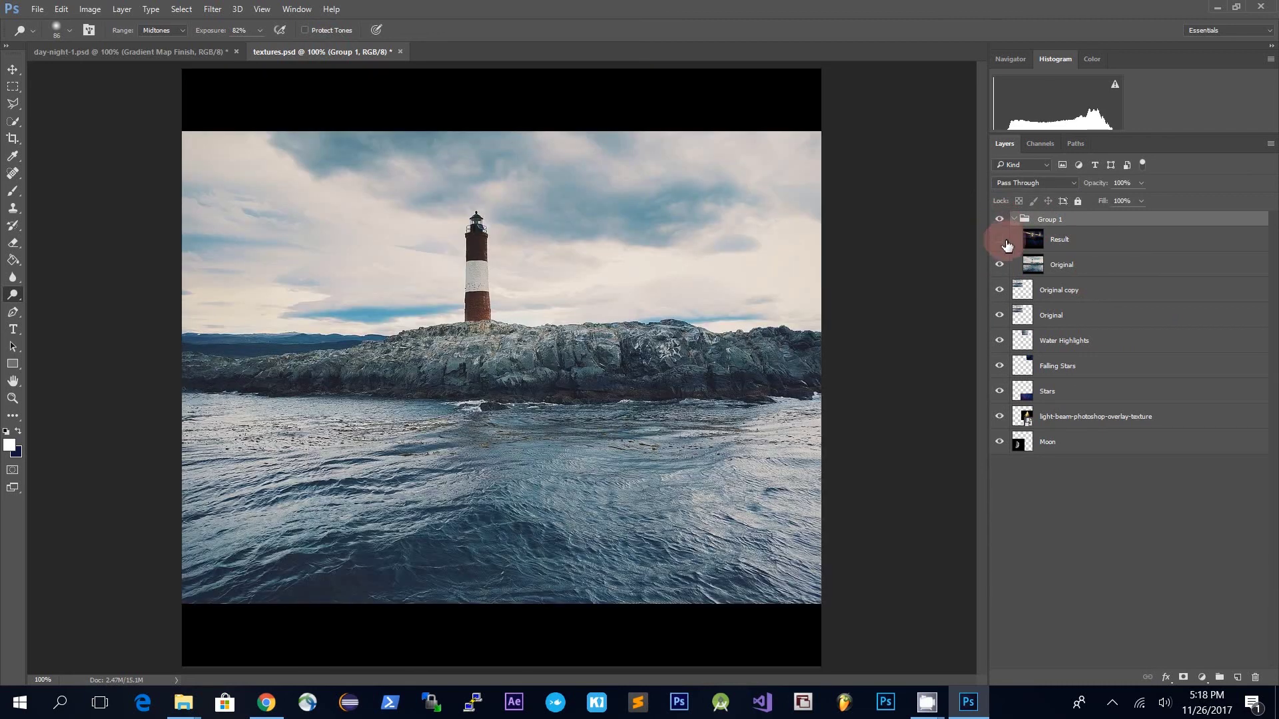
click(1001, 240)
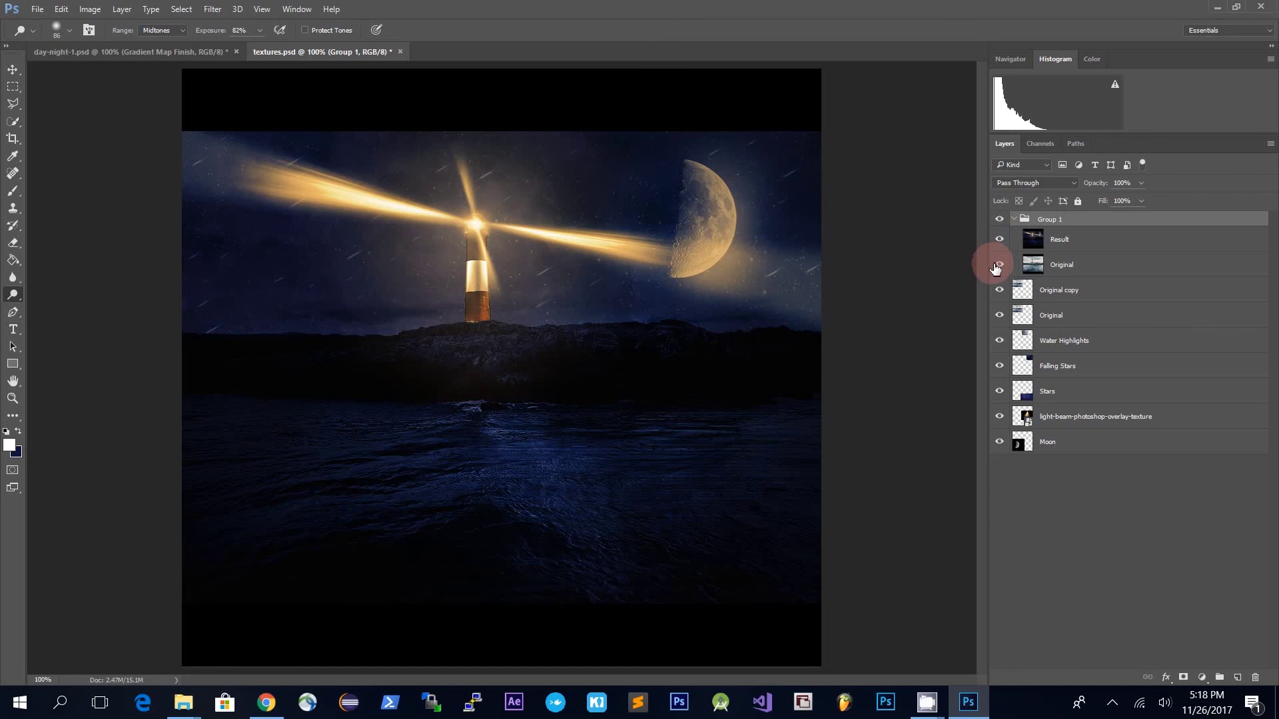